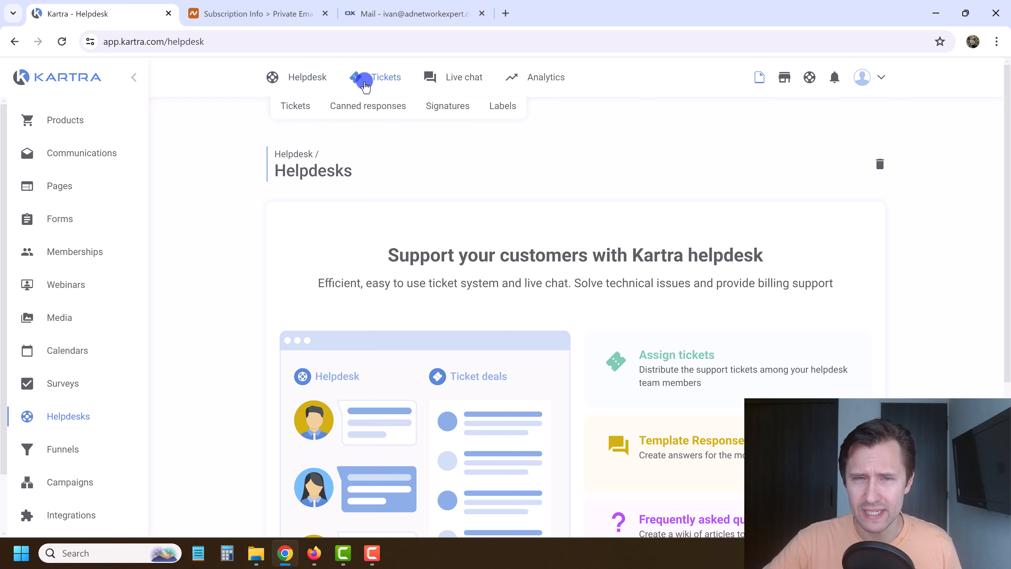
# Add a new helpdesk via + Helpdesk and name it 'Customer Support - Courses'.
pyautogui.moveTo(462, 76)
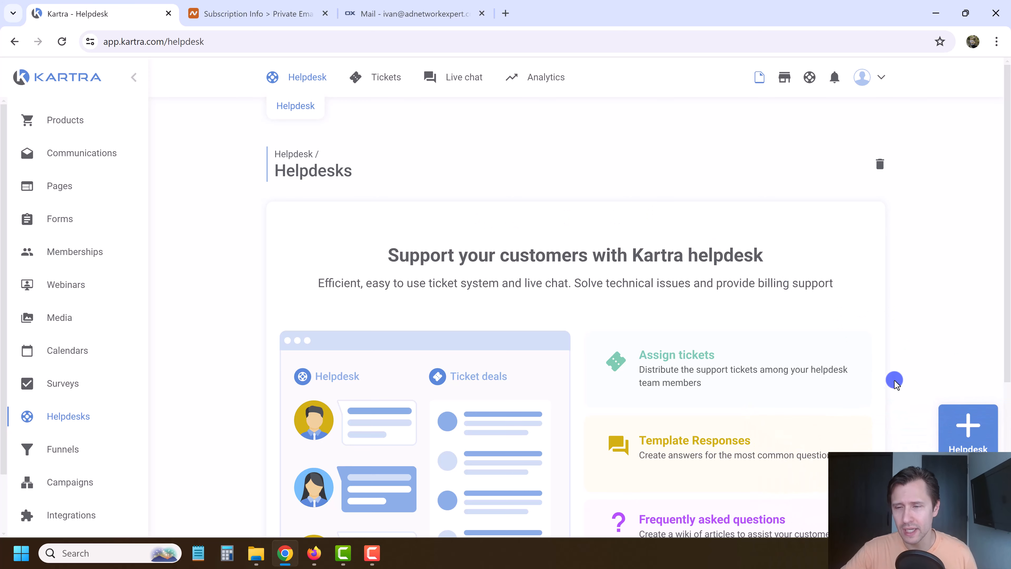
pyautogui.click(967, 425)
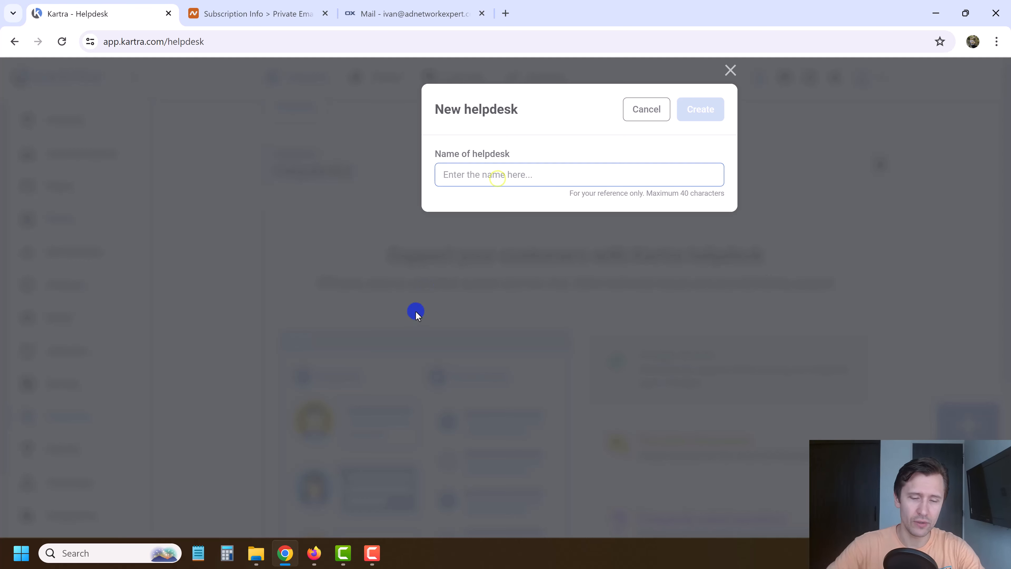
pyautogui.write('Customer Support - Courses')
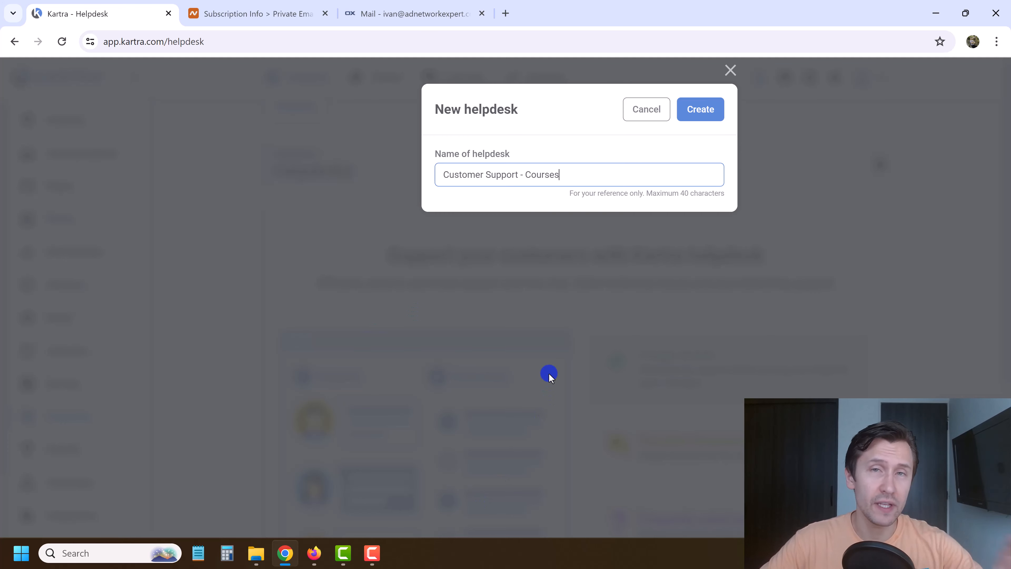
pyautogui.click(710, 111)
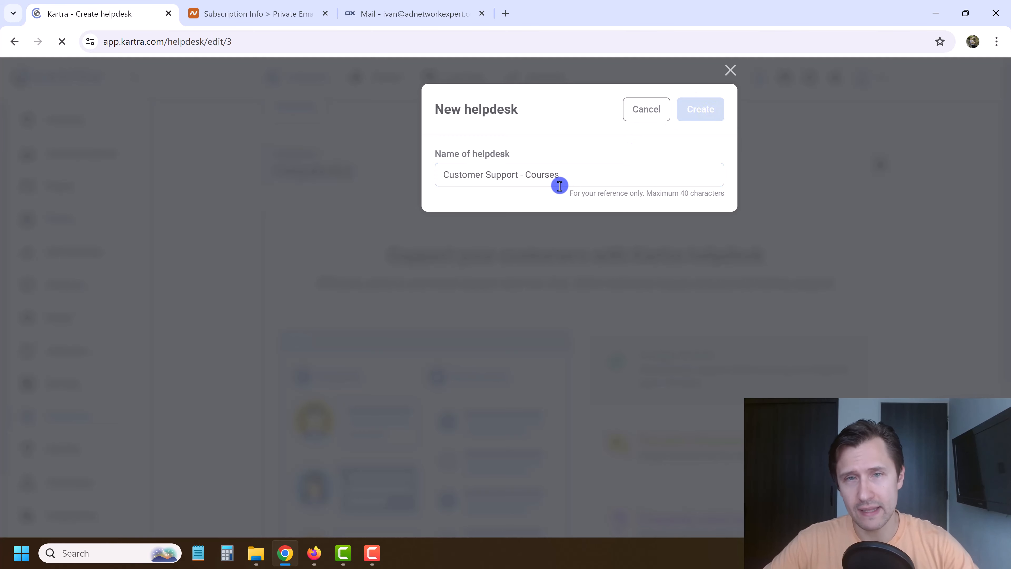
# Preview own-site hosting widget styles, then save hosting as 'Host my Helpdesk in Kartra'.
pyautogui.scroll(-1, 278, 235)
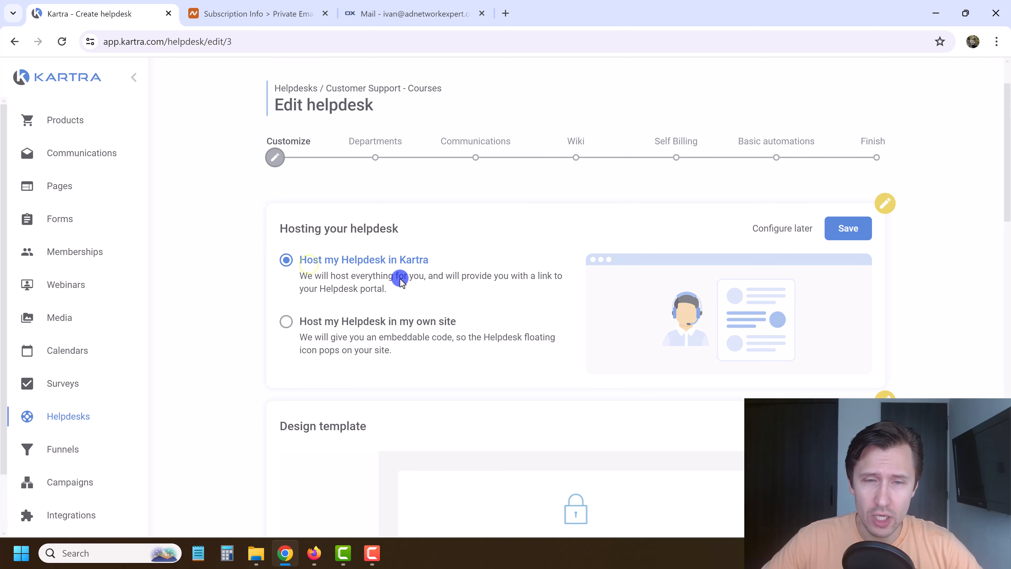
pyautogui.click(356, 315)
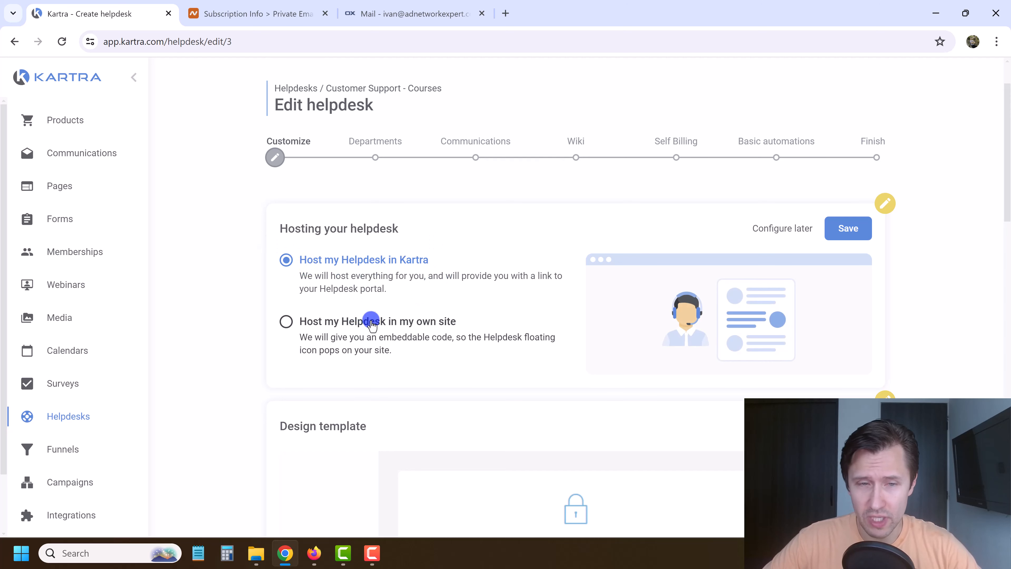
pyautogui.scroll(-1, 410, 404)
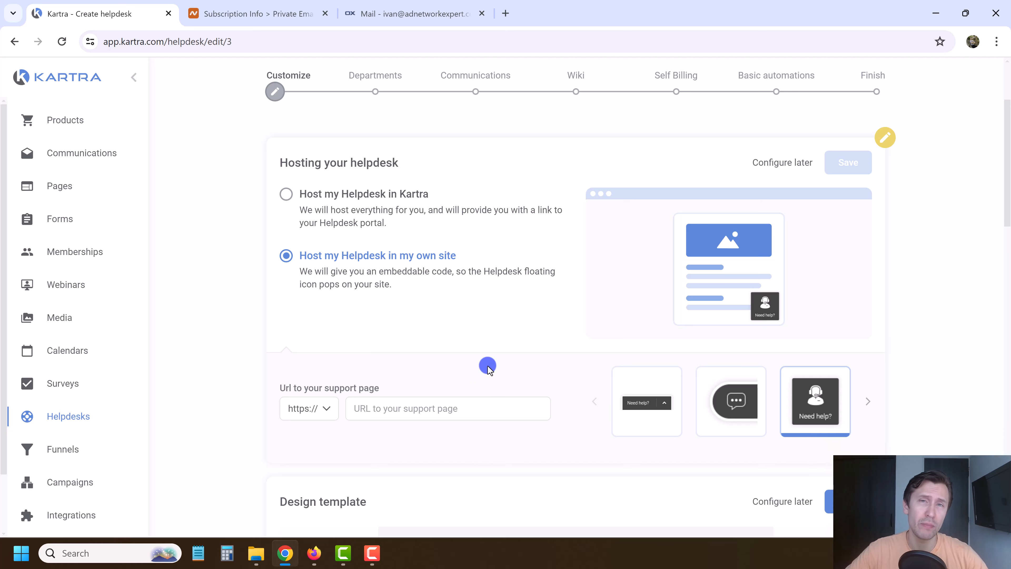
pyautogui.click(738, 400)
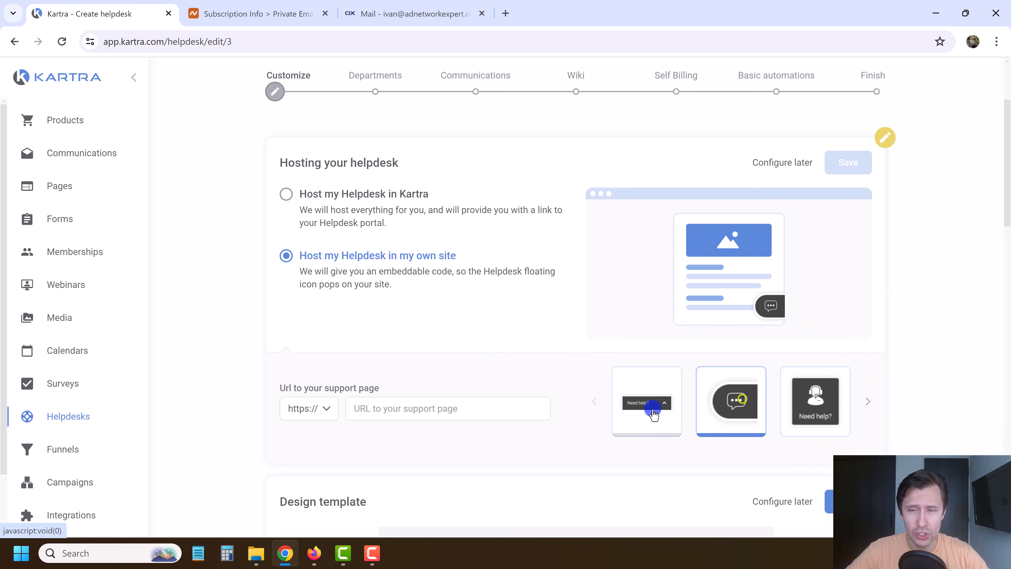
pyautogui.click(644, 411)
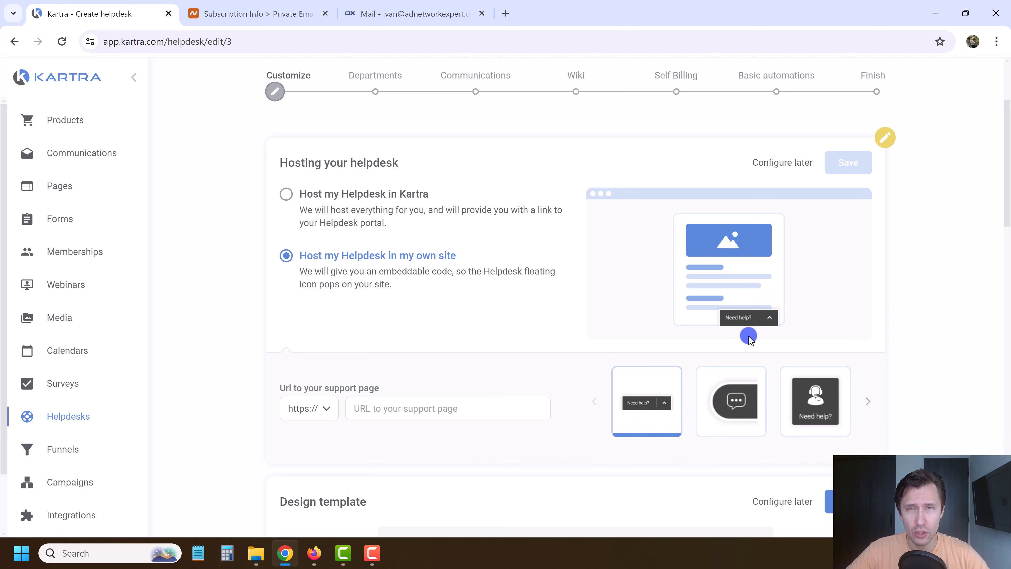
pyautogui.click(815, 400)
pyautogui.click(351, 193)
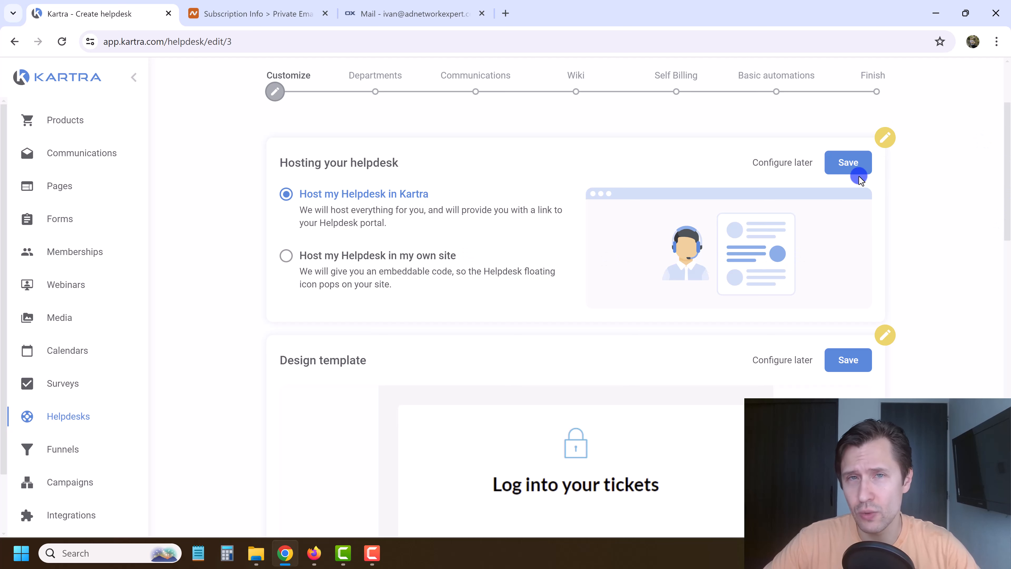
pyautogui.click(844, 170)
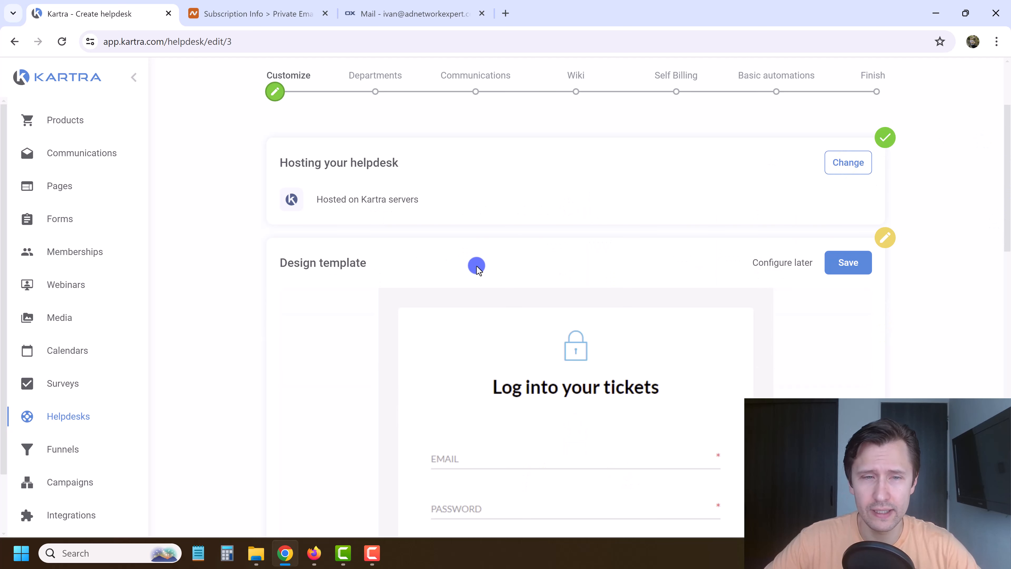
# Cycle through every login page template and return to the first light-blue one.
pyautogui.scroll(-3, 621, 242)
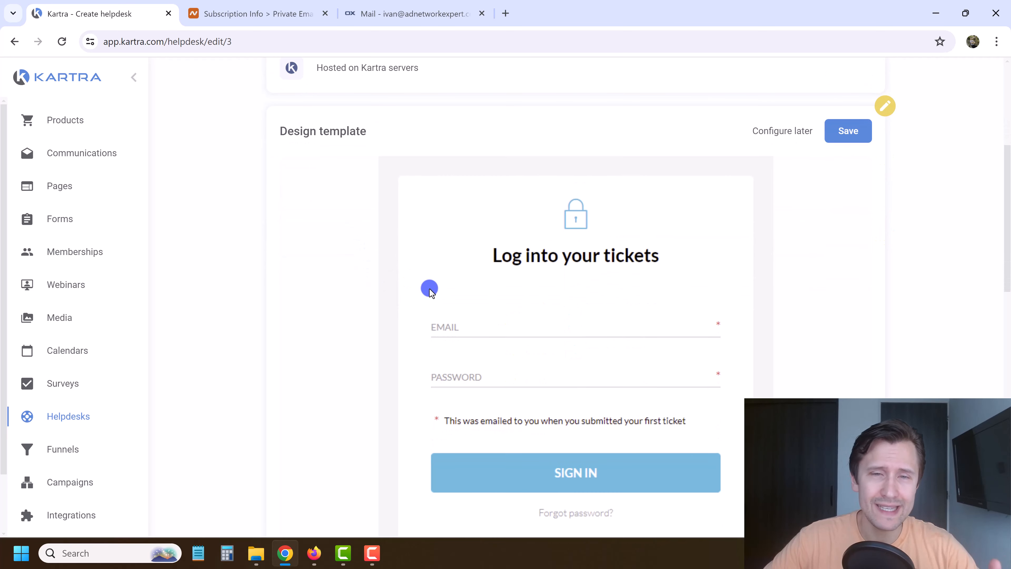
pyautogui.scroll(-3, 357, 319)
pyautogui.scroll(2, 386, 308)
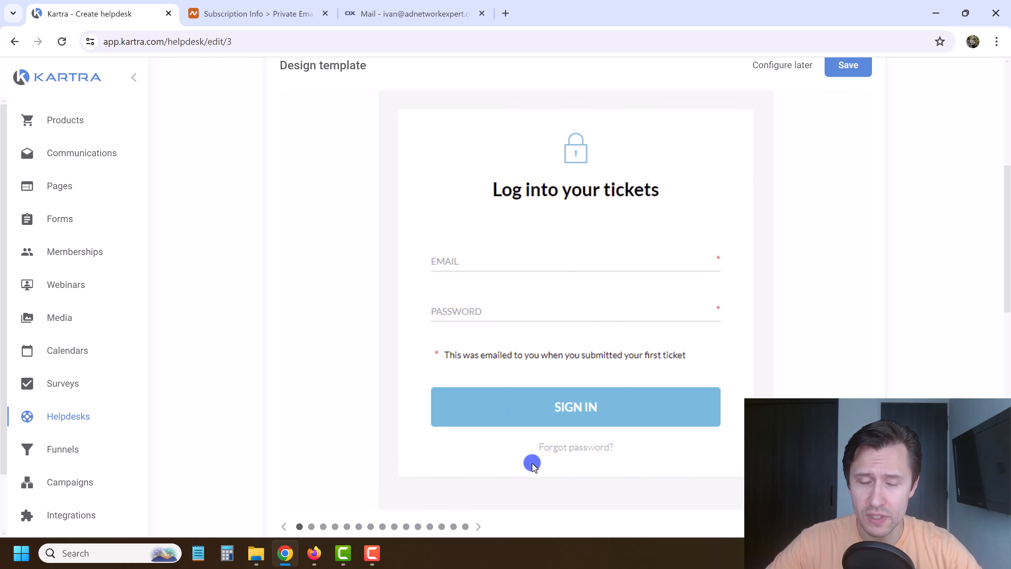
pyautogui.scroll(-2, 532, 464)
pyautogui.click(480, 459)
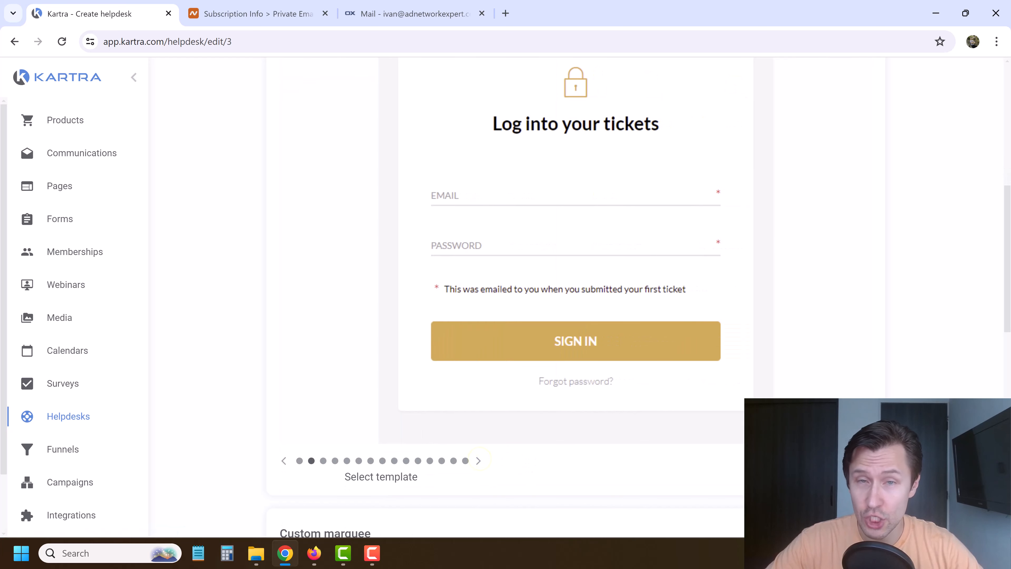
pyautogui.click(477, 462)
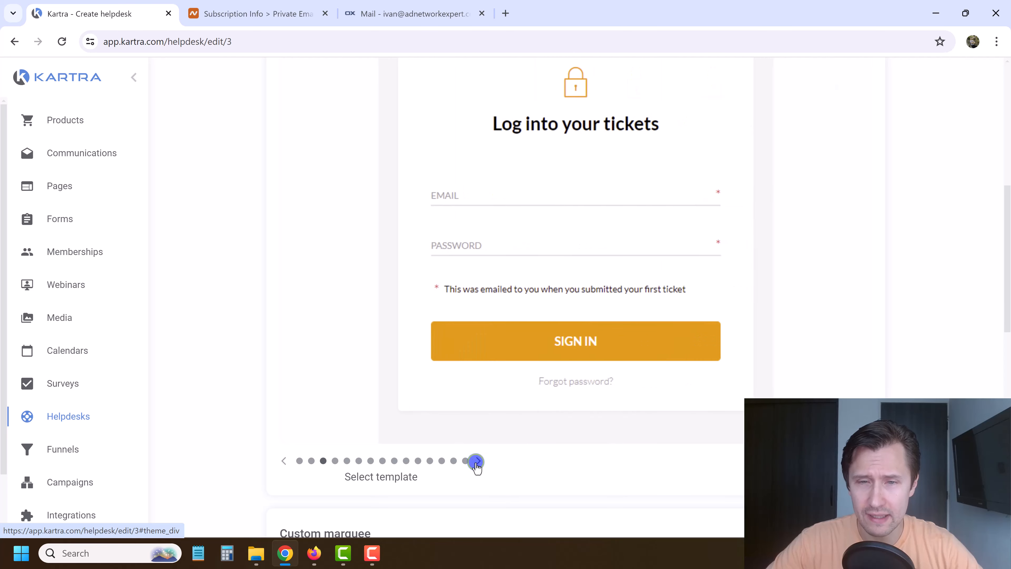
pyautogui.click(476, 462)
pyautogui.click(477, 461)
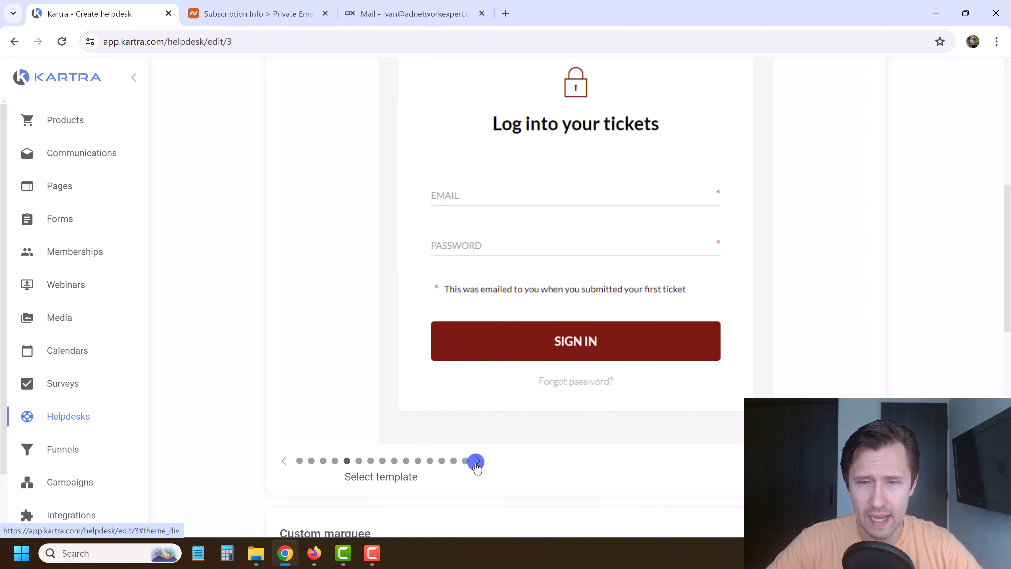
pyautogui.click(477, 461)
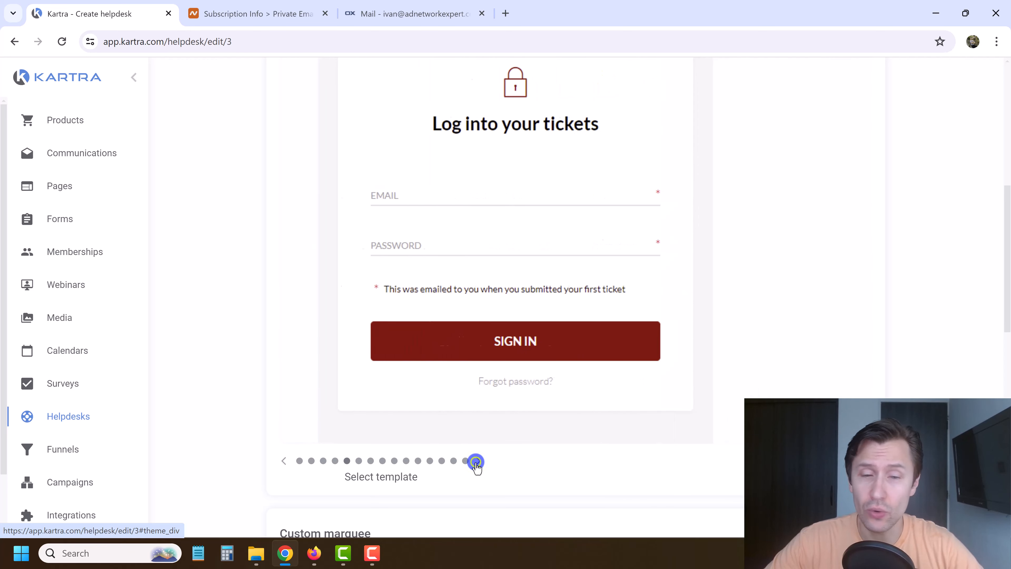
pyautogui.click(477, 461)
pyautogui.click(477, 461)
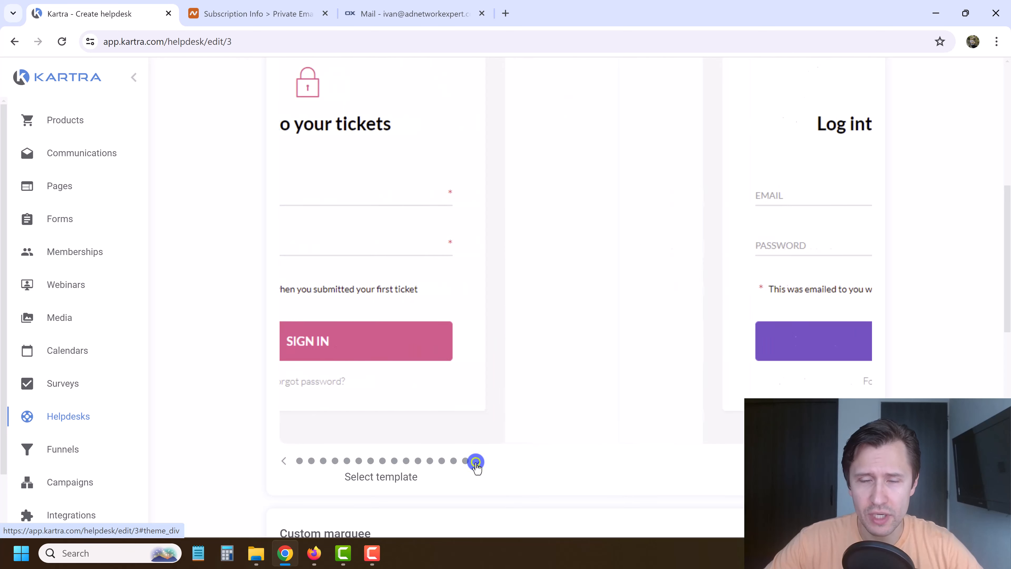
pyautogui.click(477, 461)
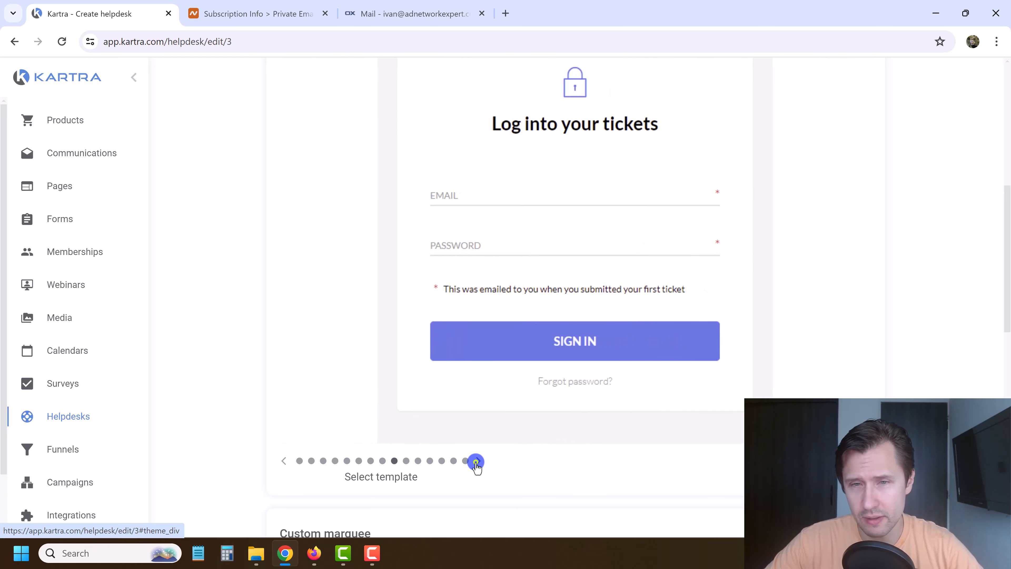
pyautogui.click(477, 462)
pyautogui.click(477, 461)
pyautogui.click(477, 461)
pyautogui.click(477, 462)
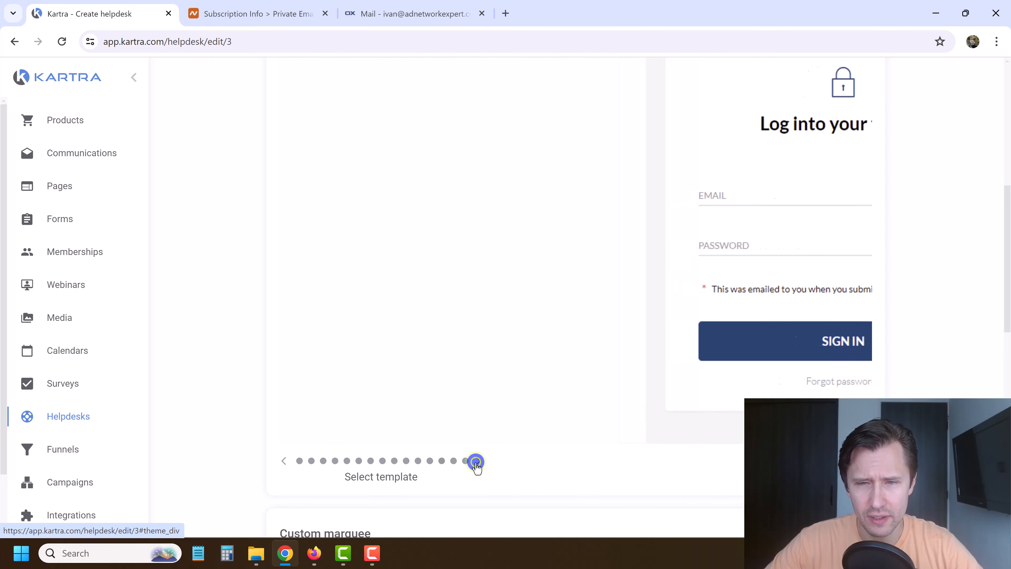
pyautogui.click(477, 462)
pyautogui.click(477, 462)
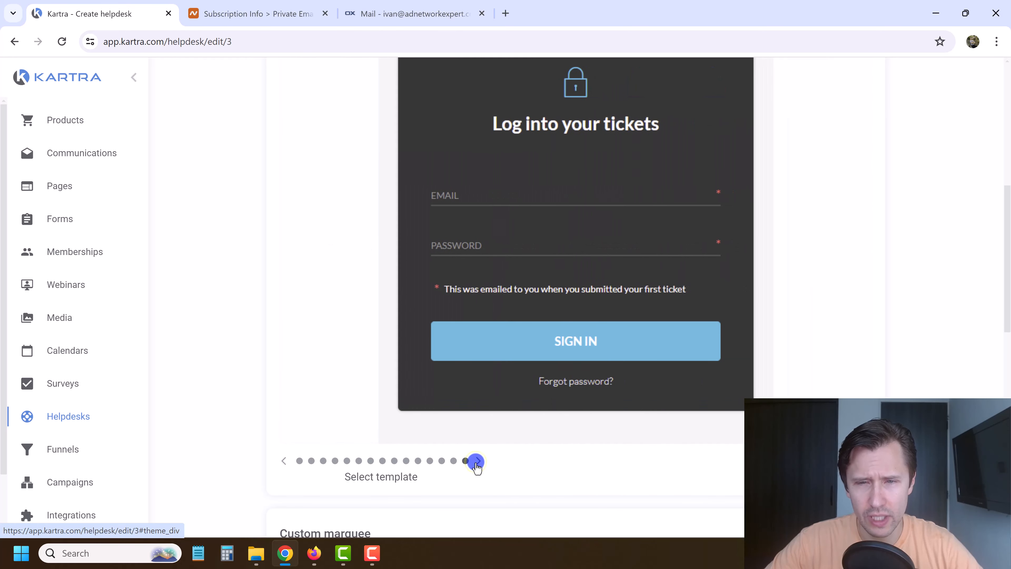
pyautogui.click(477, 461)
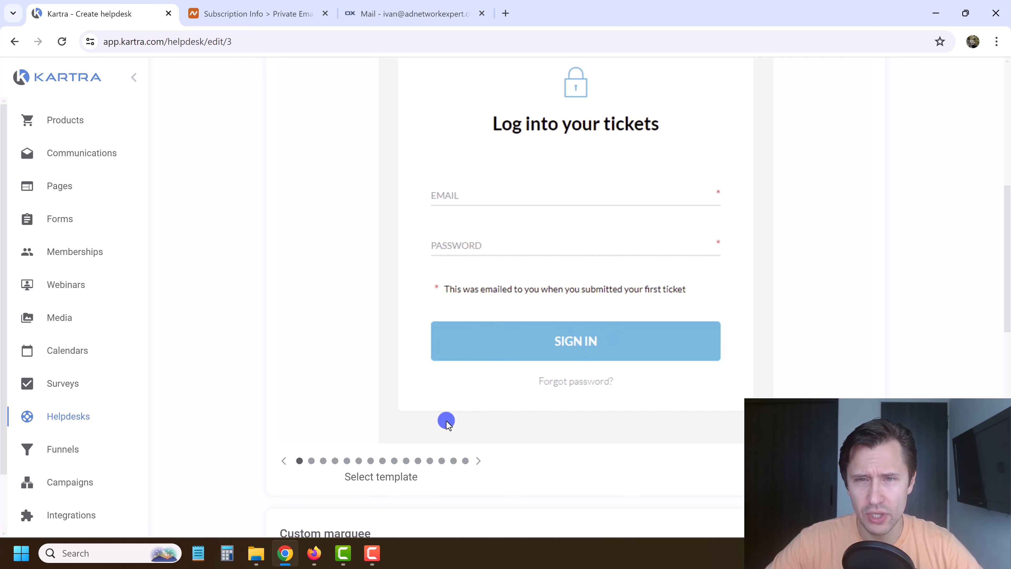
# Save the light-blue login page as the design template.
pyautogui.scroll(5, 446, 421)
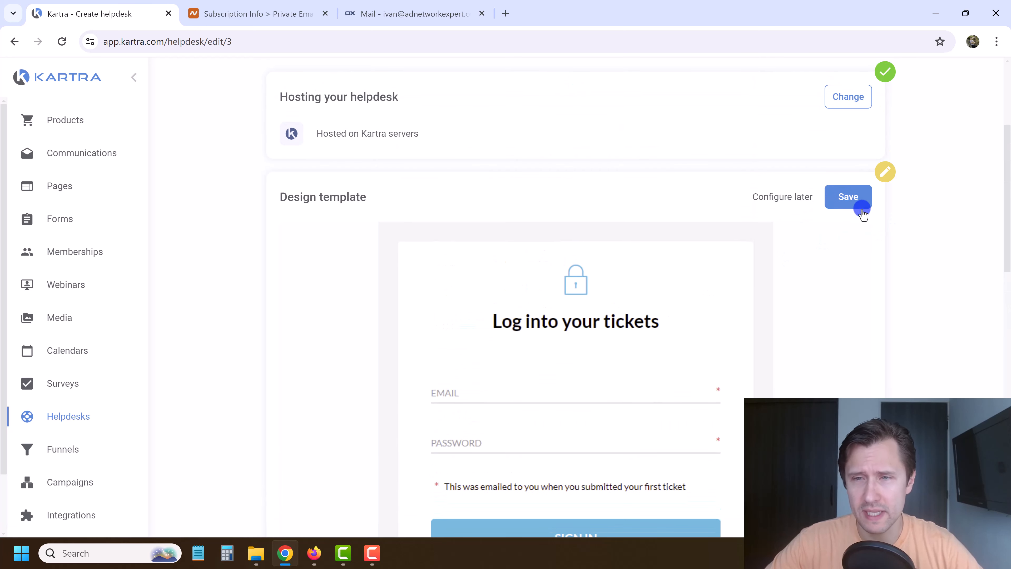
pyautogui.scroll(-3, 456, 411)
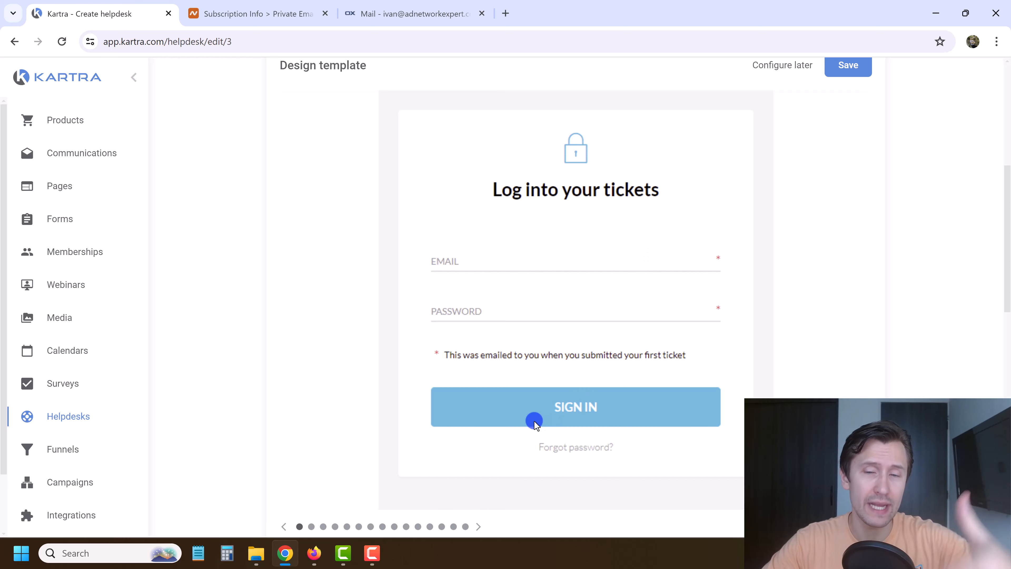
pyautogui.click(843, 71)
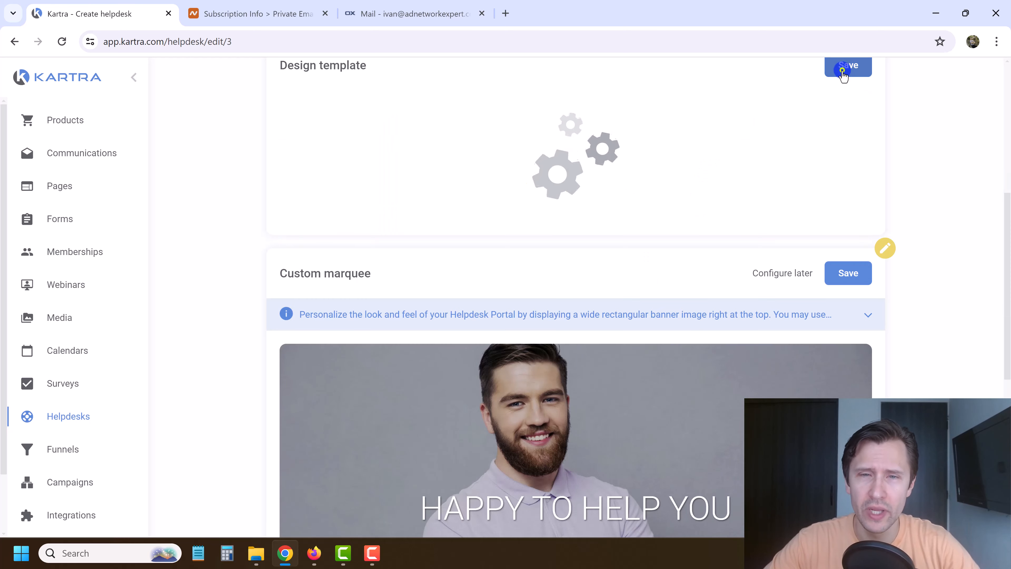
# Change the marquee banner image to the call-centre headset photo.
pyautogui.scroll(-5, 555, 226)
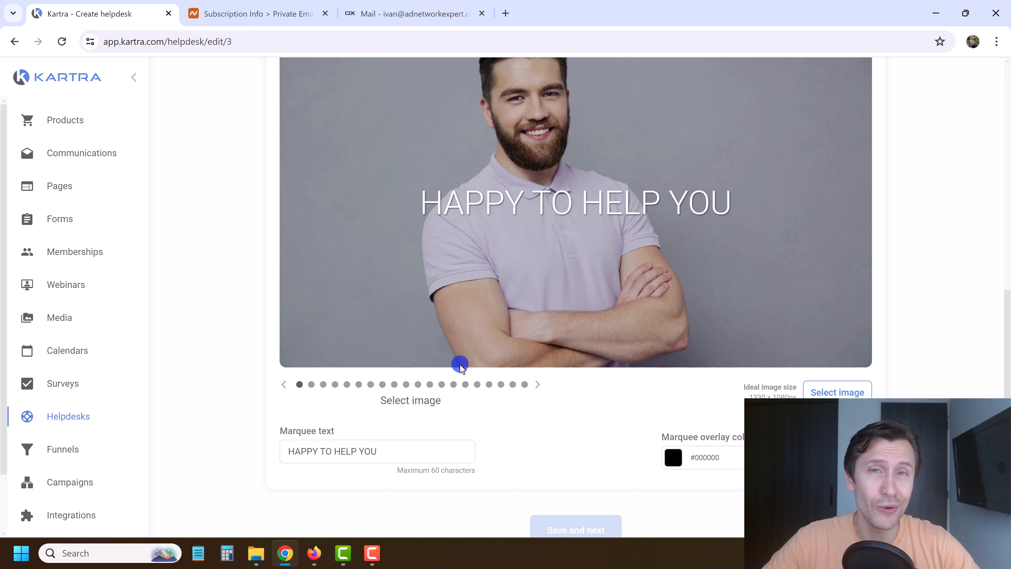
pyautogui.click(537, 385)
pyautogui.click(538, 385)
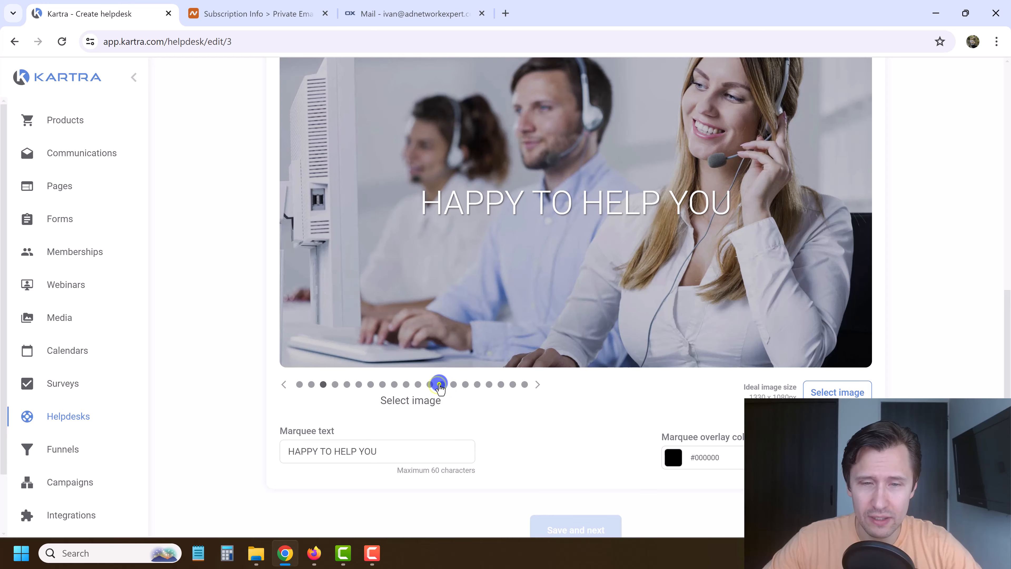
pyautogui.click(439, 385)
pyautogui.click(502, 384)
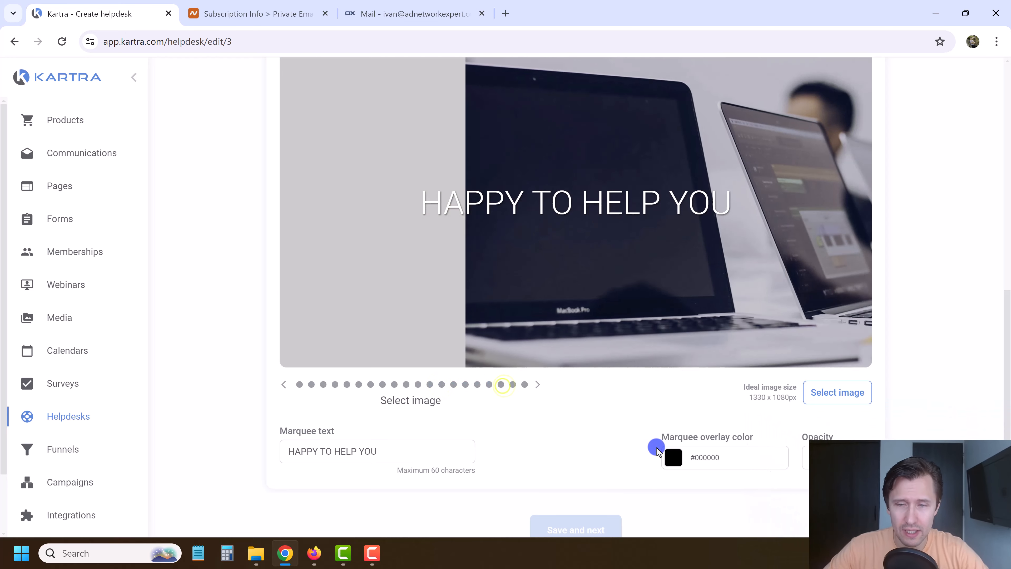
pyautogui.scroll(3, 663, 486)
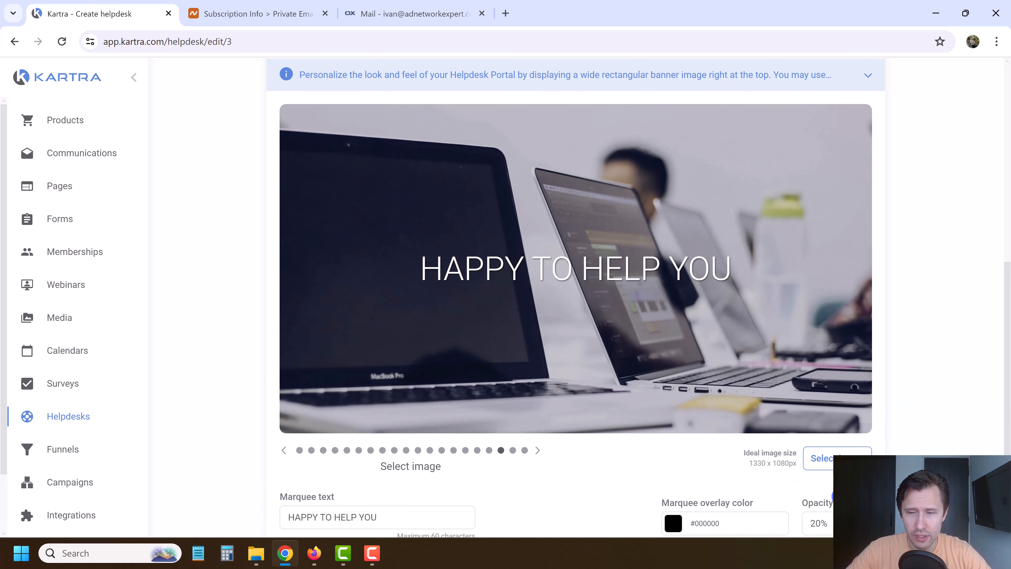
pyautogui.scroll(-3, 874, 452)
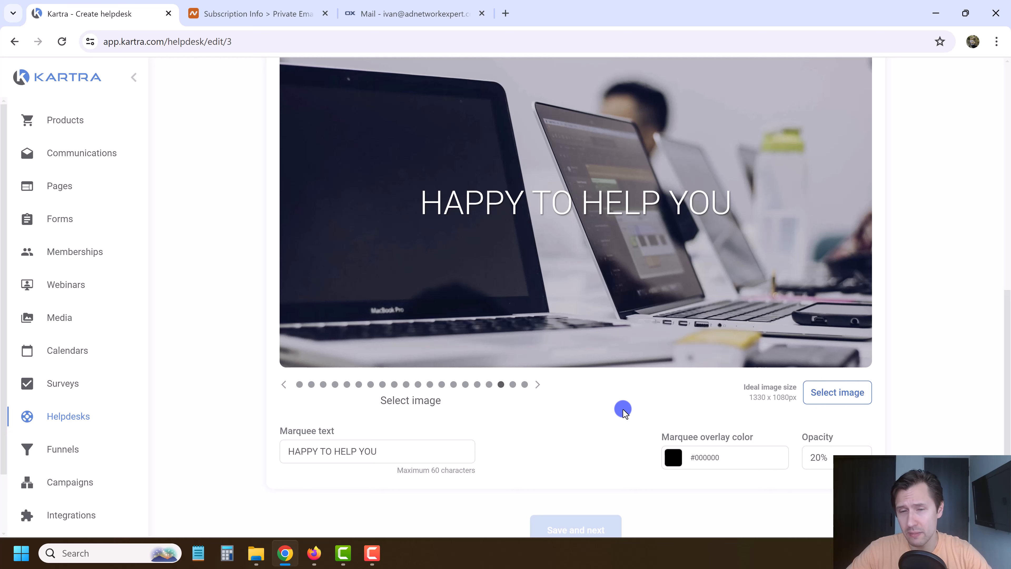
pyautogui.click(525, 385)
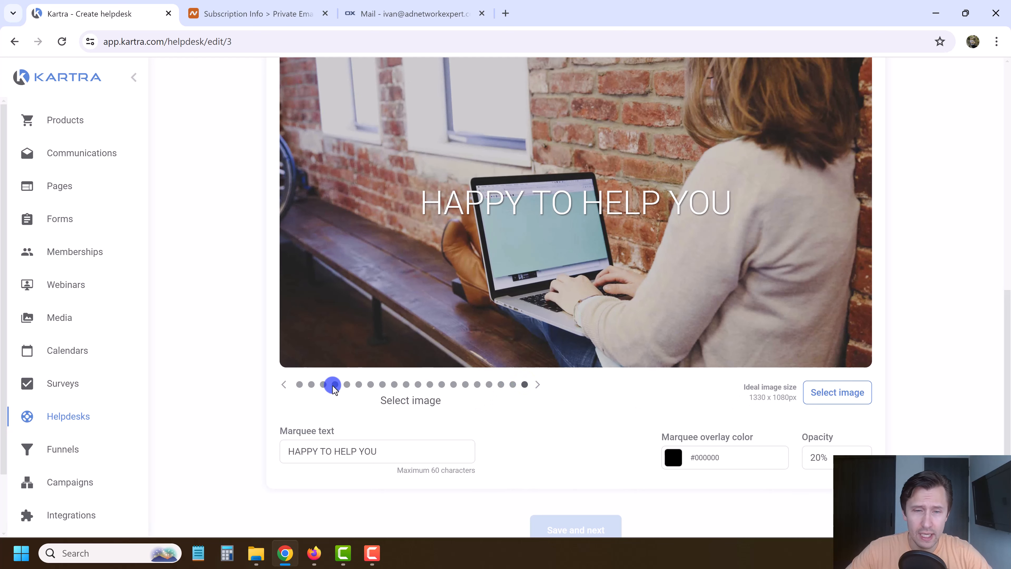
pyautogui.click(323, 385)
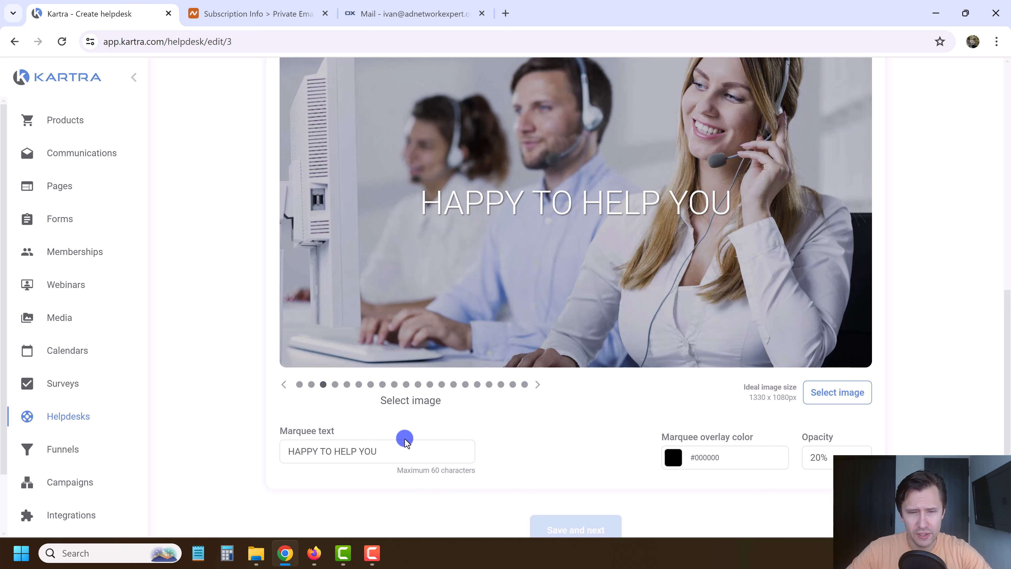
# Replace the marquee text with 'Have Questions? We Have Answers', save it and proceed.
pyautogui.moveTo(404, 446); pyautogui.dragTo(254, 459)
pyautogui.write('H')
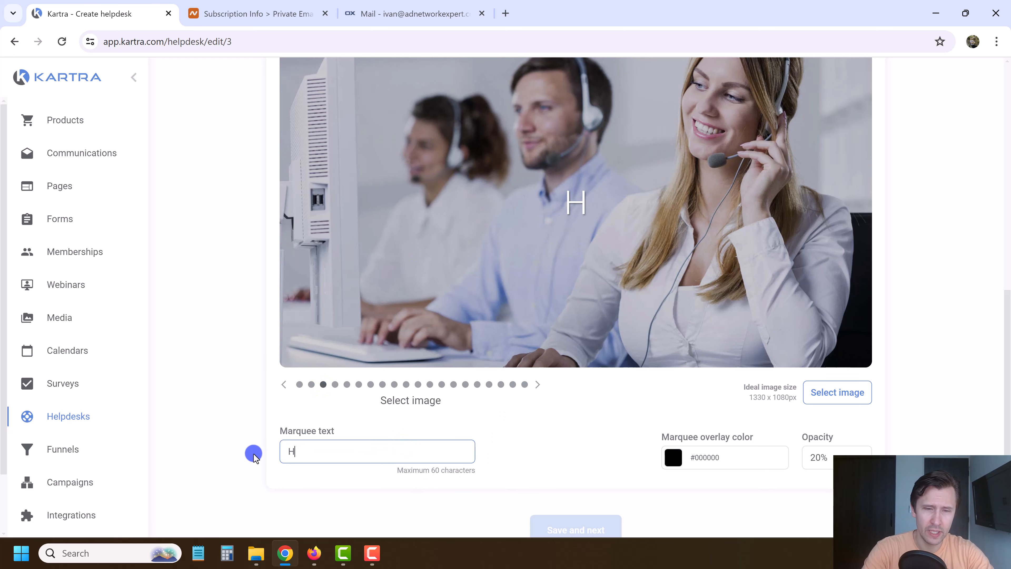
pyautogui.write('ave any')
pyautogui.press('BackSpace')
pyautogui.press('BackSpace')
pyautogui.press('BackSpace')
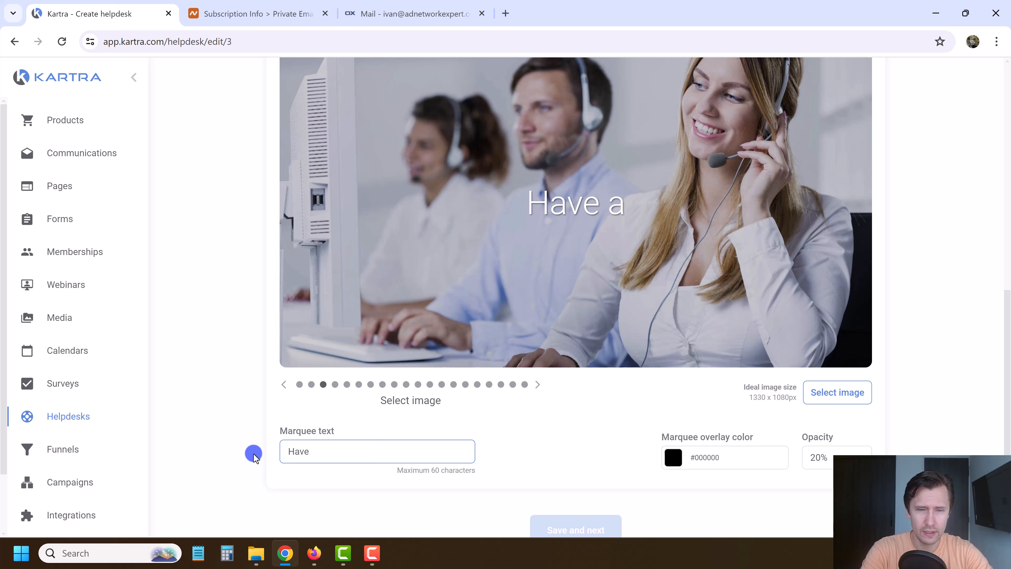
pyautogui.write('Questions? We')
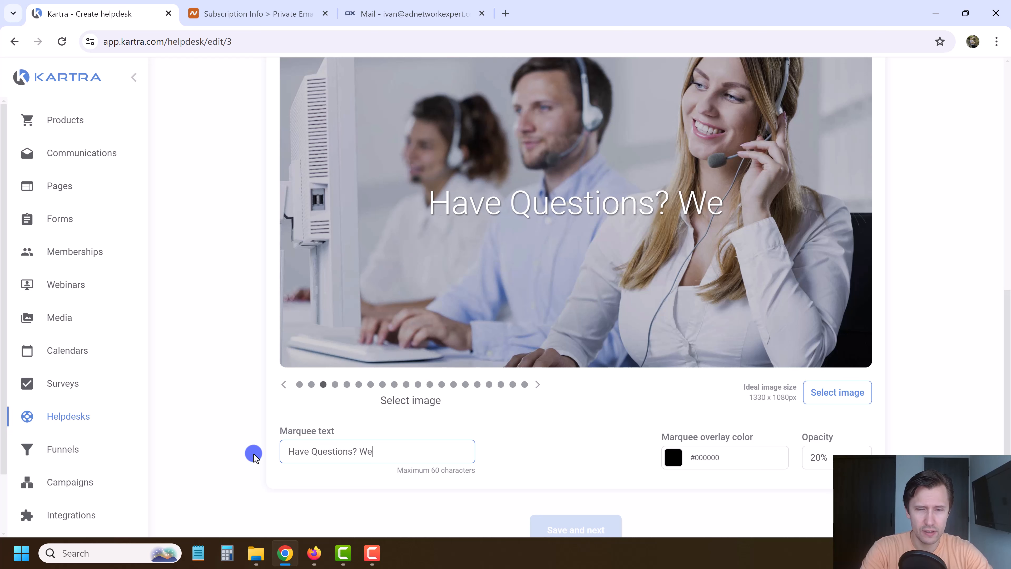
pyautogui.write(' Have Answers')
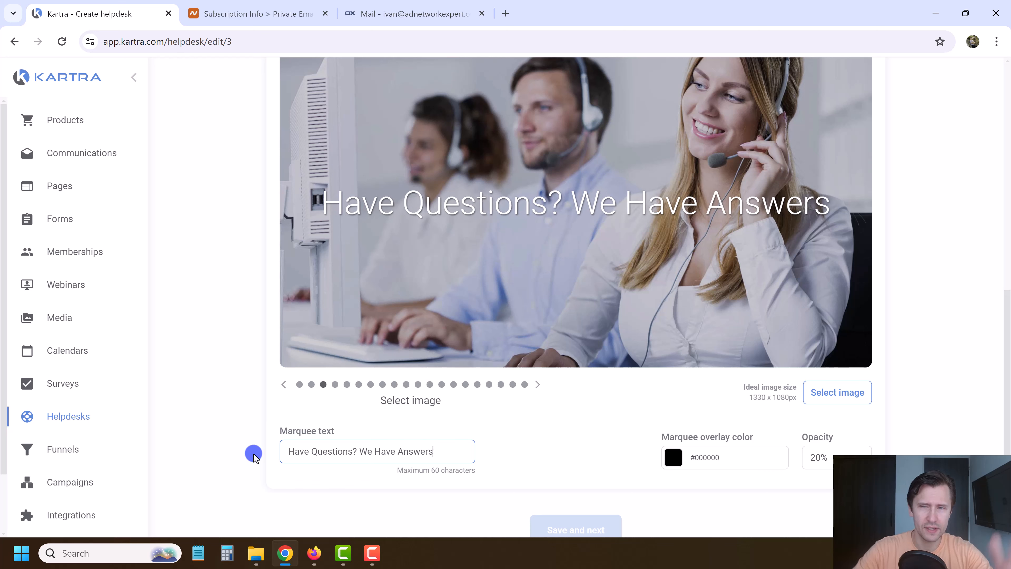
pyautogui.scroll(3, 603, 429)
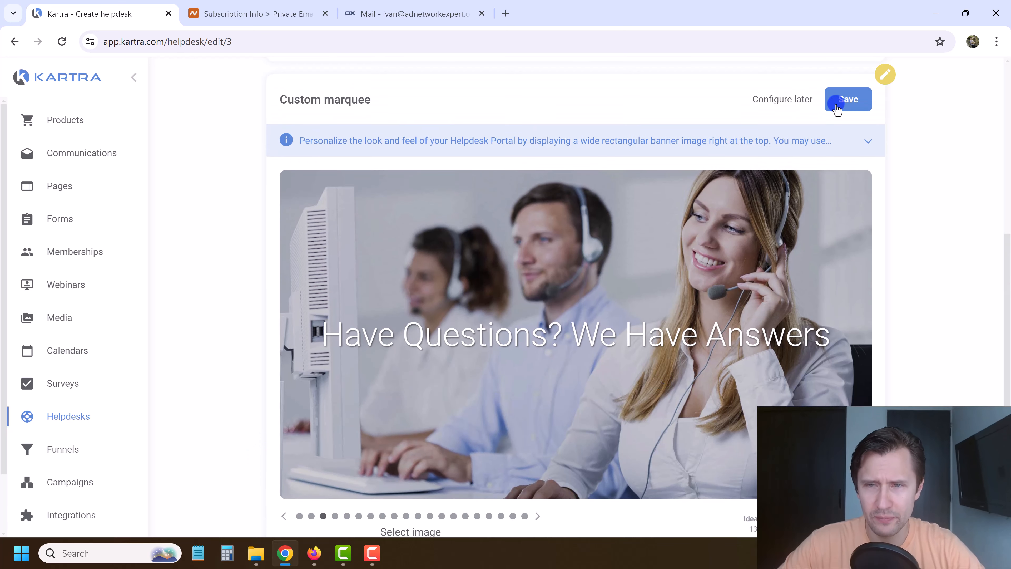
pyautogui.click(844, 96)
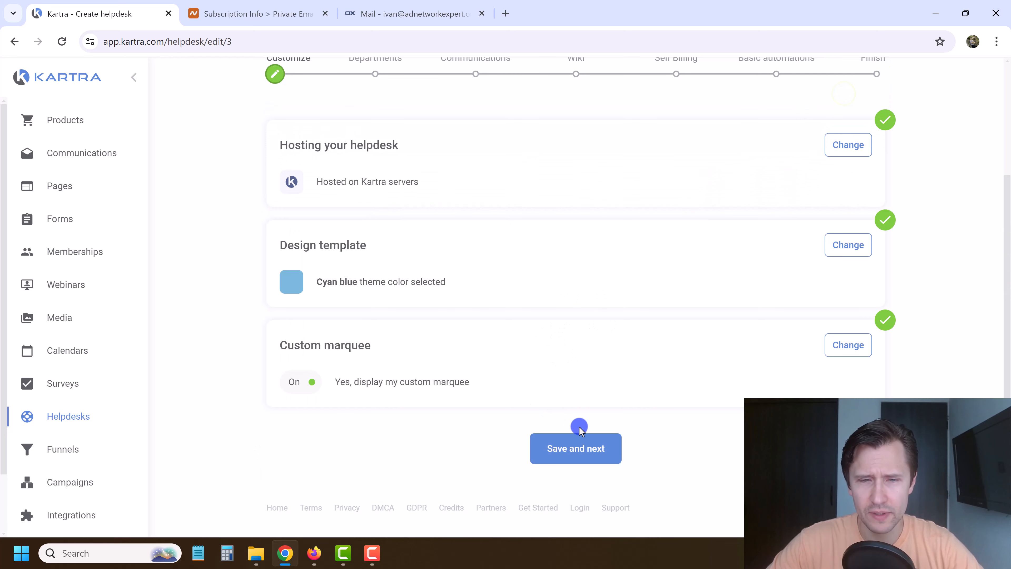
pyautogui.click(594, 435)
# Add the departments 'Billing support' and 'Technical support' and save them.
pyautogui.click(581, 462)
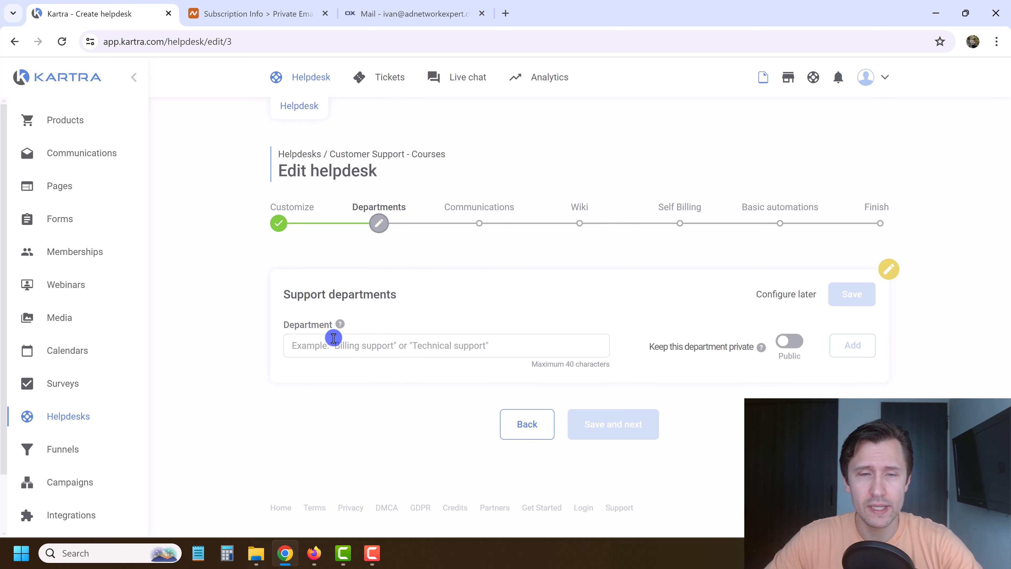
pyautogui.click(337, 347)
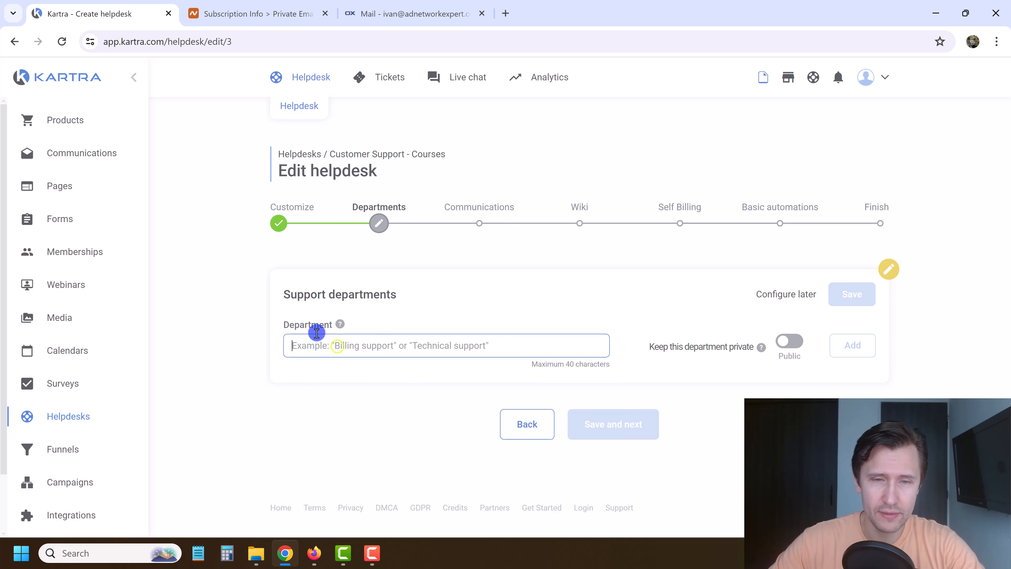
pyautogui.write('Billing support')
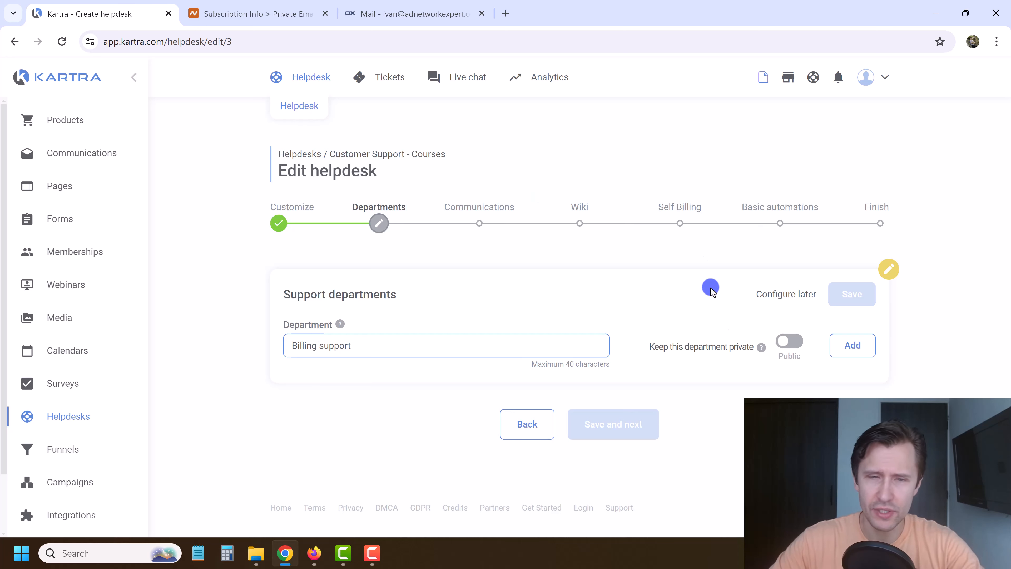
pyautogui.click(852, 346)
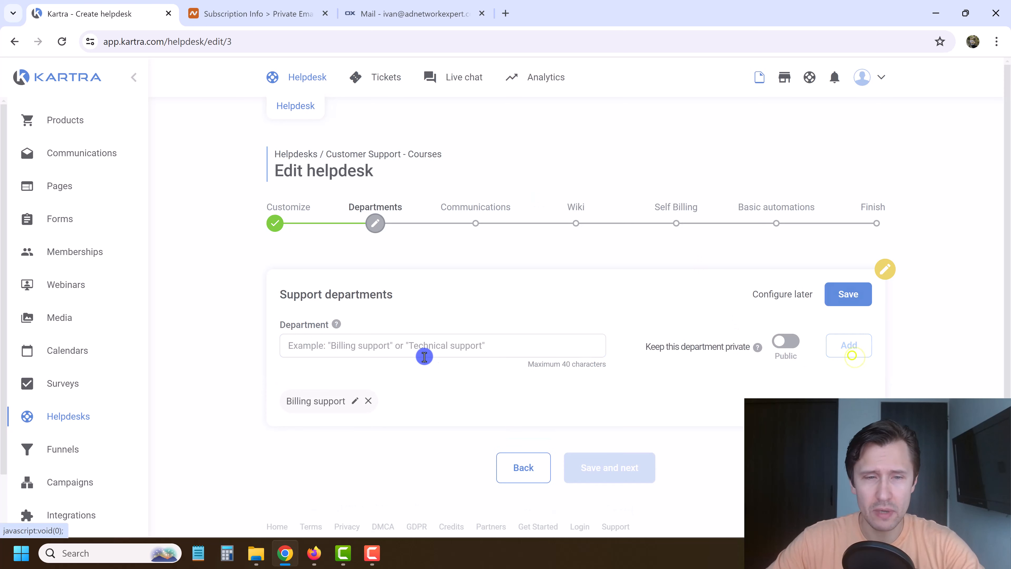
pyautogui.click(404, 351)
pyautogui.write('Technical support')
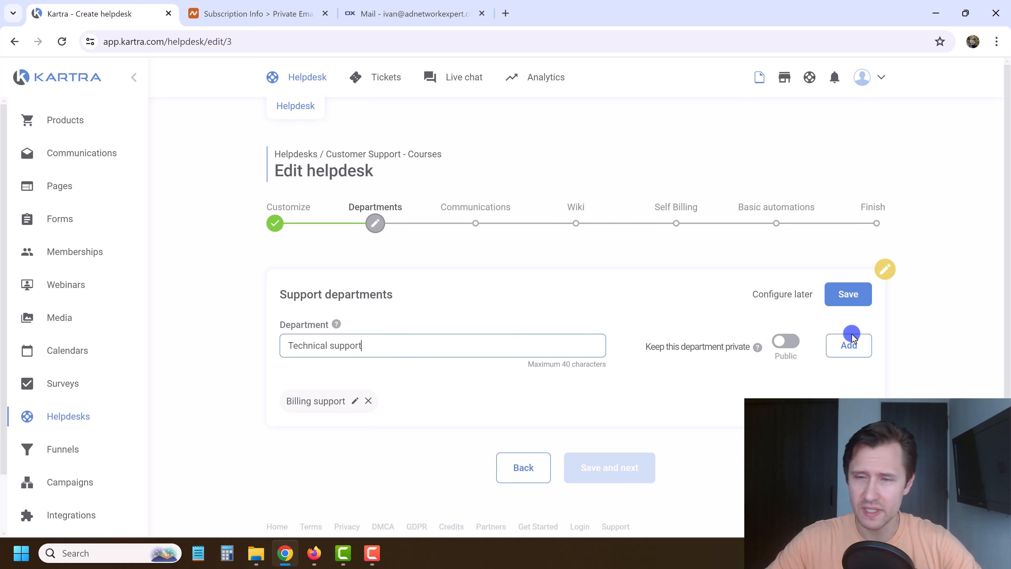
pyautogui.click(862, 345)
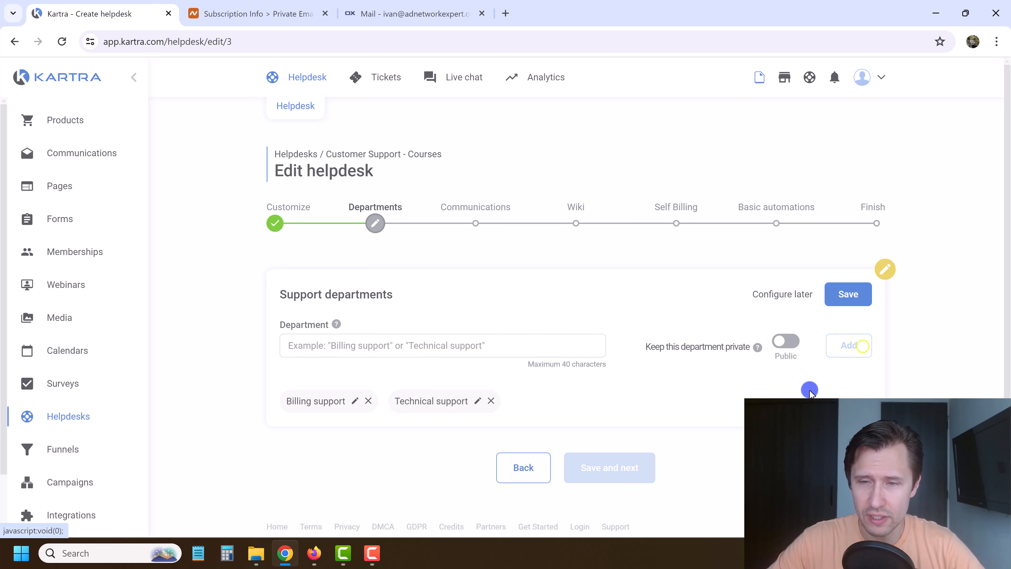
pyautogui.click(780, 345)
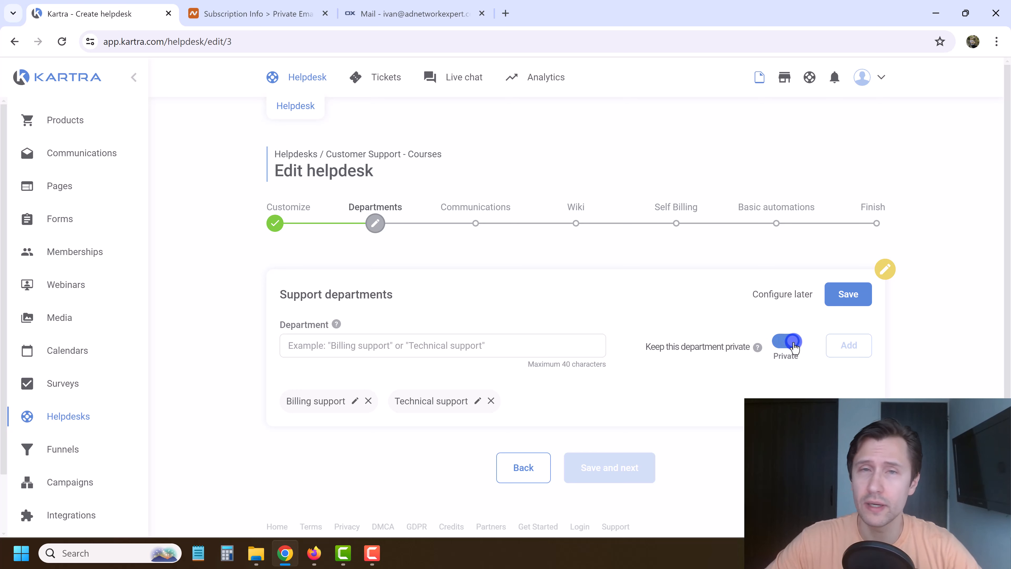
pyautogui.click(848, 293)
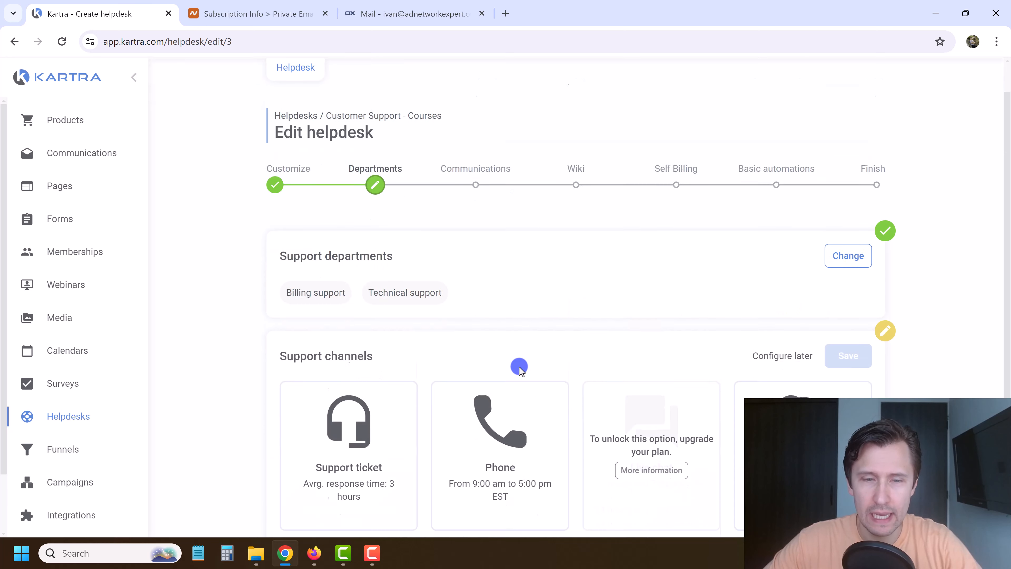
# Activate the Support ticket channel with tagline corrected to 'Avg. response time: 3 hours'.
pyautogui.scroll(-4, 519, 366)
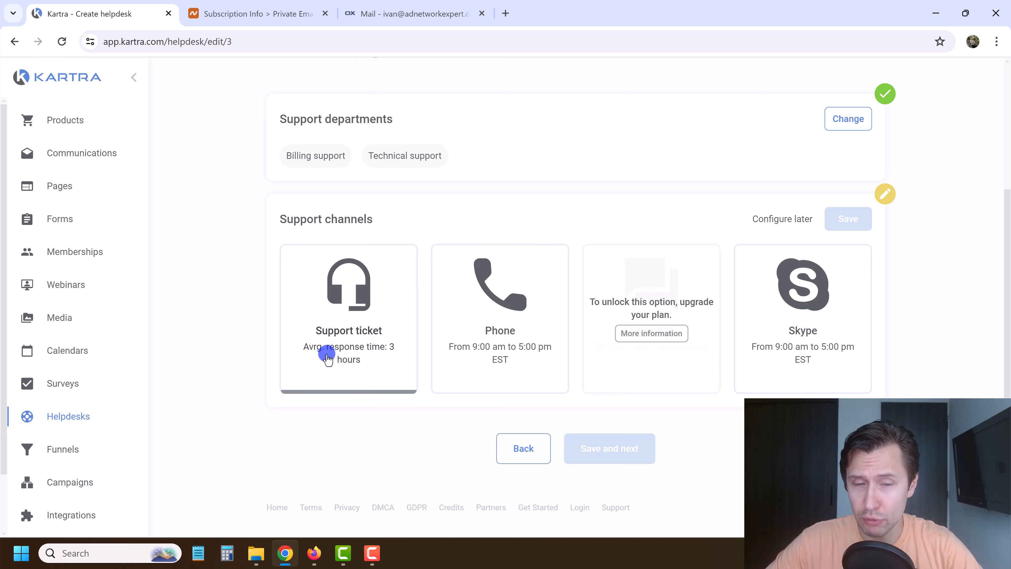
pyautogui.click(324, 329)
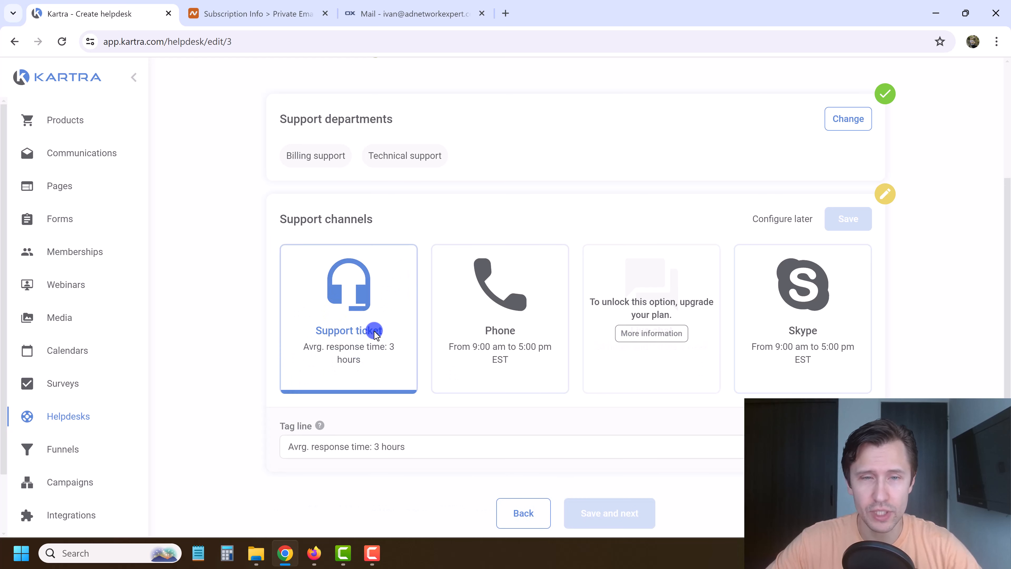
pyautogui.scroll(5, 385, 300)
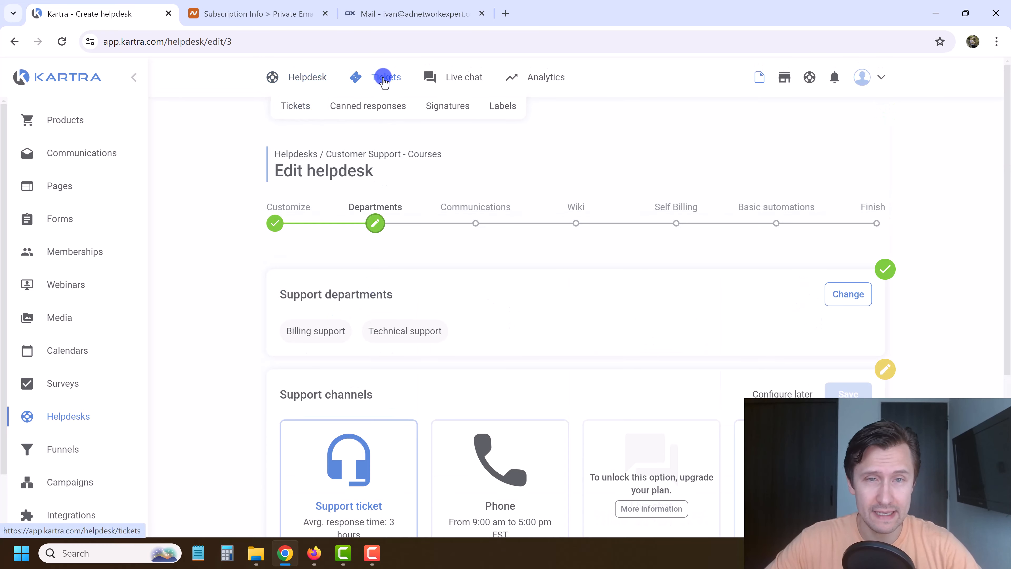
pyautogui.scroll(-3, 460, 407)
pyautogui.scroll(-2, 428, 348)
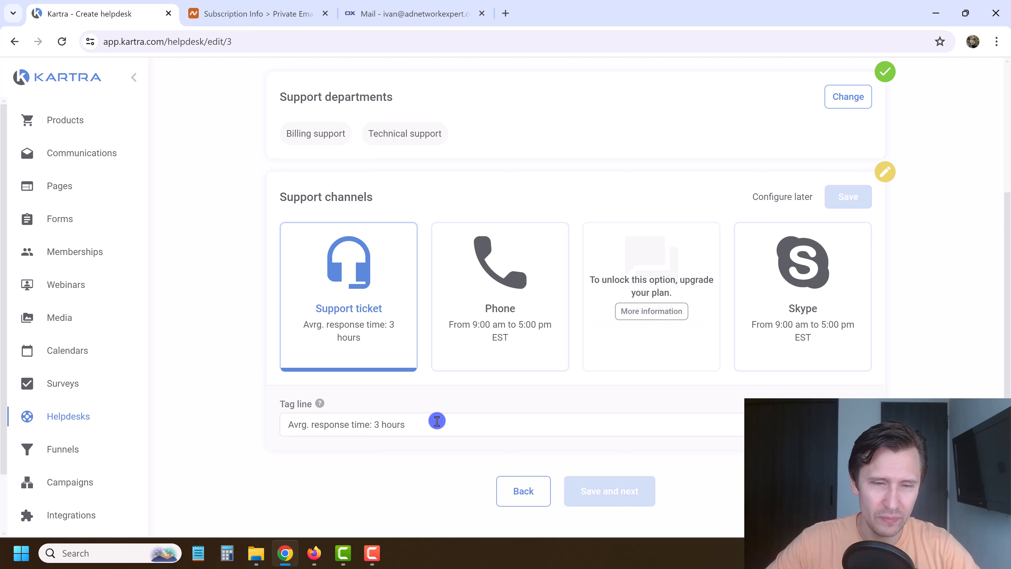
pyautogui.moveTo(437, 421); pyautogui.dragTo(314, 425)
pyautogui.click(304, 424)
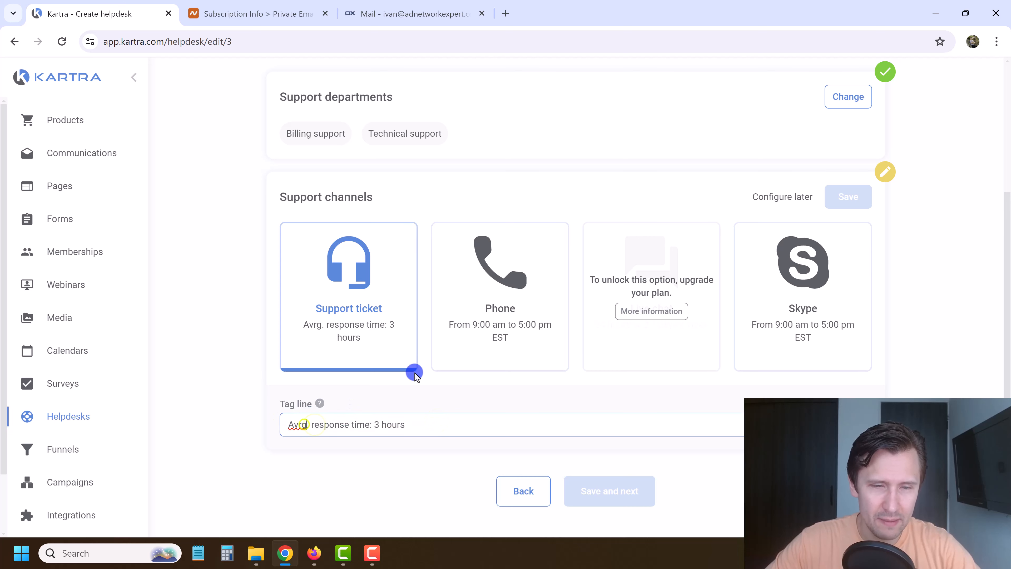
pyautogui.press('Delete')
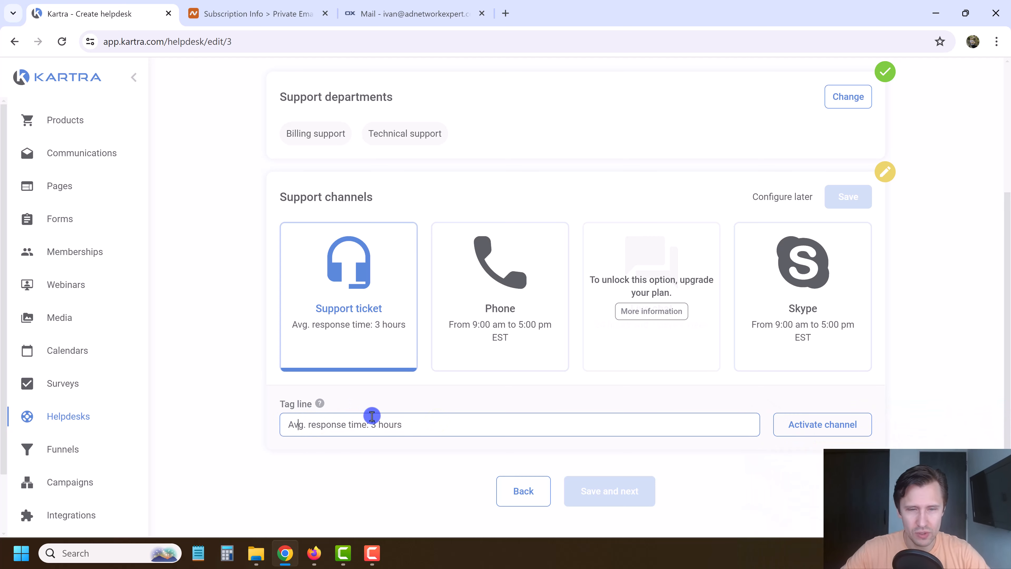
pyautogui.click(803, 420)
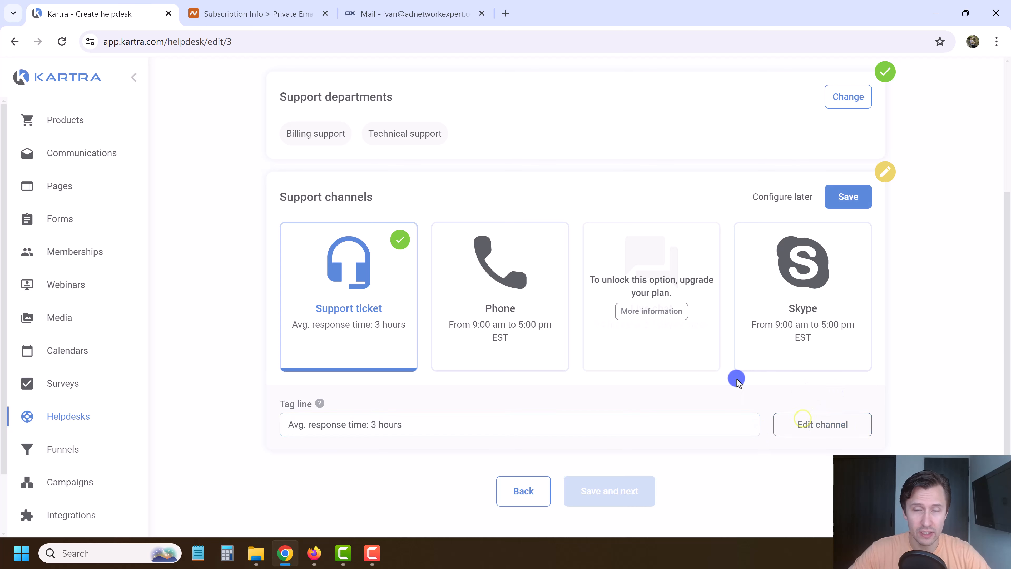
# Activate the Phone channel with billing and technical support phone numbers.
pyautogui.click(491, 279)
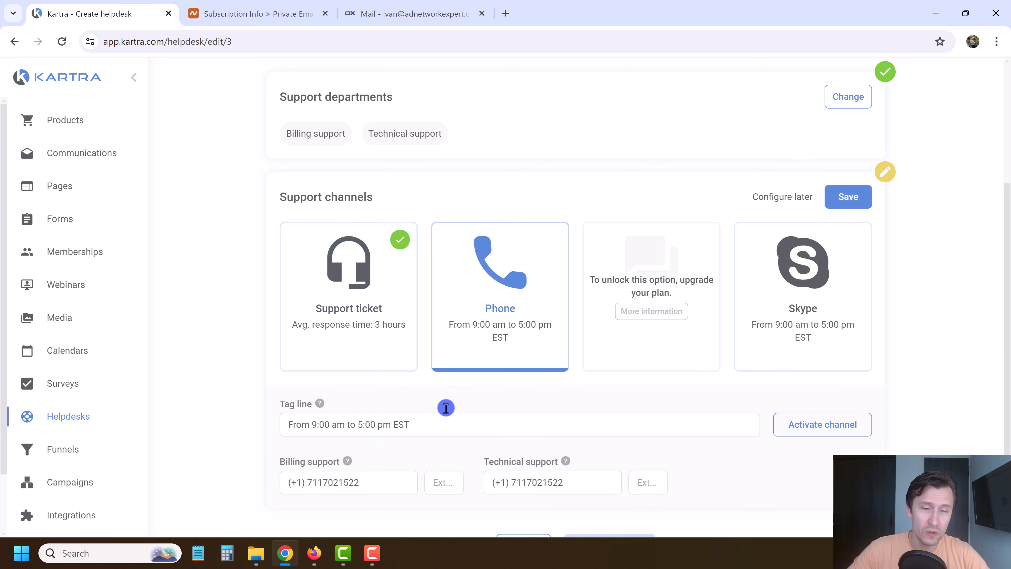
pyautogui.scroll(-2, 445, 395)
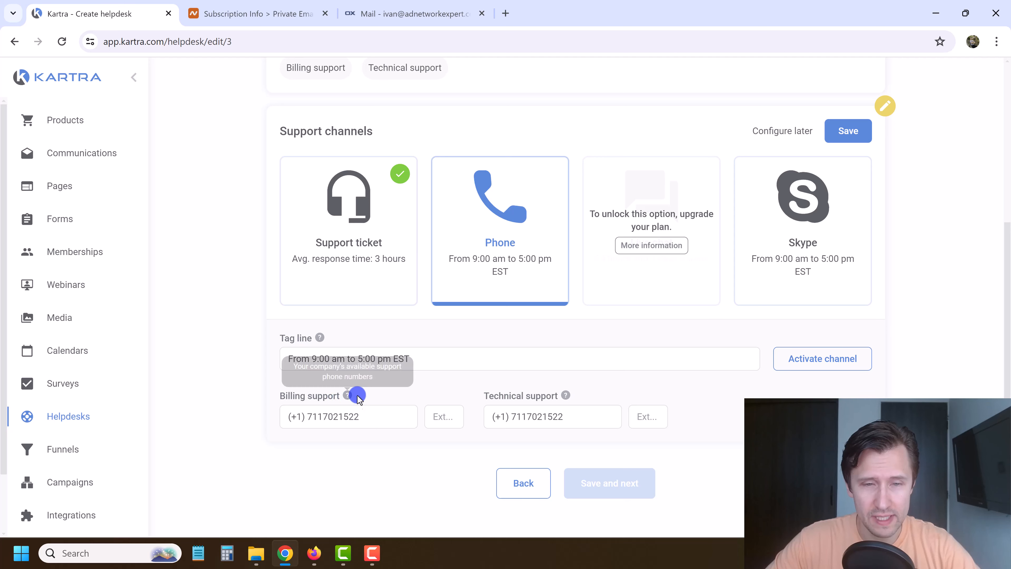
pyautogui.click(576, 417)
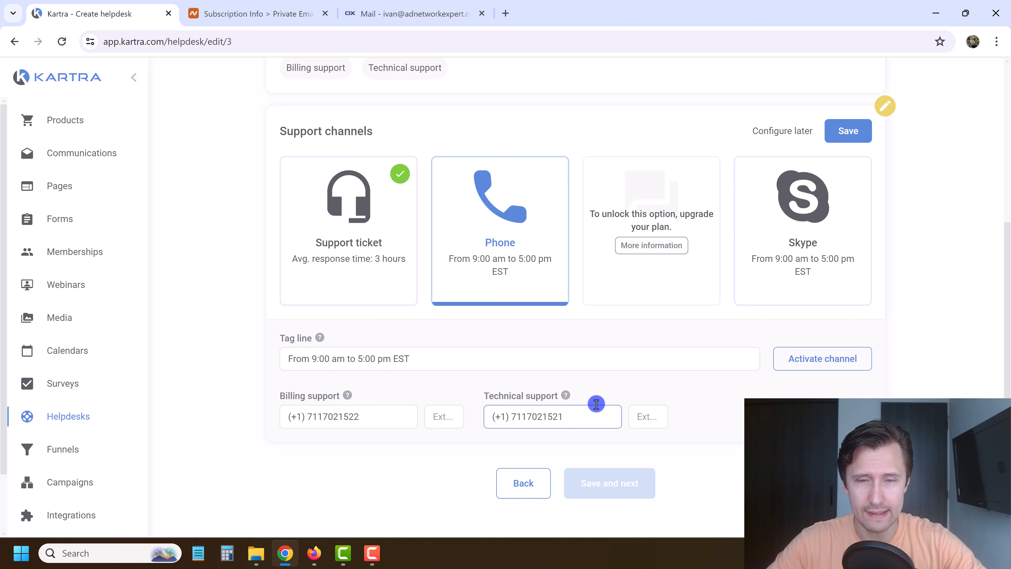
pyautogui.moveTo(447, 365); pyautogui.dragTo(264, 377)
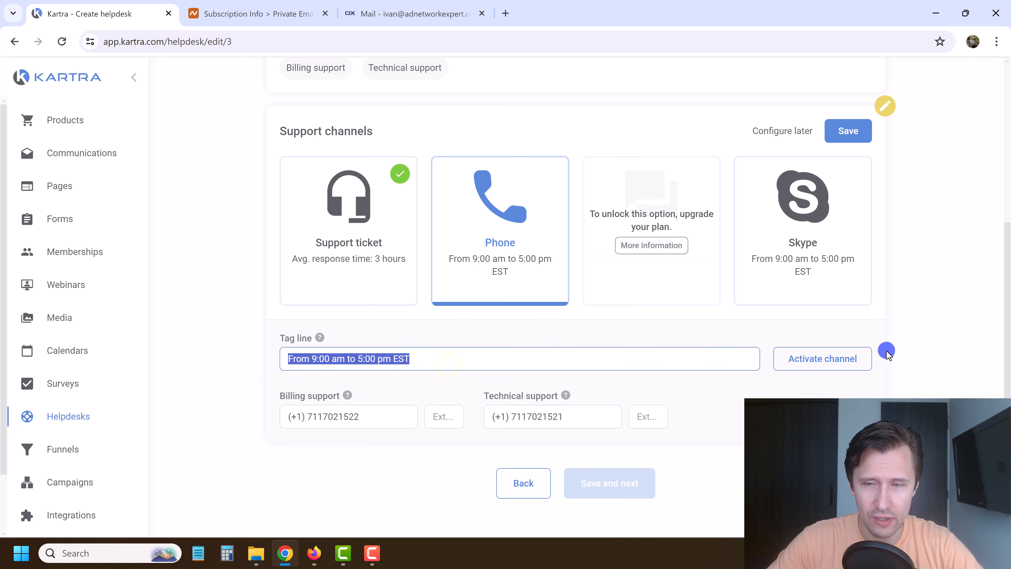
pyautogui.click(806, 356)
# Copy the Billing support Skype id to Technical support, activate Skype, and save channels.
pyautogui.click(789, 281)
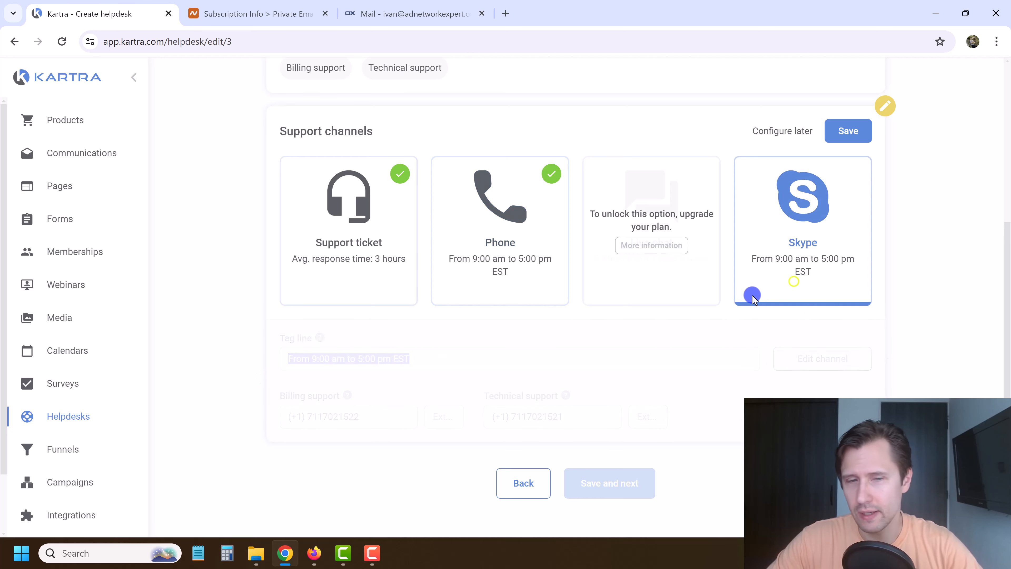
pyautogui.click(389, 407)
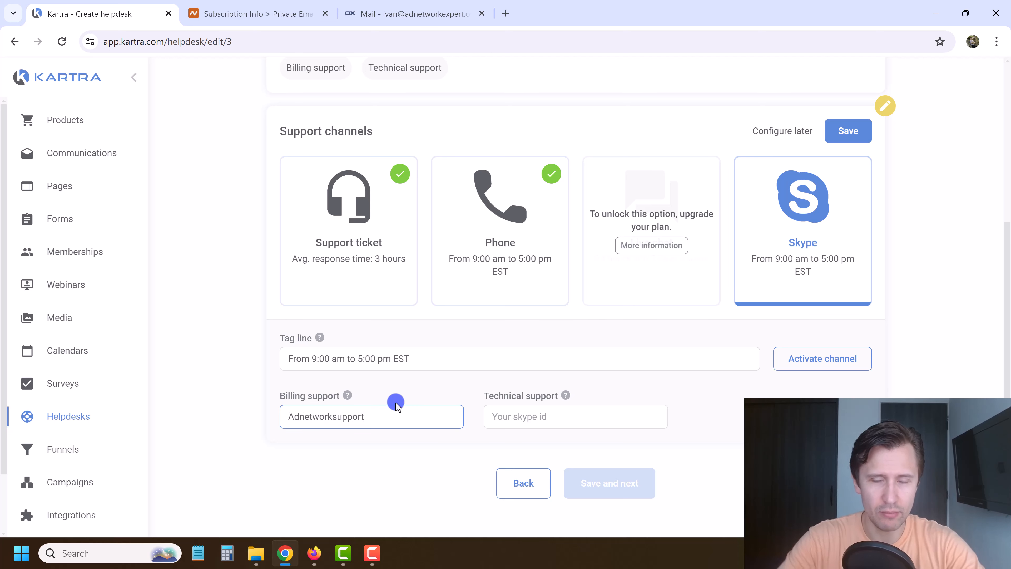
pyautogui.doubleClick(368, 410)
pyautogui.hotkey('ctrl', 'c')
pyautogui.click(543, 423)
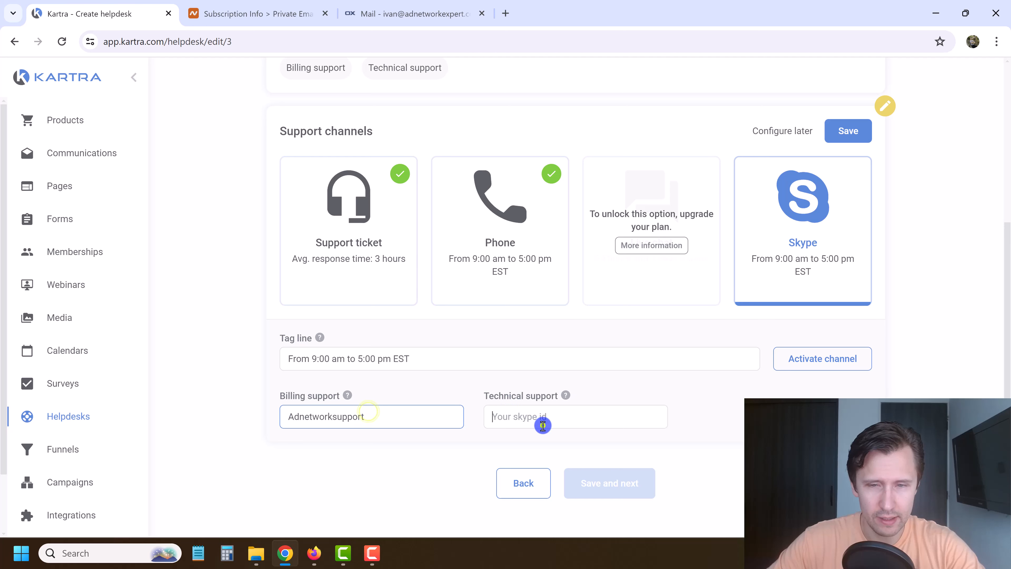
pyautogui.hotkey('ctrl', 'v')
pyautogui.click(822, 358)
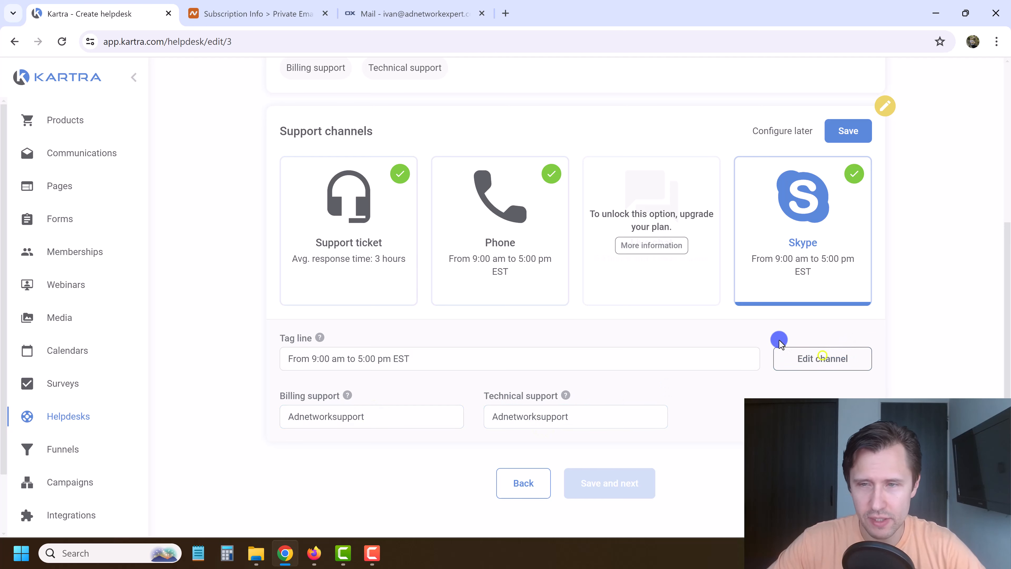
pyautogui.click(847, 130)
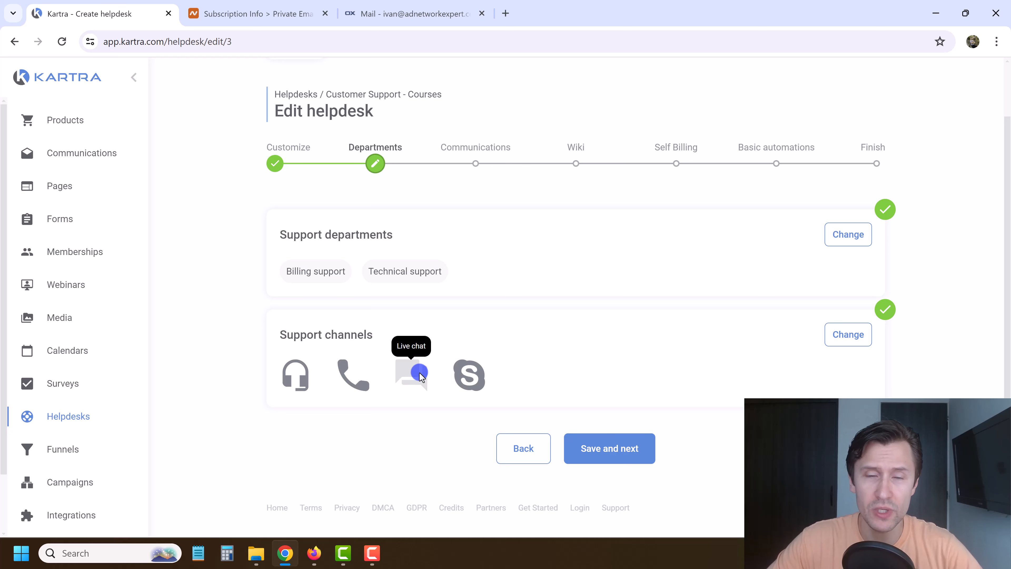
# Advance to the Communications step and select 'Enable seamless email communication'.
pyautogui.scroll(2, 492, 334)
pyautogui.moveTo(468, 76)
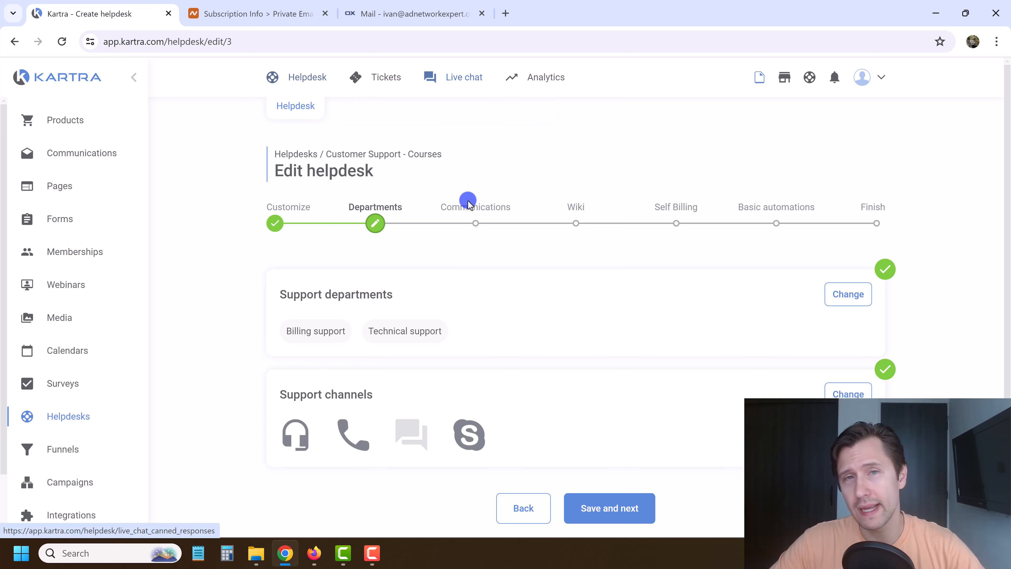
pyautogui.scroll(-2, 652, 350)
pyautogui.click(621, 446)
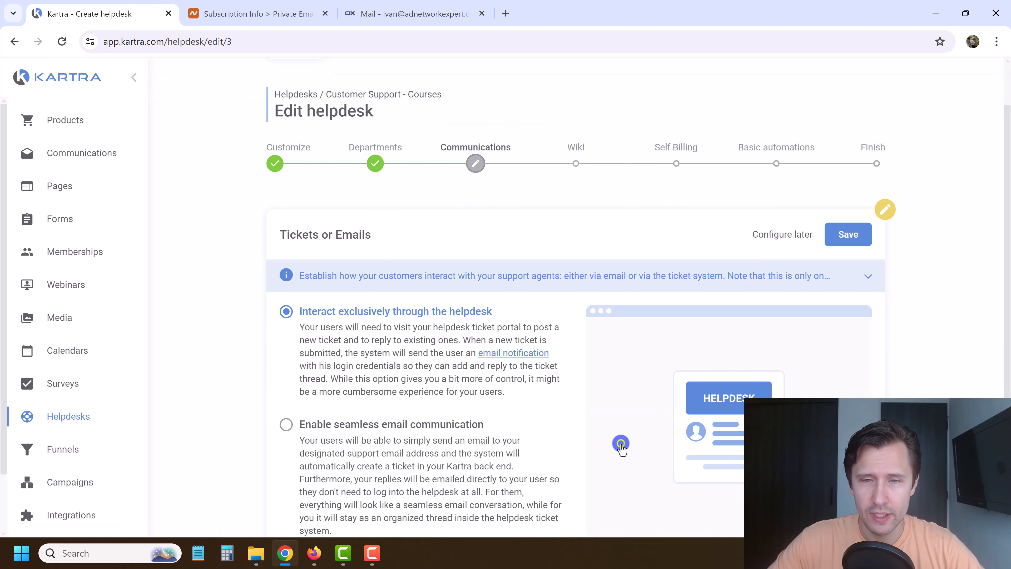
pyautogui.scroll(-2, 508, 339)
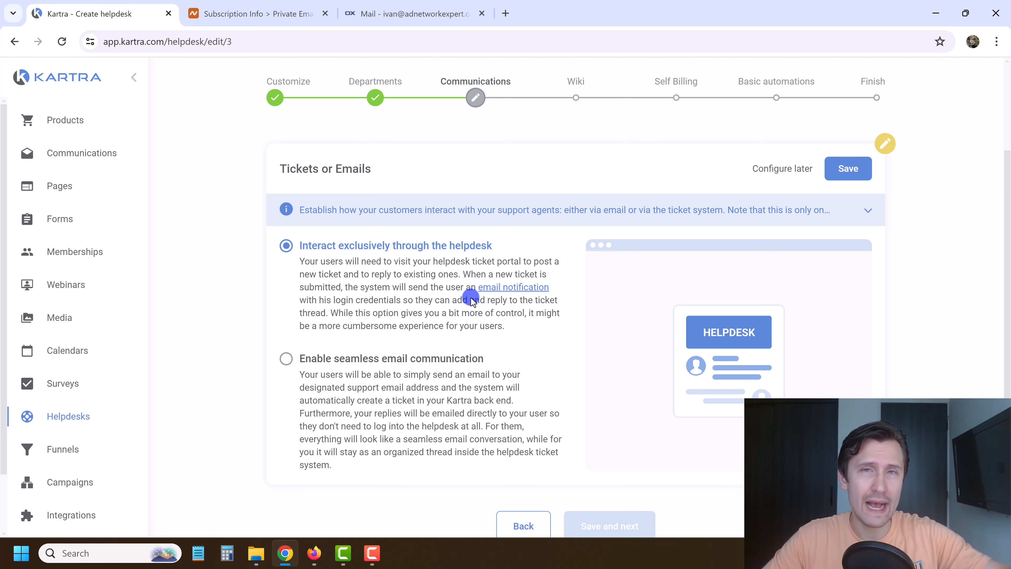
pyautogui.click(386, 363)
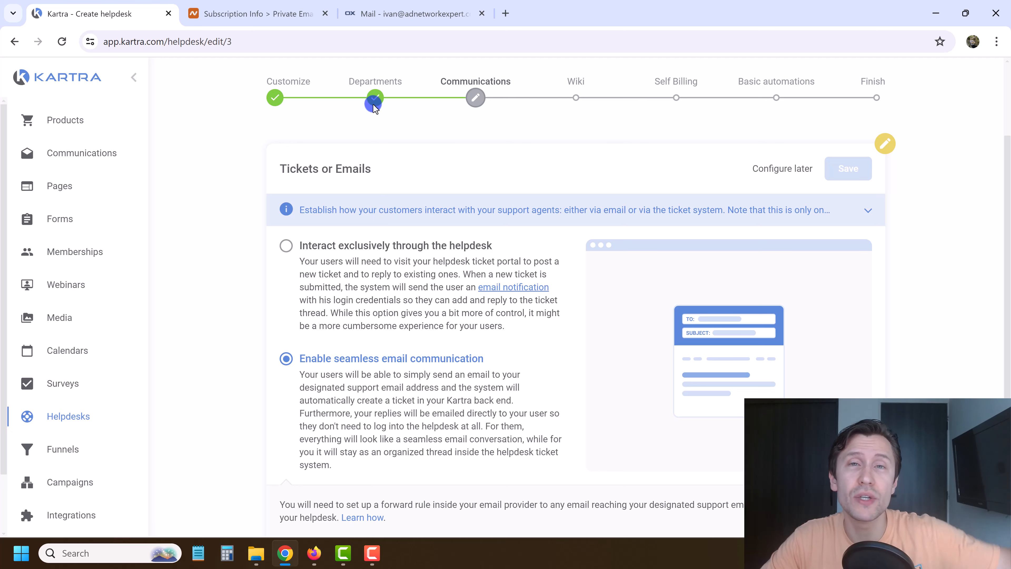
pyautogui.scroll(-3, 410, 379)
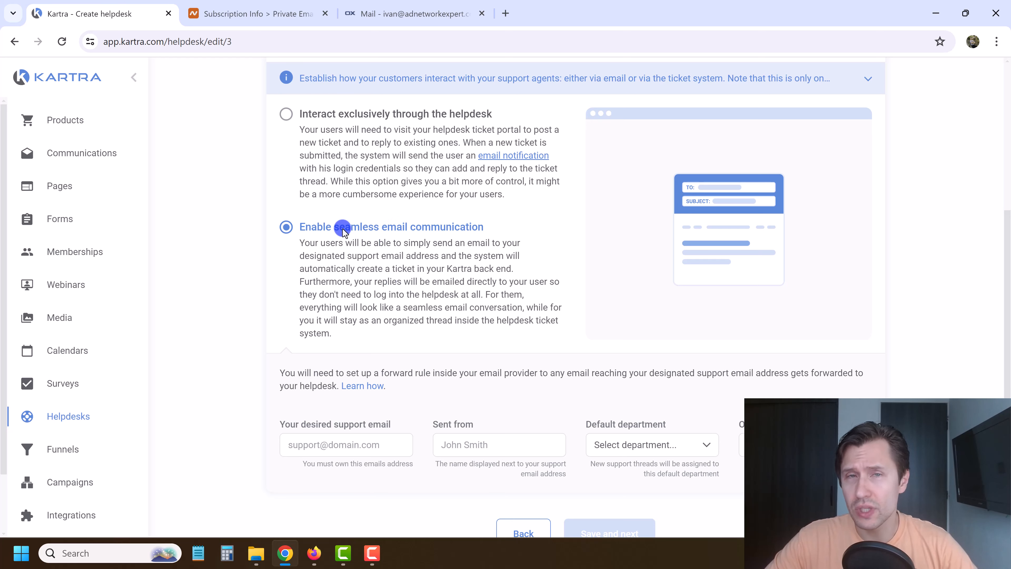
pyautogui.scroll(2, 351, 245)
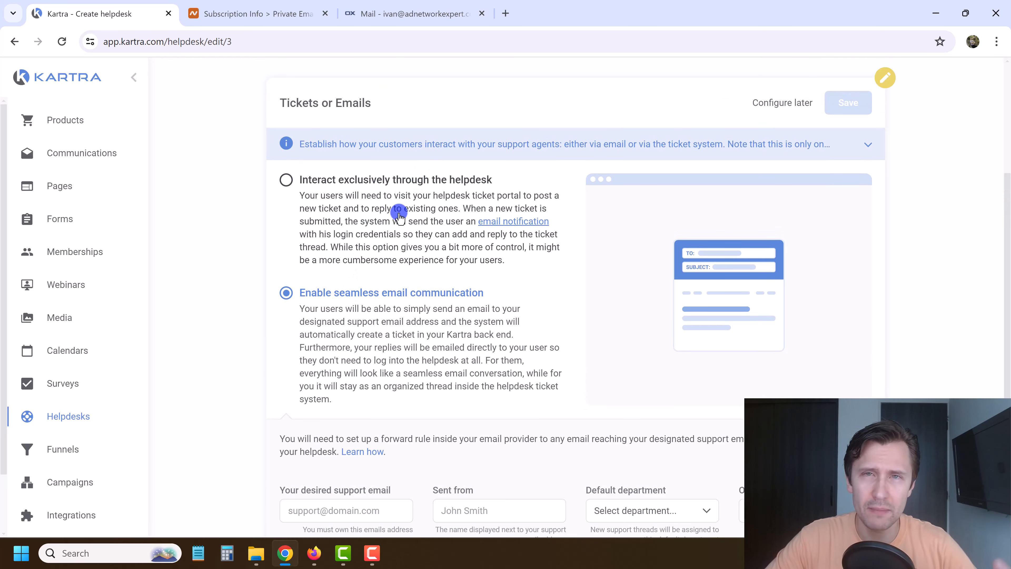
pyautogui.scroll(-4, 361, 294)
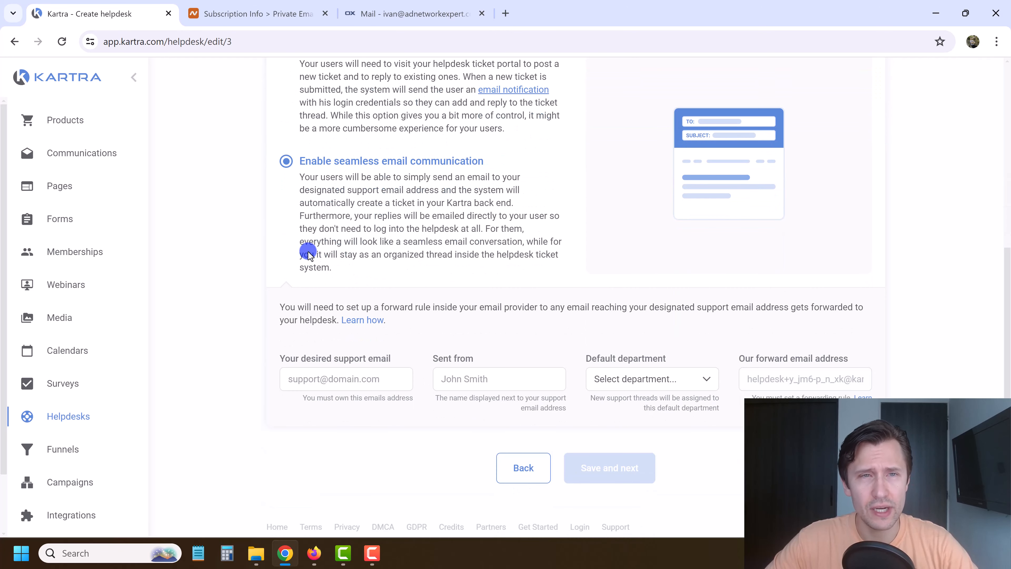
pyautogui.scroll(2, 302, 251)
# Select and copy the mailbox address from Namecheap's Private Email Mailboxes table.
pyautogui.click(238, 4)
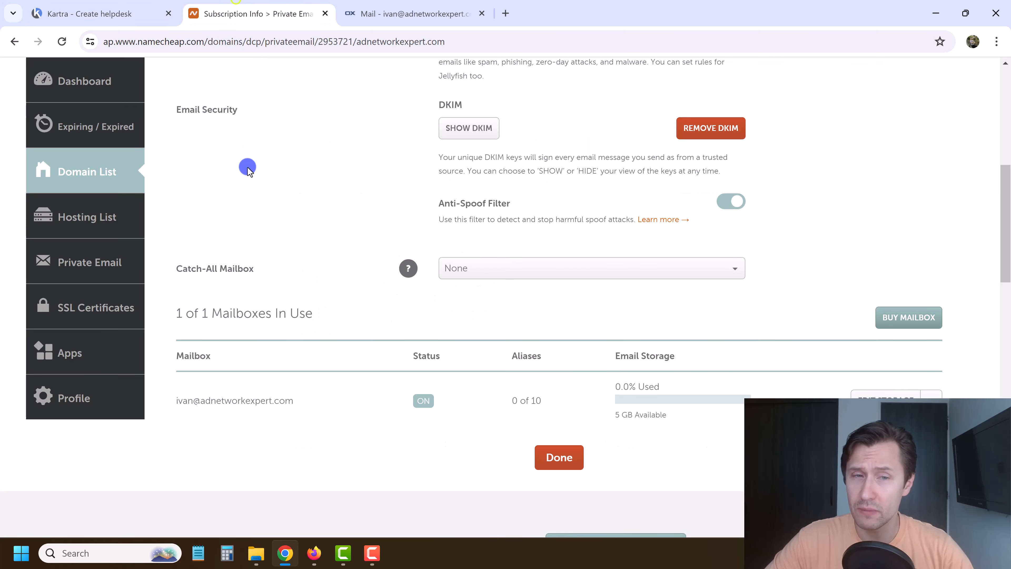
pyautogui.scroll(6, 335, 297)
pyautogui.scroll(5, 336, 295)
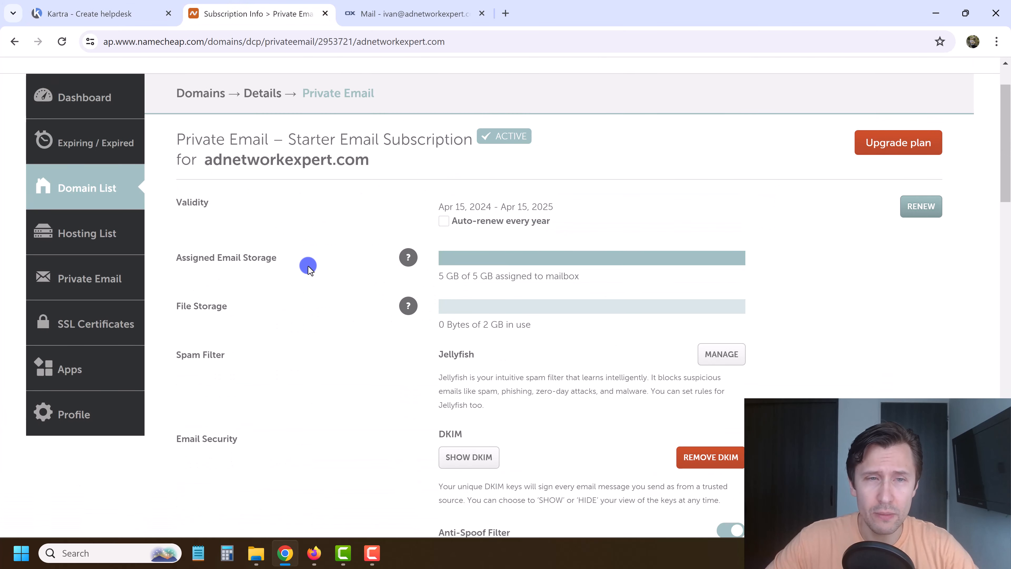
pyautogui.moveTo(210, 223); pyautogui.dragTo(374, 227)
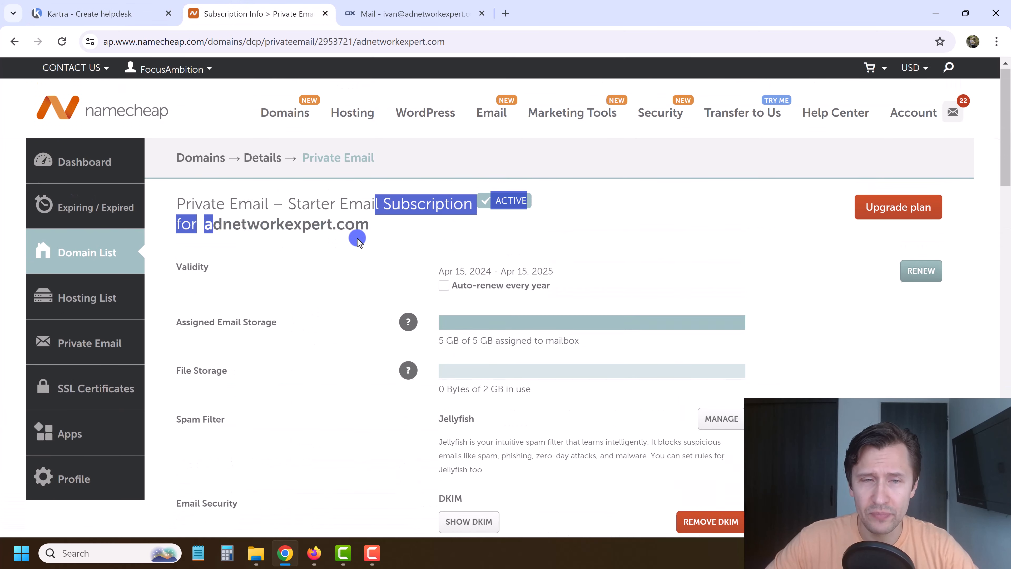
pyautogui.scroll(-7, 338, 259)
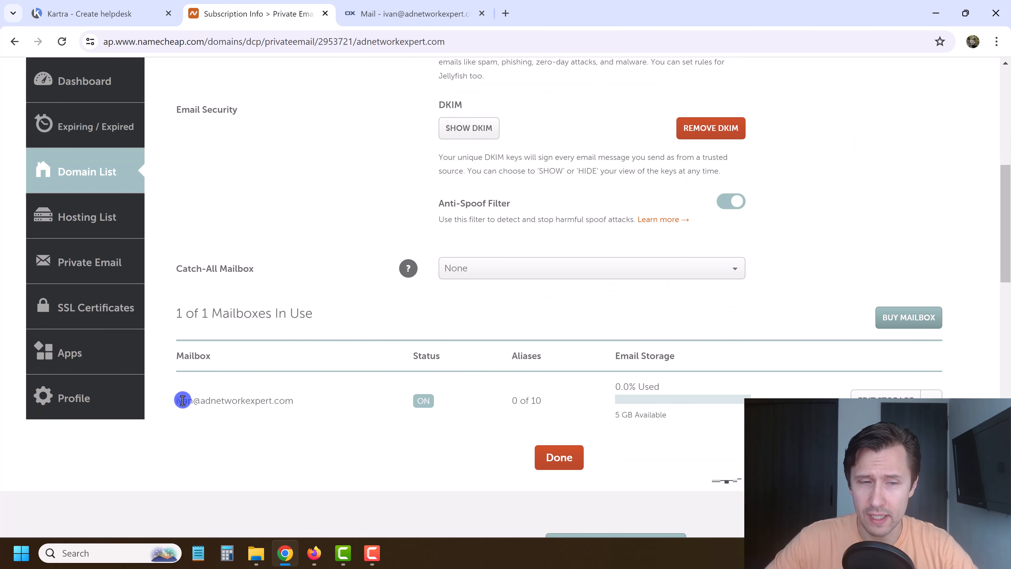
pyautogui.moveTo(182, 400); pyautogui.dragTo(290, 404)
pyautogui.click(255, 404)
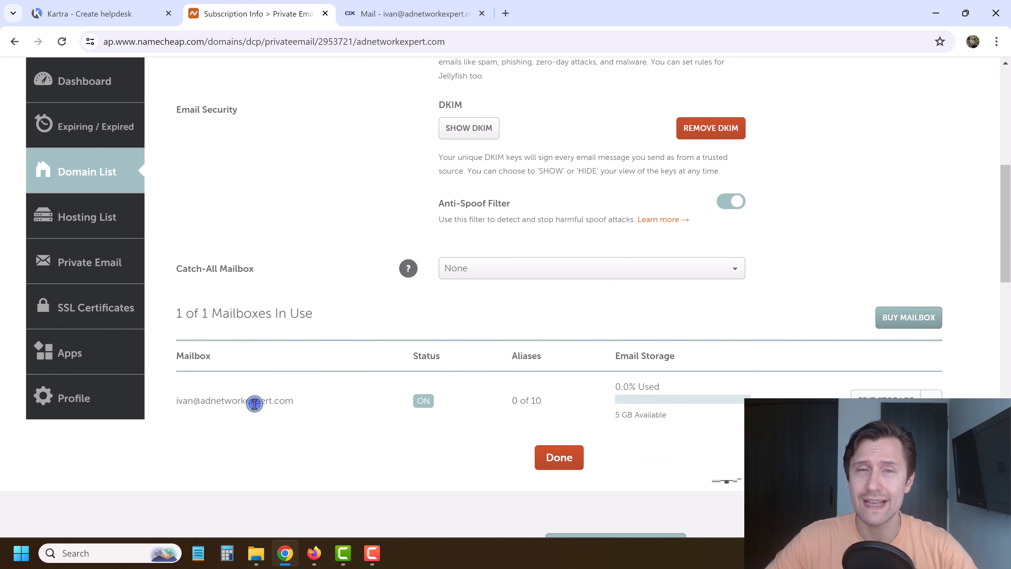
pyautogui.tripleClick(254, 403)
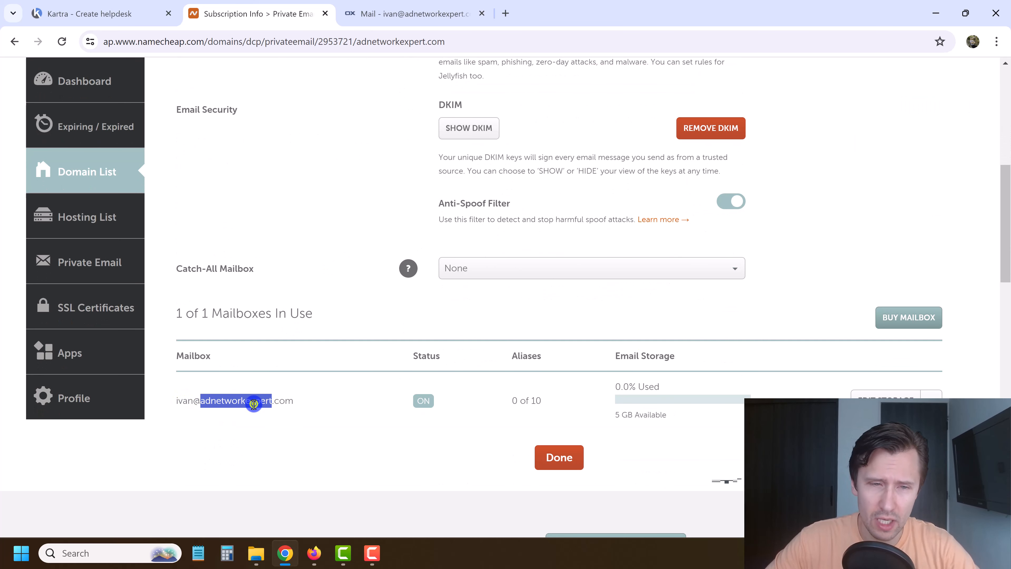
pyautogui.click(281, 400)
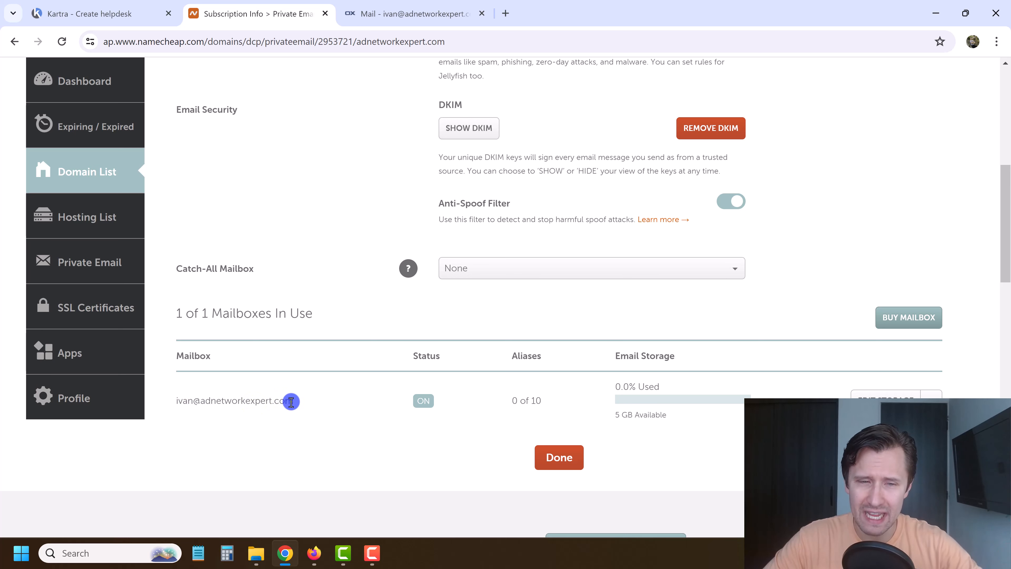
pyautogui.moveTo(291, 401); pyautogui.dragTo(174, 402)
pyautogui.tripleClick(188, 401)
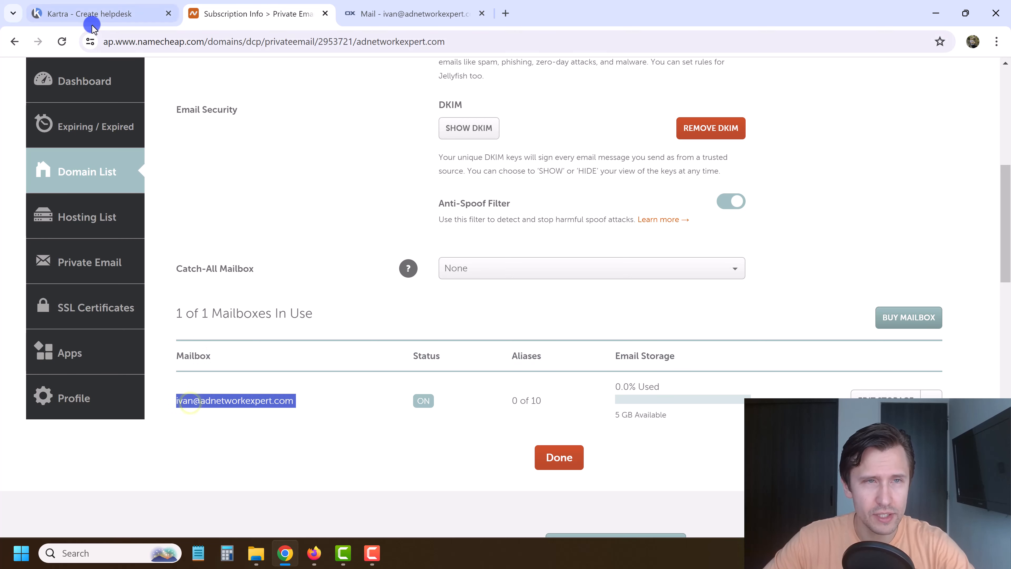
pyautogui.click(92, 13)
# Paste the copied mailbox address into 'Your desired support email'.
pyautogui.click(315, 434)
pyautogui.hotkey('ctrl', 'v')
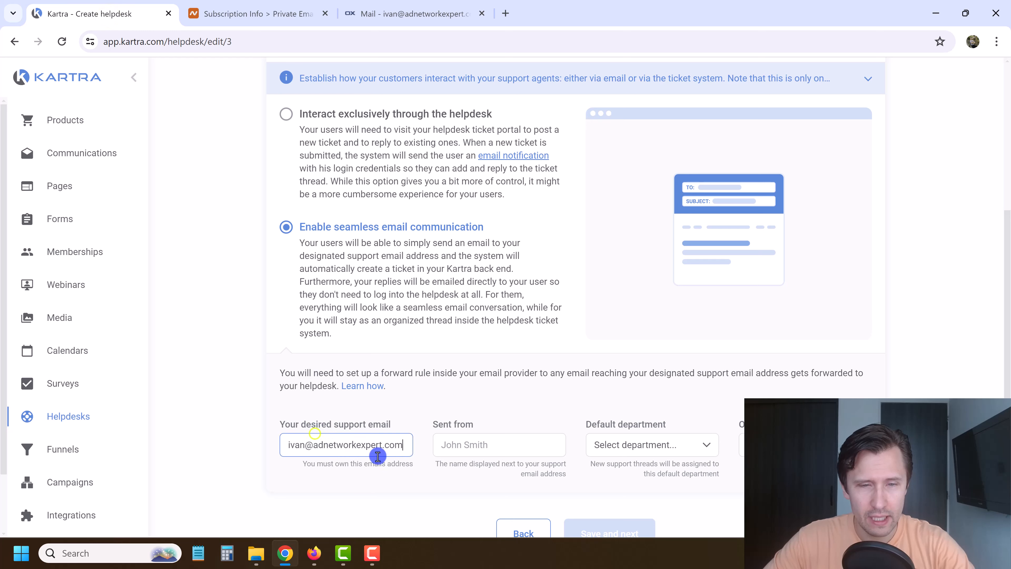
pyautogui.click(488, 445)
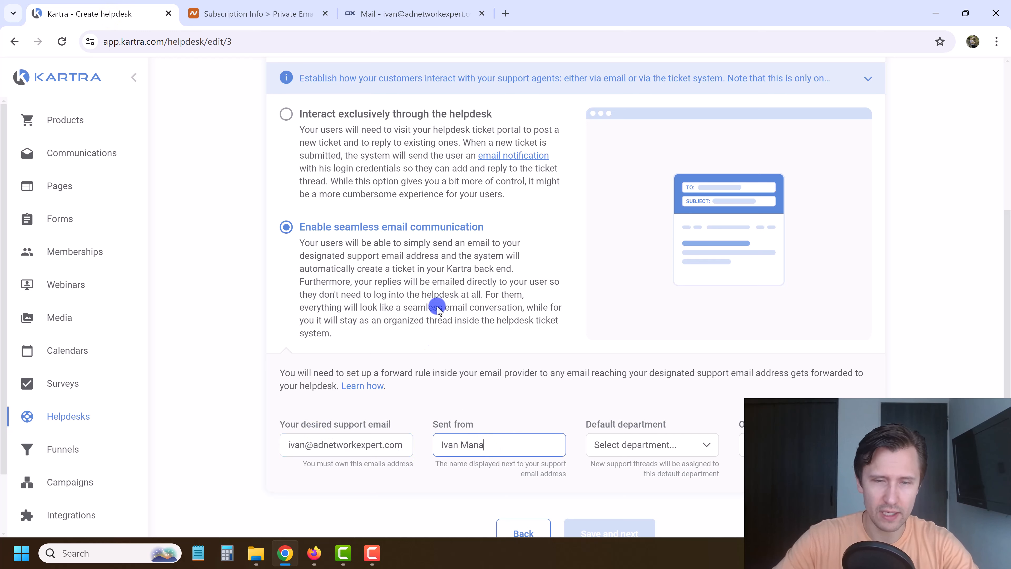
pyautogui.click(291, 444)
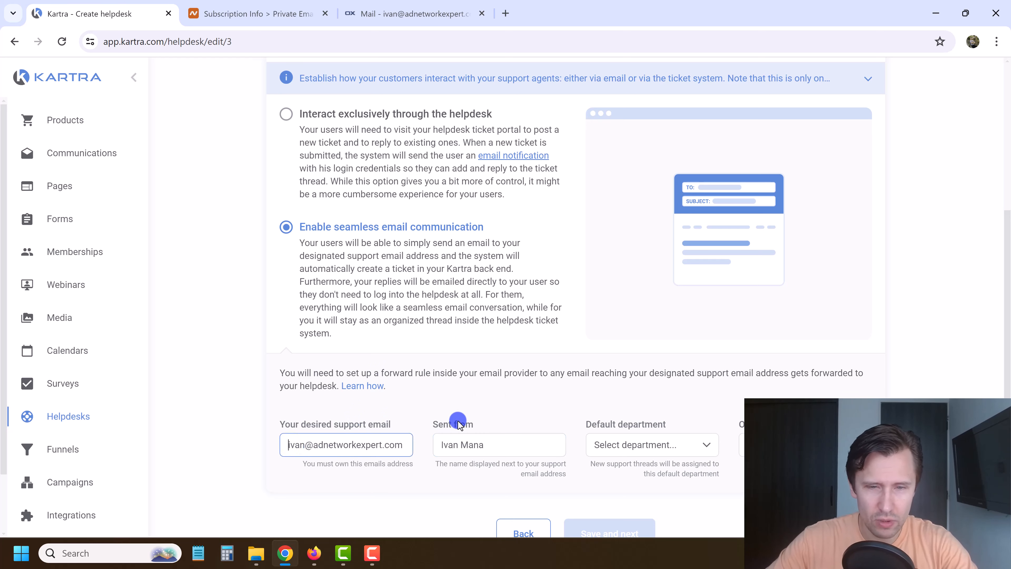
# Set the helpdesk's default department to Technical support.
pyautogui.scroll(-1, 617, 375)
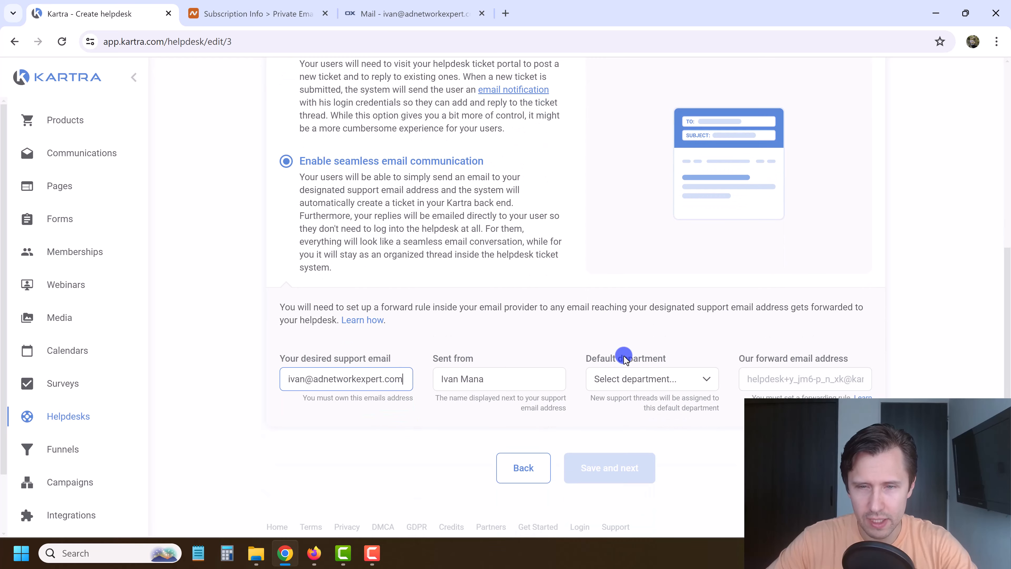
pyautogui.click(633, 386)
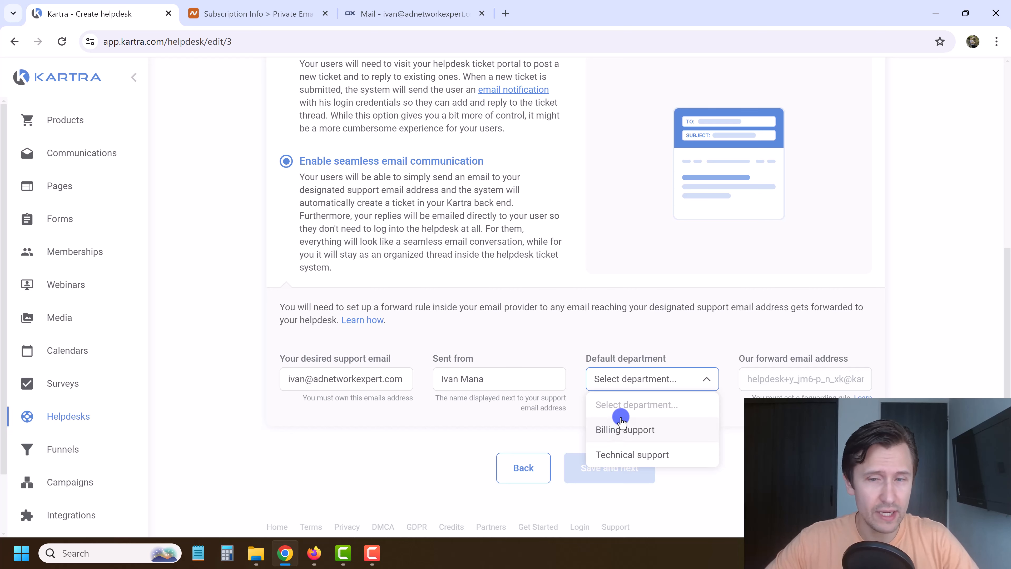
pyautogui.click(633, 454)
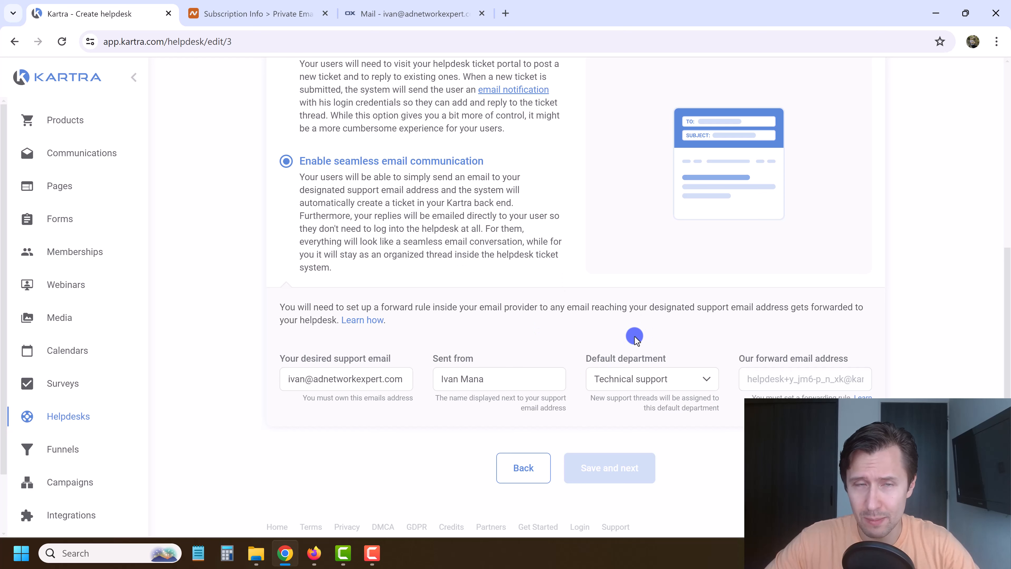
pyautogui.click(398, 5)
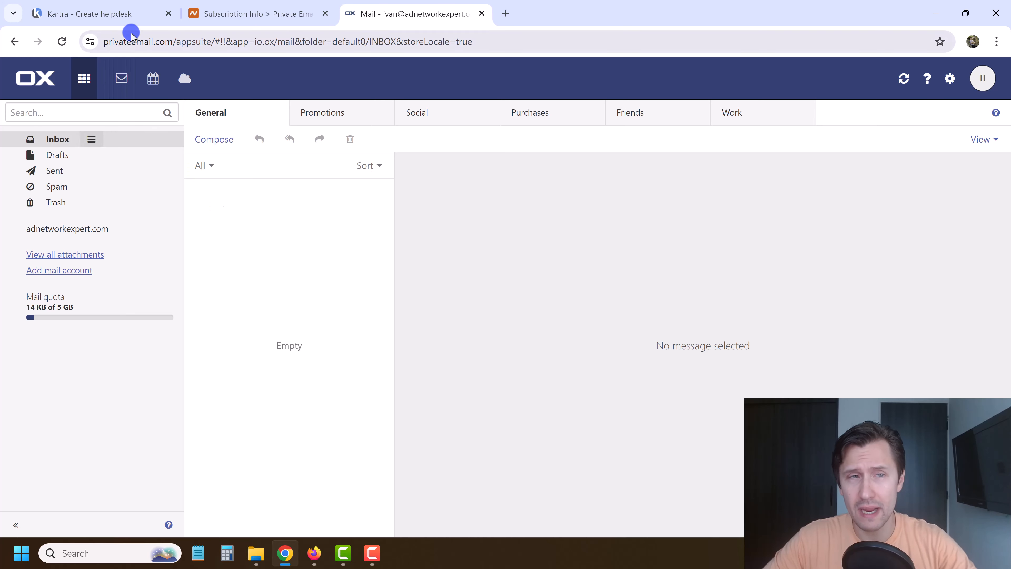
# Go back to the webmail and open Mail settings' Auto forward dialog.
pyautogui.moveTo(114, 37); pyautogui.dragTo(242, 18)
pyautogui.click(242, 18)
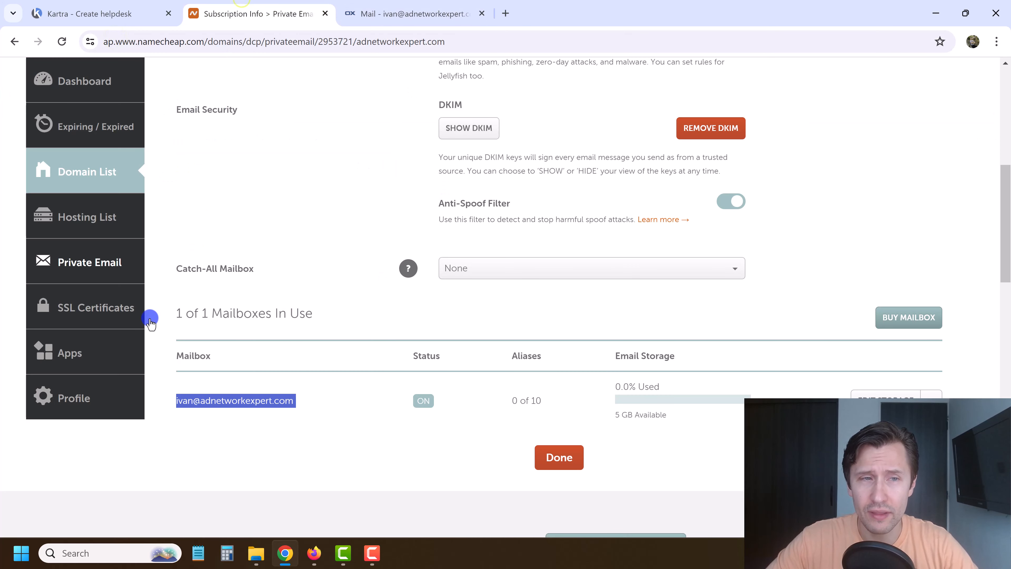
pyautogui.click(427, 4)
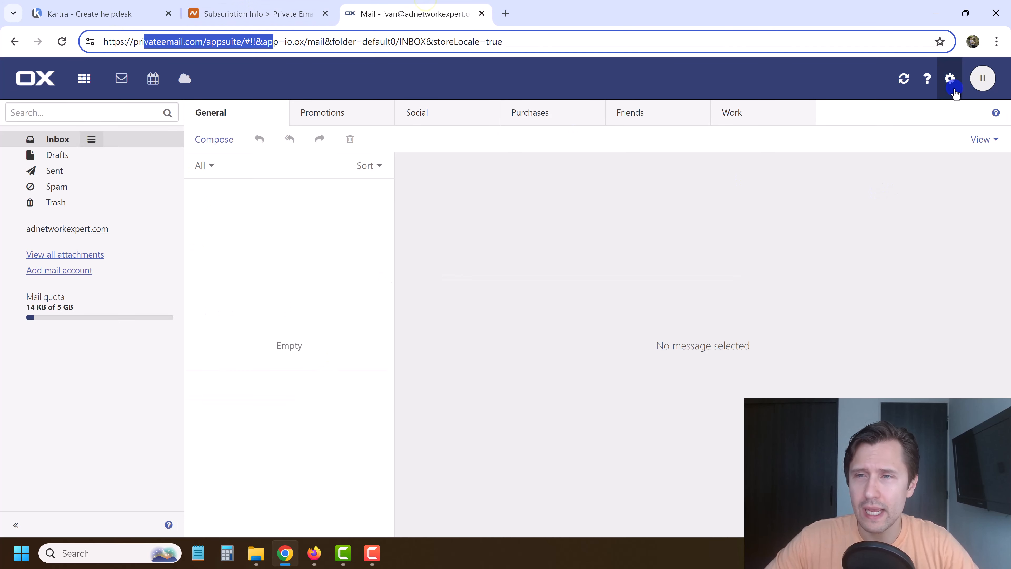
pyautogui.click(950, 78)
pyautogui.click(911, 116)
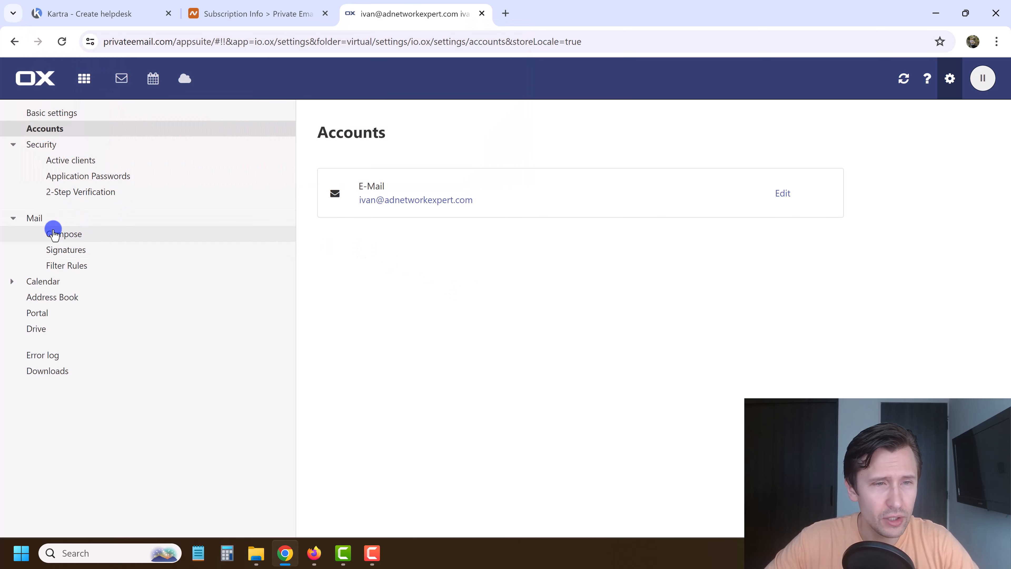
pyautogui.click(44, 217)
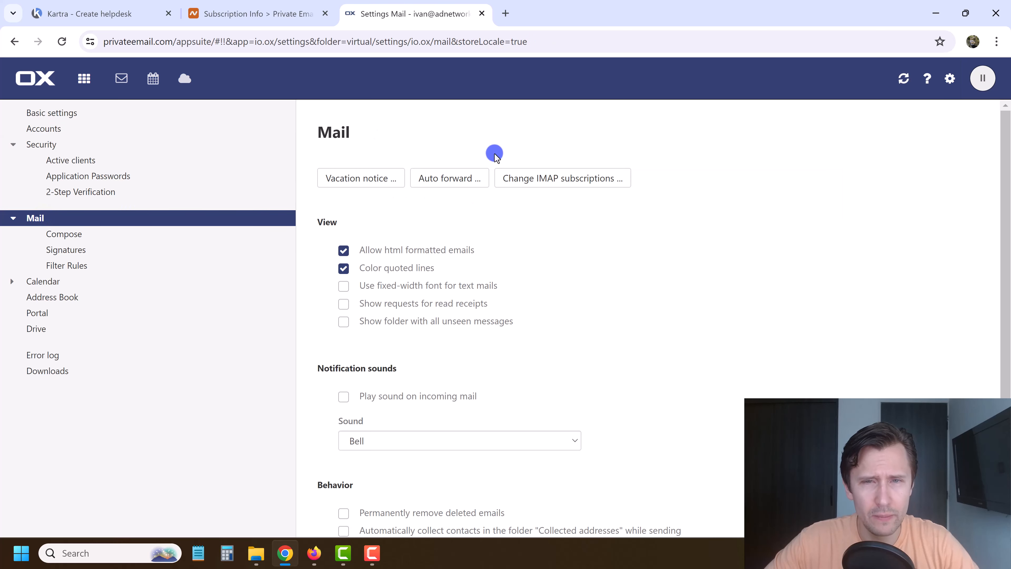
pyautogui.click(453, 182)
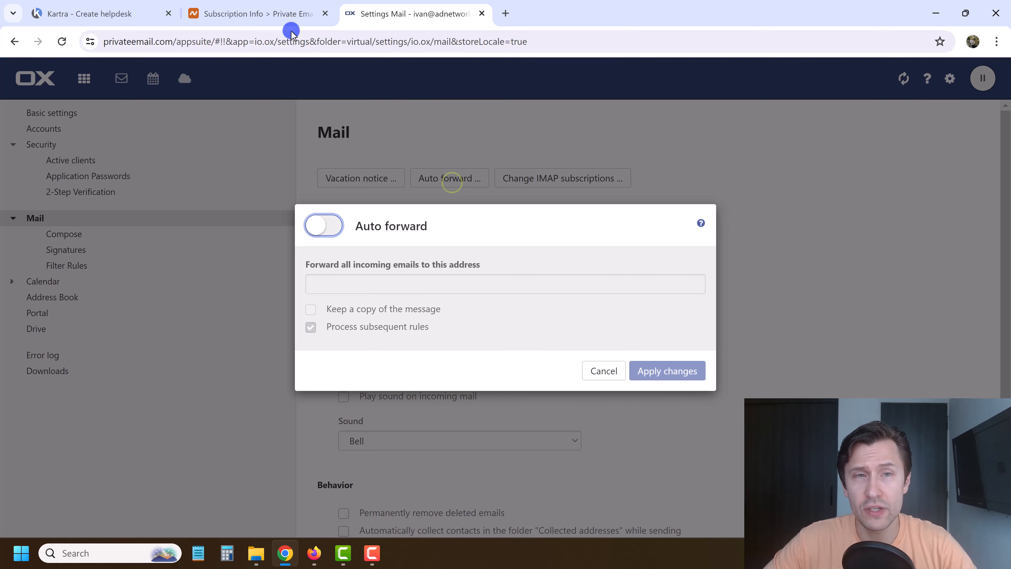
# Copy Kartra's helpdesk forward email address from the setup page.
pyautogui.click(251, 11)
pyautogui.click(157, 7)
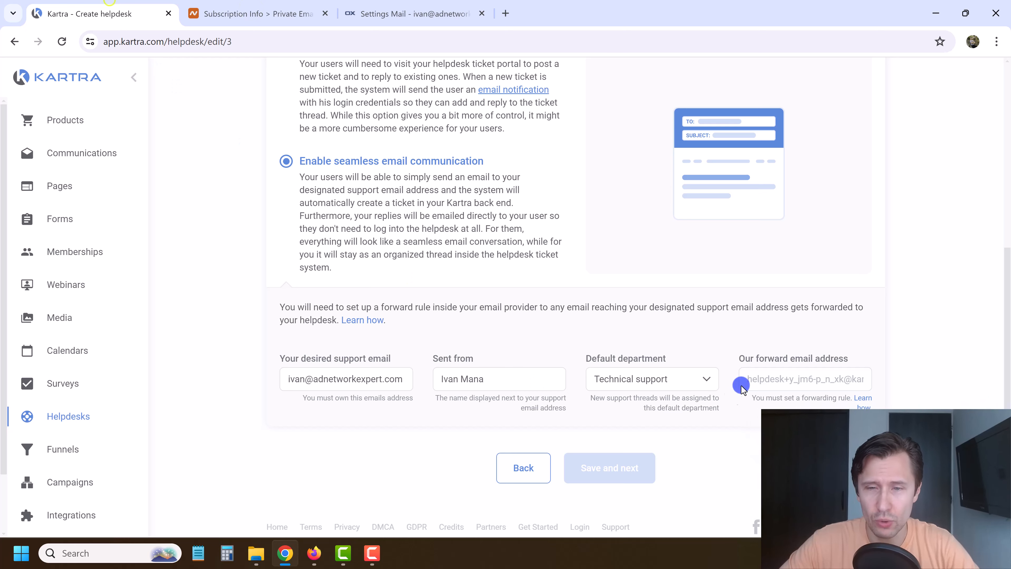
pyautogui.doubleClick(777, 379)
pyautogui.tripleClick(777, 379)
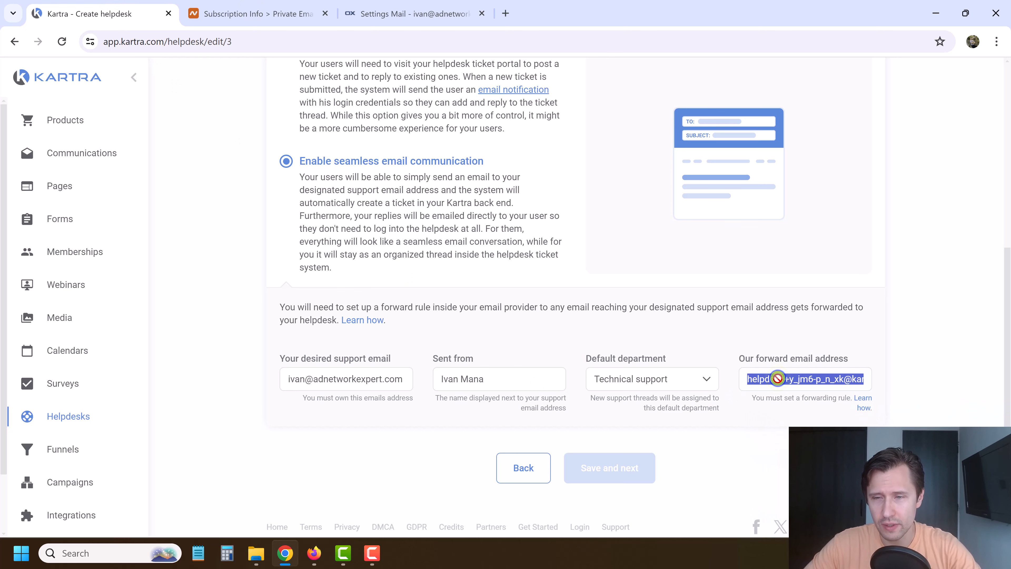
# Enable auto forwarding to Kartra's forward address, keep a copy of messages, and save.
pyautogui.click(458, 14)
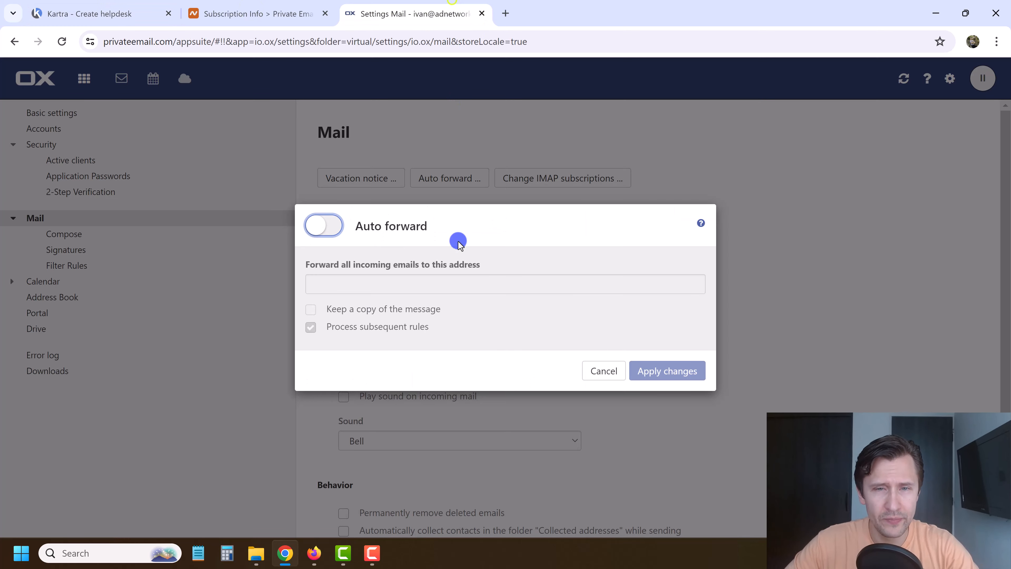
pyautogui.click(323, 225)
pyautogui.click(346, 280)
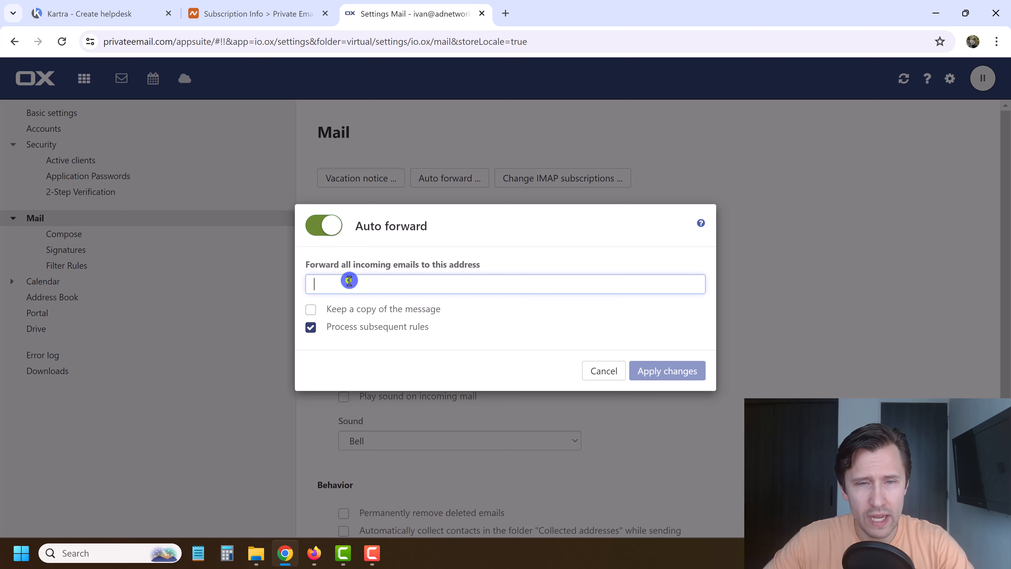
pyautogui.hotkey('ctrl', 'v')
pyautogui.click(313, 283)
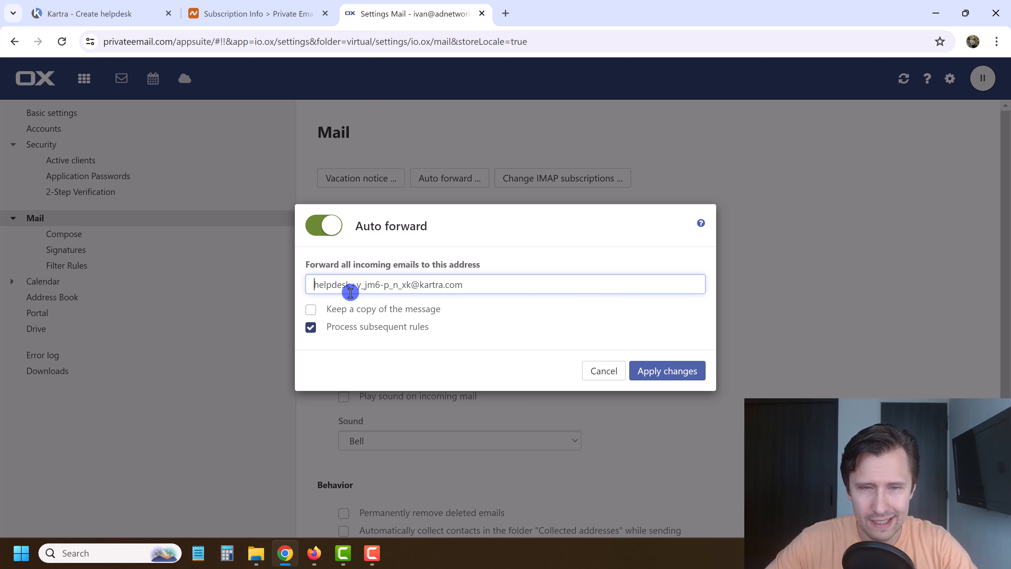
pyautogui.click(309, 310)
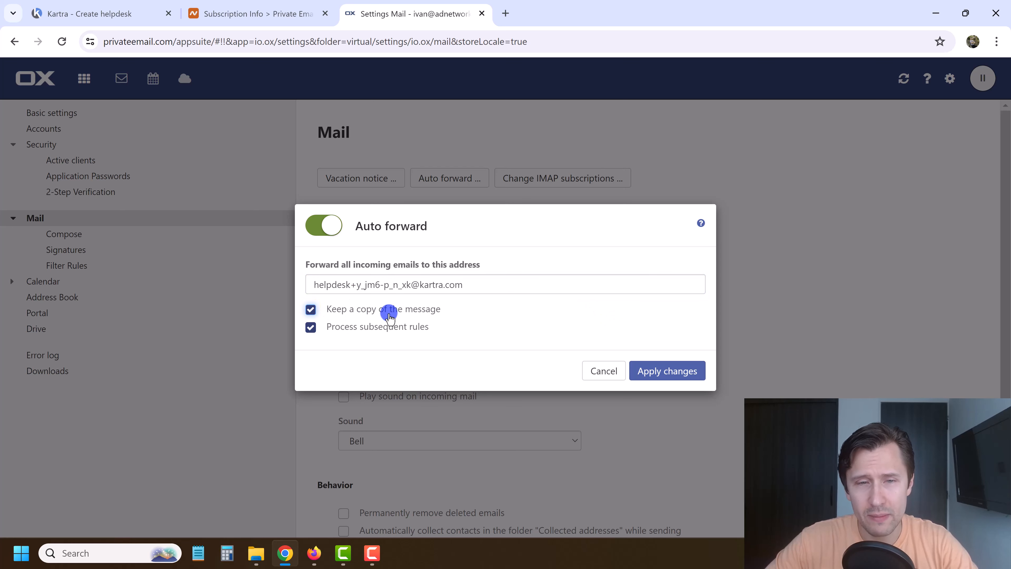
pyautogui.click(683, 365)
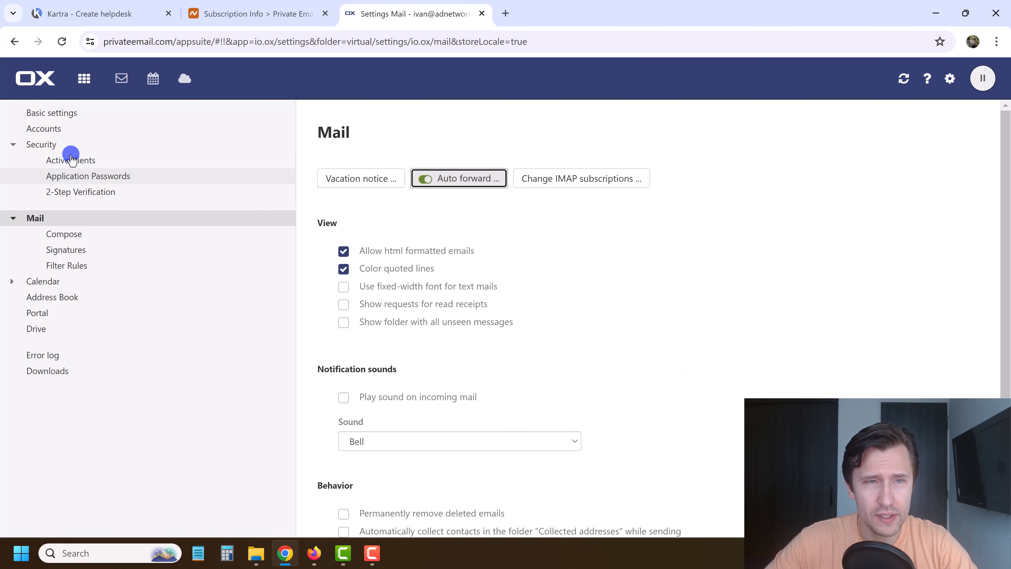
# Return to the Mail inbox via the app launcher, then back to Kartra.
pyautogui.click(83, 78)
pyautogui.click(48, 127)
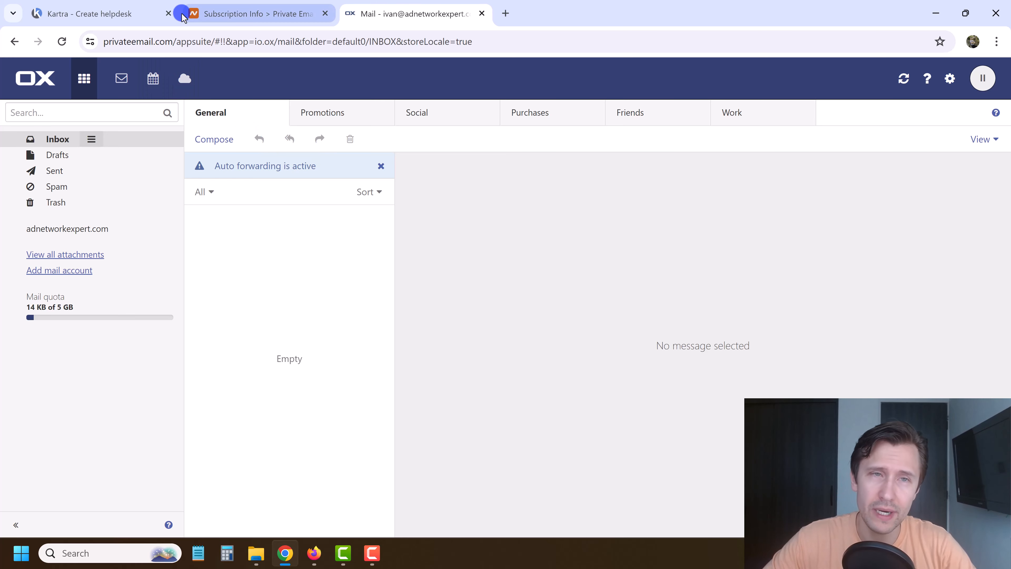
pyautogui.moveTo(56, 4); pyautogui.dragTo(418, 8)
# Save seamless email communication on the Tickets or Emails card and continue to Wiki.
pyautogui.scroll(3, 776, 240)
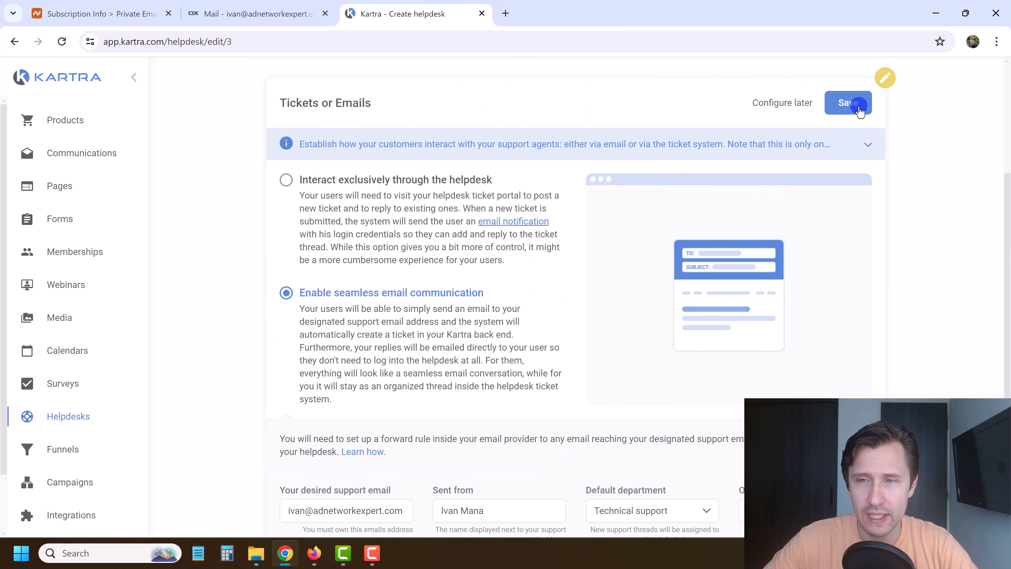
pyautogui.click(836, 103)
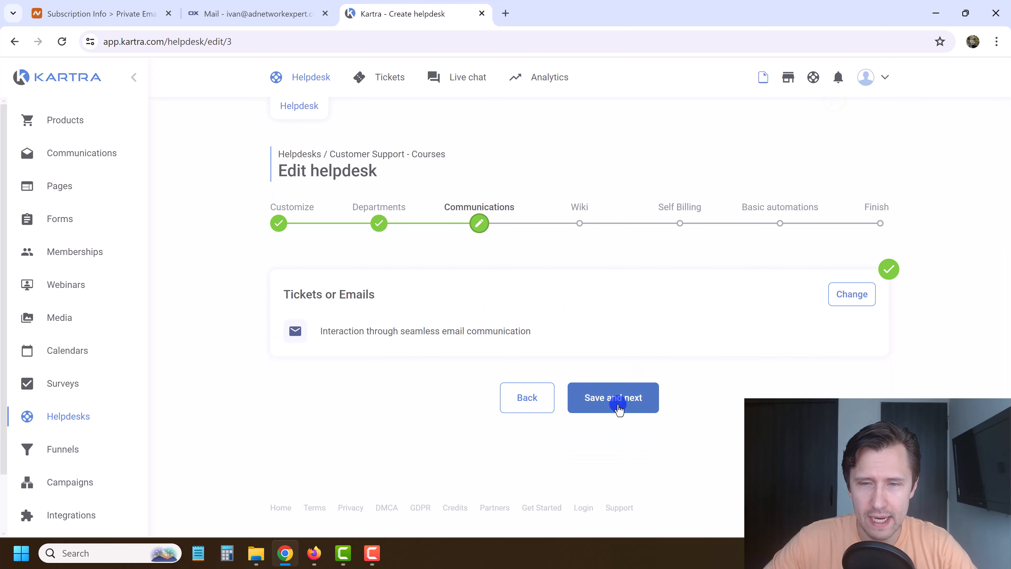
pyautogui.click(617, 404)
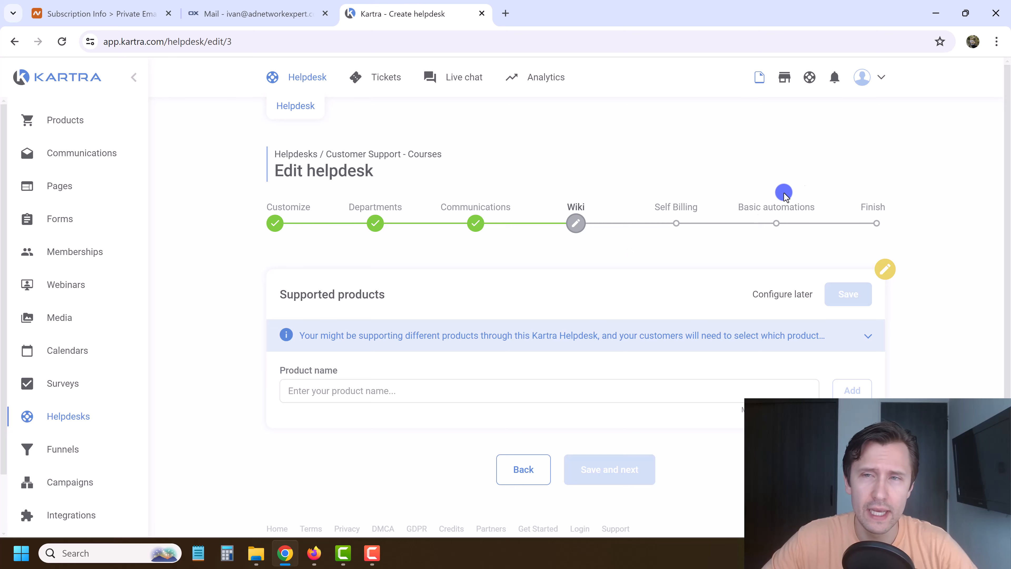
pyautogui.click(811, 84)
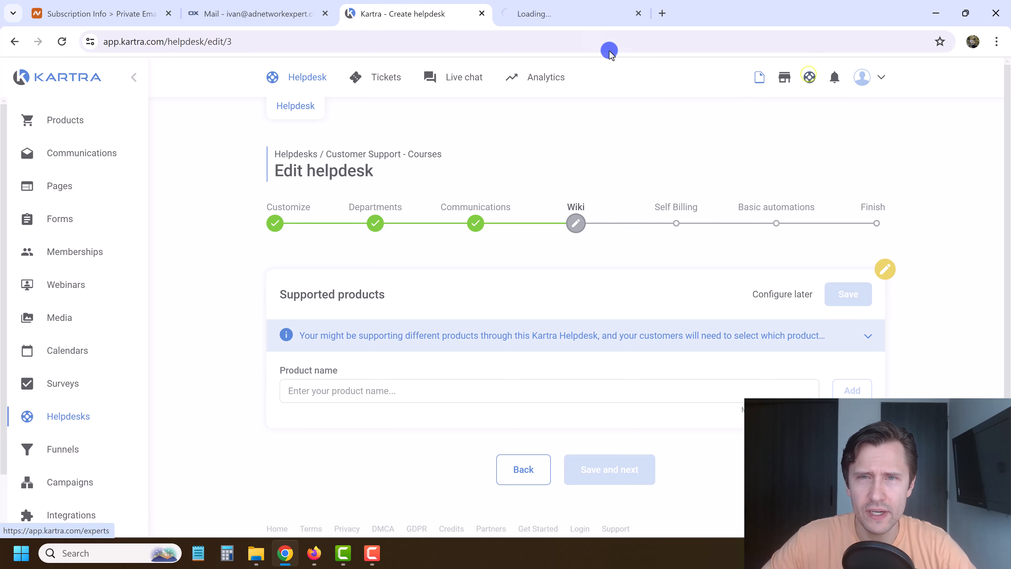
pyautogui.scroll(-2, 424, 285)
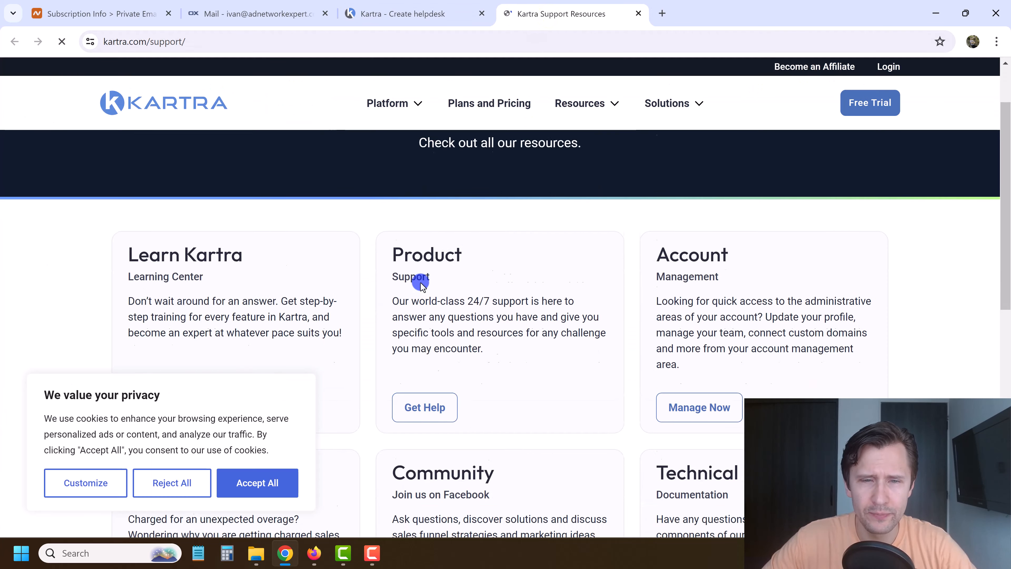
pyautogui.click(171, 482)
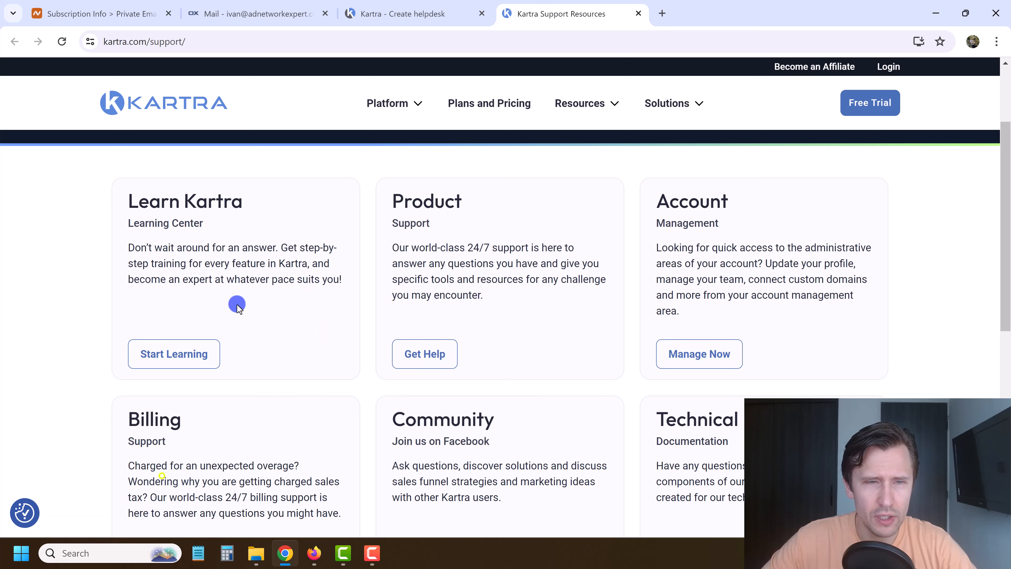
pyautogui.click(172, 361)
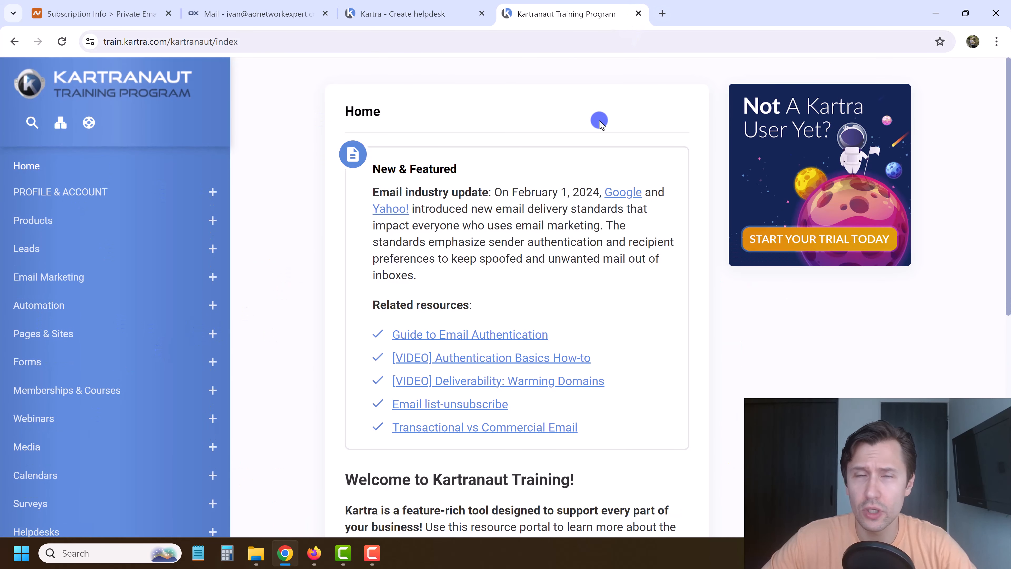
pyautogui.click(638, 14)
pyautogui.click(255, 10)
pyautogui.click(414, 6)
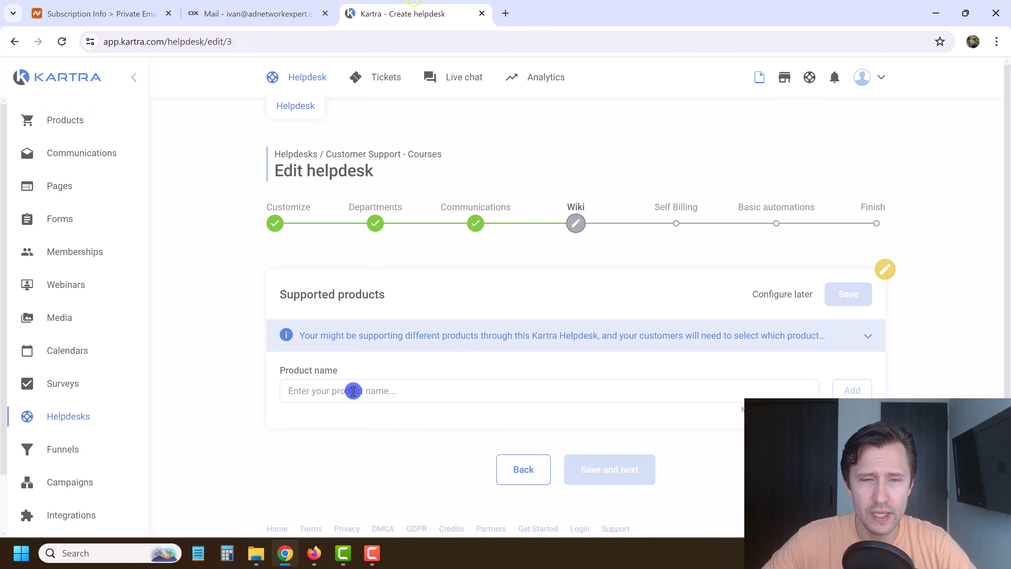
# Add 'Google Ads Course' as a supported product and save the products list.
pyautogui.click(344, 391)
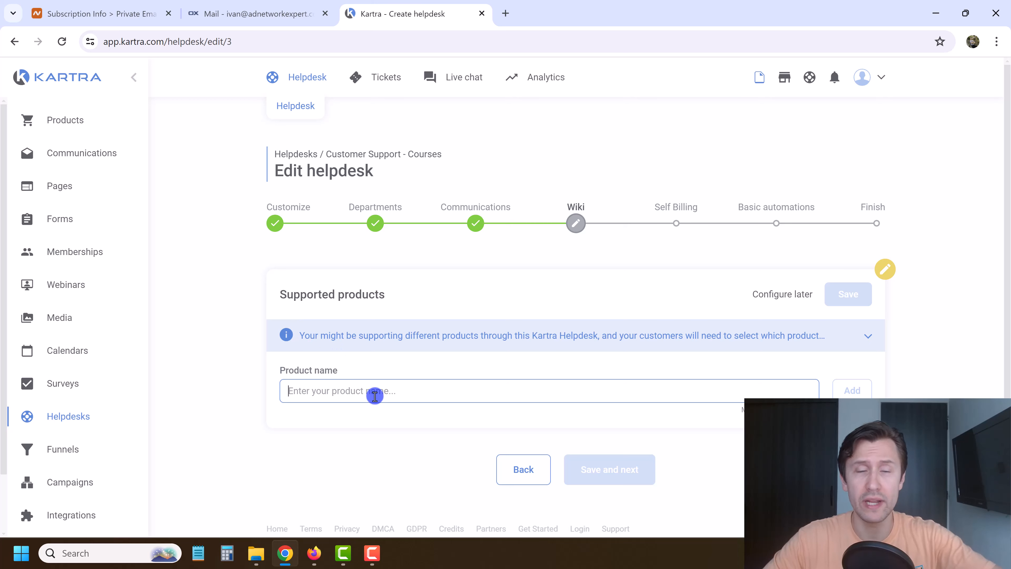
pyautogui.click(416, 382)
pyautogui.write('Google Ads Course')
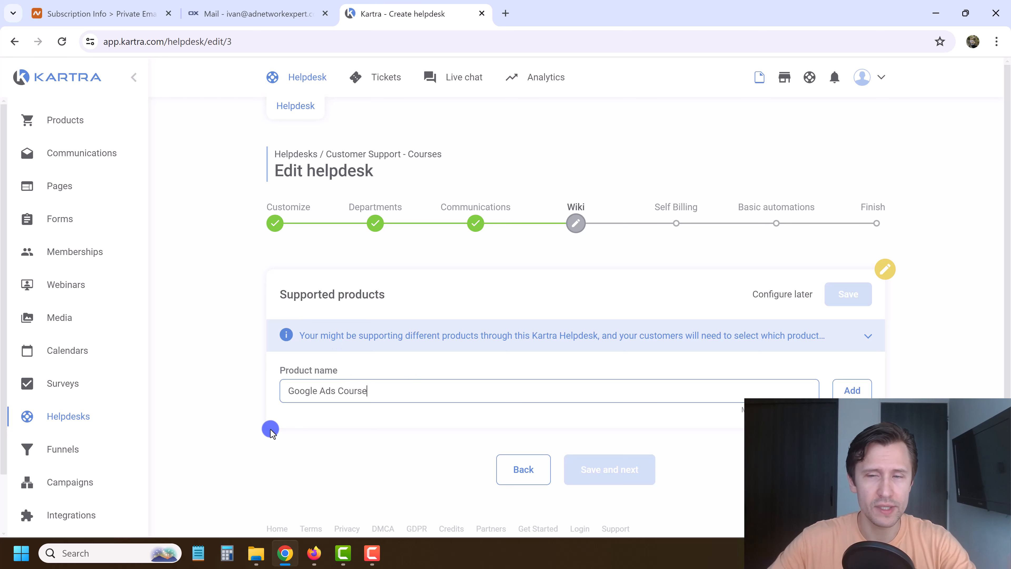
pyautogui.click(847, 389)
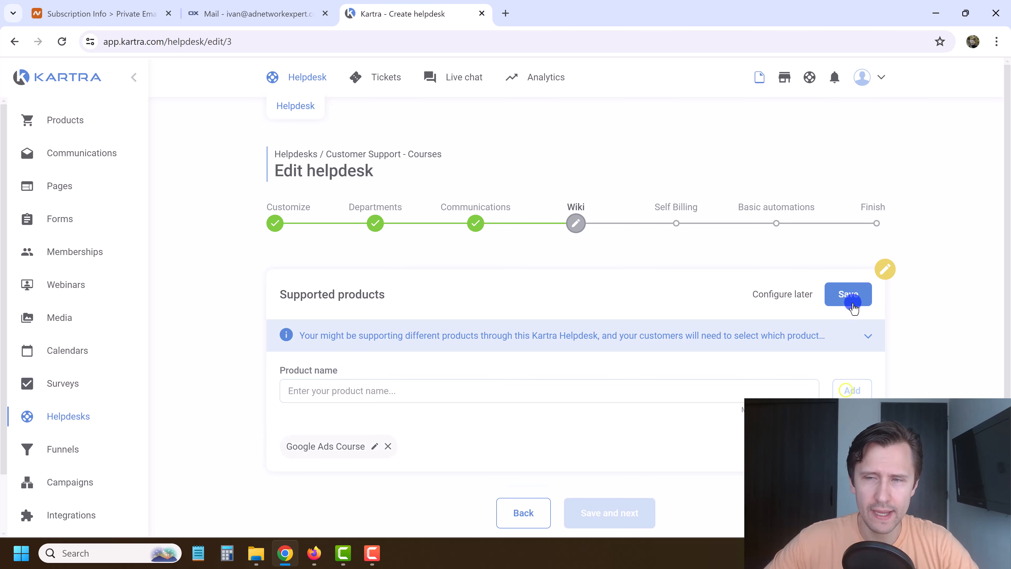
pyautogui.click(852, 300)
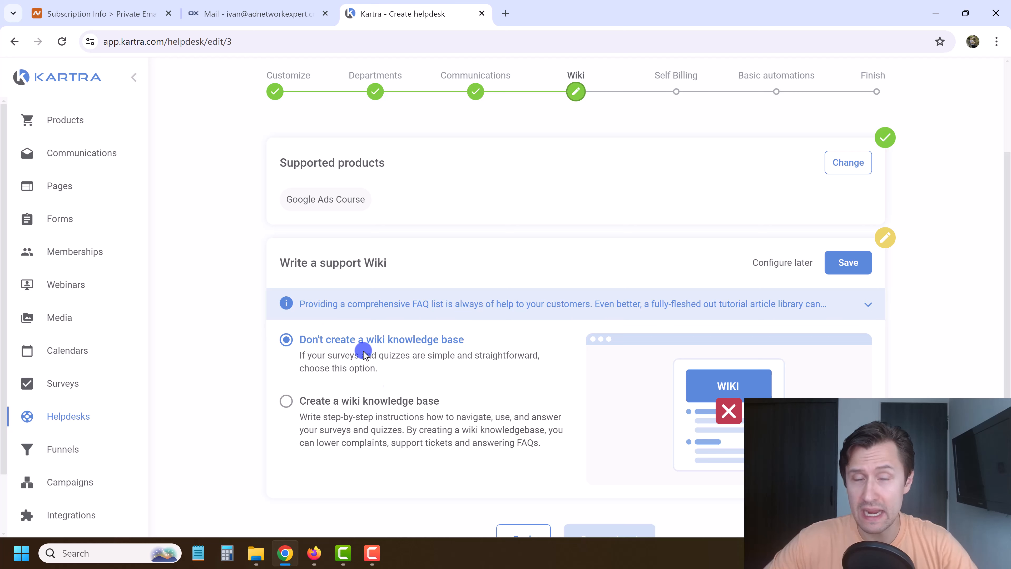
# Select 'Create a wiki knowledge base' and scroll down to the empty Categories list.
pyautogui.click(380, 406)
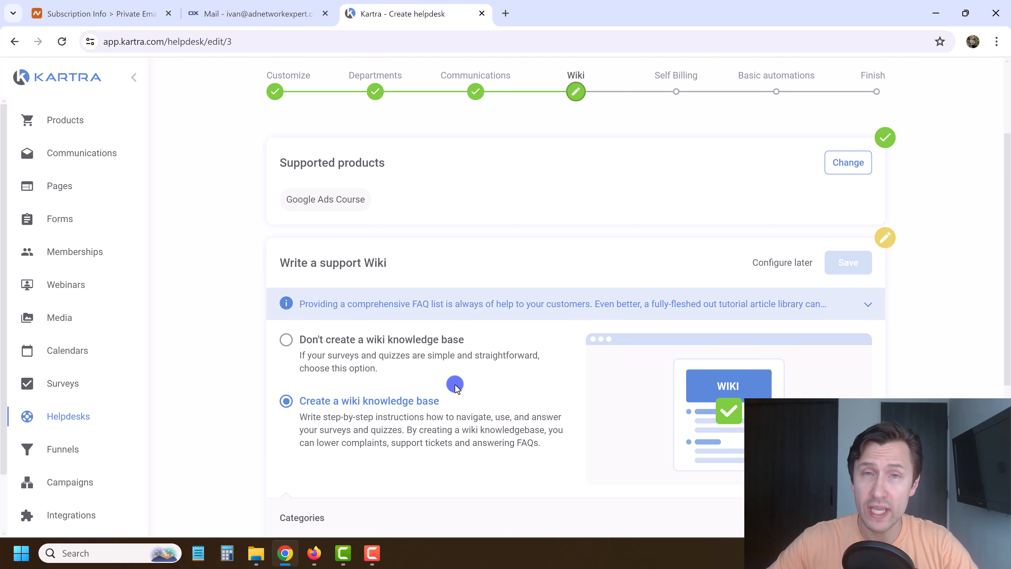
pyautogui.click(314, 430)
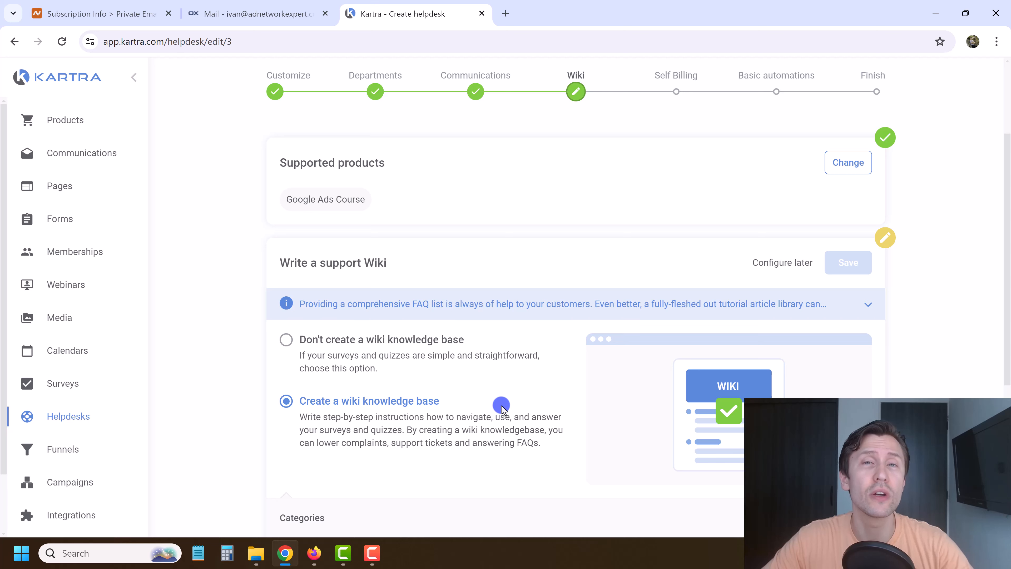
pyautogui.scroll(-2, 370, 390)
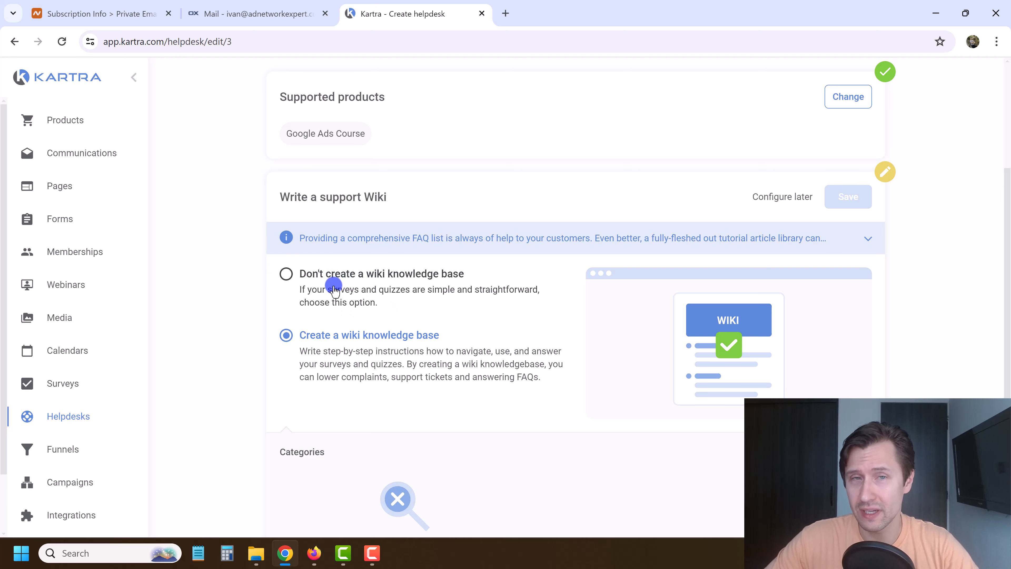
pyautogui.scroll(-5, 255, 338)
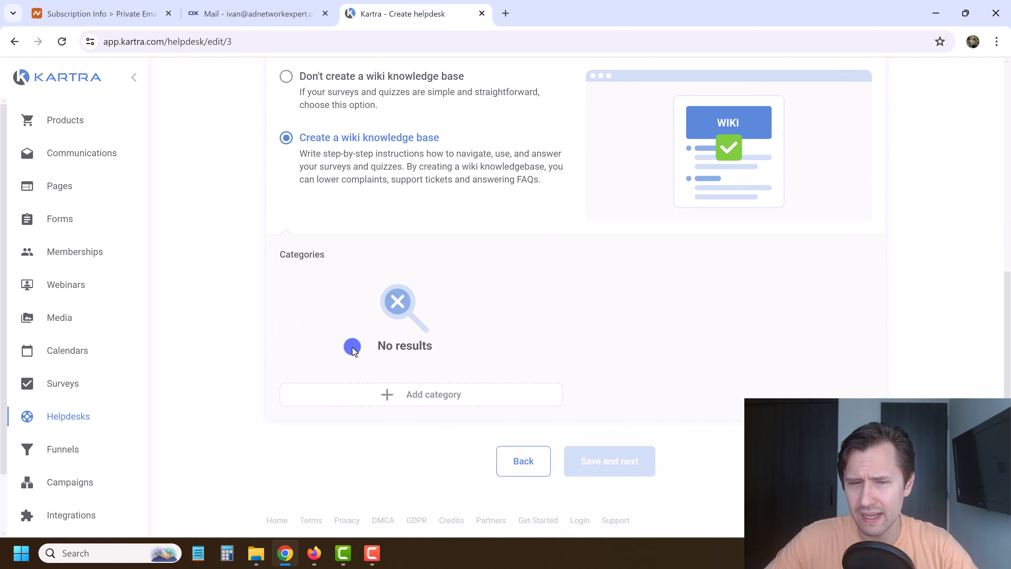
# Create wiki category 'Google Ads Course' with description 'Google Ads questions & answers'.
pyautogui.click(388, 394)
pyautogui.click(484, 170)
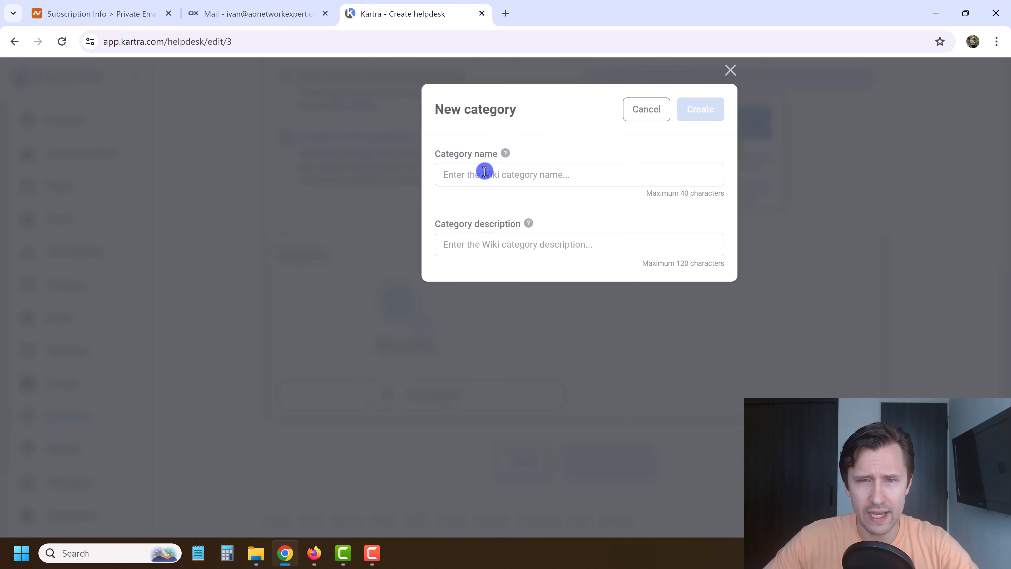
pyautogui.write('Google Ads Course')
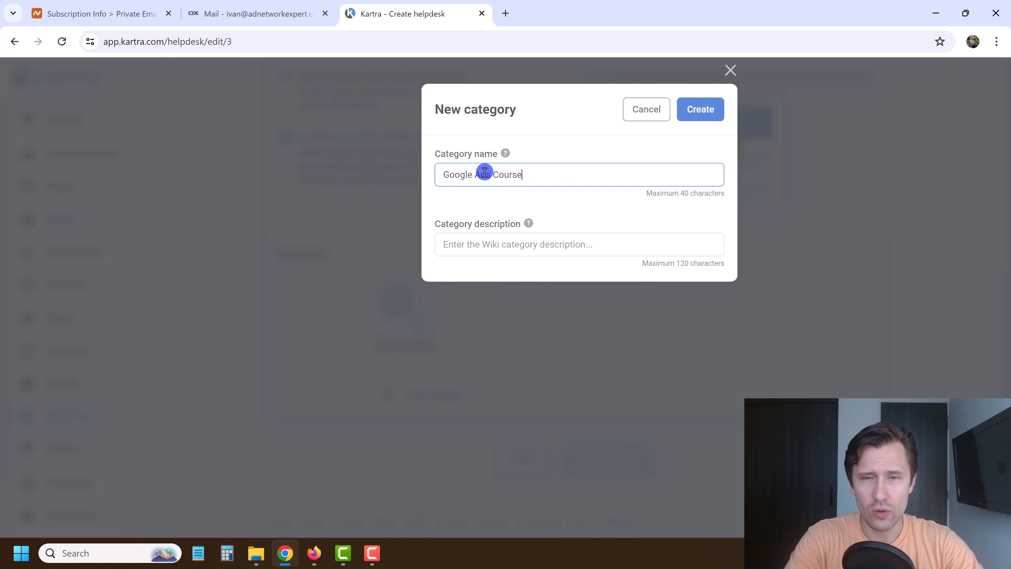
pyautogui.tripleClick(485, 172)
pyautogui.click(511, 257)
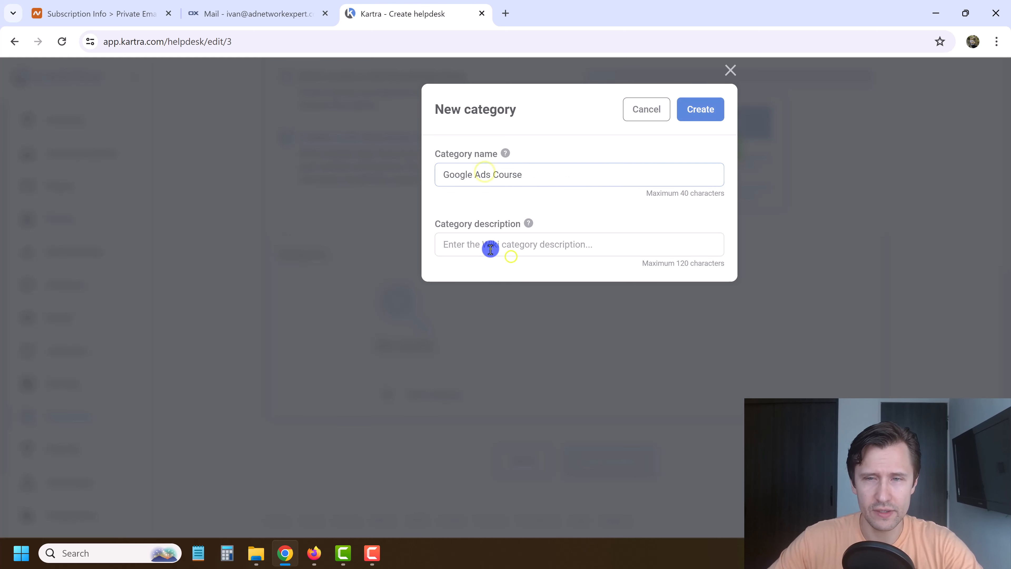
pyautogui.write('Google Ads questions & answers')
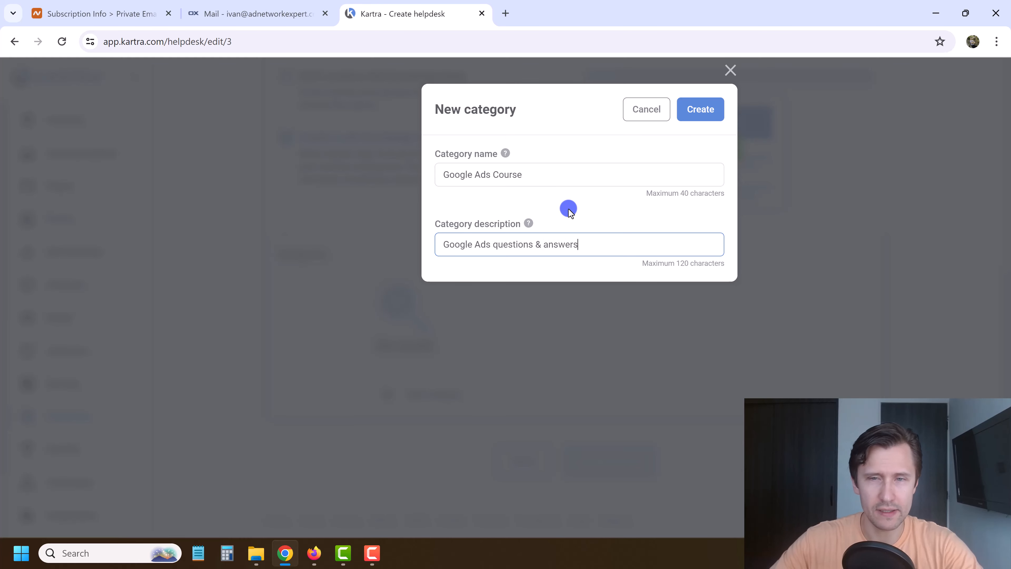
pyautogui.click(687, 114)
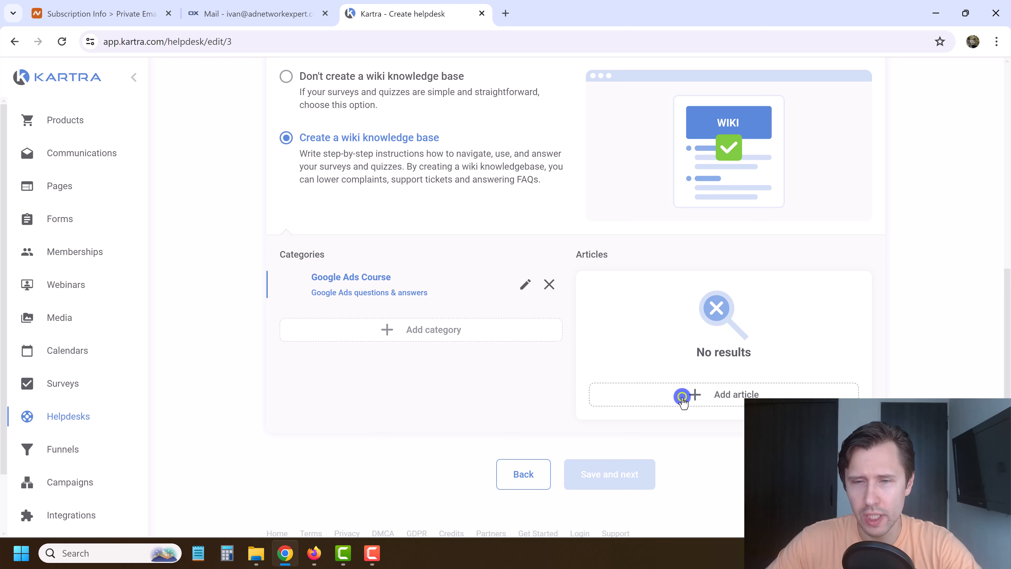
pyautogui.click(683, 396)
# Title the new article 'How to Enter Billing Information?' and write its billing instructions.
pyautogui.click(377, 175)
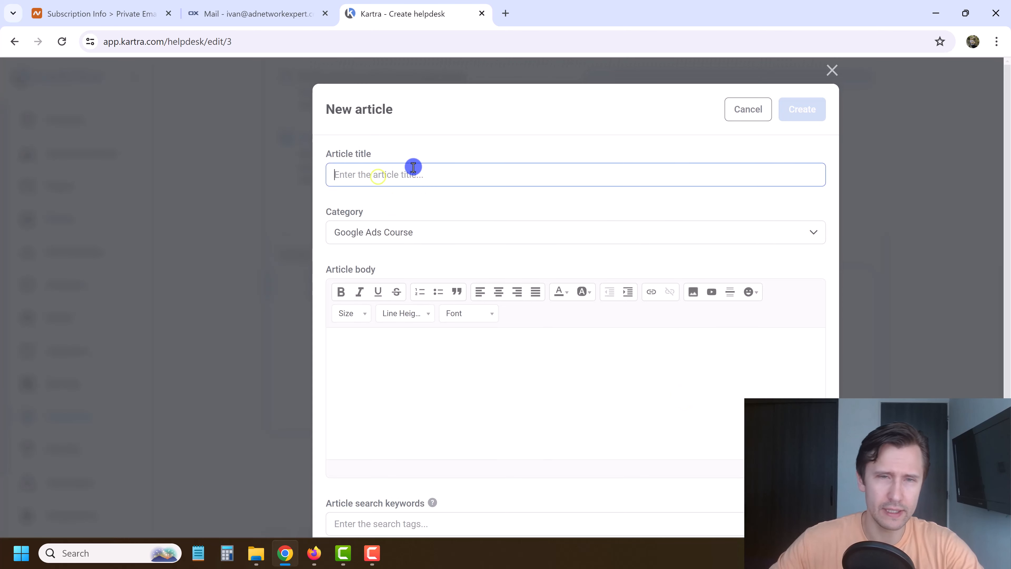
pyautogui.write('H')
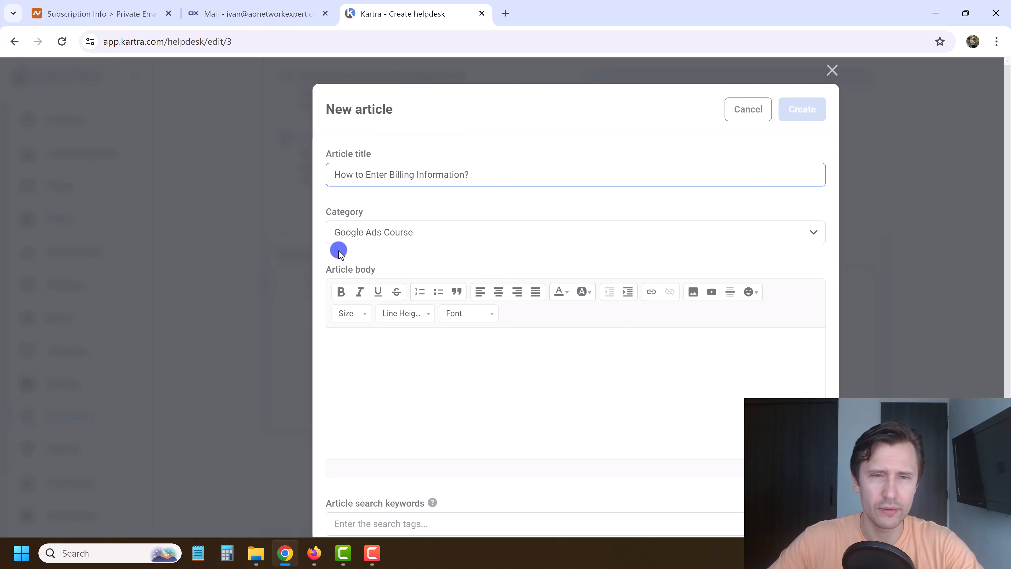
pyautogui.click(408, 361)
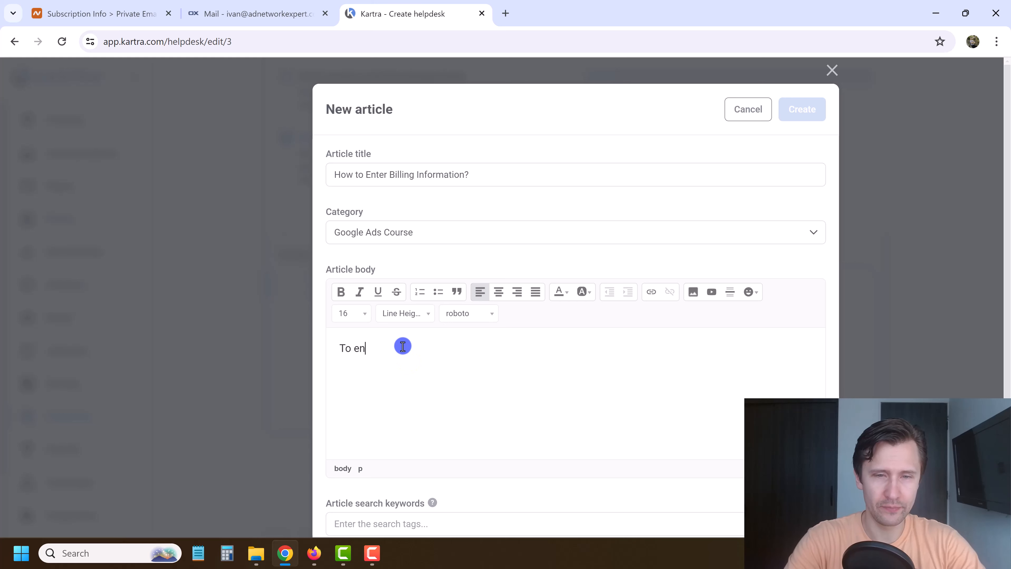
pyautogui.write('To enter billing info, ')
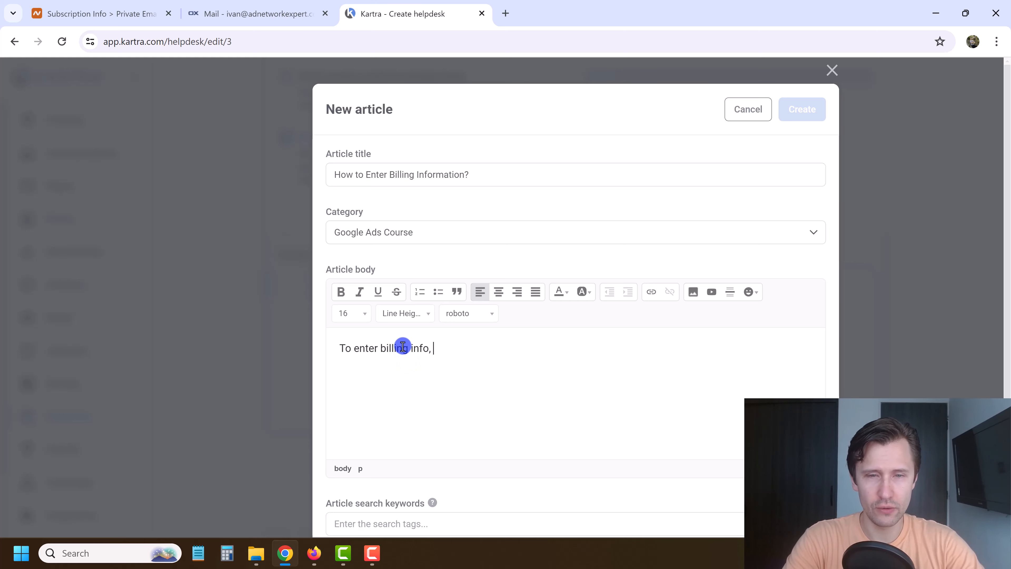
pyautogui.write('simply head over in')
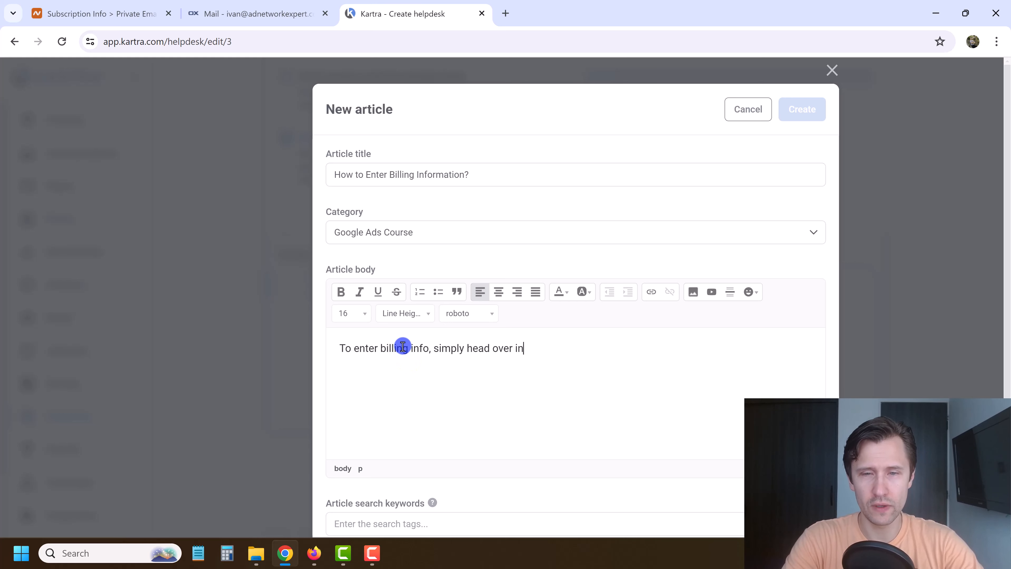
pyautogui.write('to settings and add it.')
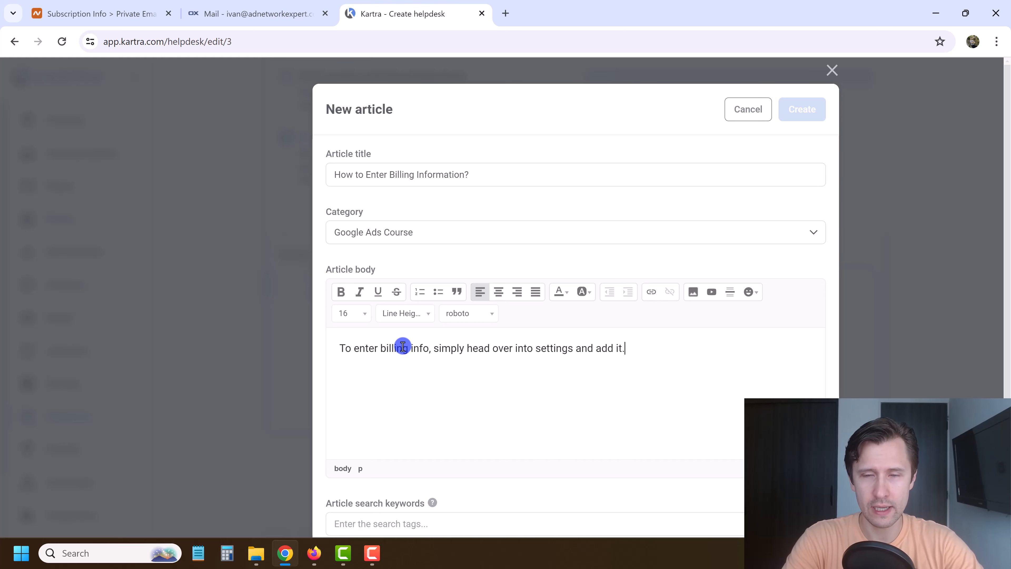
pyautogui.write(' Duh.')
pyautogui.scroll(-1, 403, 337)
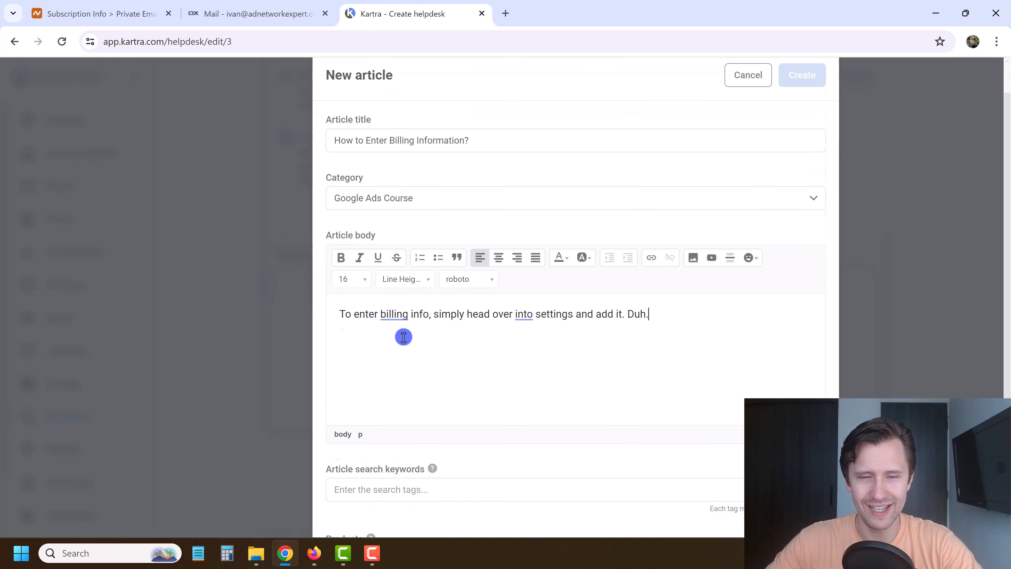
pyautogui.scroll(-2, 403, 337)
# Tag it google ads, billing, google ads billing, link Google Ads Course, and create it.
pyautogui.click(388, 429)
pyautogui.write('go')
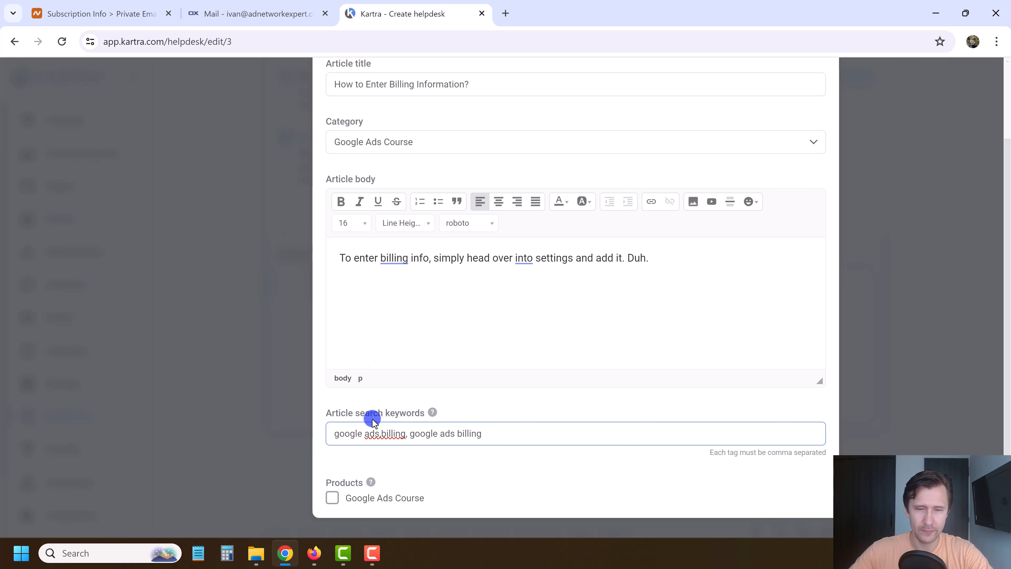
pyautogui.click(331, 496)
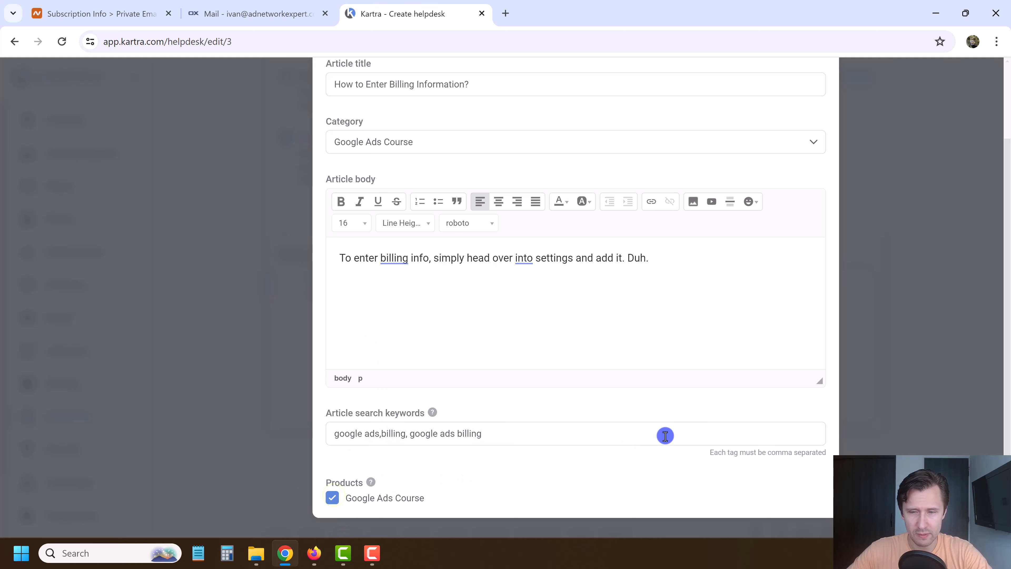
pyautogui.scroll(2, 653, 438)
pyautogui.click(803, 110)
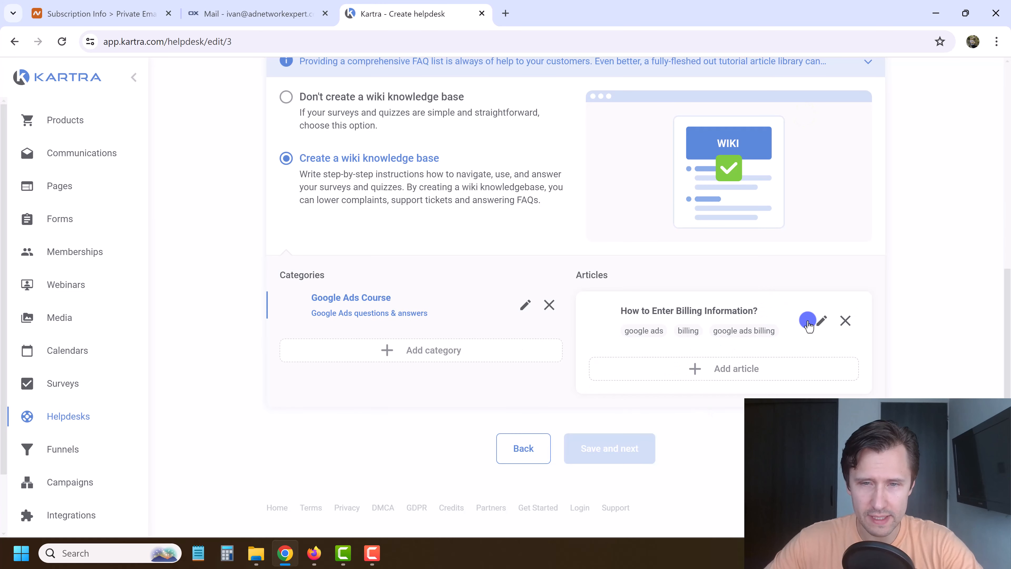
# Create category 'Payments & Billing' described 'We answer all payment-related questions'.
pyautogui.click(369, 350)
pyautogui.click(476, 172)
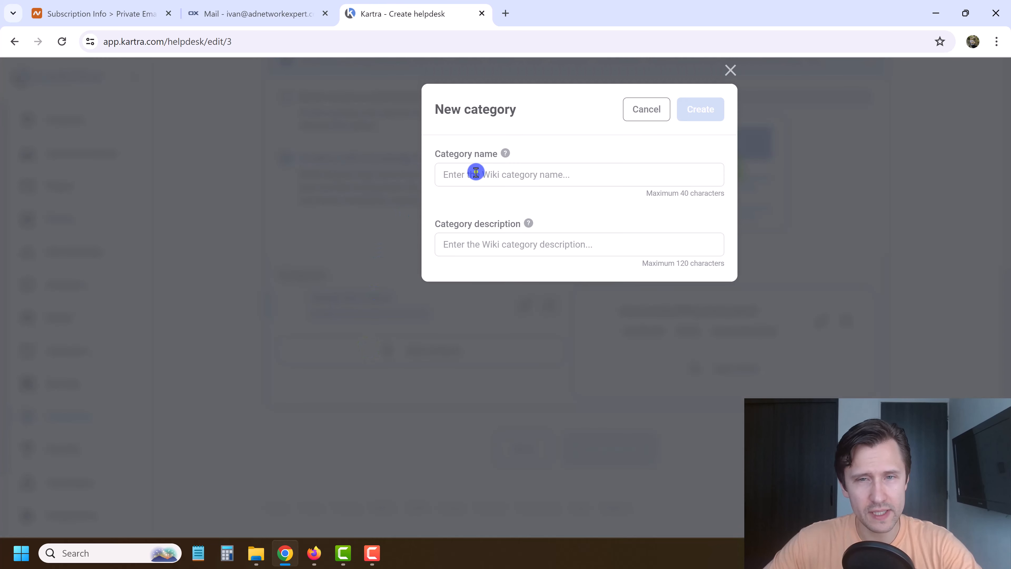
pyautogui.write('Paym')
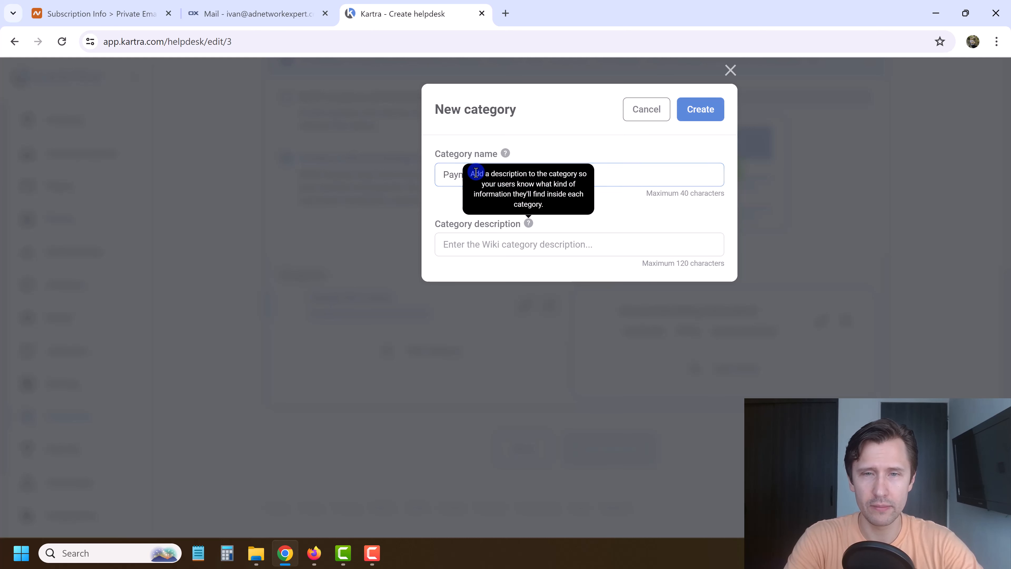
pyautogui.press('Tab')
pyautogui.write('W')
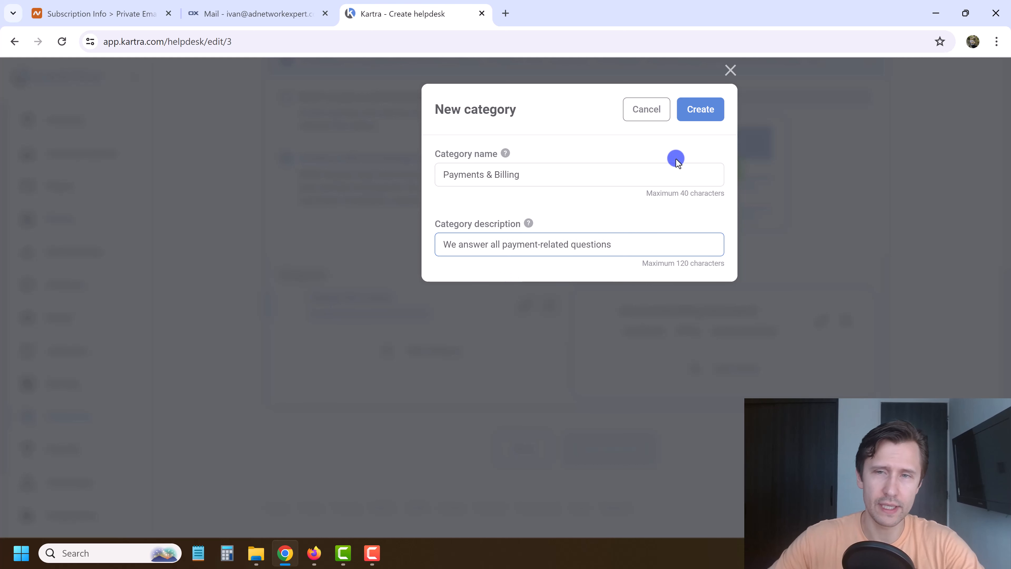
pyautogui.click(700, 109)
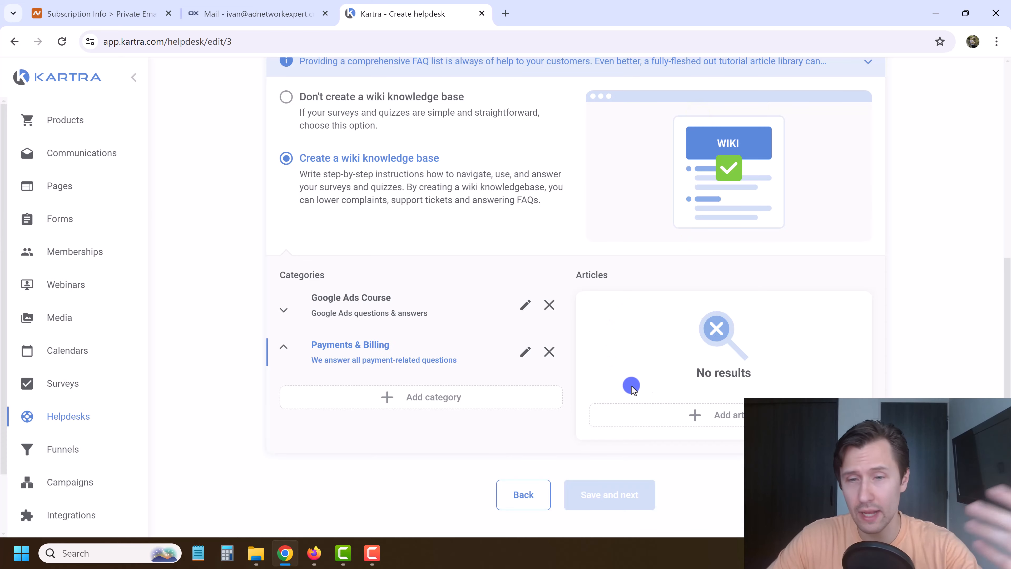
# Start a Payments & Billing article titled 'How do I cancel?' with email-based cancellation instructions.
pyautogui.click(690, 415)
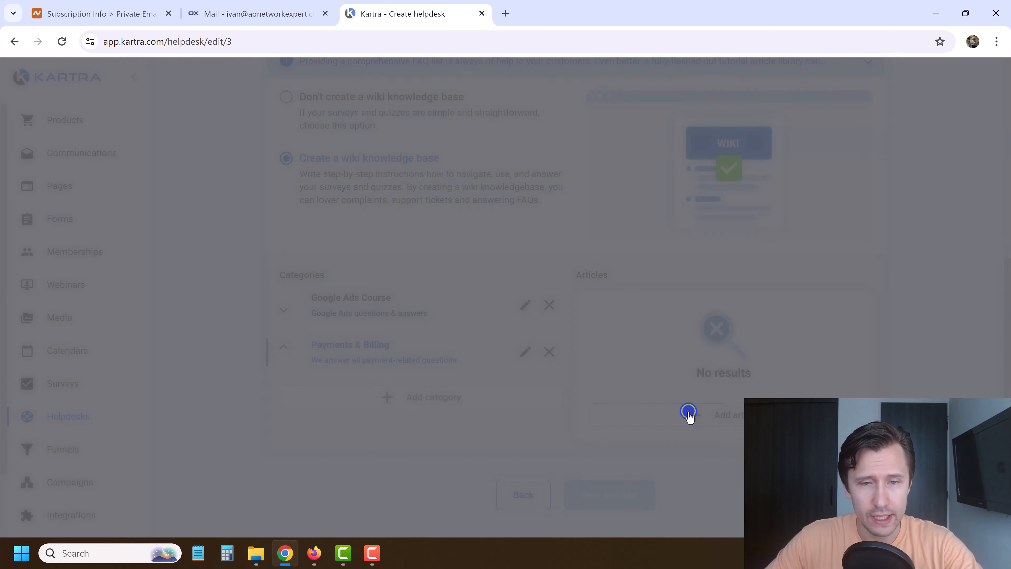
pyautogui.click(342, 174)
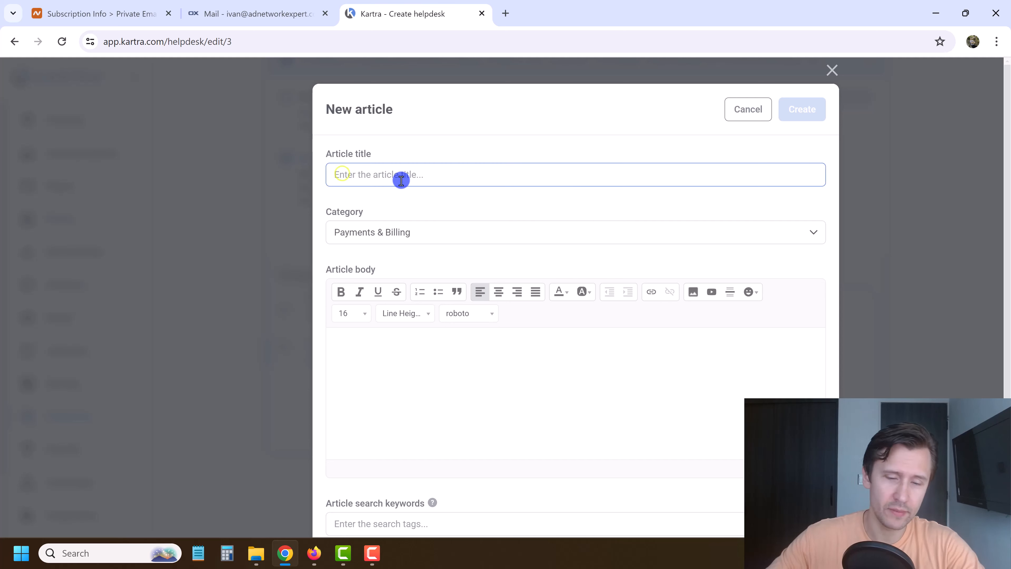
pyautogui.write('How do I')
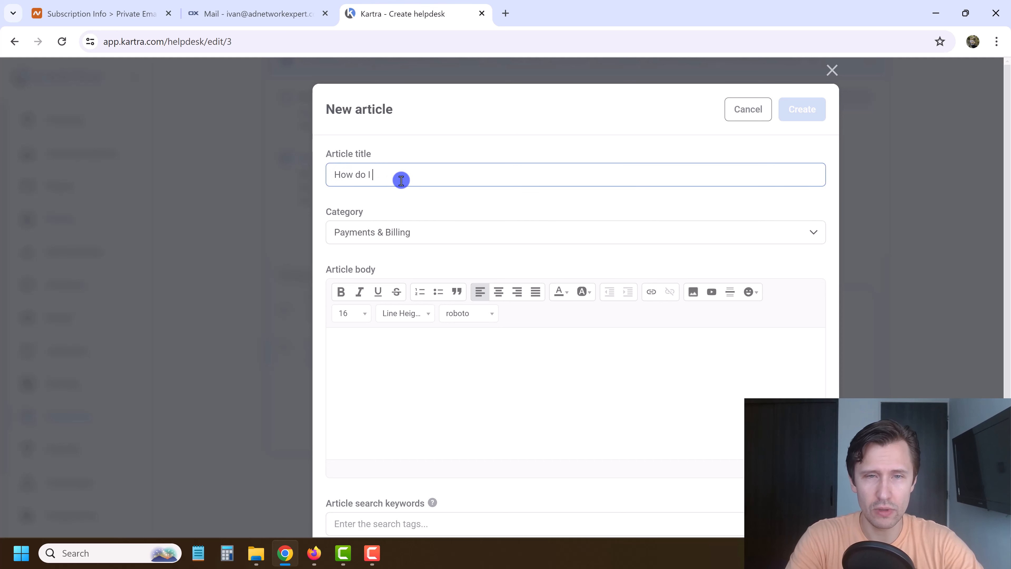
pyautogui.write(' cancel')
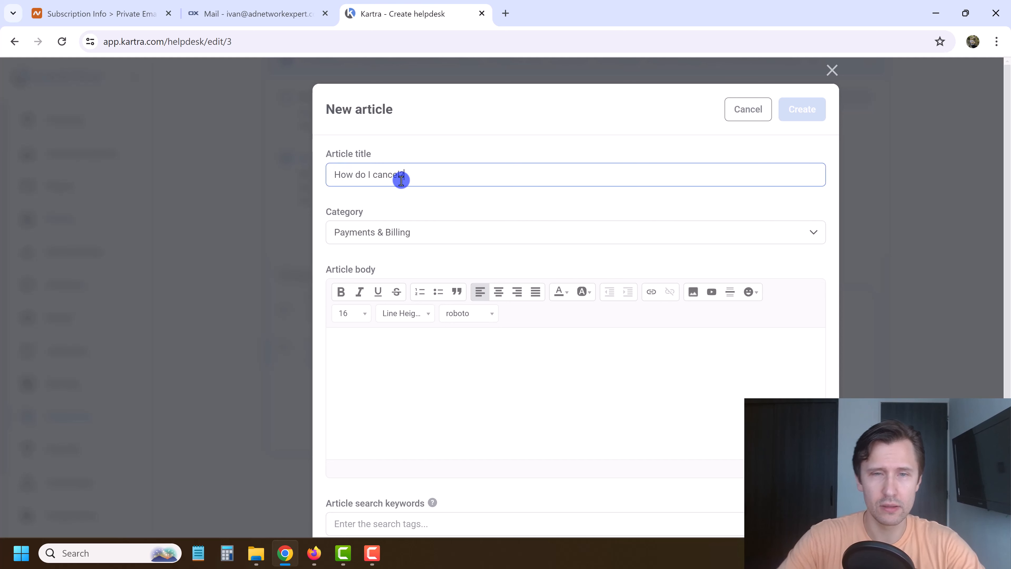
pyautogui.write('?')
pyautogui.click(434, 376)
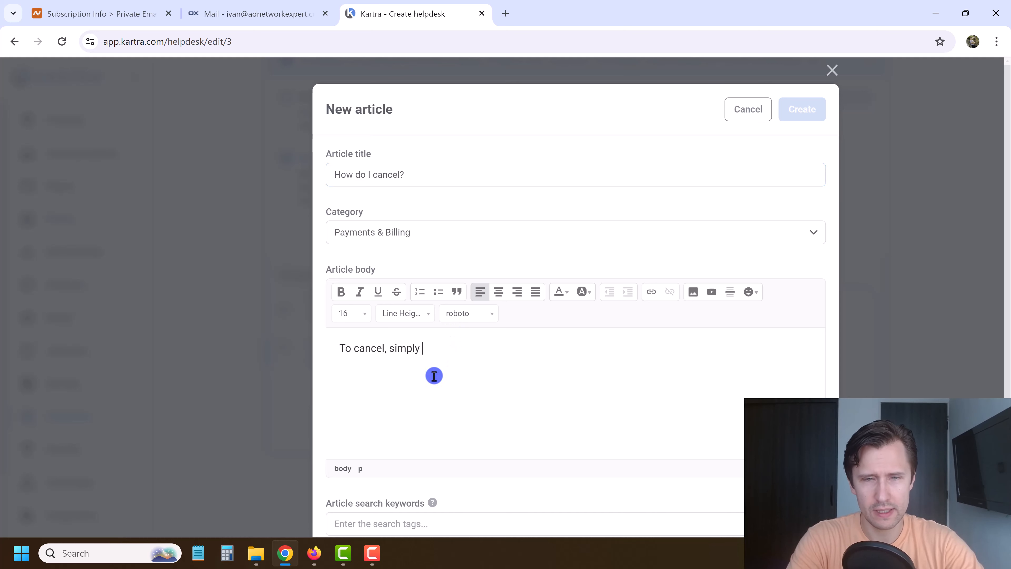
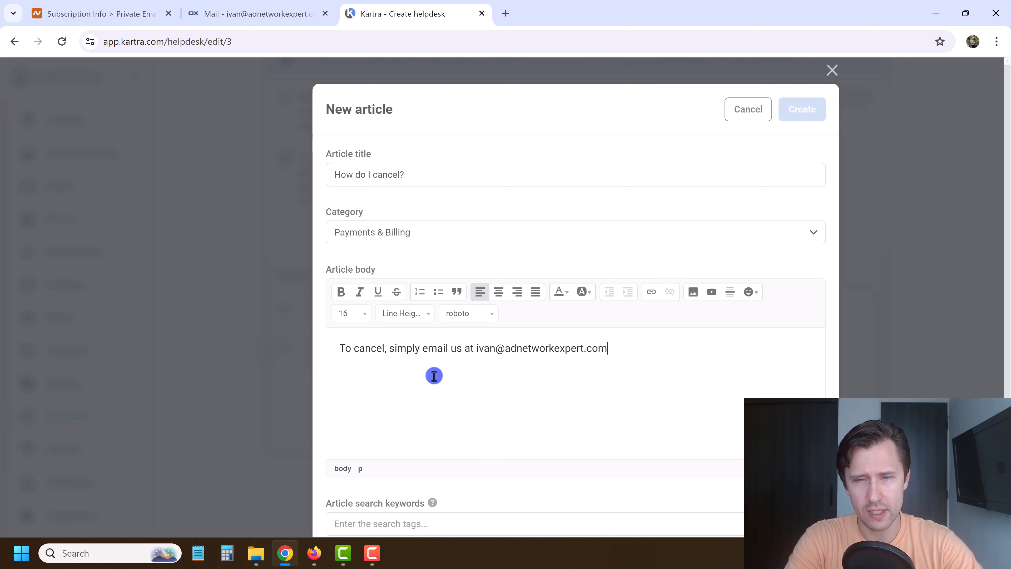
pyautogui.write(" and we'll help you.")
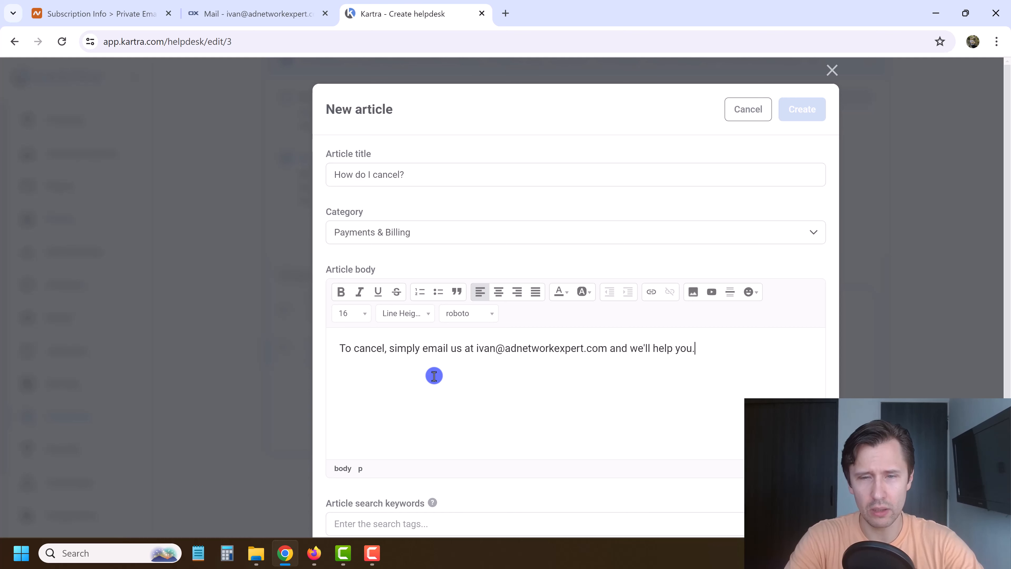
pyautogui.scroll(-2, 434, 380)
# Tag it cancel, cancellation, stop plan, link Google Ads Course, and create the article.
pyautogui.click(410, 459)
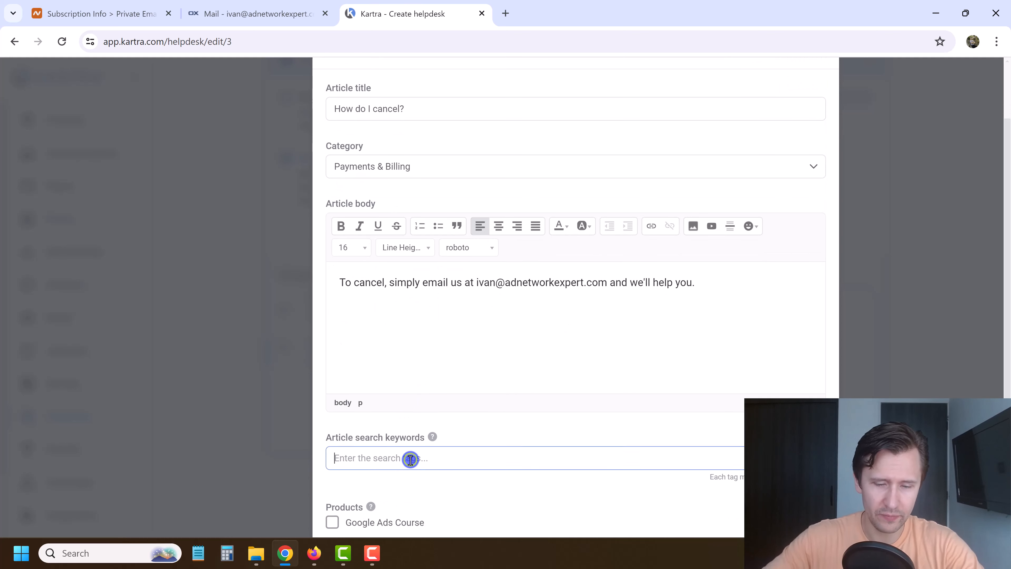
pyautogui.write('cancel, cancellation, stop plan')
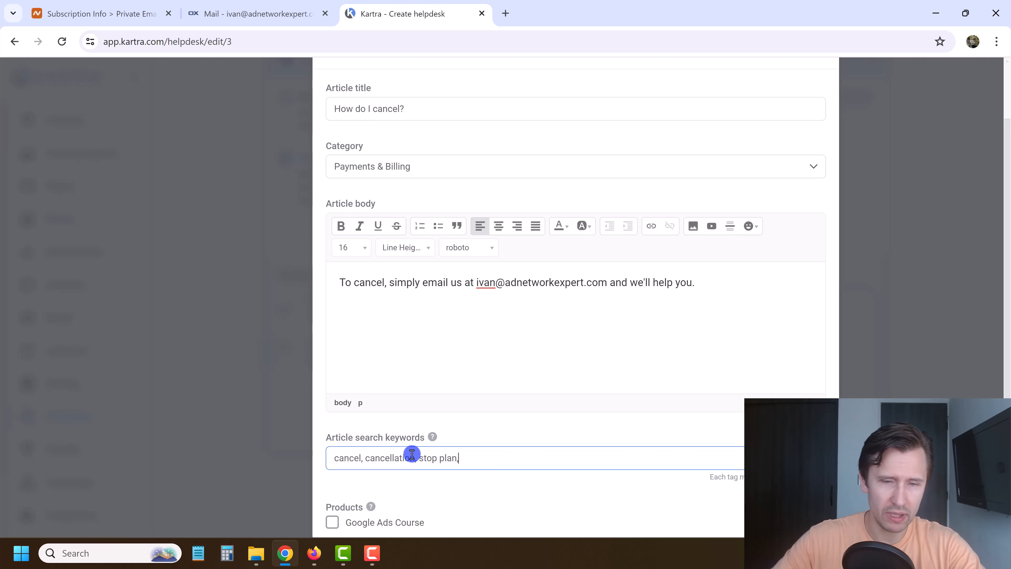
pyautogui.write(',')
pyautogui.scroll(-1, 359, 478)
pyautogui.click(337, 503)
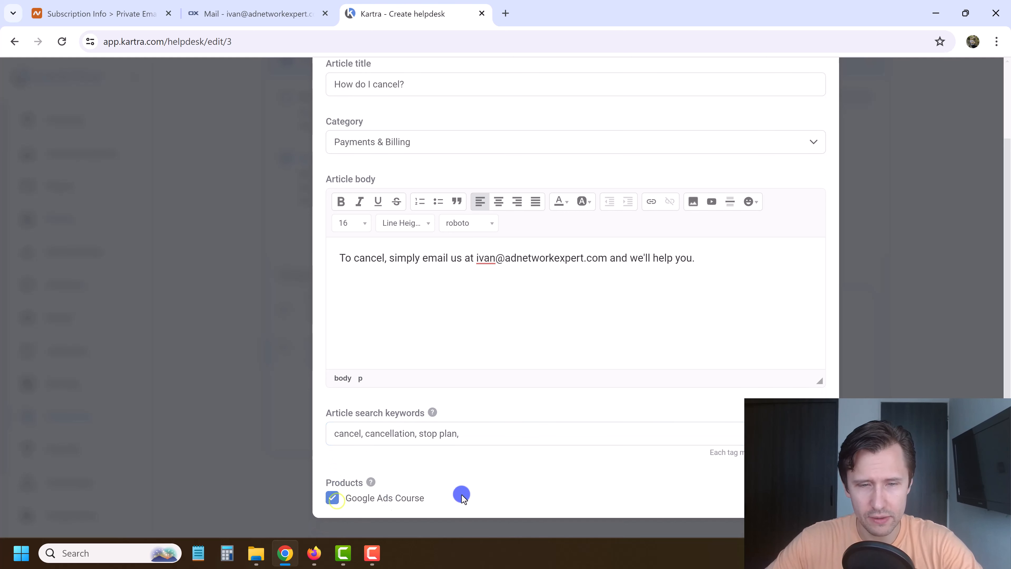
pyautogui.scroll(3, 768, 352)
pyautogui.click(799, 114)
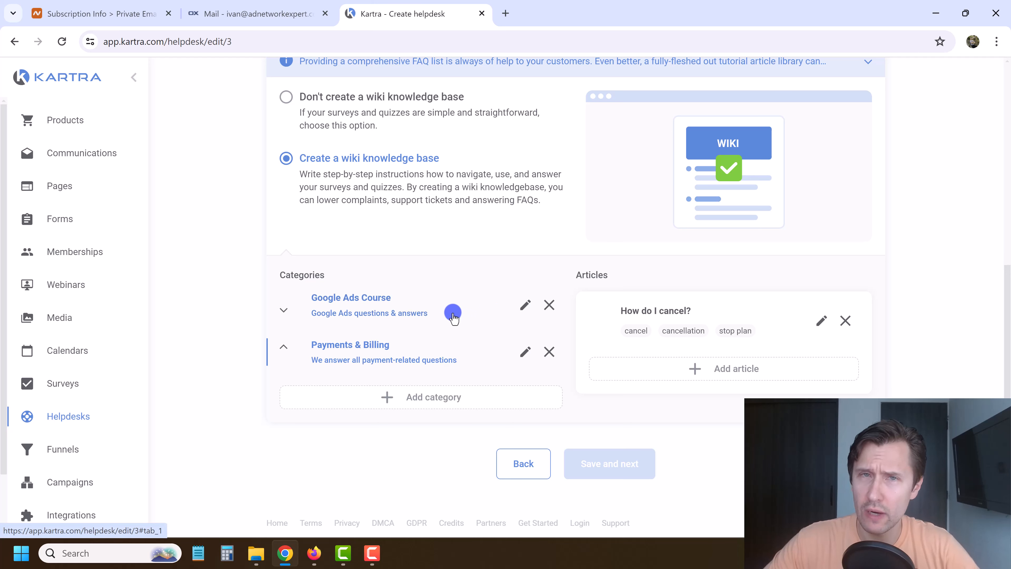
pyautogui.click(475, 309)
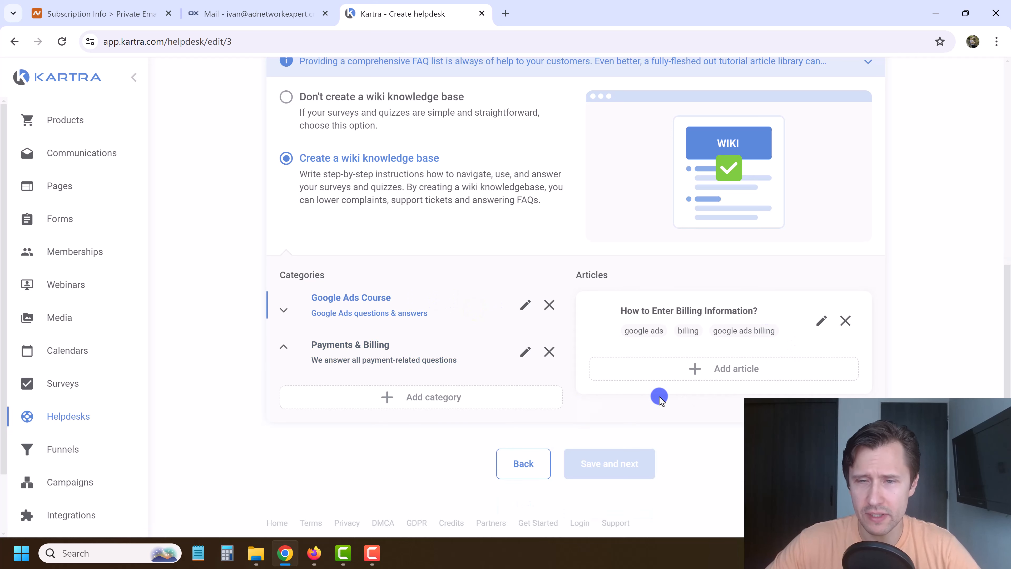
# Check Payments & Billing's article, save the Wiki card, and advance to Self Billing.
pyautogui.click(491, 353)
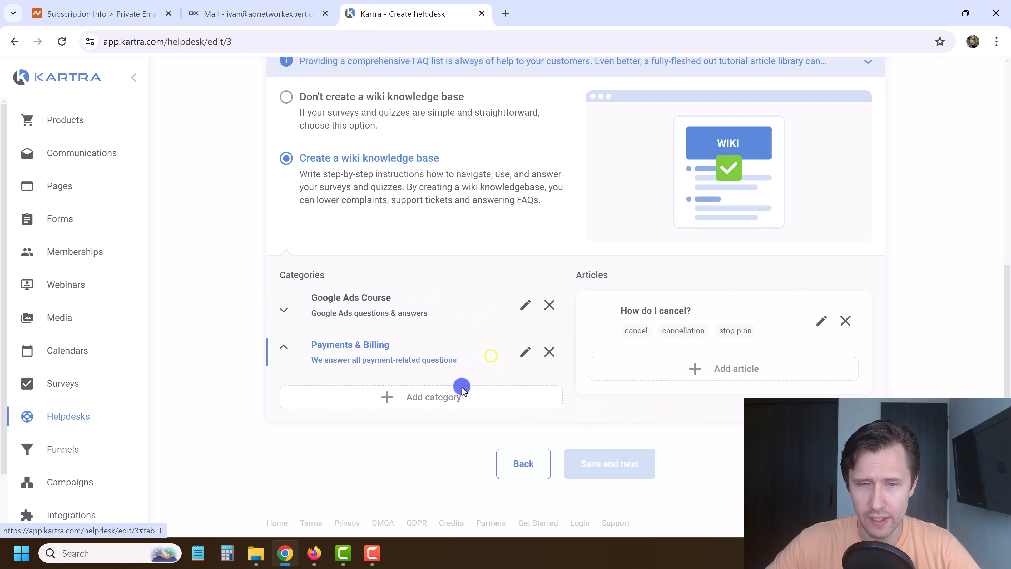
pyautogui.scroll(5, 639, 321)
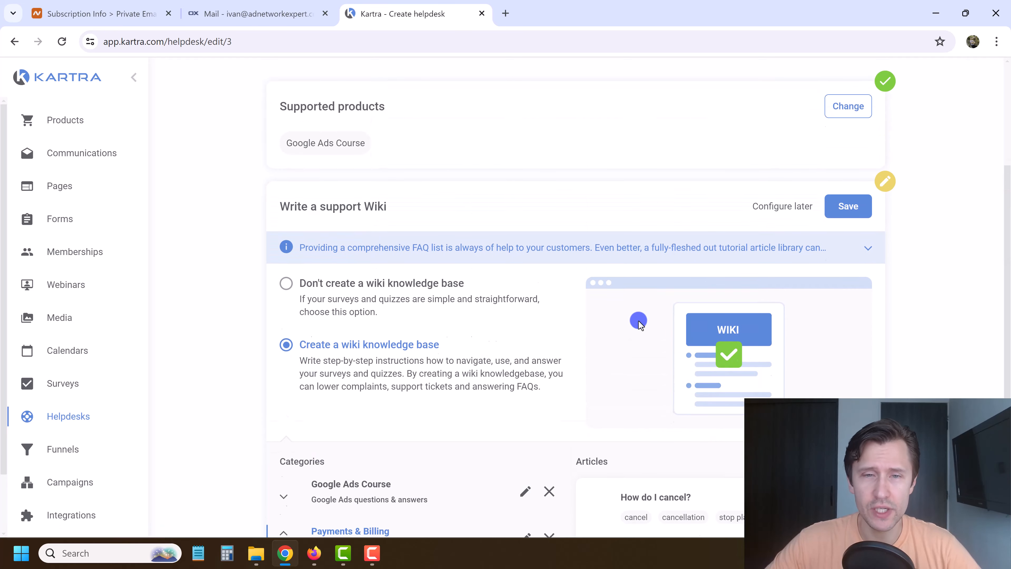
pyautogui.click(849, 217)
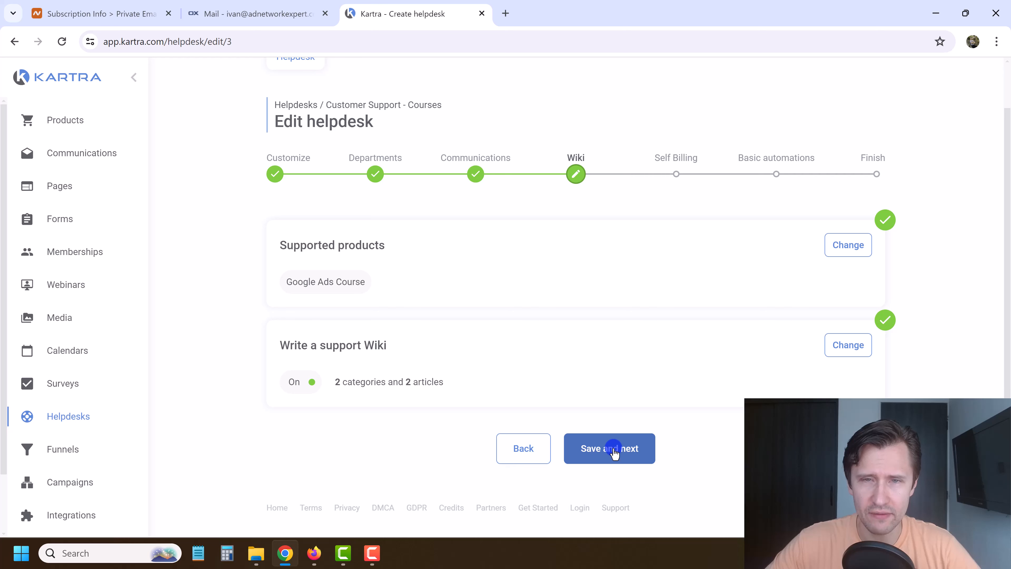
pyautogui.click(613, 449)
pyautogui.scroll(-1, 494, 291)
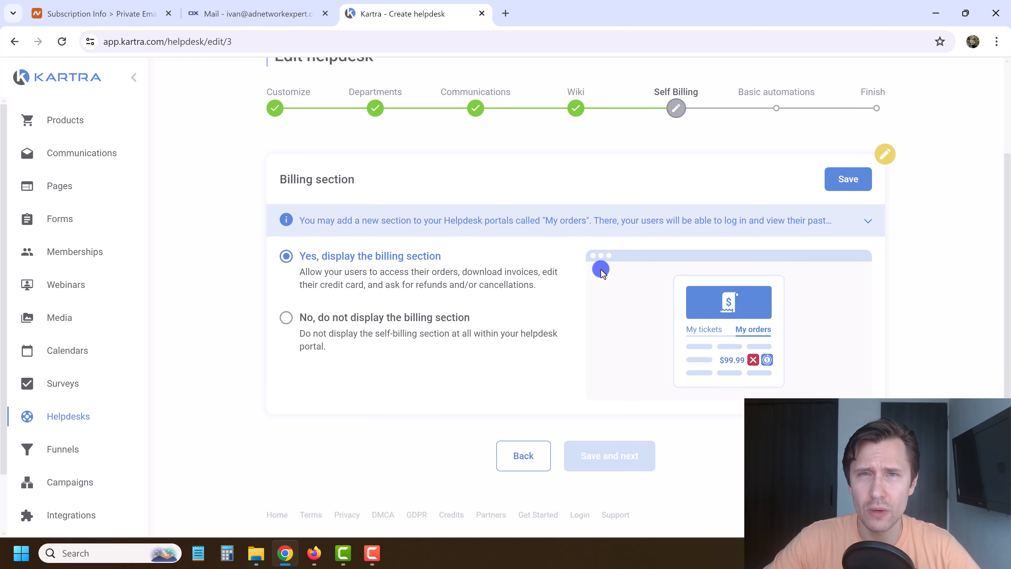
# Show the billing section and allow automatic refund requests.
pyautogui.click(836, 180)
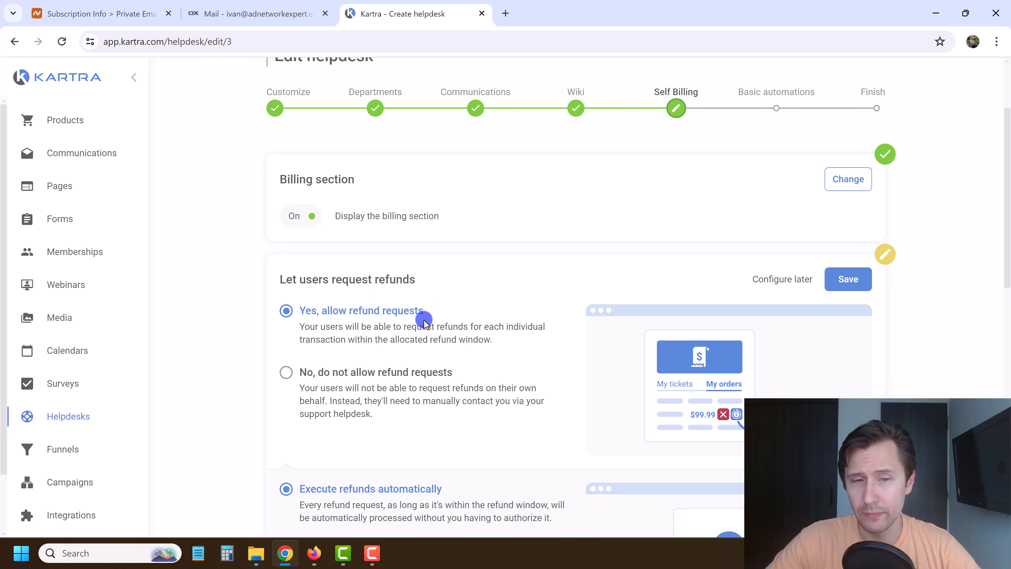
pyautogui.scroll(-2, 637, 271)
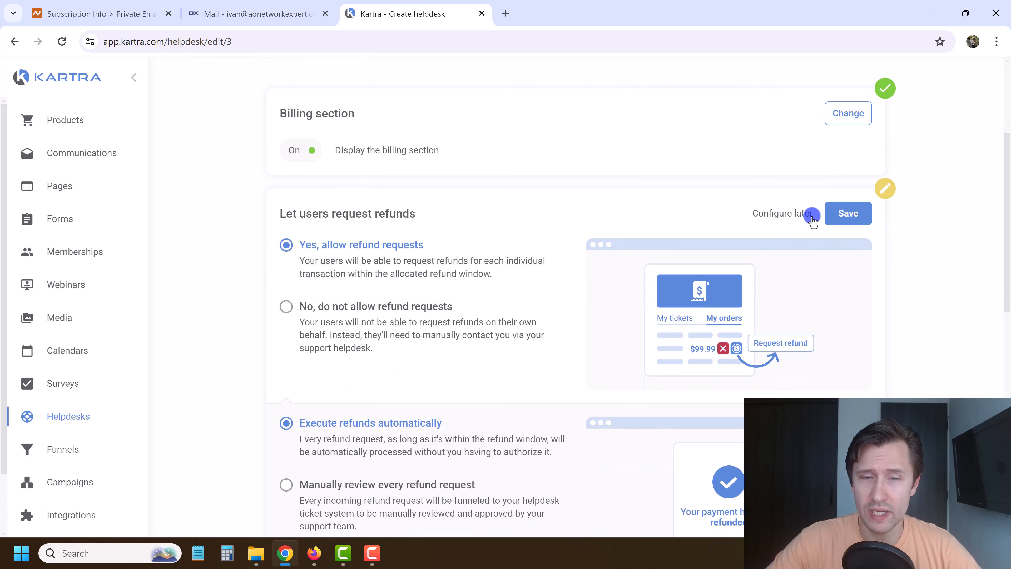
pyautogui.click(850, 213)
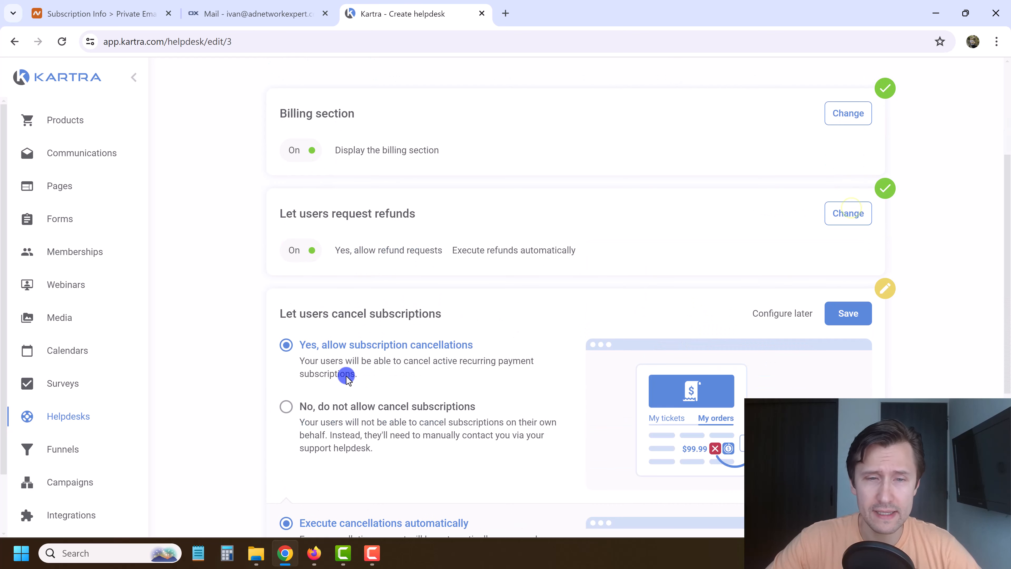
pyautogui.click(832, 215)
pyautogui.scroll(-2, 422, 371)
pyautogui.scroll(-3, 391, 385)
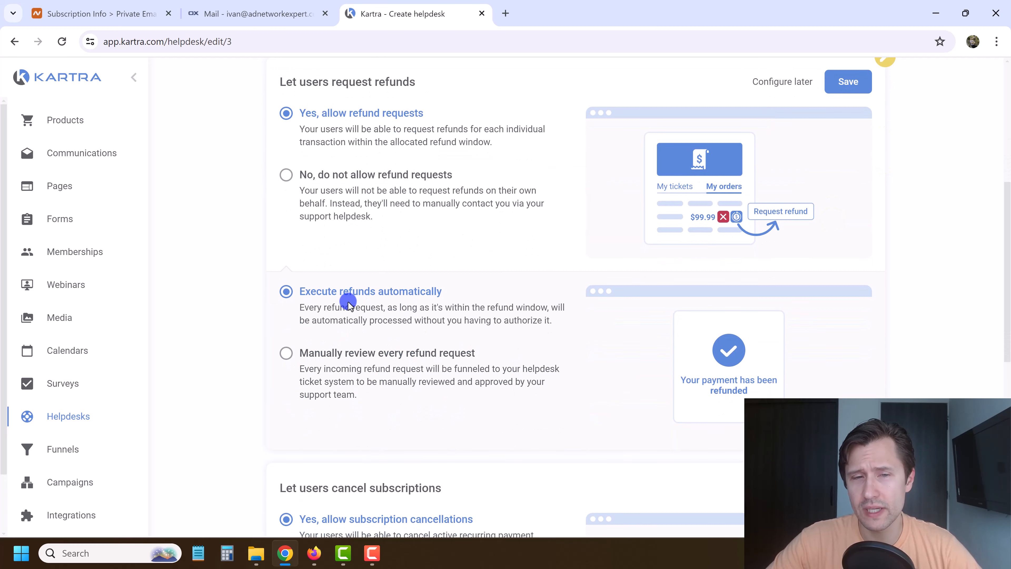
pyautogui.click(845, 89)
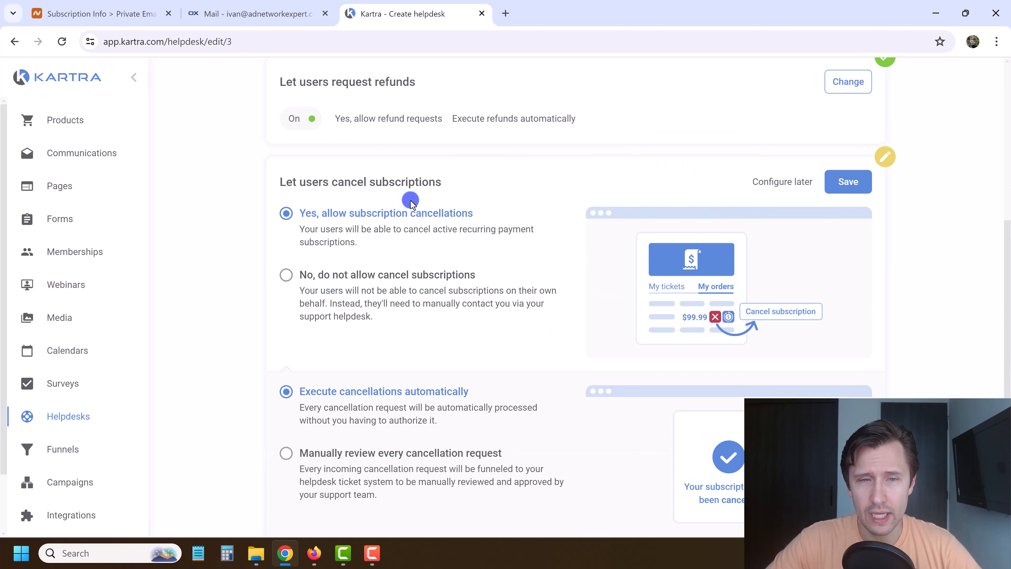
# Allow automatic subscription cancellations and advance to the Basic automations step.
pyautogui.click(838, 188)
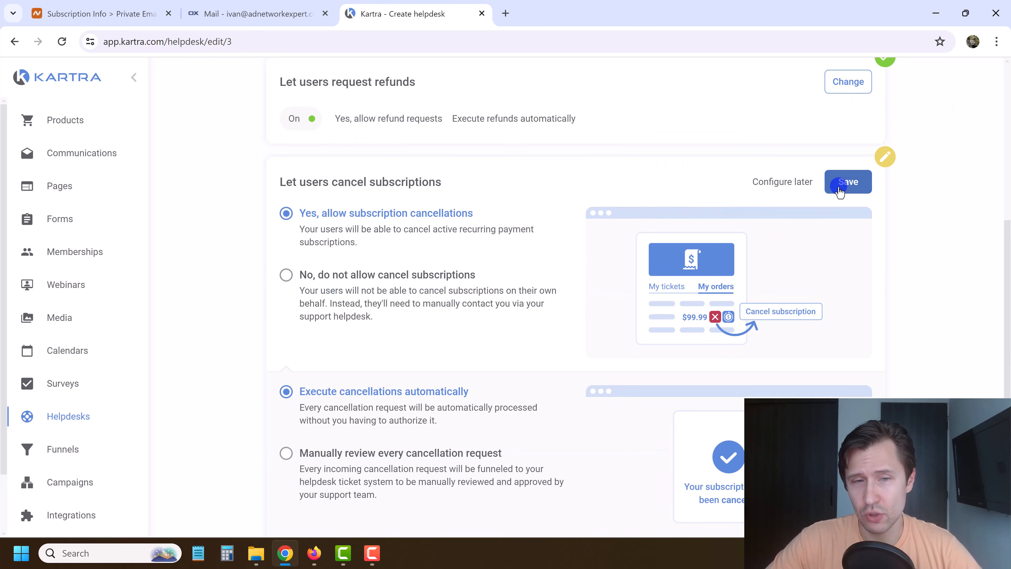
pyautogui.scroll(-1, 443, 364)
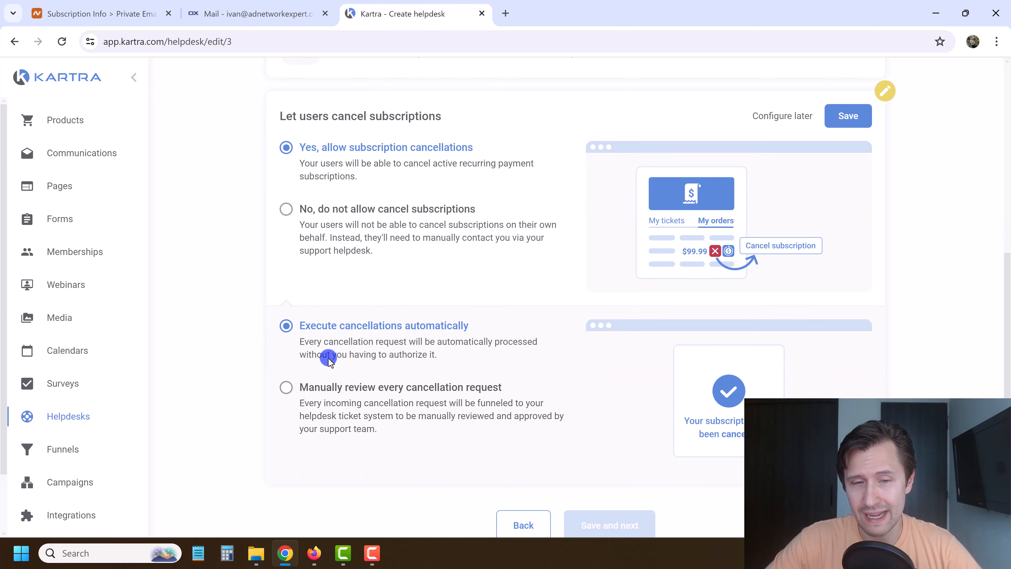
pyautogui.scroll(1, 577, 335)
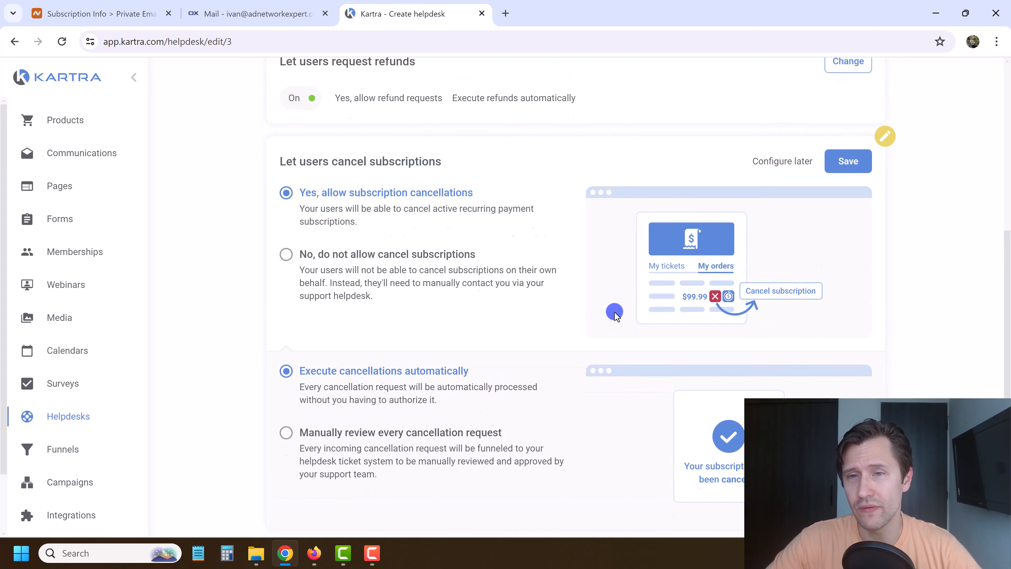
pyautogui.click(848, 183)
pyautogui.click(410, 363)
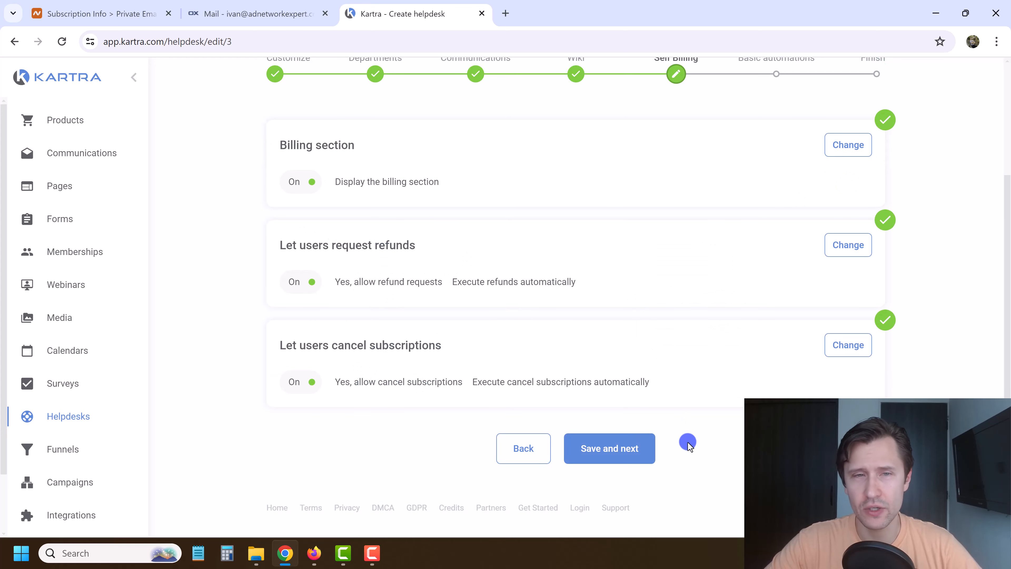
pyautogui.click(621, 445)
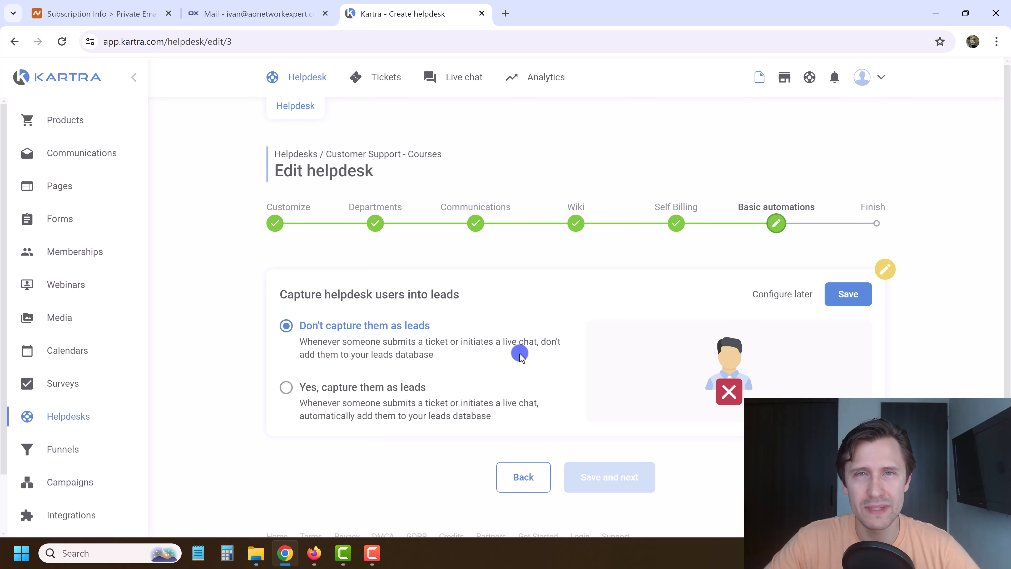
# Turn on capturing helpdesk users as leads.
pyautogui.click(323, 388)
pyautogui.click(838, 298)
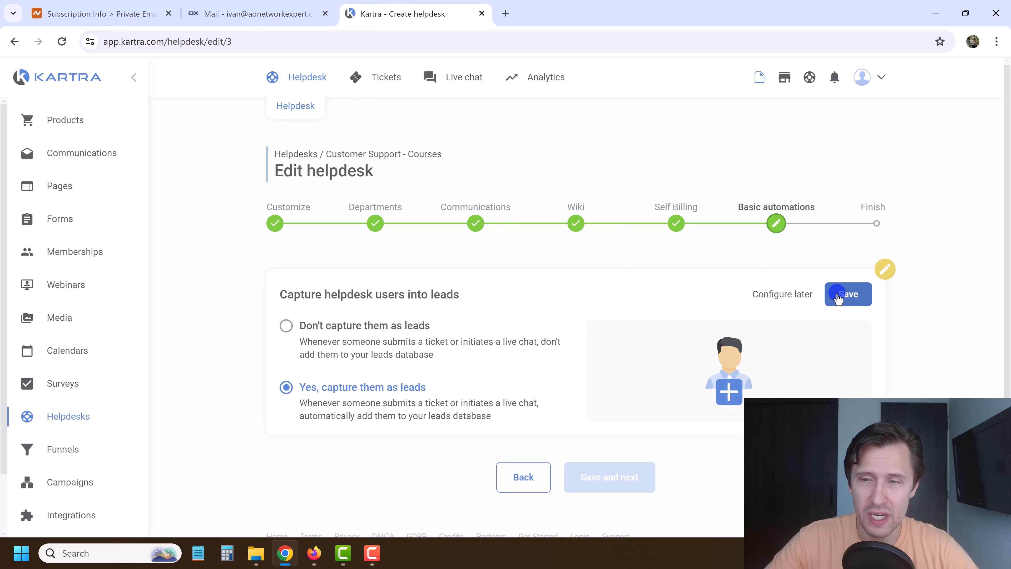
pyautogui.scroll(-5, 479, 343)
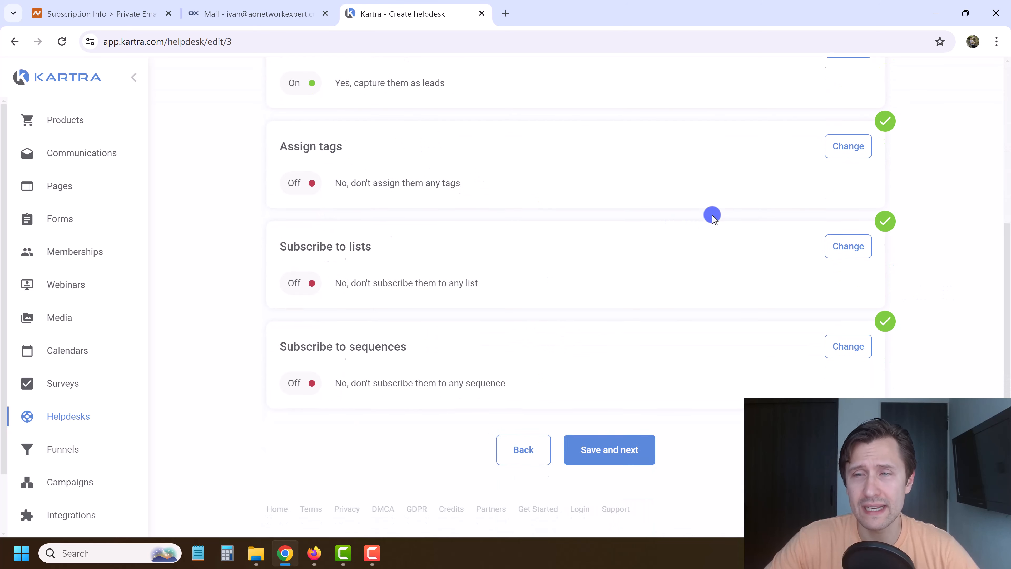
pyautogui.scroll(2, 776, 213)
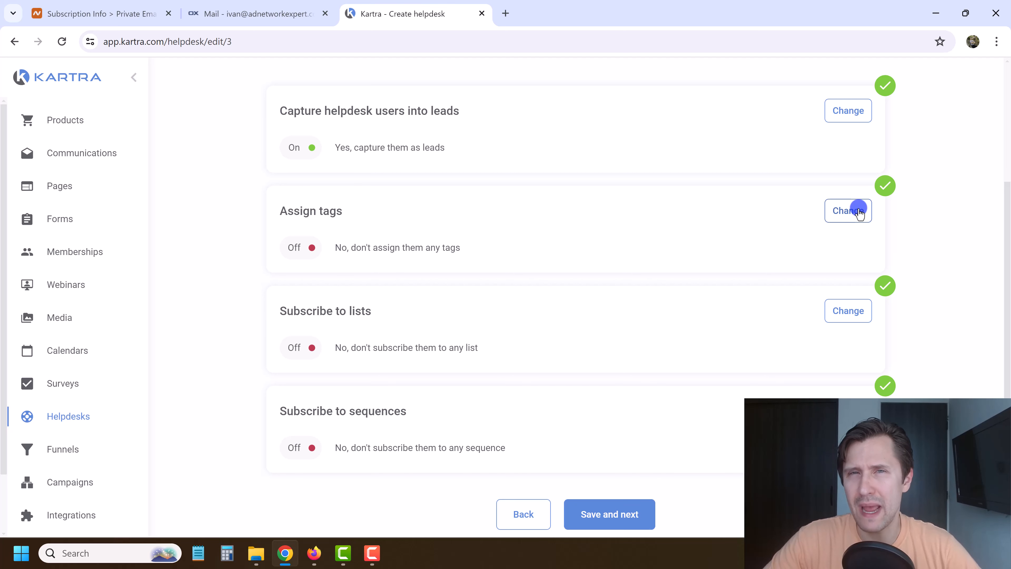
# Set tag assignment to 'Yes', filter to Affiliate Marketing, and start a new tag.
pyautogui.click(859, 211)
pyautogui.click(648, 242)
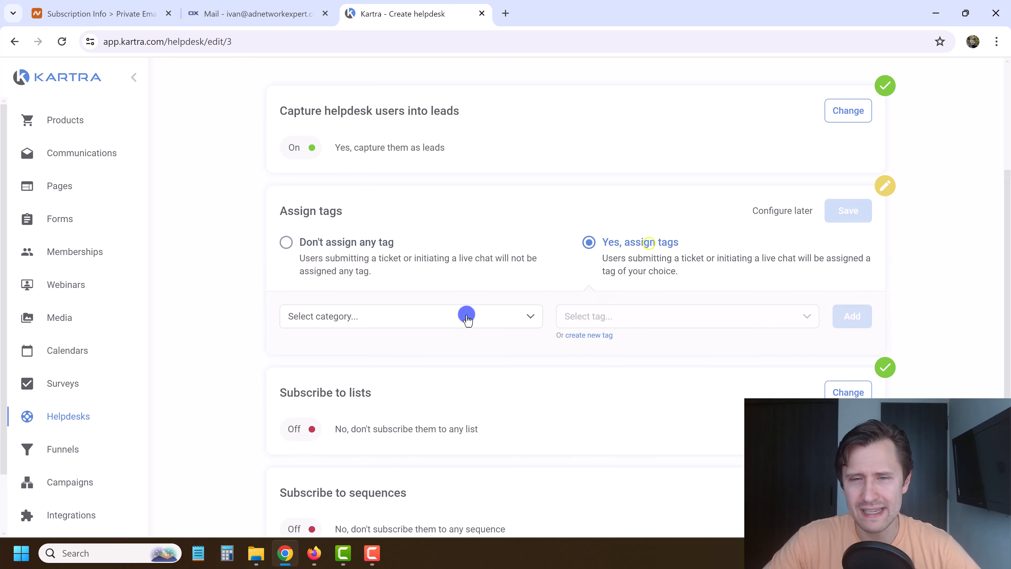
pyautogui.click(467, 316)
pyautogui.click(347, 392)
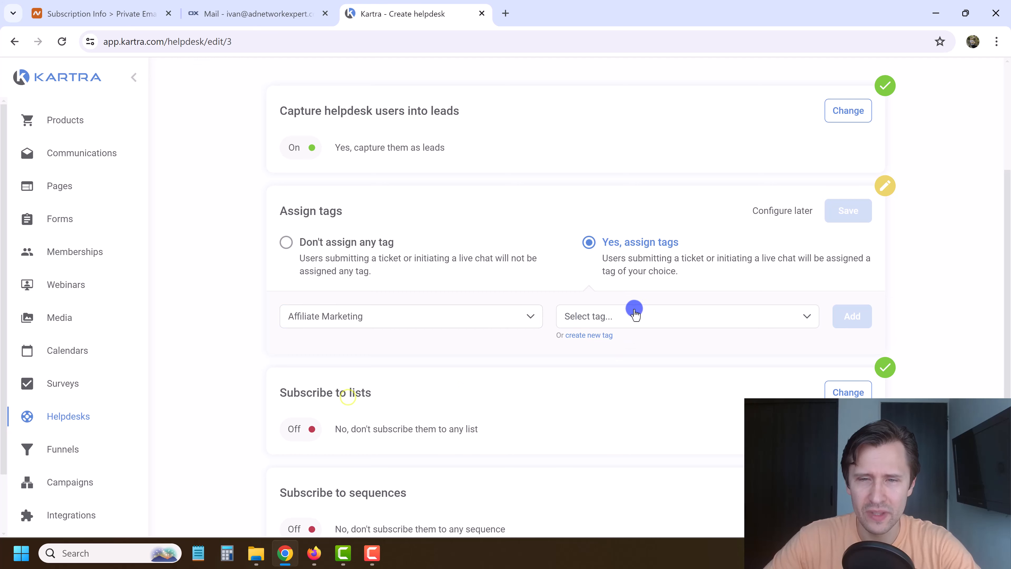
pyautogui.click(578, 334)
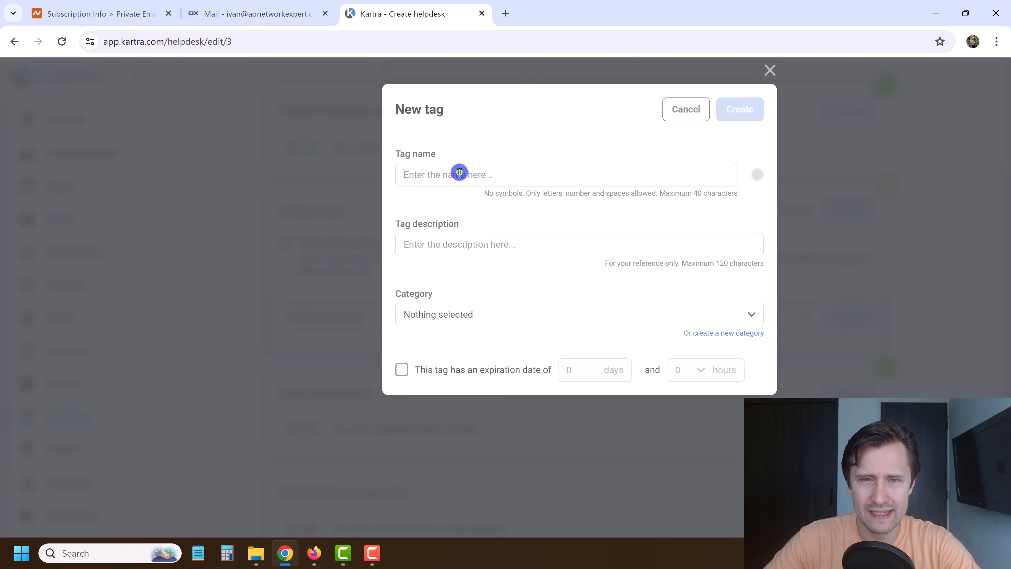
# Name the new tag 'Question Askers' with the description 'People who ask questions'.
pyautogui.click(462, 173)
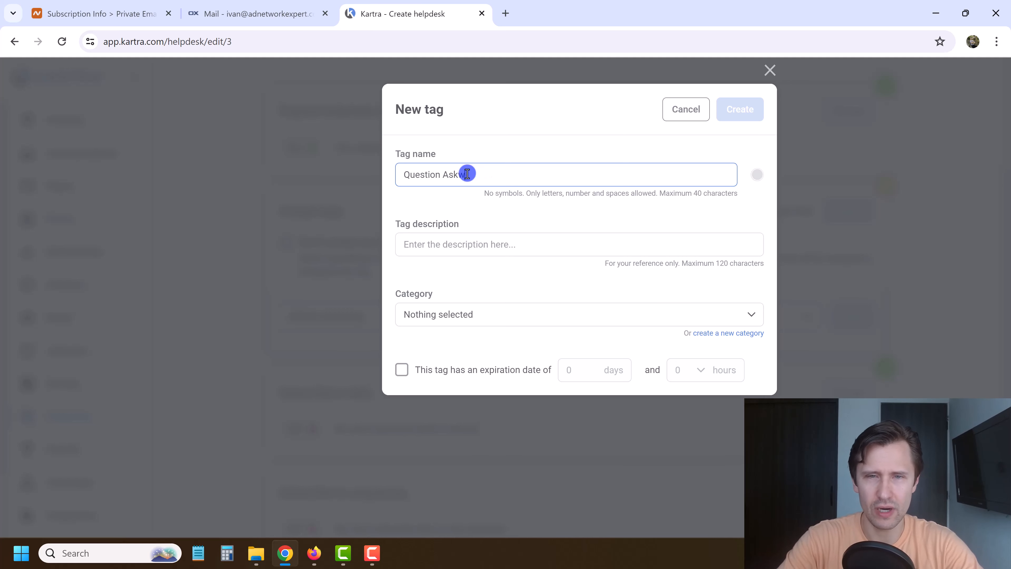
pyautogui.tripleClick(467, 173)
pyautogui.hotkey('ctrl', 'c')
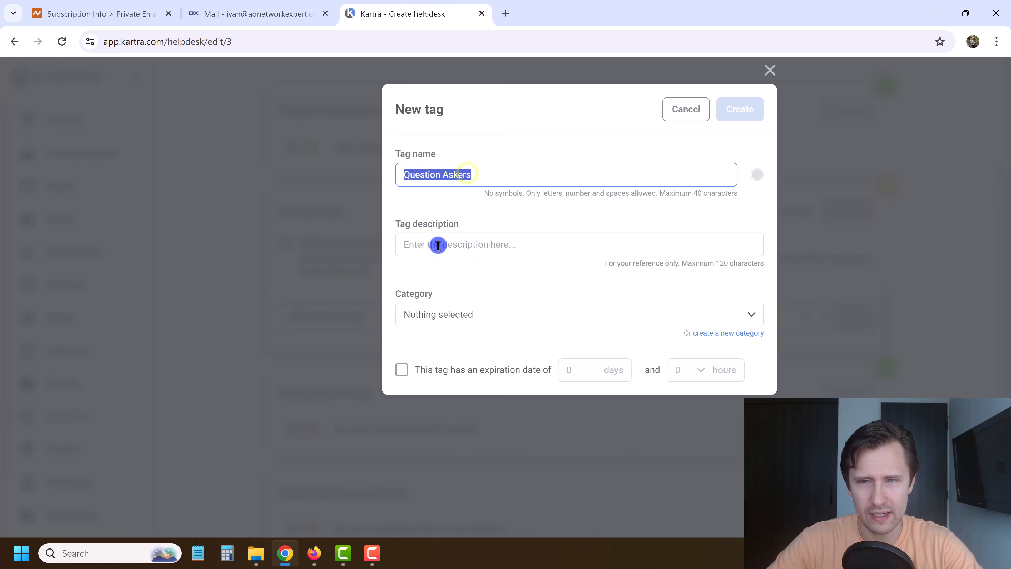
pyautogui.click(438, 244)
pyautogui.hotkey('ctrl', 'v')
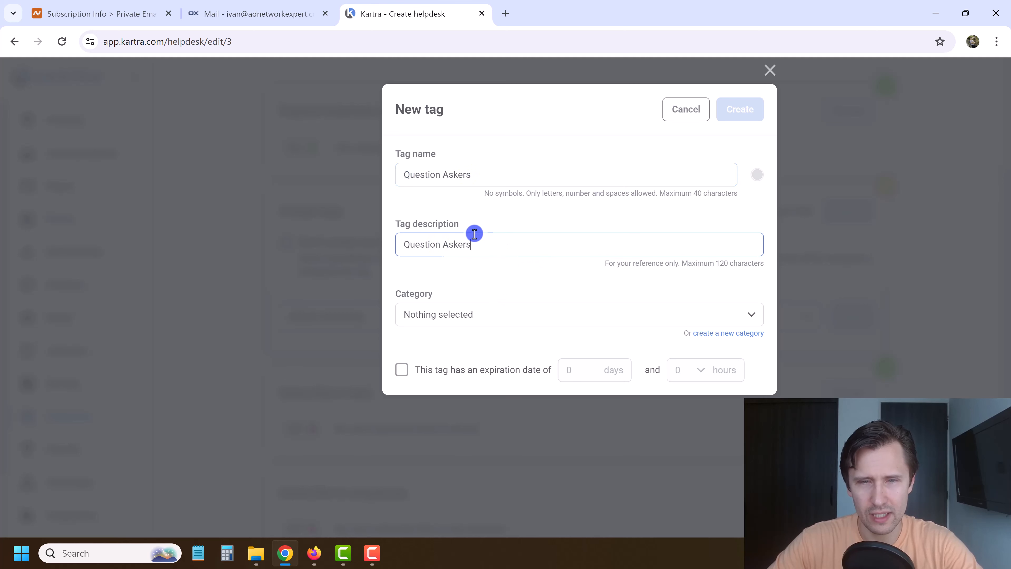
pyautogui.tripleClick(484, 249)
pyautogui.write('People who ask q')
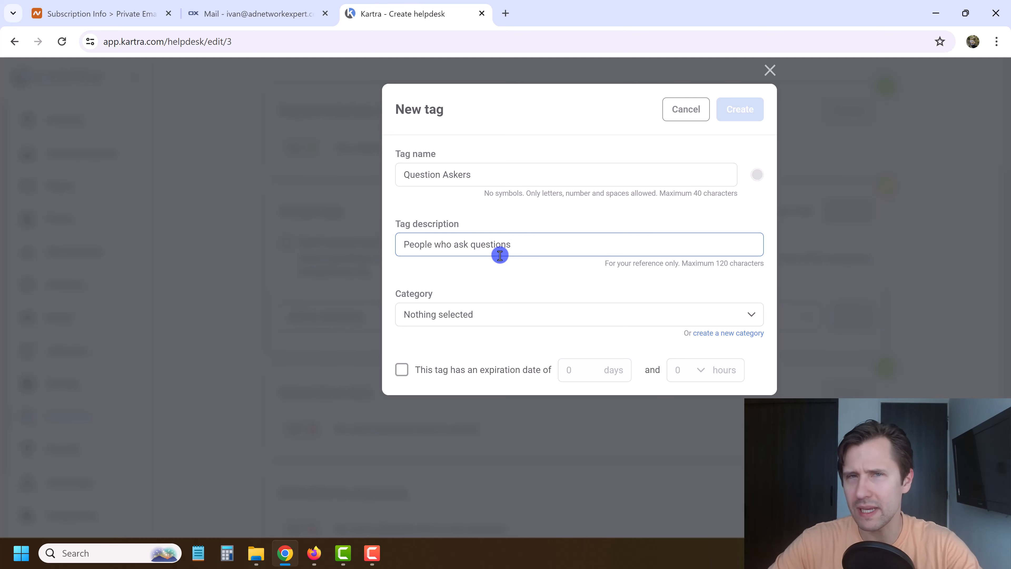
# File the tag under Affiliate Marketing, create it, and add it to the assigned tags.
pyautogui.click(498, 317)
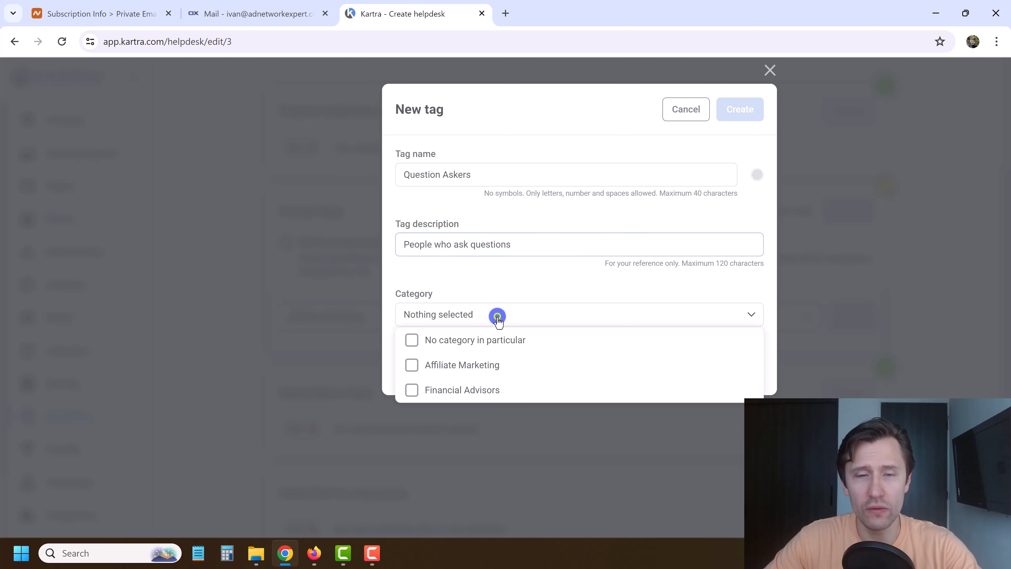
pyautogui.click(454, 365)
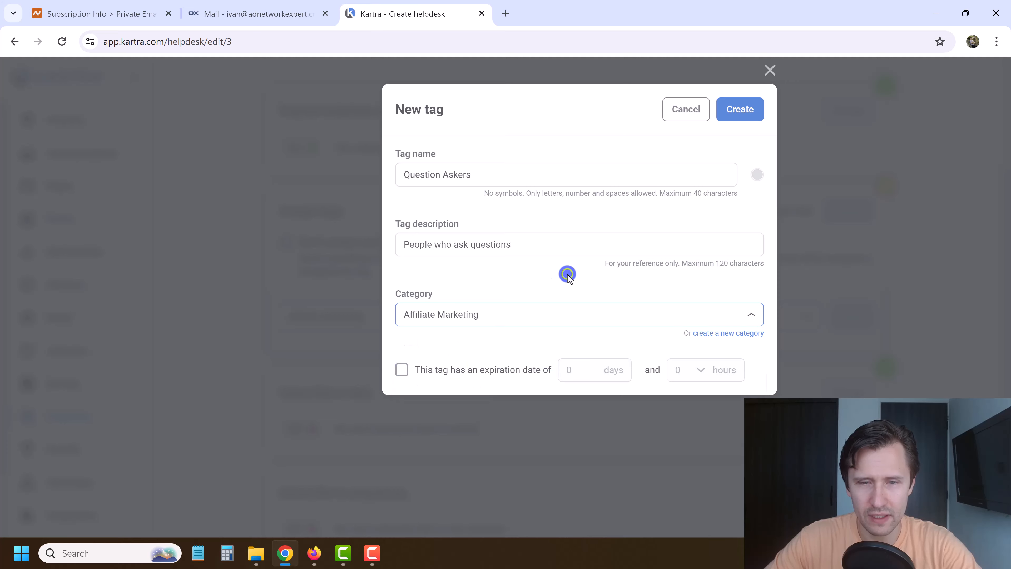
pyautogui.click(741, 110)
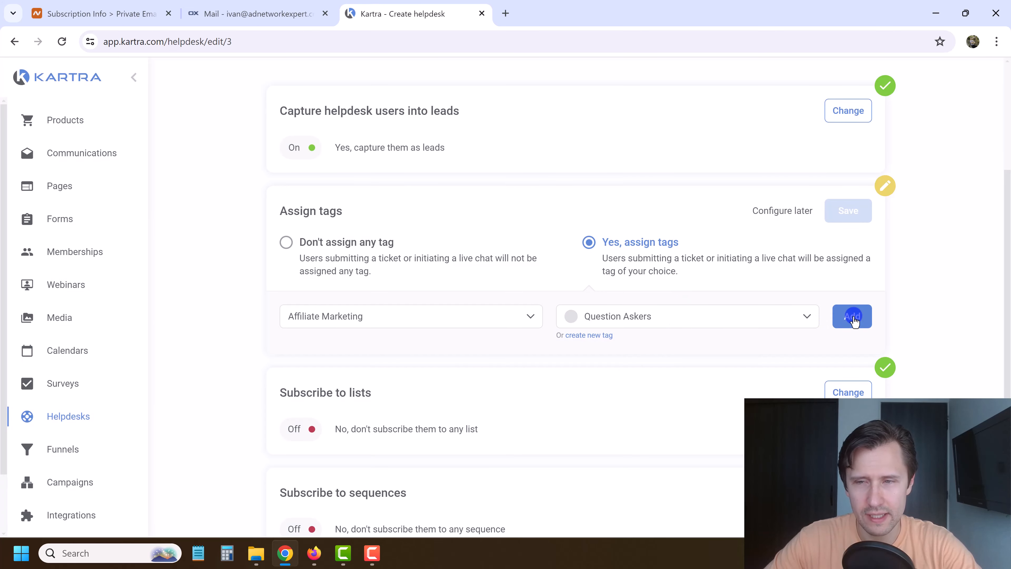
pyautogui.click(852, 316)
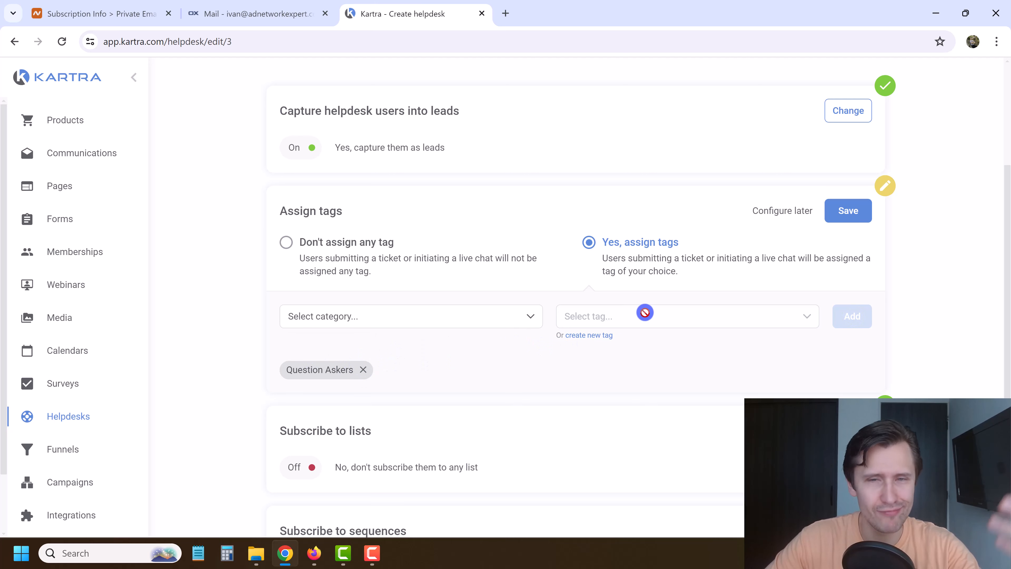
# Save the tag assignment setting and finish the helpdesk setup.
pyautogui.click(839, 208)
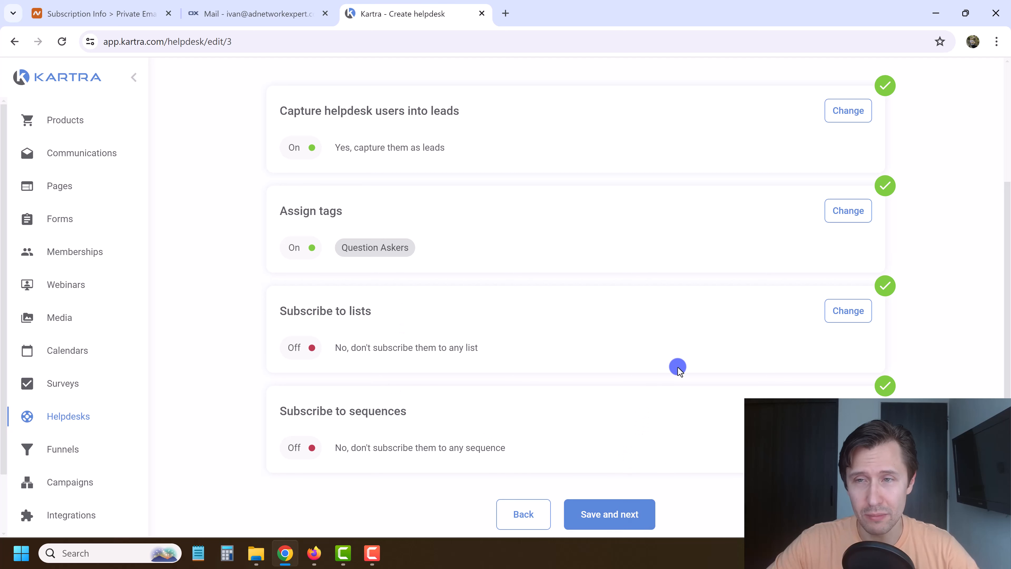
pyautogui.click(617, 517)
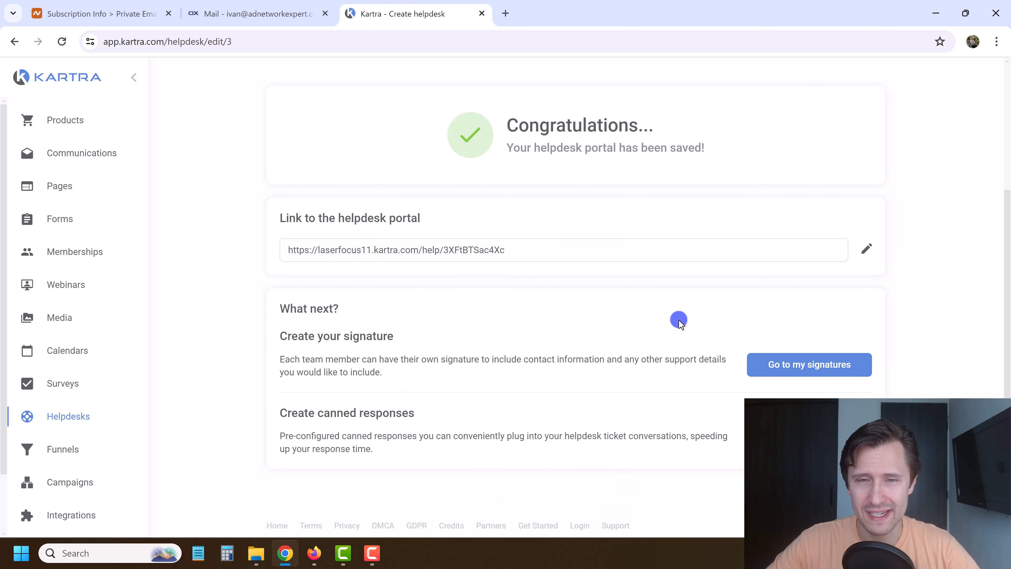
pyautogui.scroll(5, 709, 291)
pyautogui.scroll(-3, 414, 376)
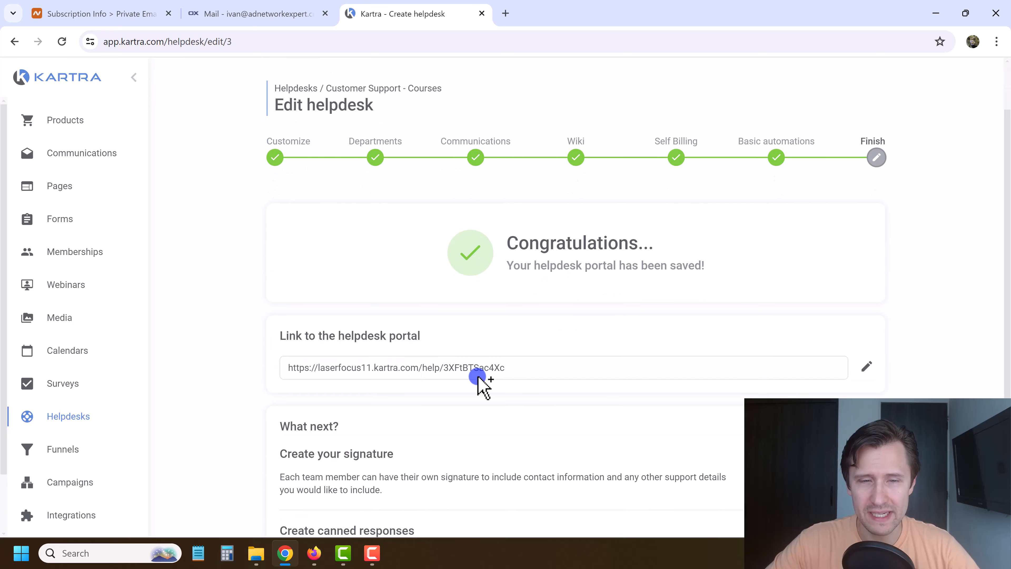
pyautogui.moveTo(396, 299); pyautogui.dragTo(456, 309)
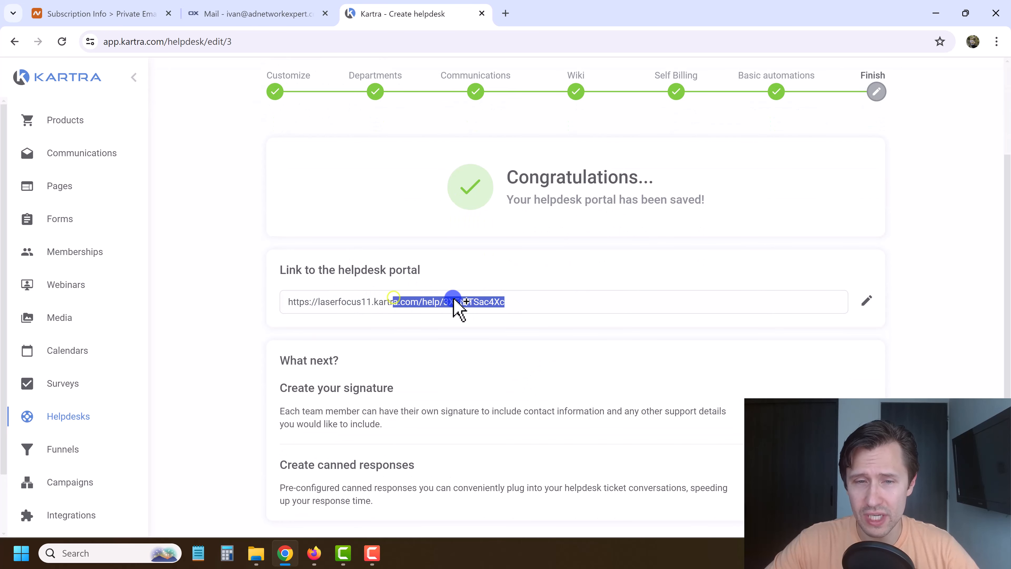
pyautogui.click(867, 300)
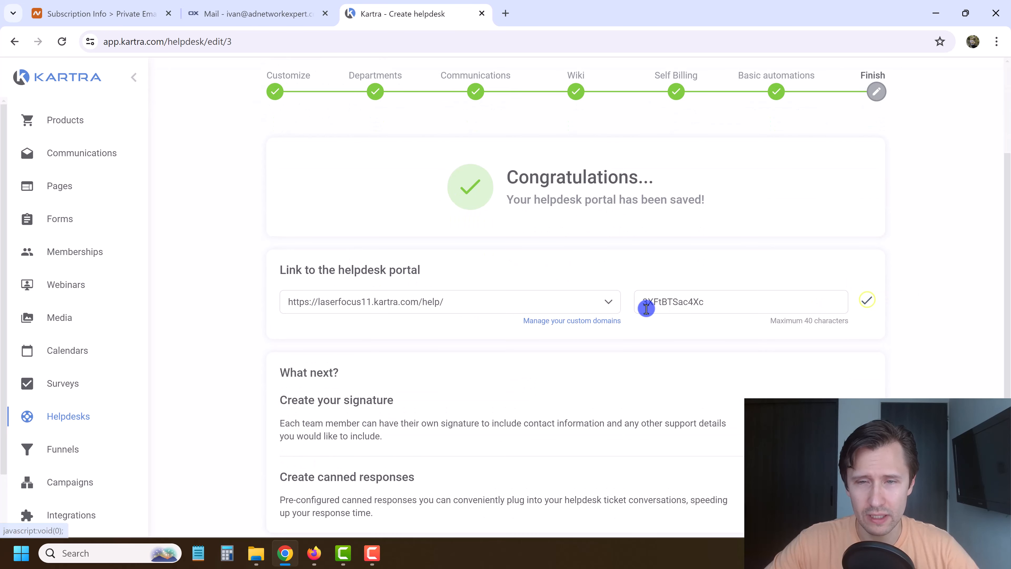
pyautogui.click(533, 302)
pyautogui.click(342, 377)
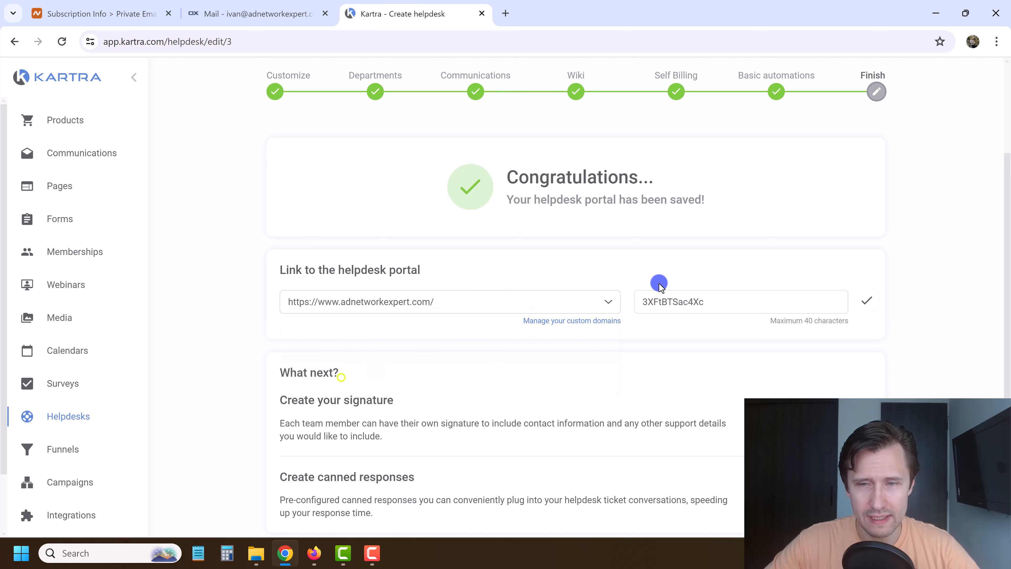
pyautogui.doubleClick(659, 302)
pyautogui.write('h')
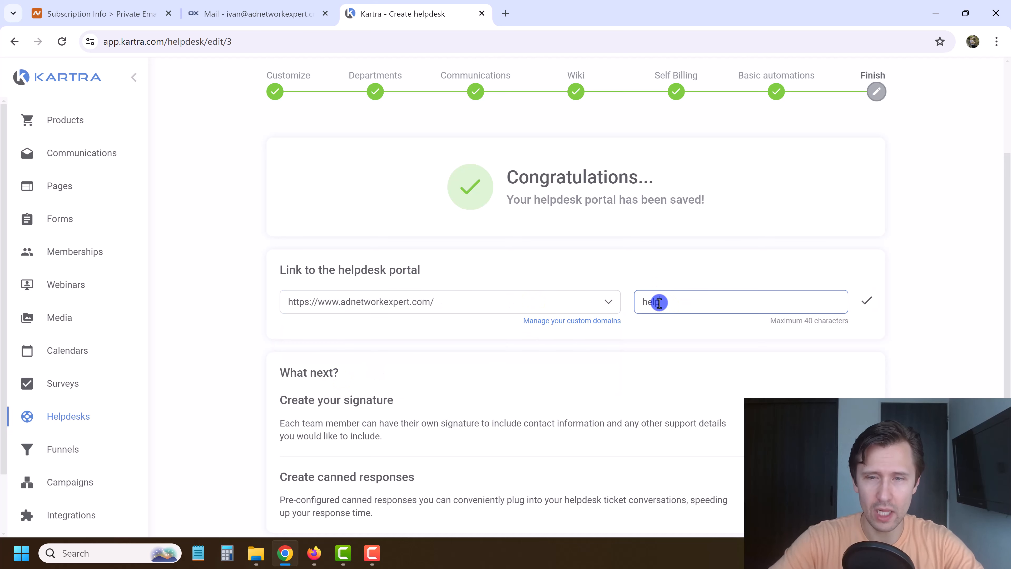
pyautogui.write('elp')
pyautogui.click(868, 302)
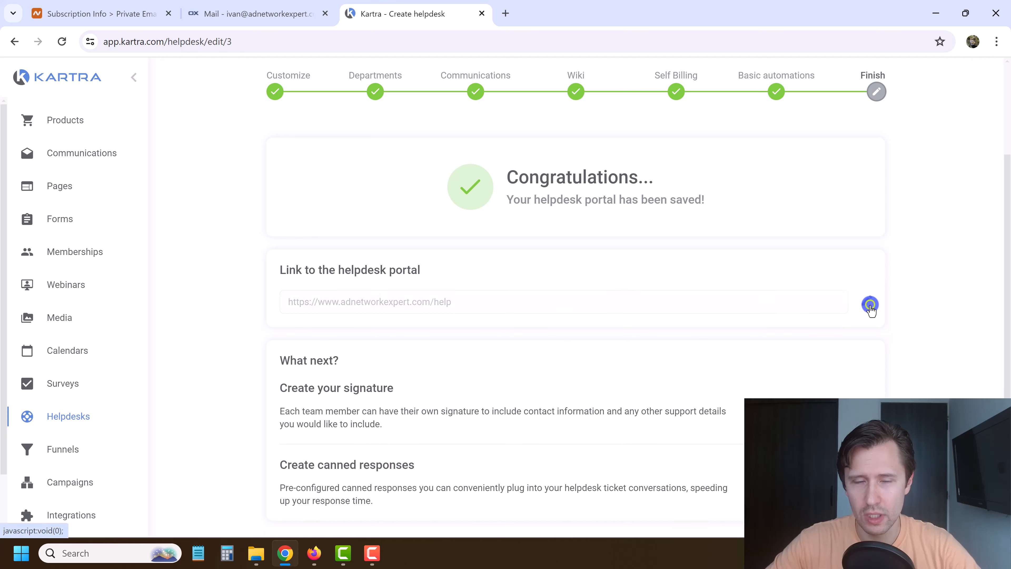
# Open the adnetworkexpert.com/help portal in a new browser tab.
pyautogui.tripleClick(352, 303)
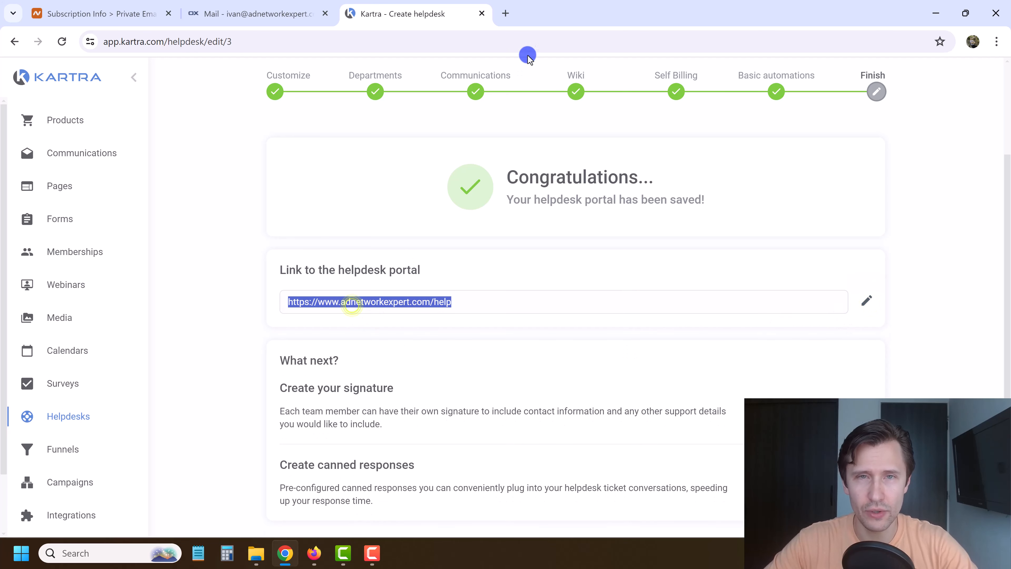
pyautogui.click(506, 11)
pyautogui.hotkey('ctrl', 'v')
pyautogui.press('Return')
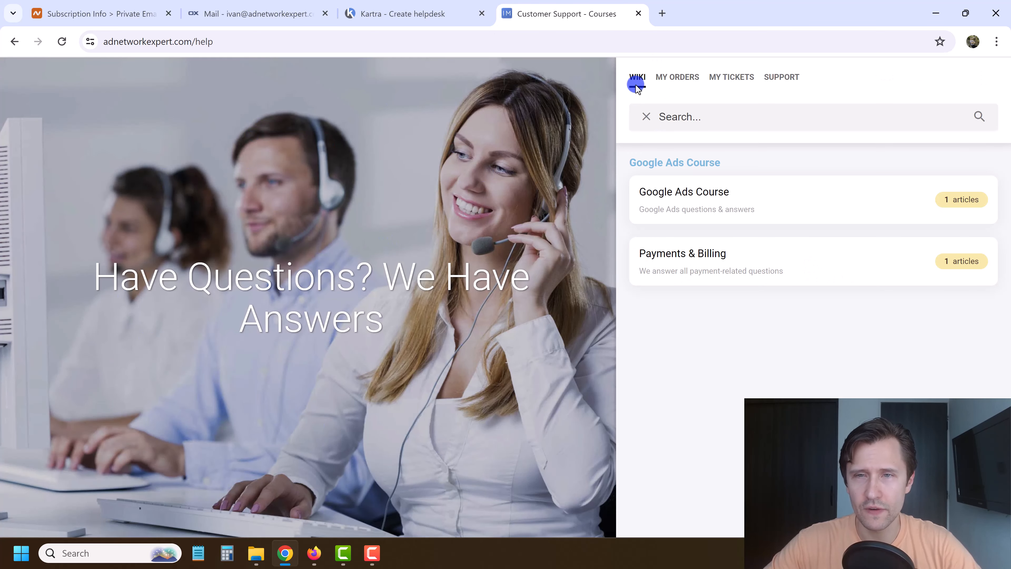
pyautogui.click(694, 192)
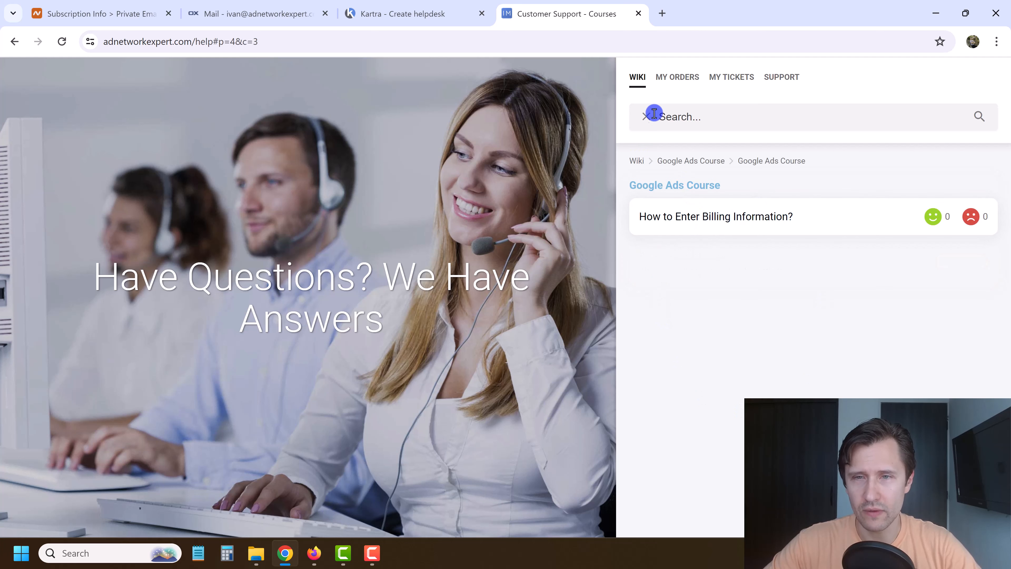
pyautogui.click(693, 161)
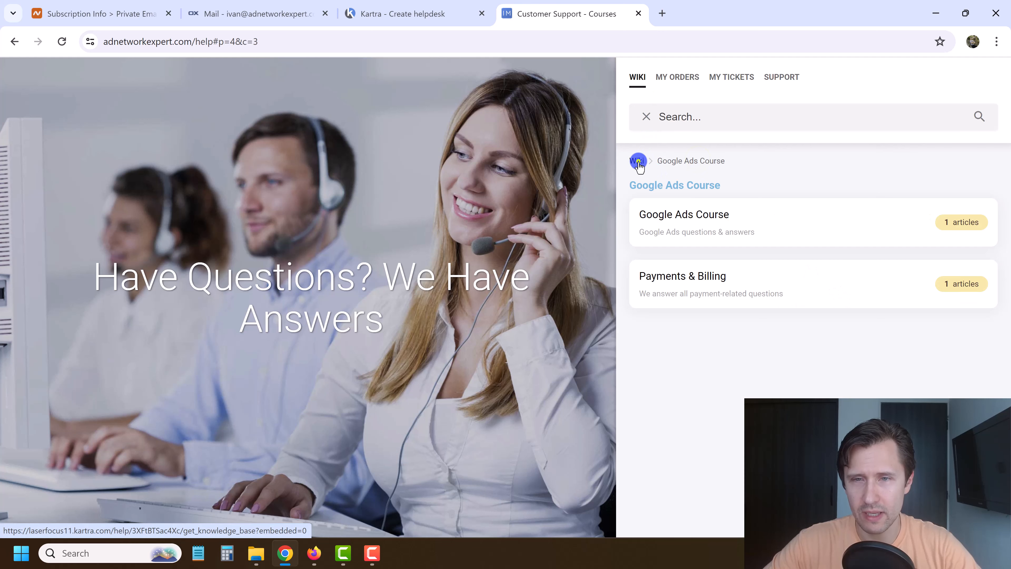
pyautogui.click(639, 160)
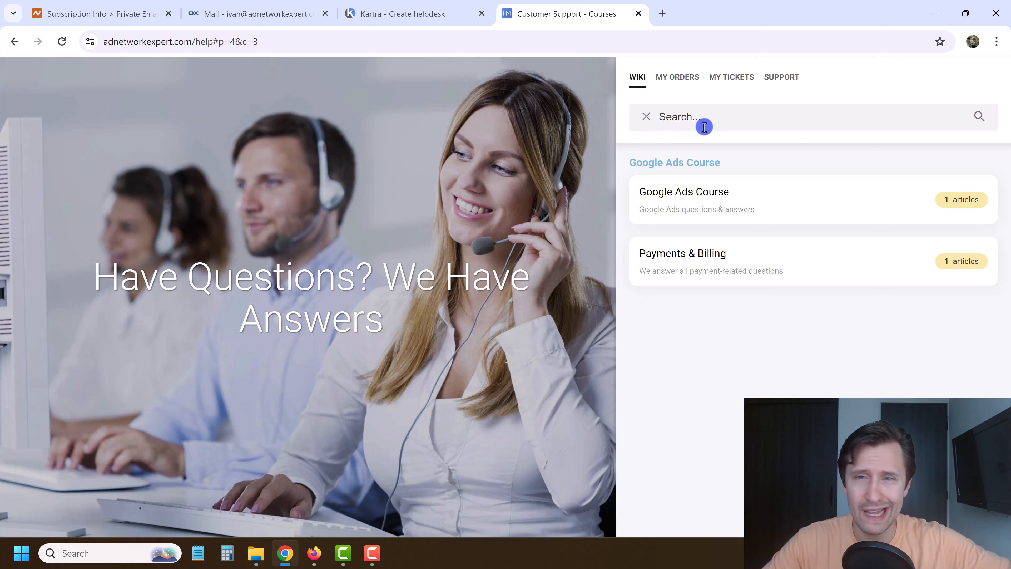
# Look through the portal's My Orders and My Tickets sections, then open the Support form.
pyautogui.click(664, 77)
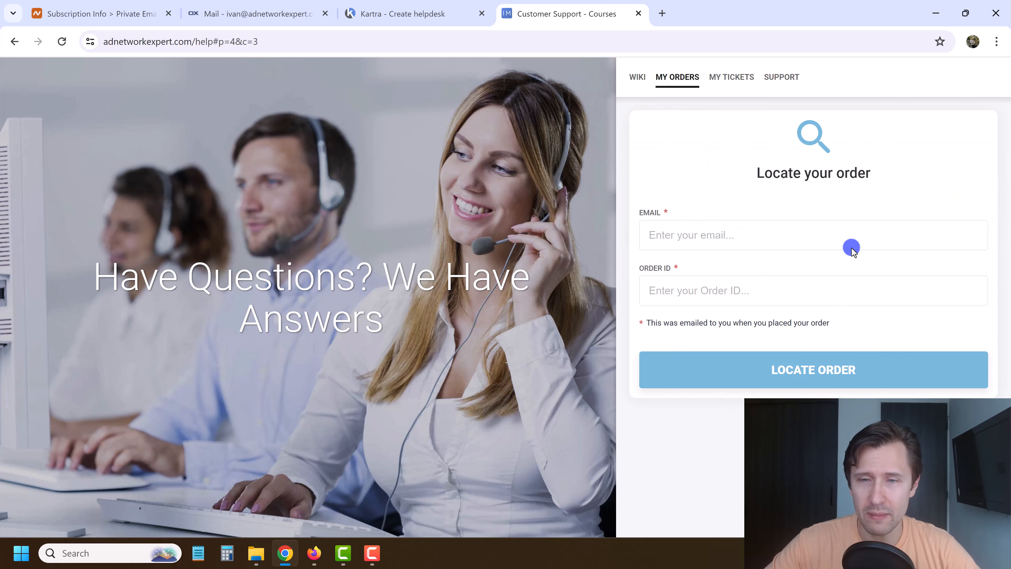
pyautogui.click(726, 75)
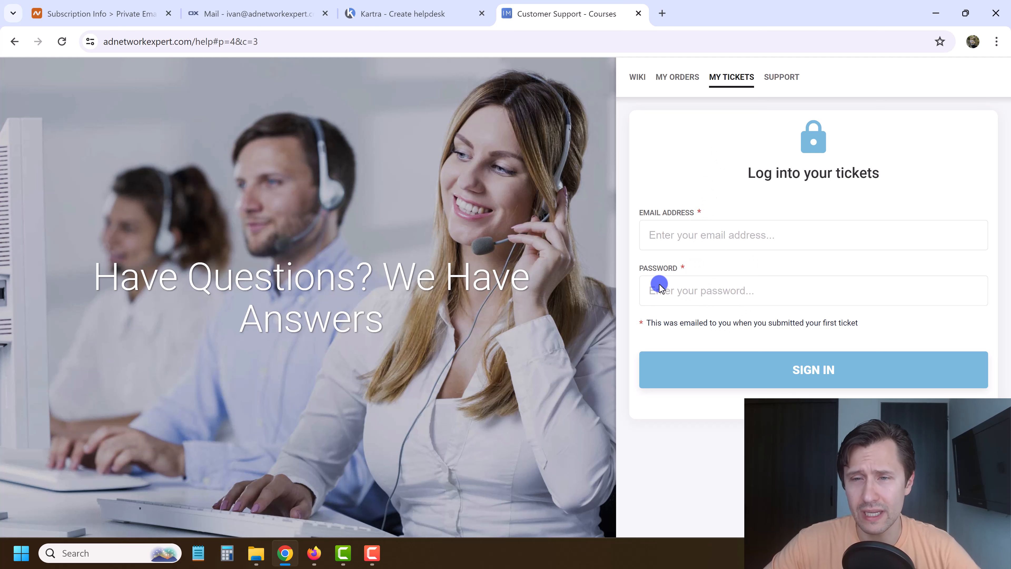
pyautogui.click(788, 73)
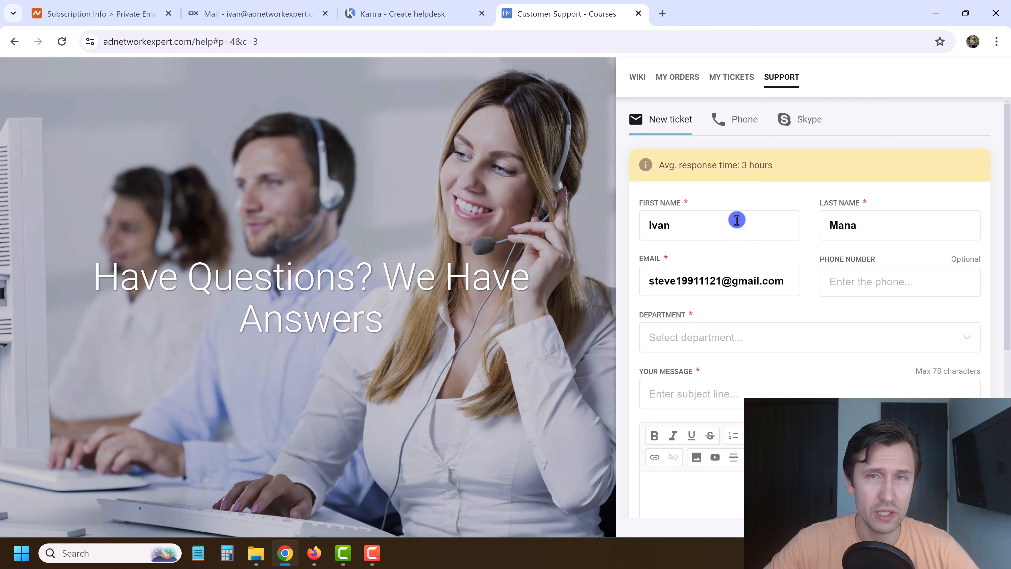
# Replace the form's prefilled e-mail with the test sender's address.
pyautogui.tripleClick(699, 282)
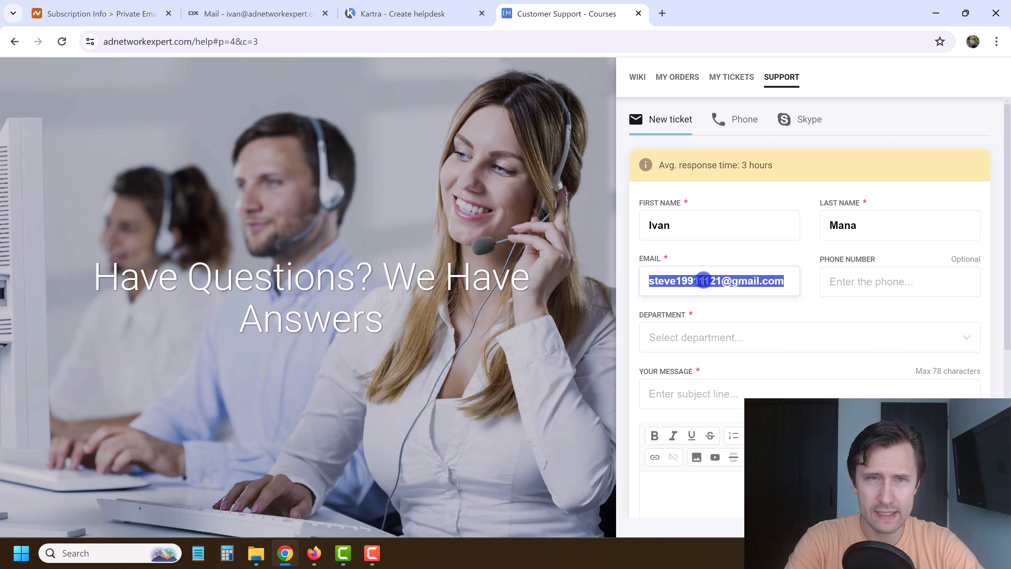
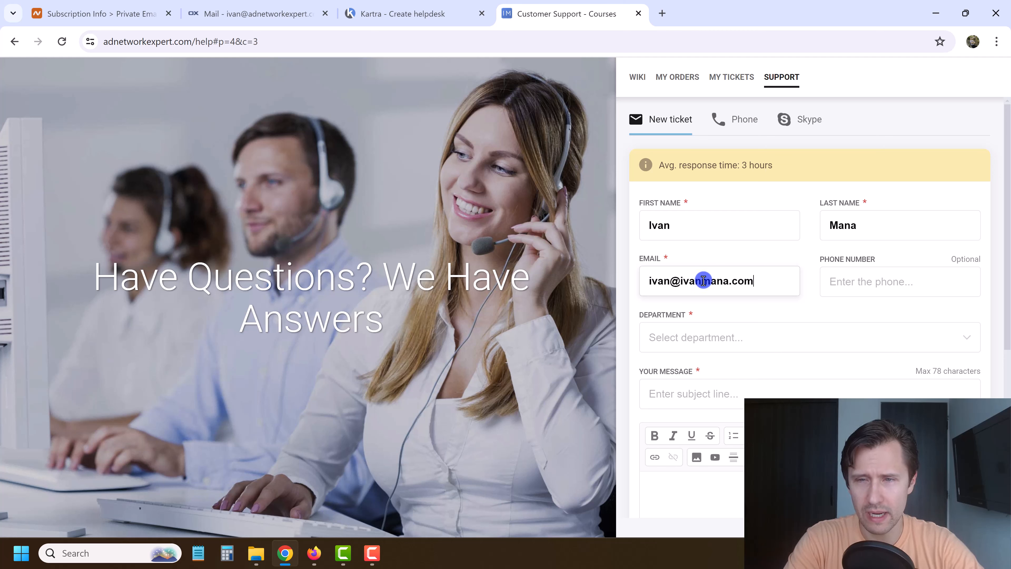
pyautogui.press('Tab')
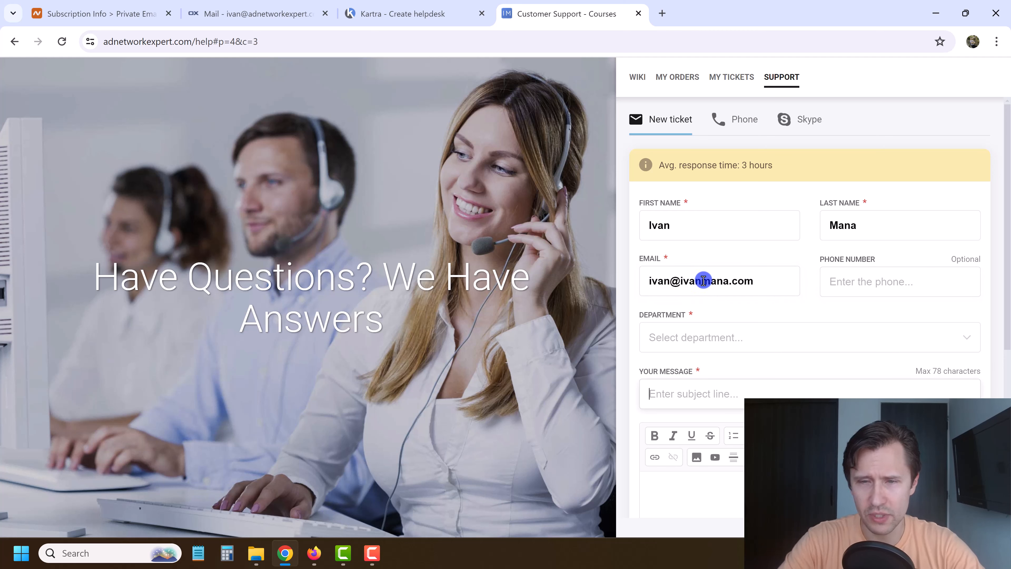
pyautogui.click(698, 337)
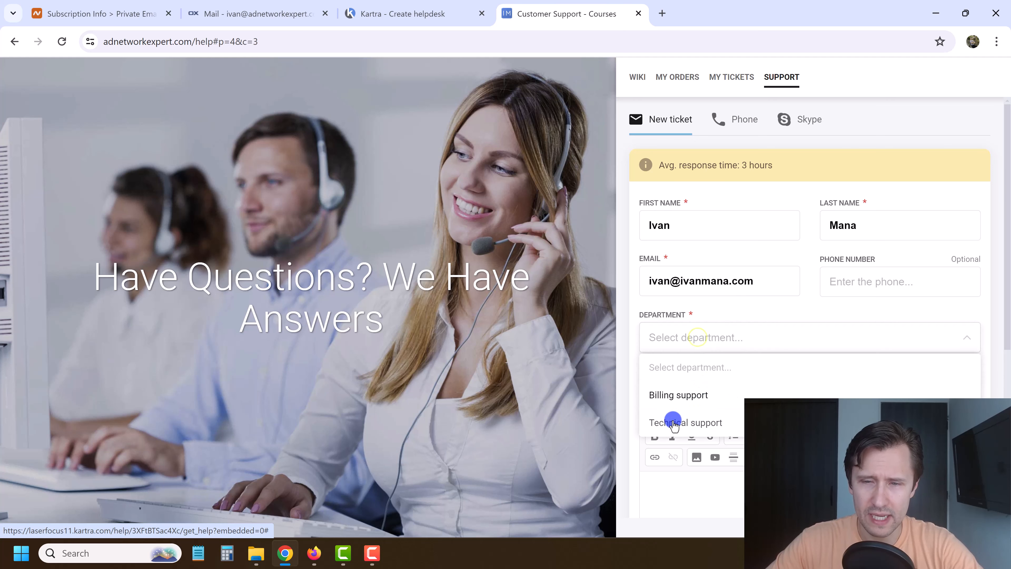
# Choose Billing support and enter the subject 'i need a refund' with a message.
pyautogui.click(672, 393)
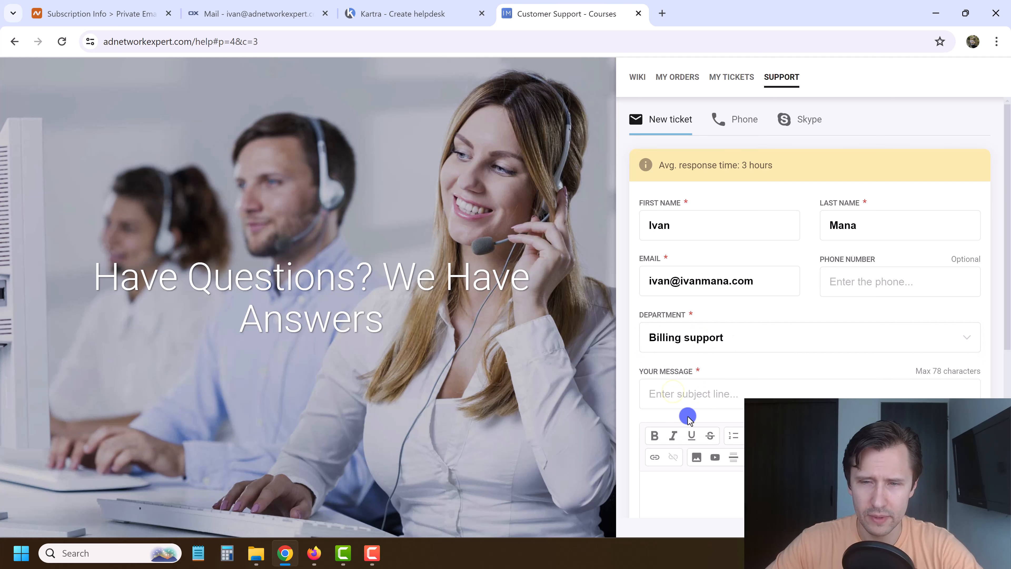
pyautogui.click(693, 396)
pyautogui.write('i need a refund')
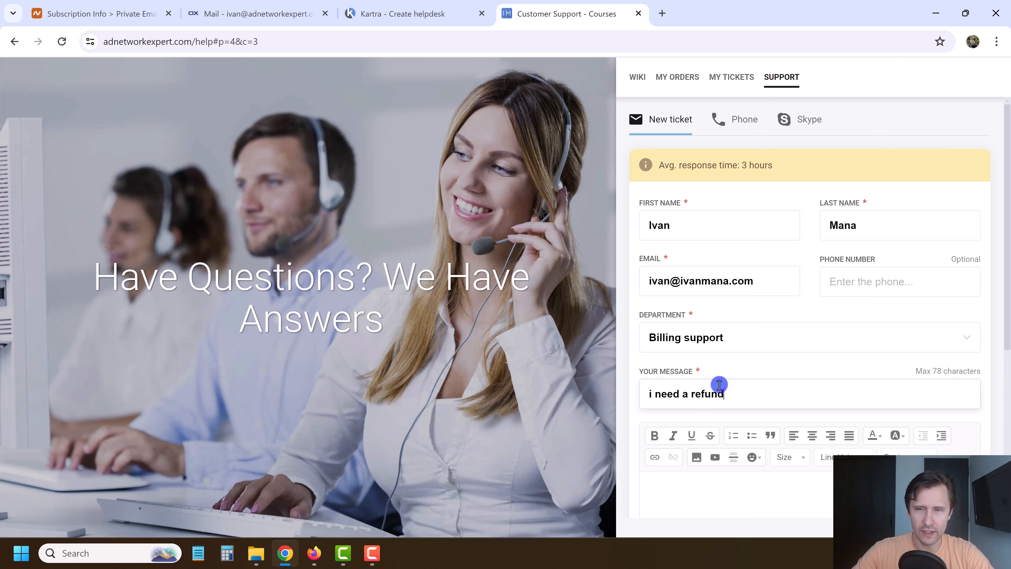
pyautogui.scroll(-3, 720, 384)
pyautogui.click(720, 381)
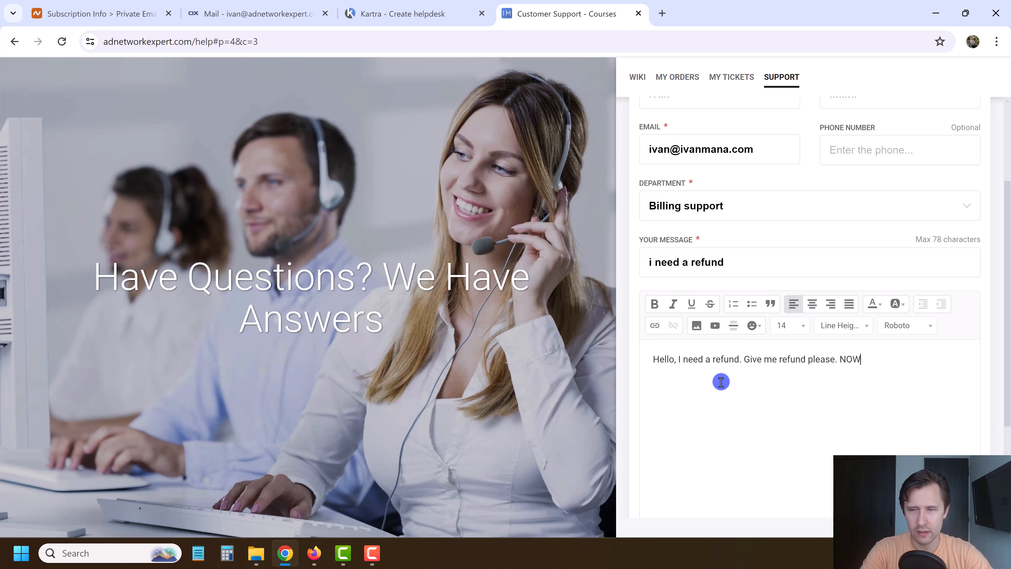
pyautogui.scroll(-3, 720, 382)
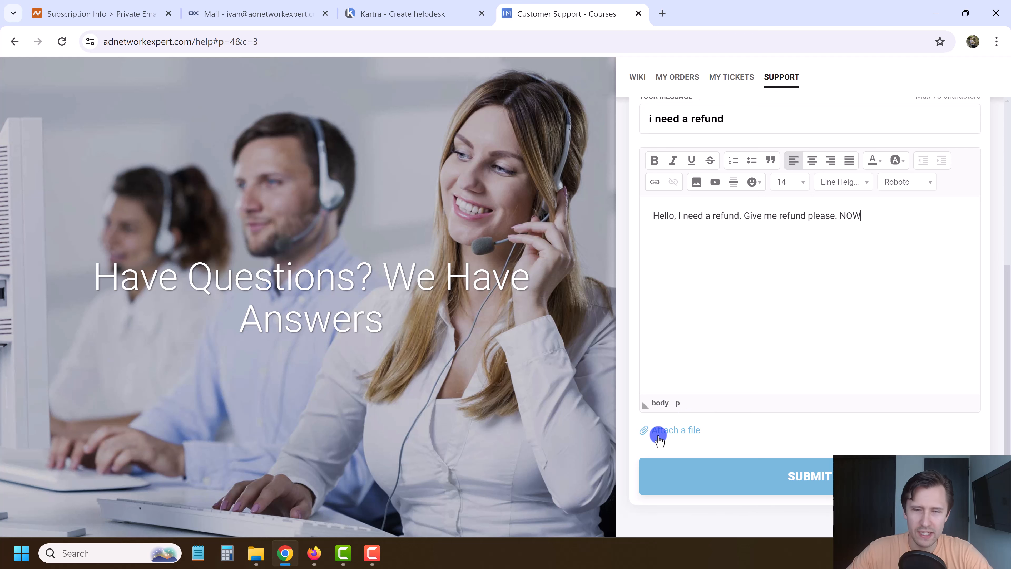
pyautogui.scroll(6, 754, 389)
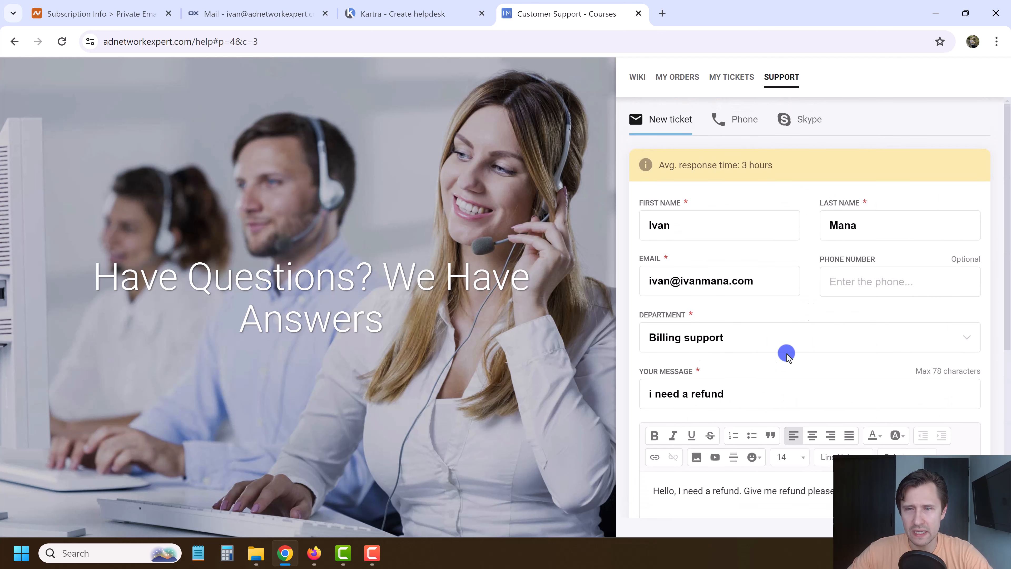
pyautogui.scroll(-3, 820, 290)
pyautogui.scroll(3, 820, 290)
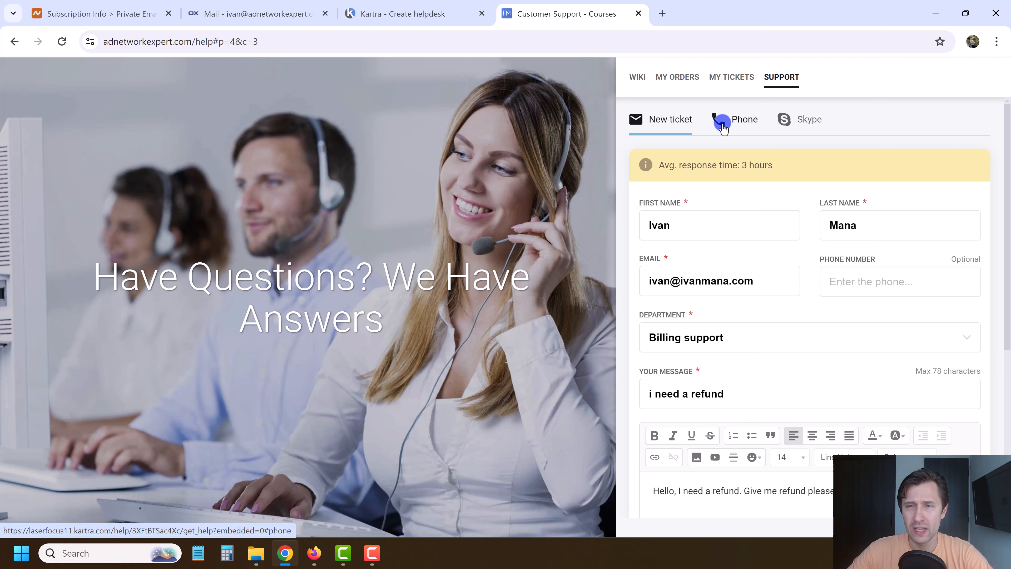
# Check the Phone and Skype support tabs, then submit the ticket.
pyautogui.click(740, 120)
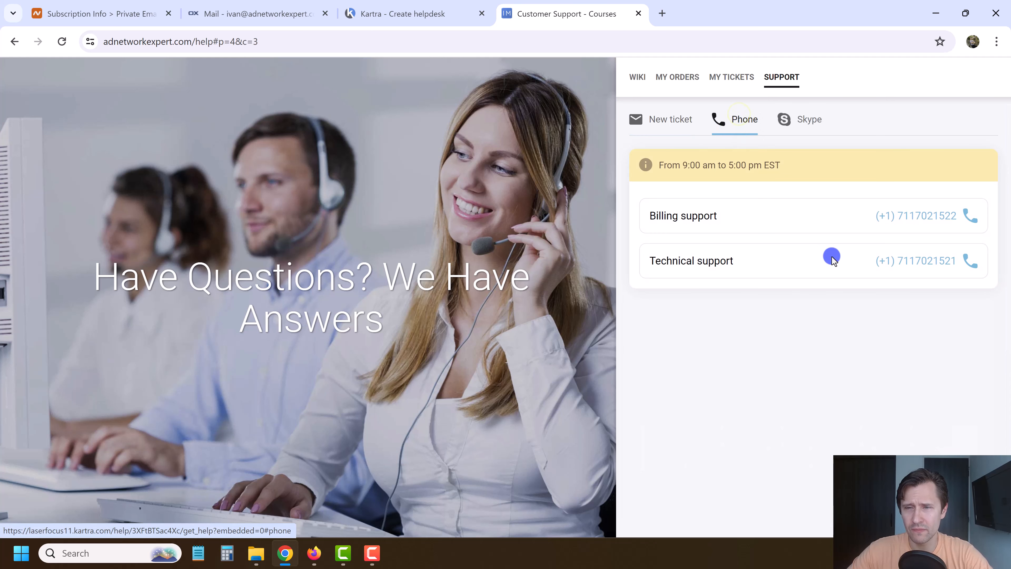
pyautogui.click(814, 120)
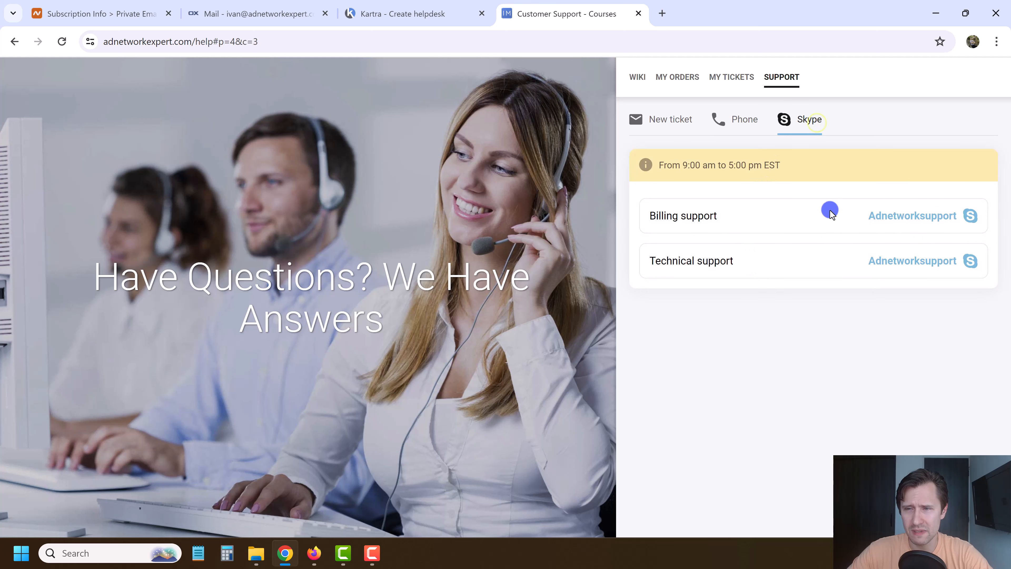
pyautogui.click(669, 120)
pyautogui.scroll(-5, 797, 314)
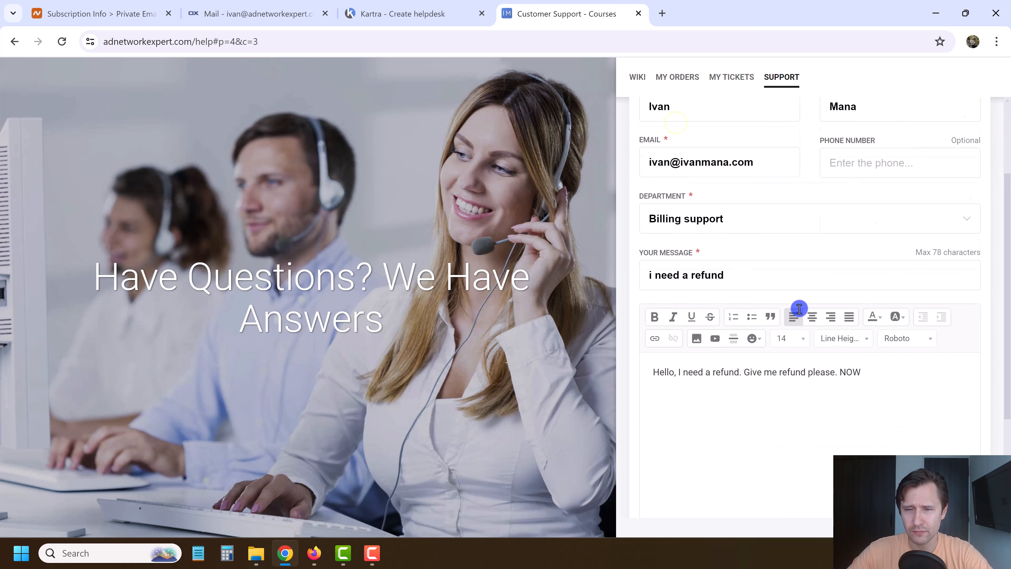
pyautogui.scroll(-2, 700, 322)
pyautogui.click(720, 476)
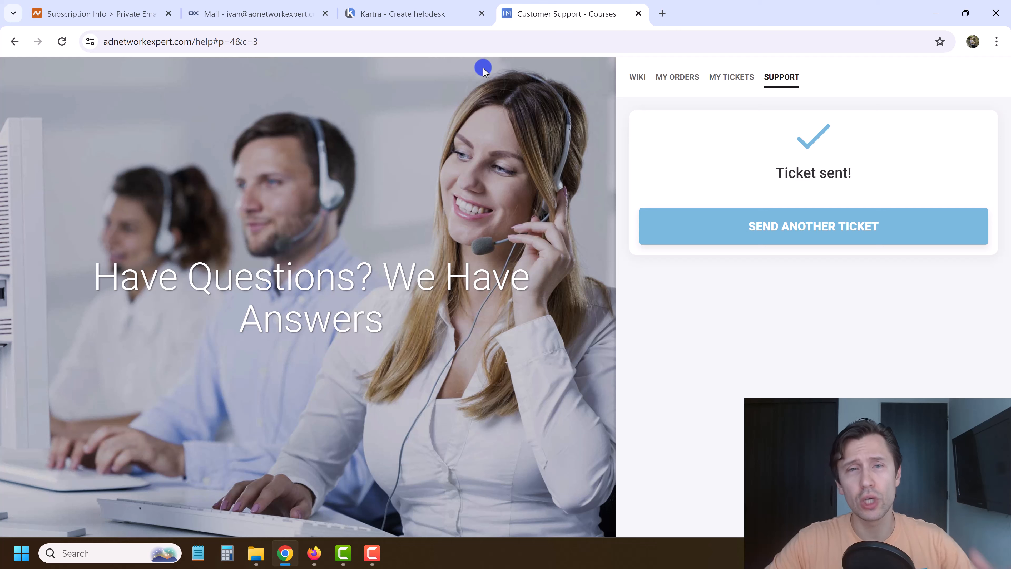
# Back in Kartra, open the 'i need a refund' ticket from the helpdesk Tickets list.
pyautogui.click(412, 12)
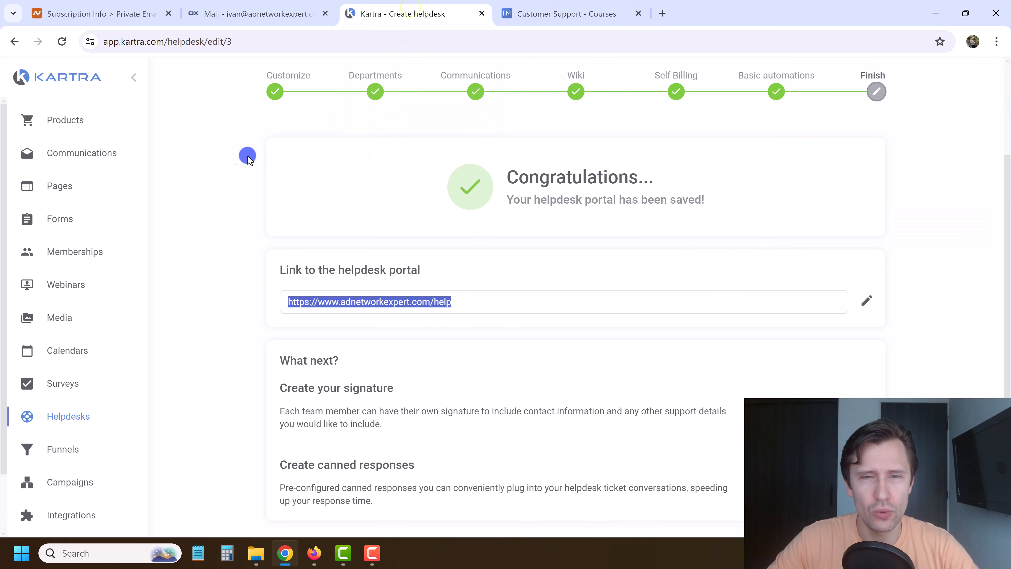
pyautogui.click(225, 167)
pyautogui.scroll(3, 225, 166)
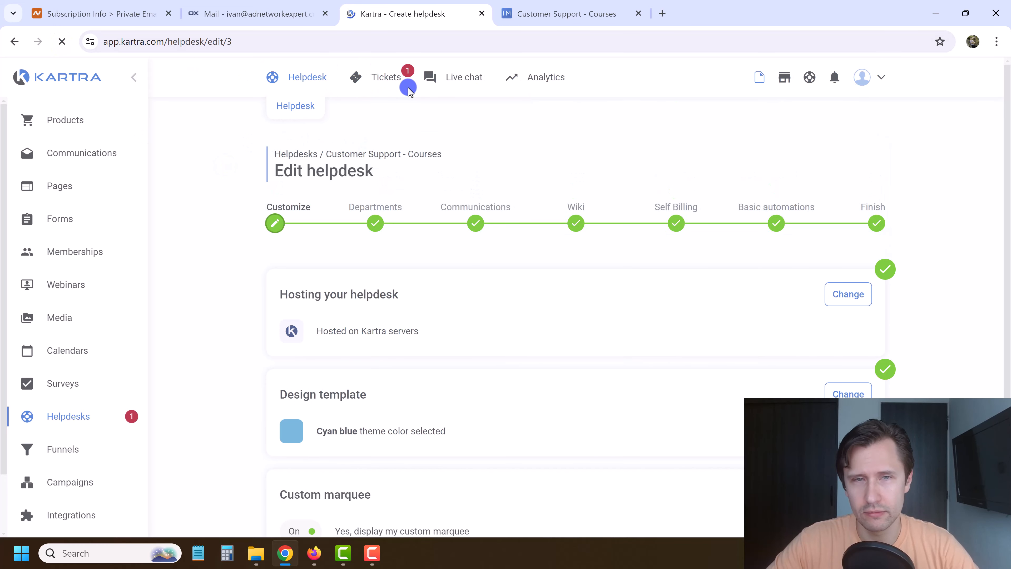
pyautogui.moveTo(395, 80)
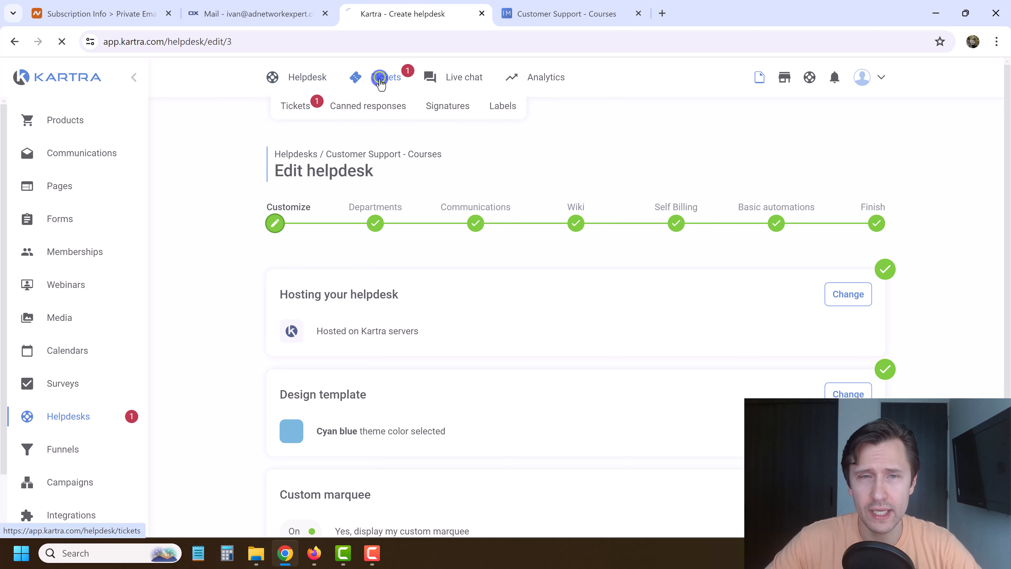
pyautogui.click(380, 80)
pyautogui.click(398, 240)
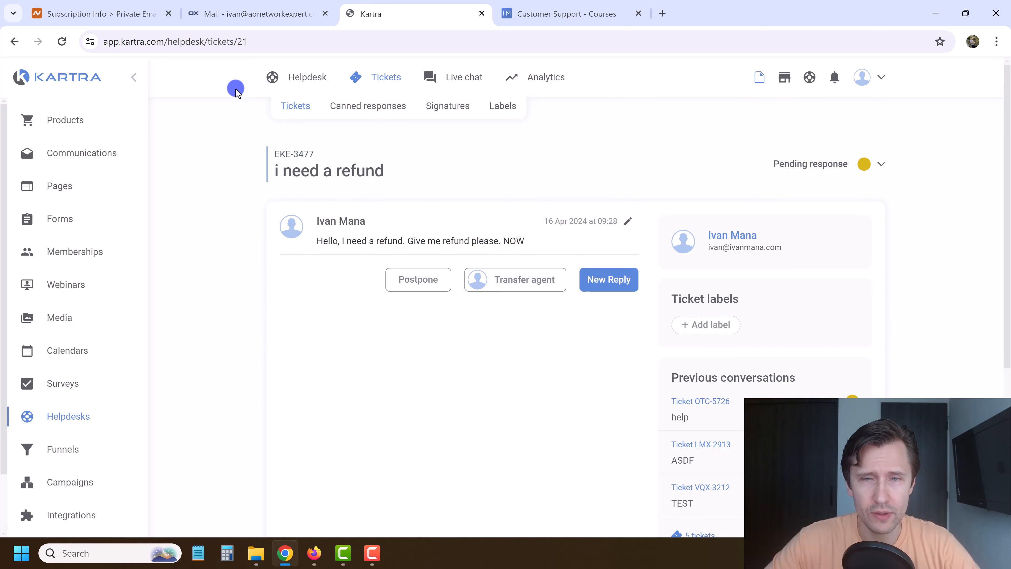
# Open the ticket's Postpone date picker, then dismiss it without postponing.
pyautogui.scroll(-6, 713, 319)
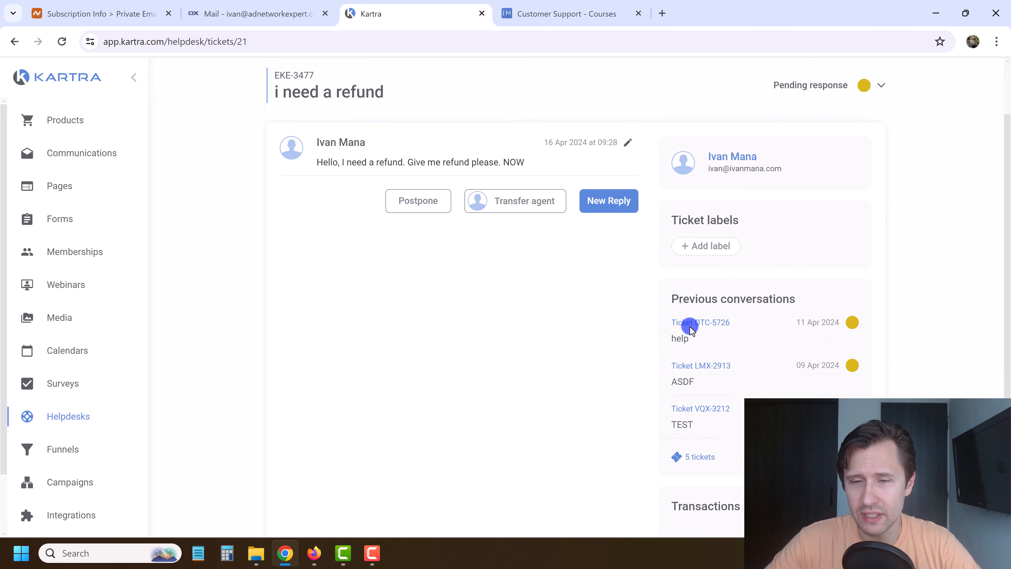
pyautogui.scroll(3, 713, 302)
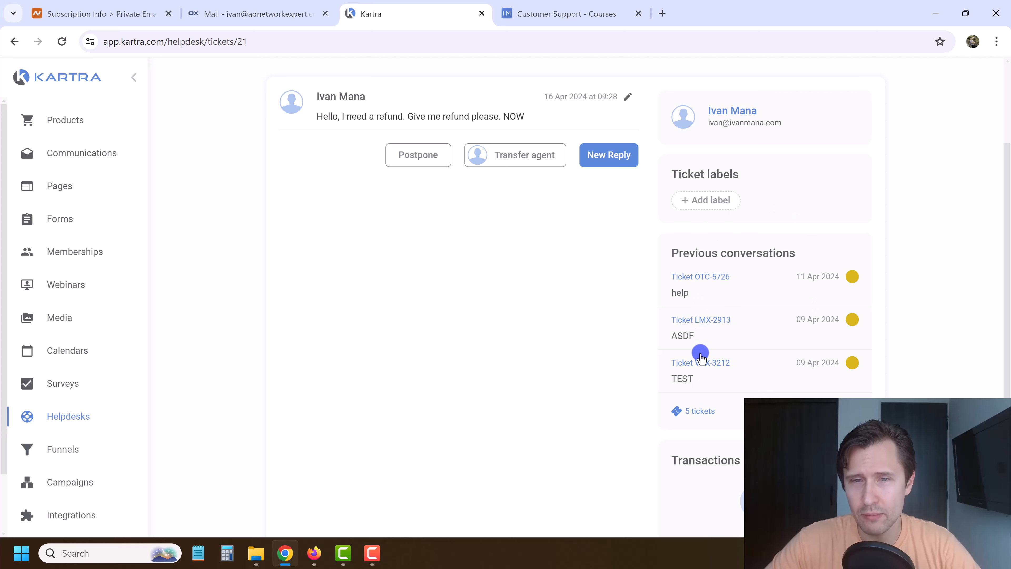
pyautogui.scroll(3, 702, 354)
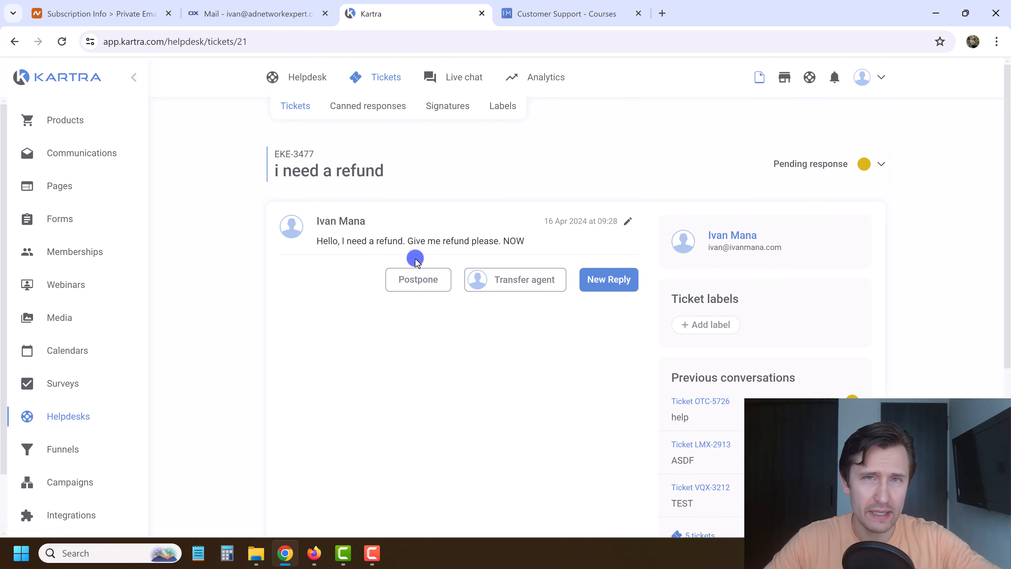
pyautogui.click(420, 286)
pyautogui.click(362, 310)
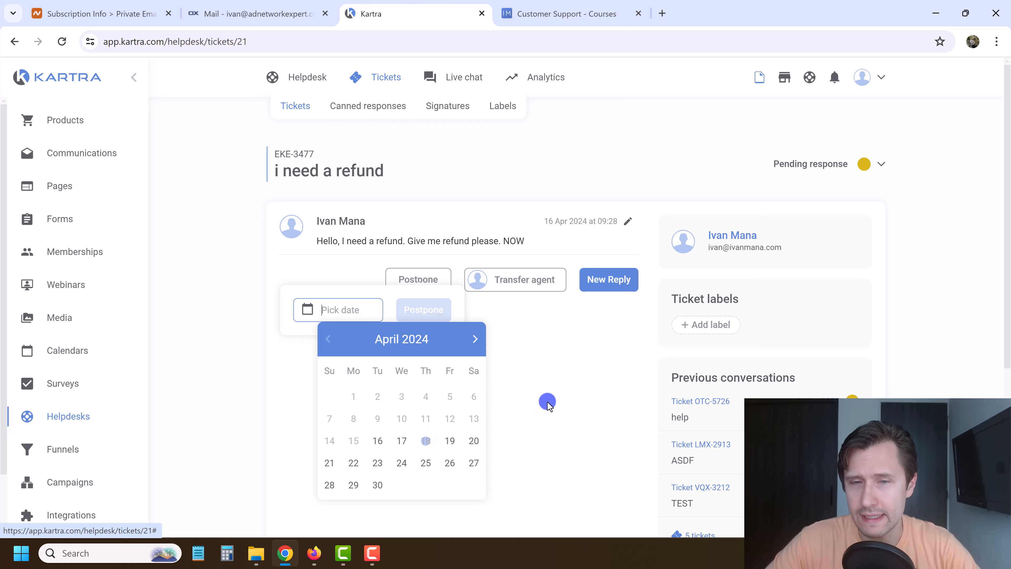
pyautogui.click(559, 393)
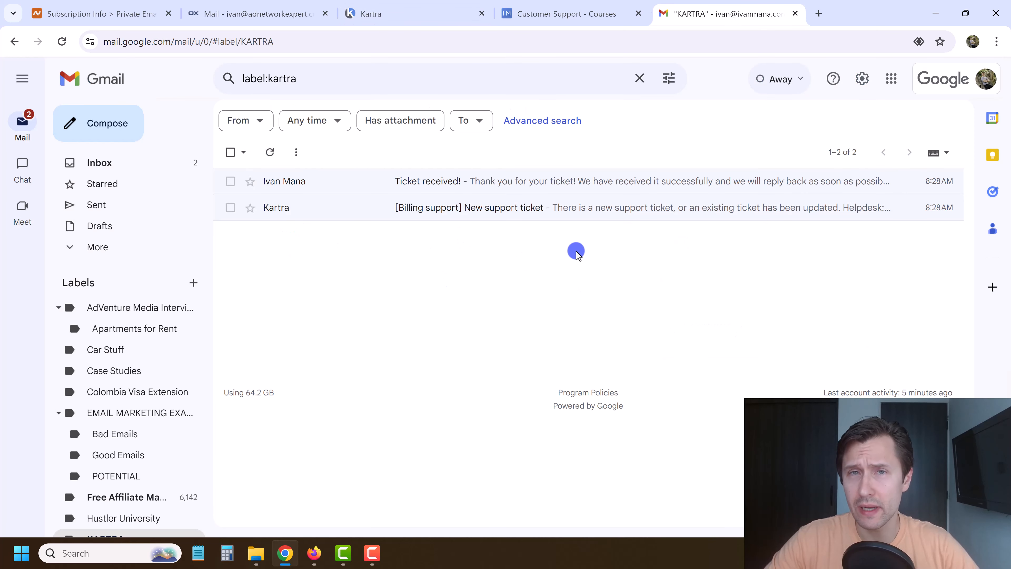
# Read the '[Billing support] New support ticket' email in Gmail, then return to the Kartra ticket.
pyautogui.click(945, 78)
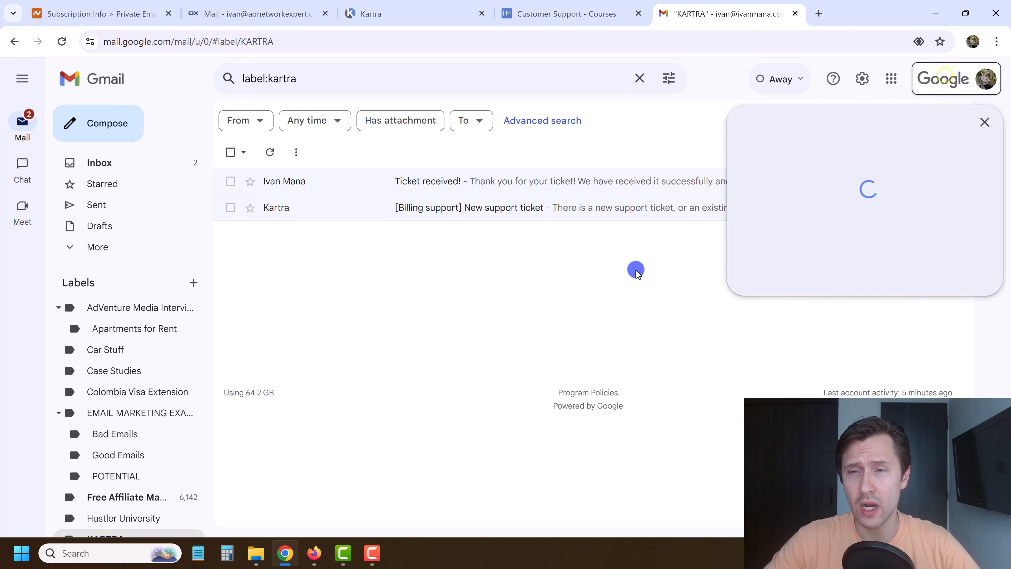
pyautogui.click(461, 301)
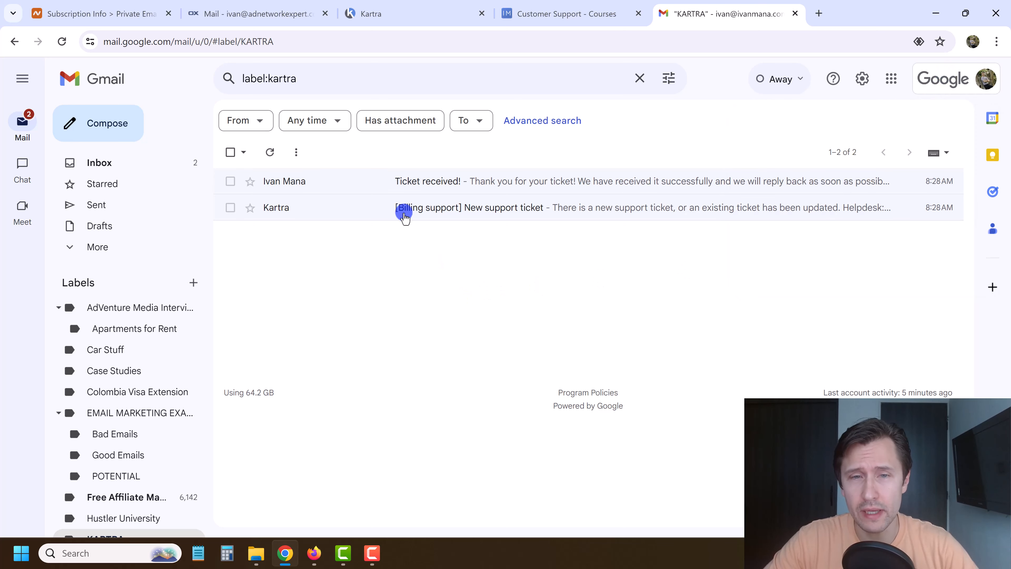
pyautogui.click(404, 215)
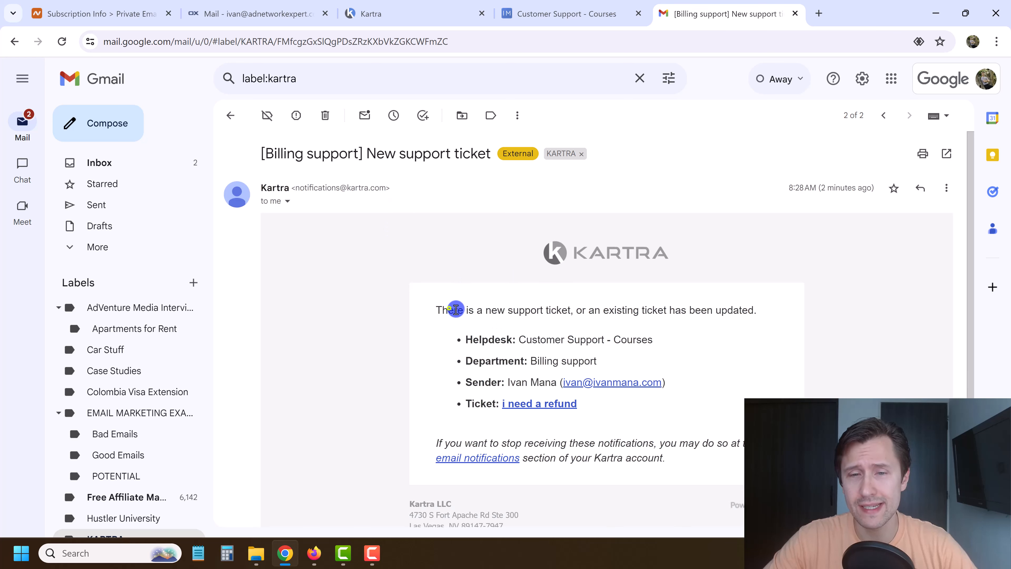
pyautogui.moveTo(456, 310); pyautogui.dragTo(749, 310)
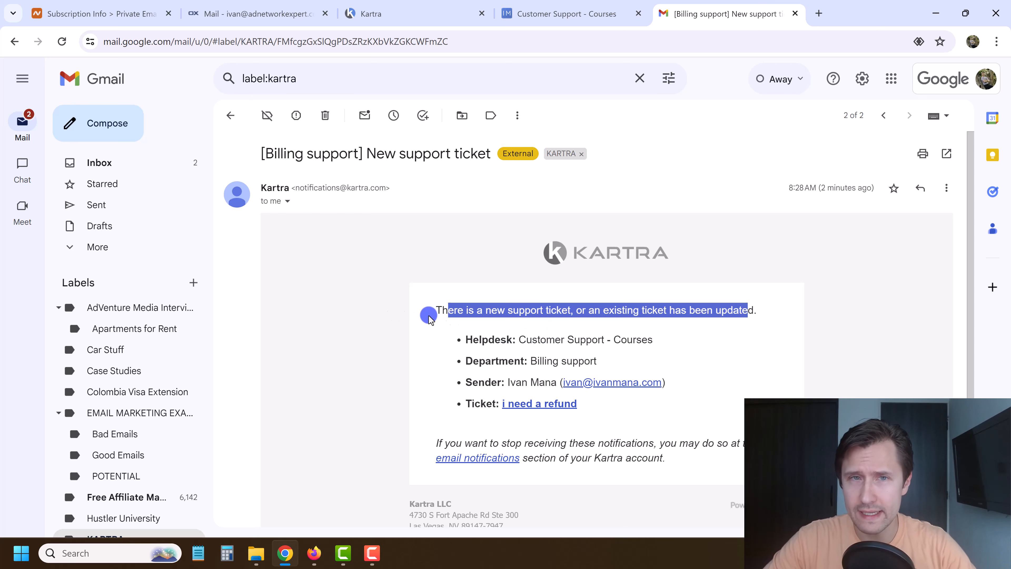
pyautogui.click(404, 12)
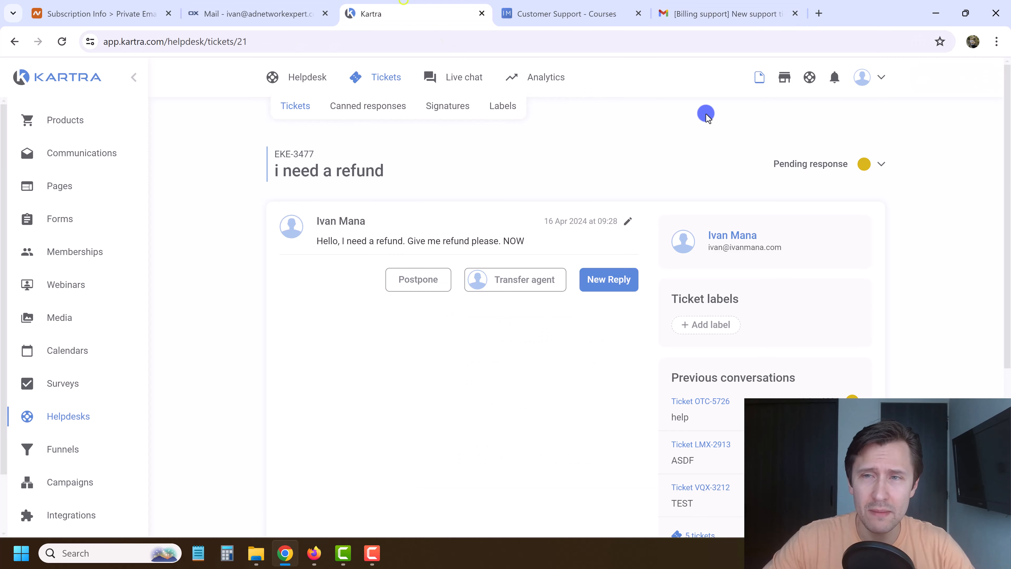
pyautogui.click(872, 79)
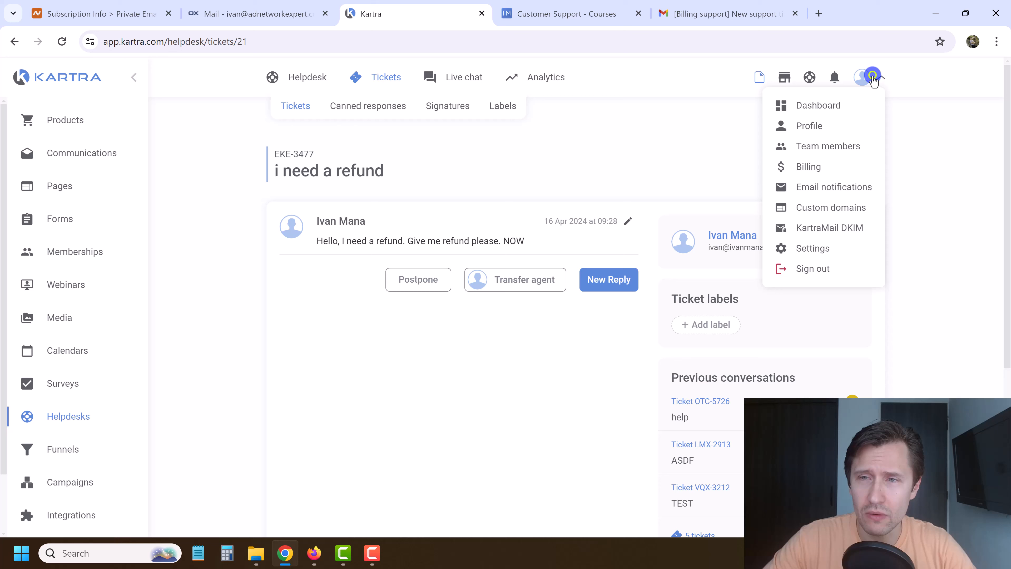
pyautogui.rightClick(809, 124)
pyautogui.click(844, 133)
pyautogui.click(522, 163)
pyautogui.click(524, 4)
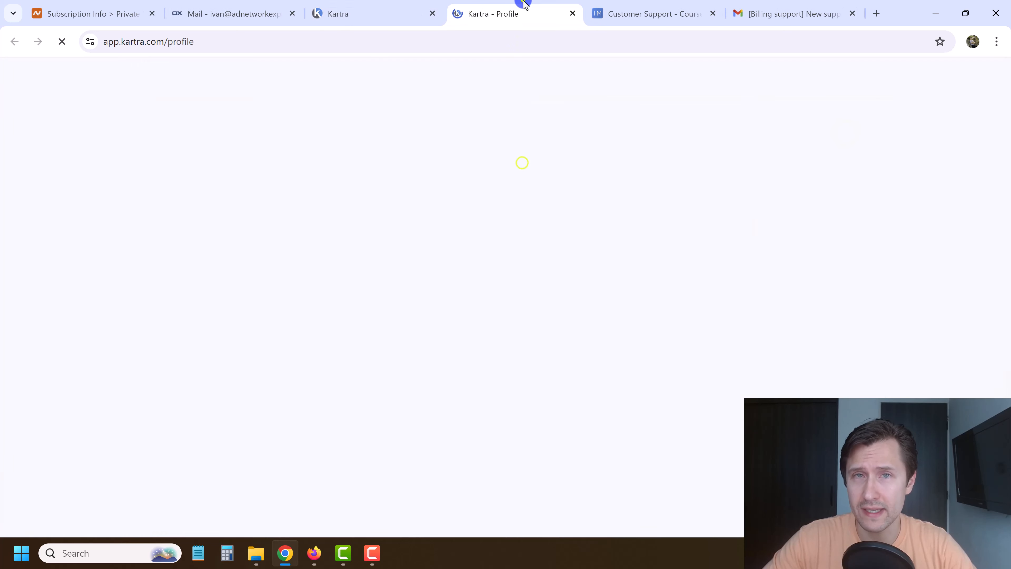
pyautogui.scroll(-3, 502, 358)
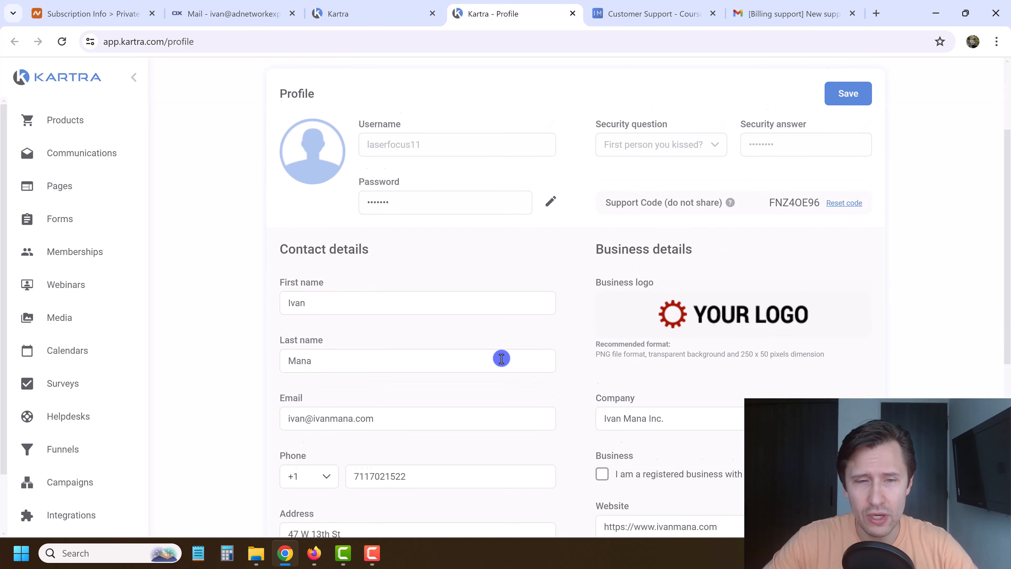
pyautogui.scroll(-1, 502, 359)
pyautogui.tripleClick(333, 354)
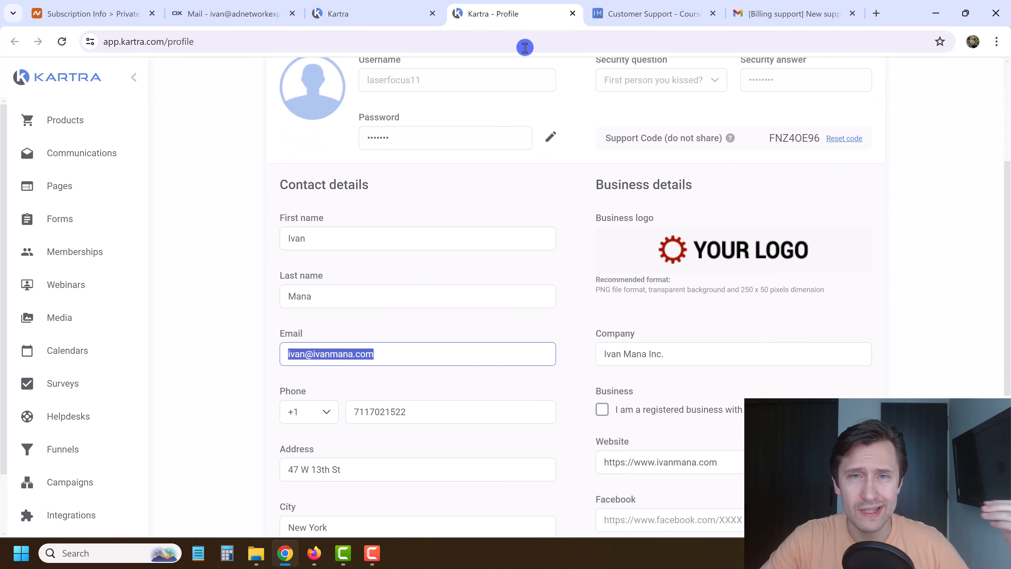
pyautogui.click(572, 15)
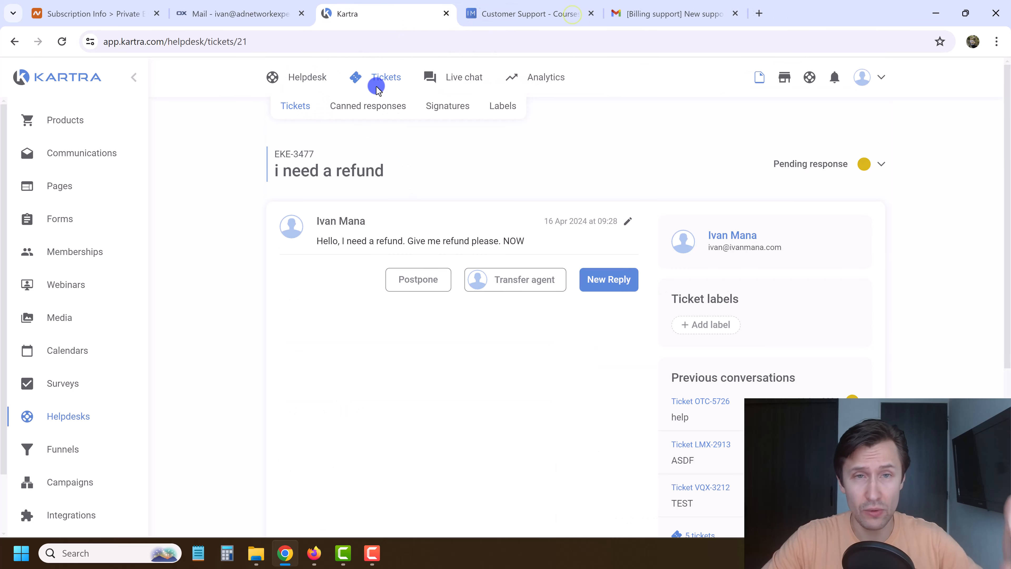
# In Gmail, open the 'Ticket received!' confirmation from the Kartra email list.
pyautogui.click(725, 6)
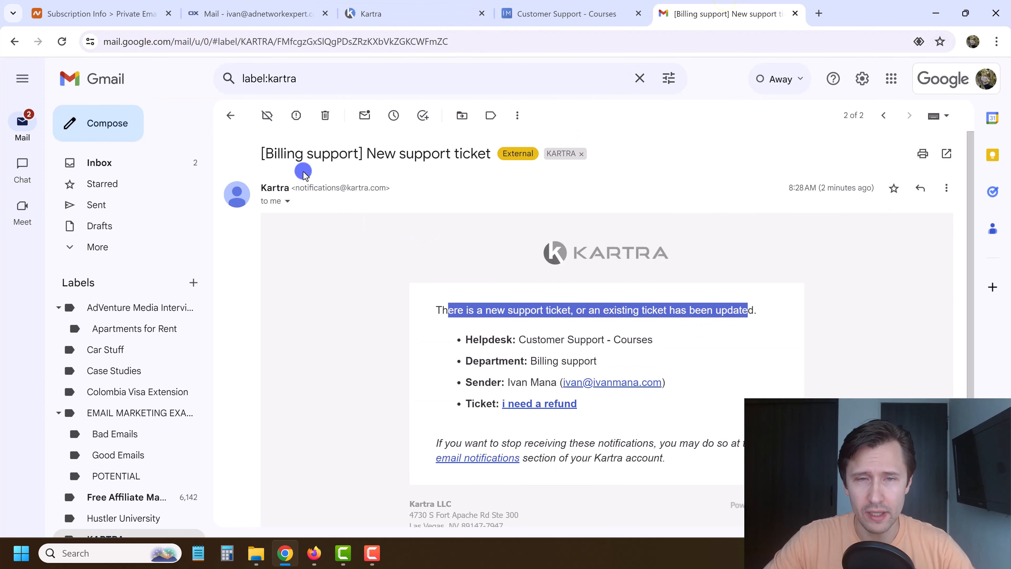
pyautogui.click(230, 115)
pyautogui.click(442, 185)
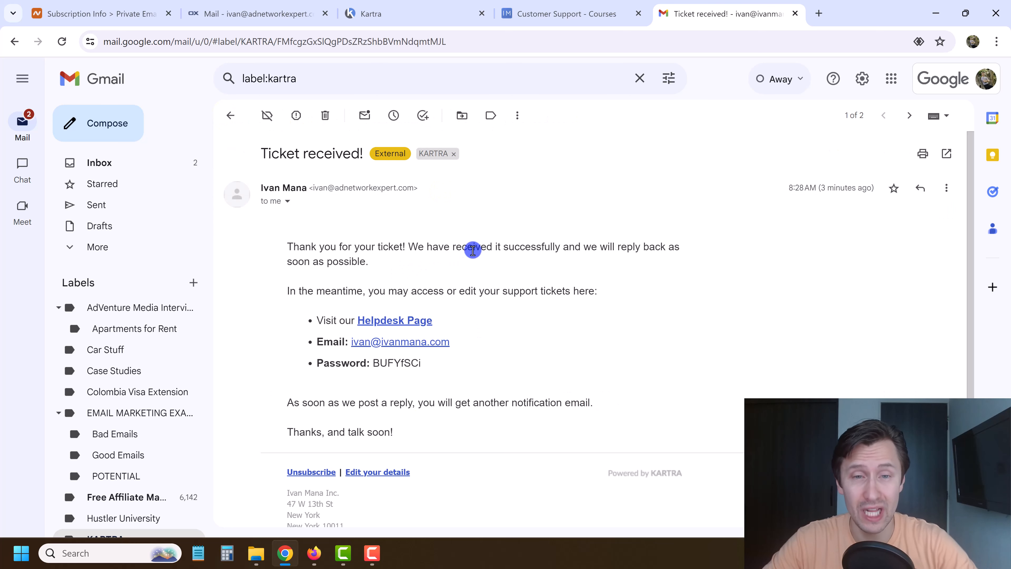
# Highlight the confirmation's thank-you text, ticket access lines and helpdesk login details, then return to Kartra.
pyautogui.moveTo(325, 241); pyautogui.dragTo(426, 266)
pyautogui.click(487, 287)
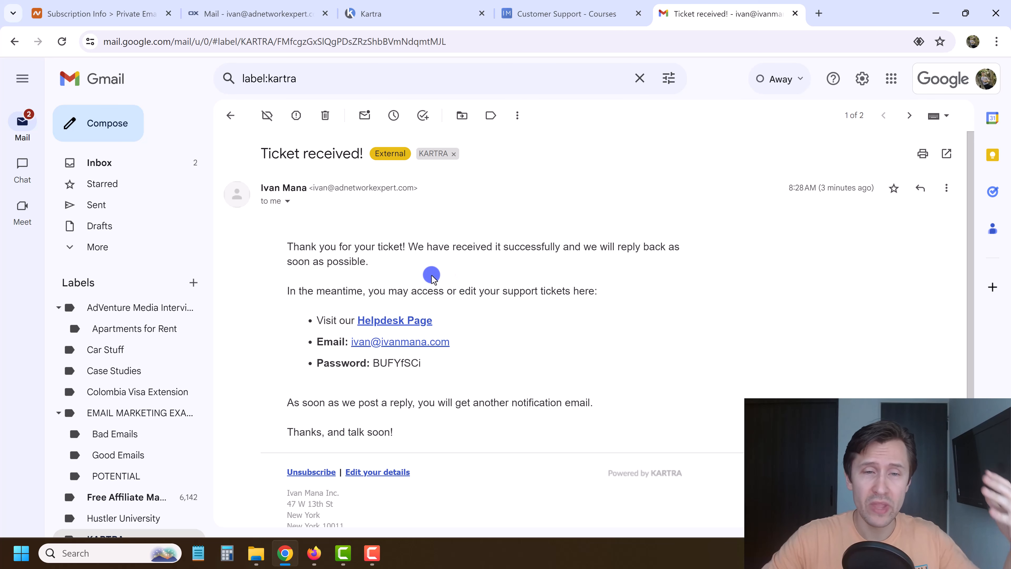
pyautogui.moveTo(318, 257); pyautogui.dragTo(510, 298)
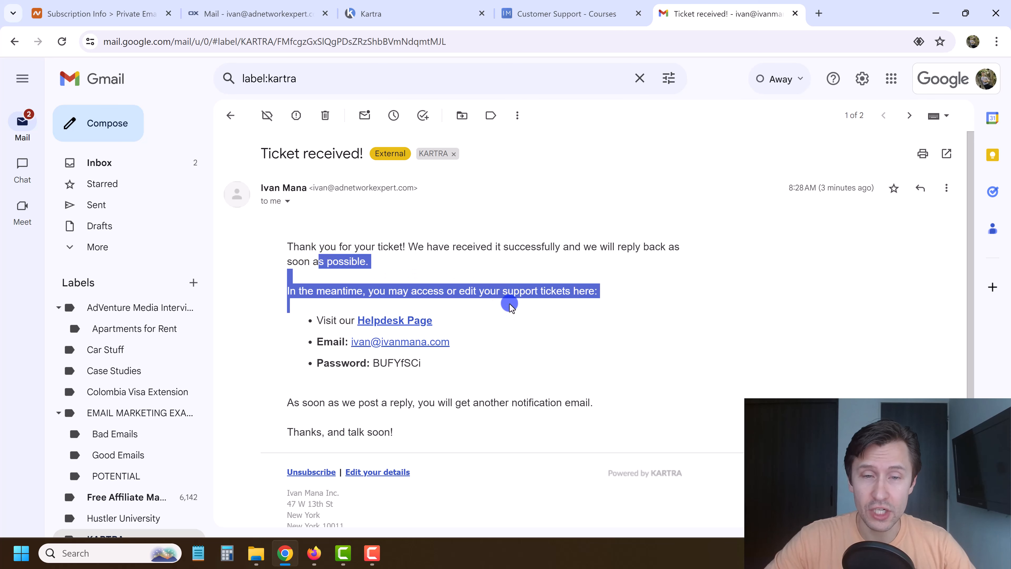
pyautogui.click(484, 289)
pyautogui.doubleClick(394, 364)
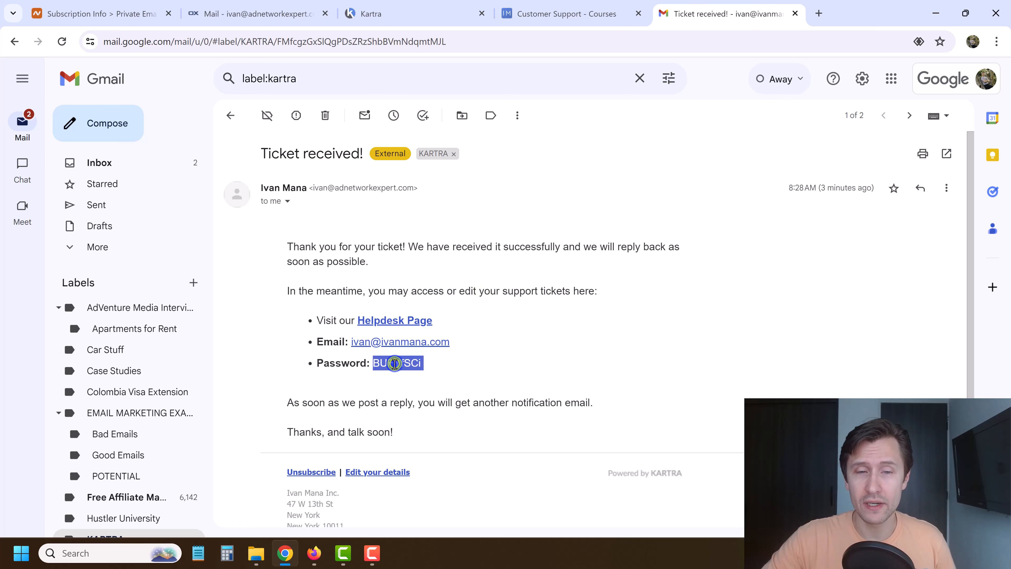
pyautogui.moveTo(466, 337); pyautogui.dragTo(348, 335)
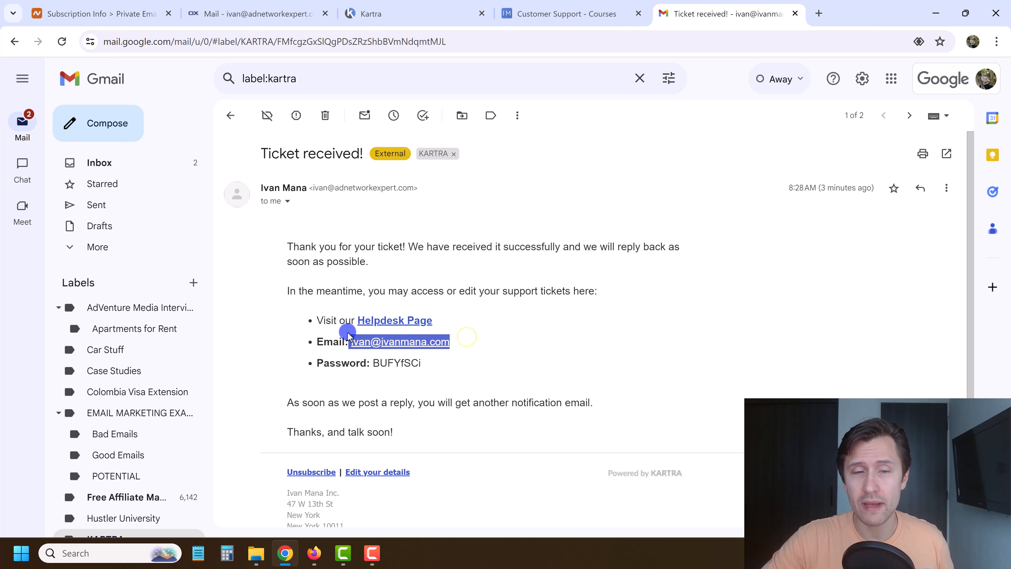
pyautogui.click(335, 276)
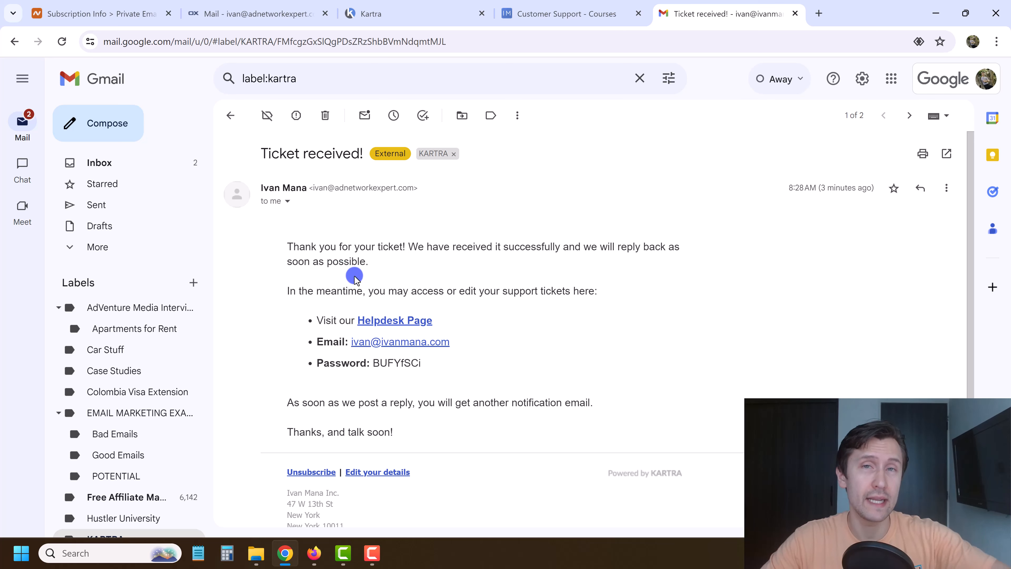
pyautogui.click(398, 7)
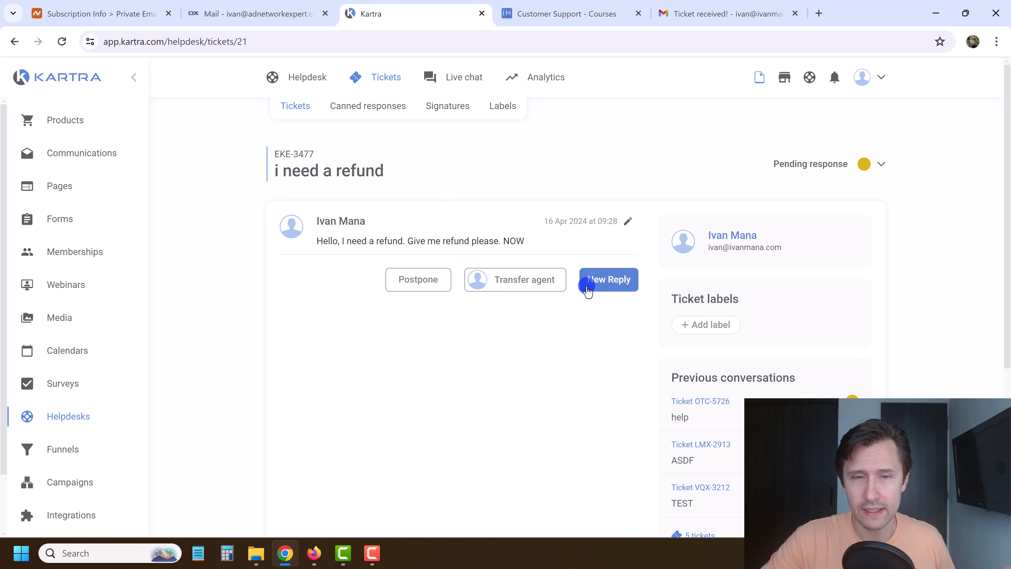
# Write a new reply: 'Hello, what do you mean by that? Can you please clarify?'.
pyautogui.click(605, 279)
pyautogui.click(408, 430)
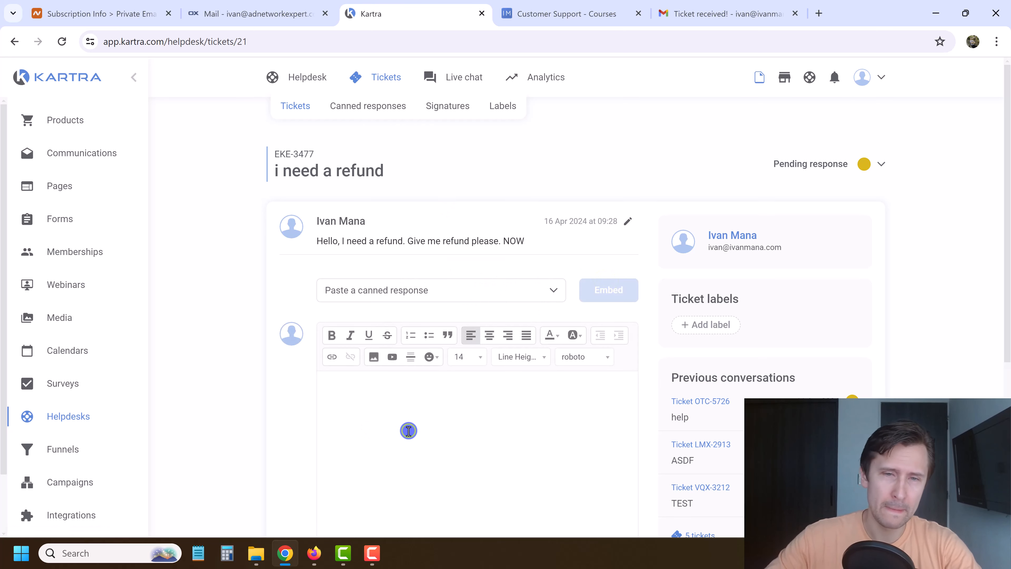
pyautogui.click(429, 290)
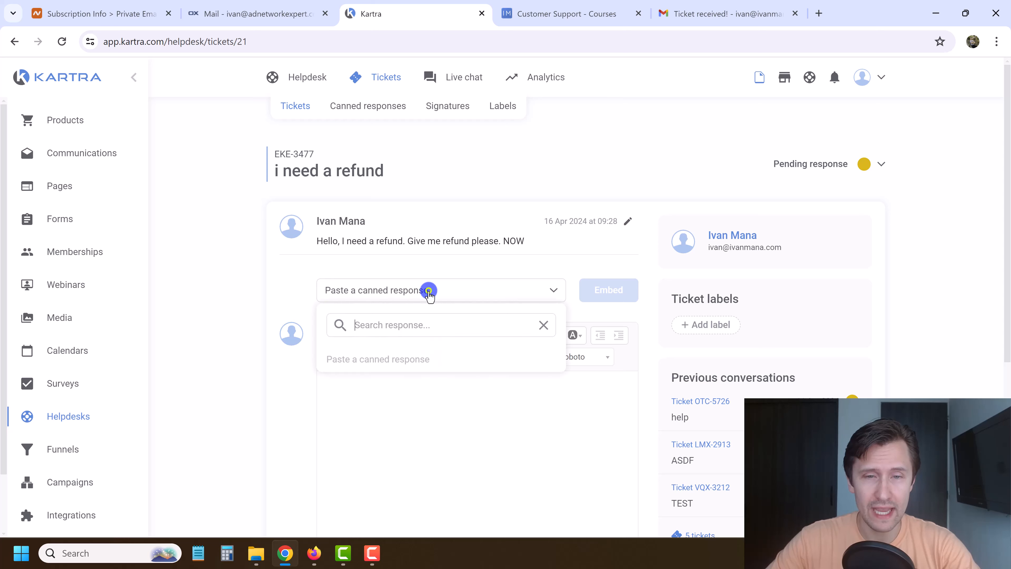
pyautogui.click(293, 275)
pyautogui.click(378, 393)
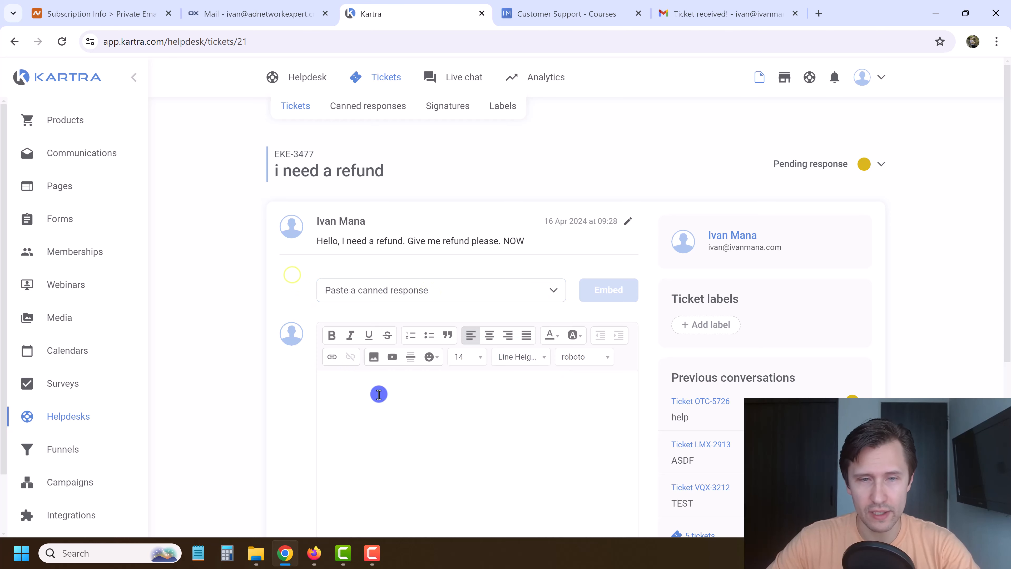
pyautogui.scroll(-2, 283, 315)
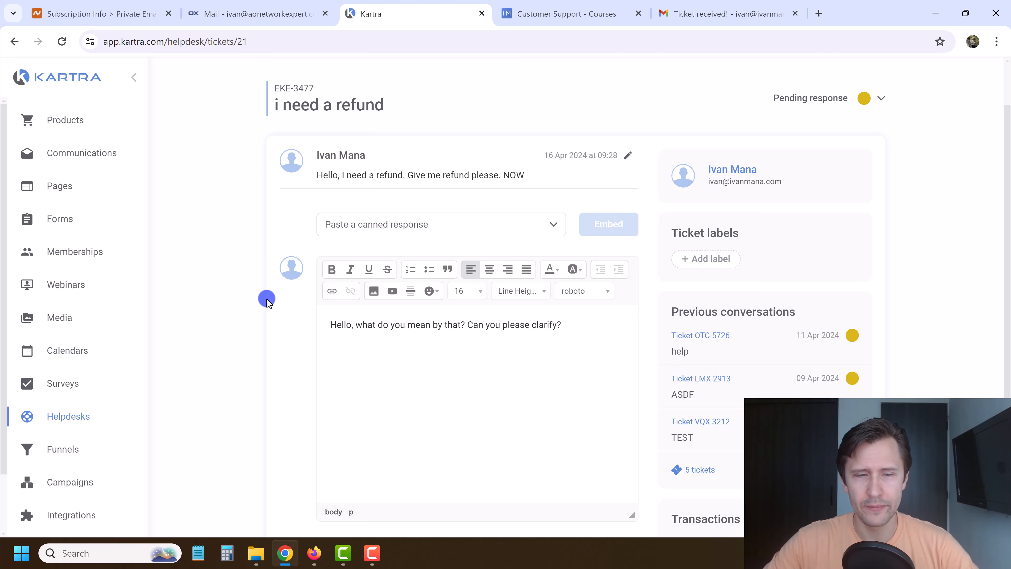
pyautogui.scroll(-3, 368, 366)
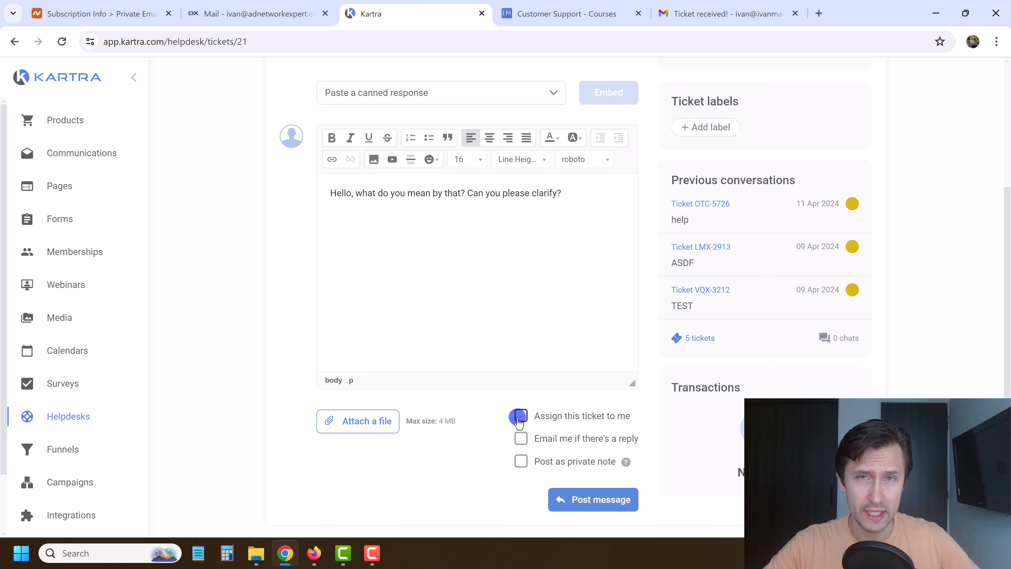
# Turn off self-assignment, keep the reply public rather than a private note, and post it.
pyautogui.click(519, 418)
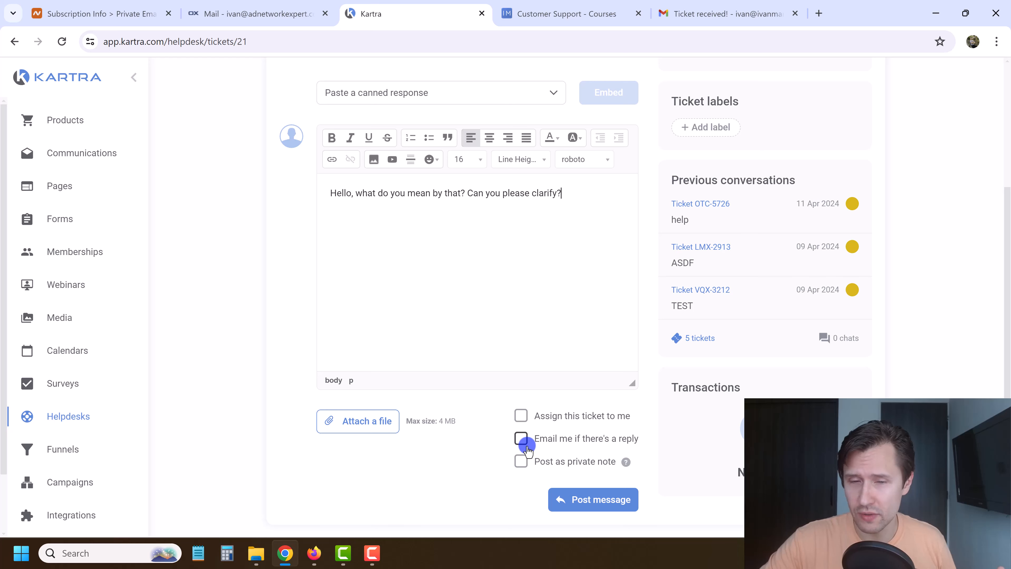
pyautogui.click(521, 461)
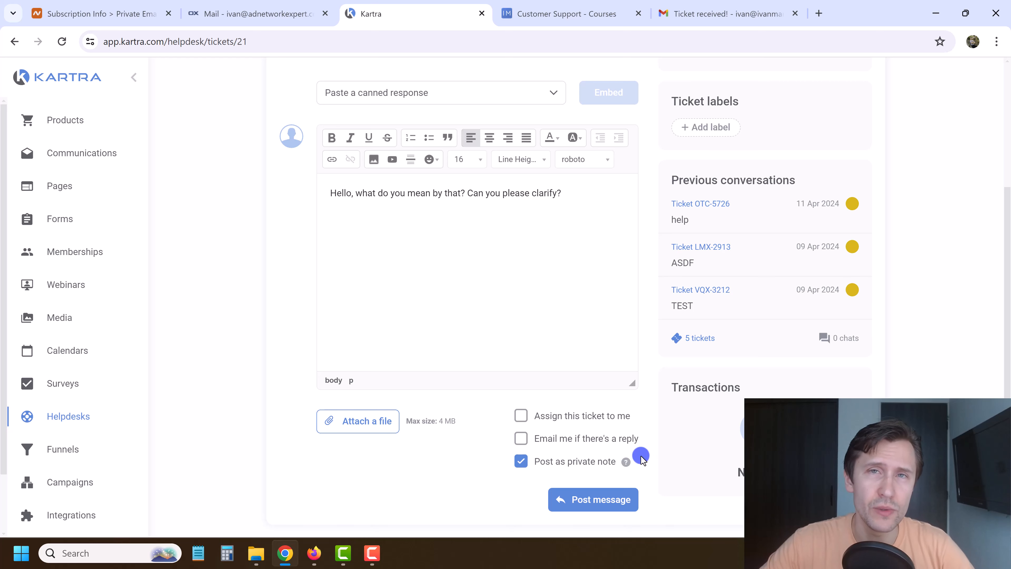
pyautogui.click(521, 461)
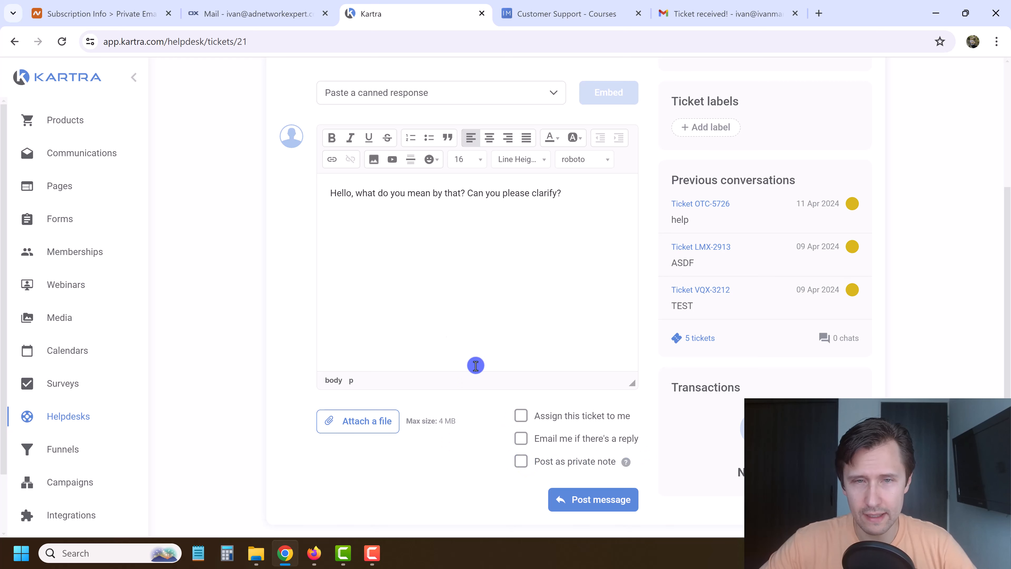
pyautogui.click(582, 501)
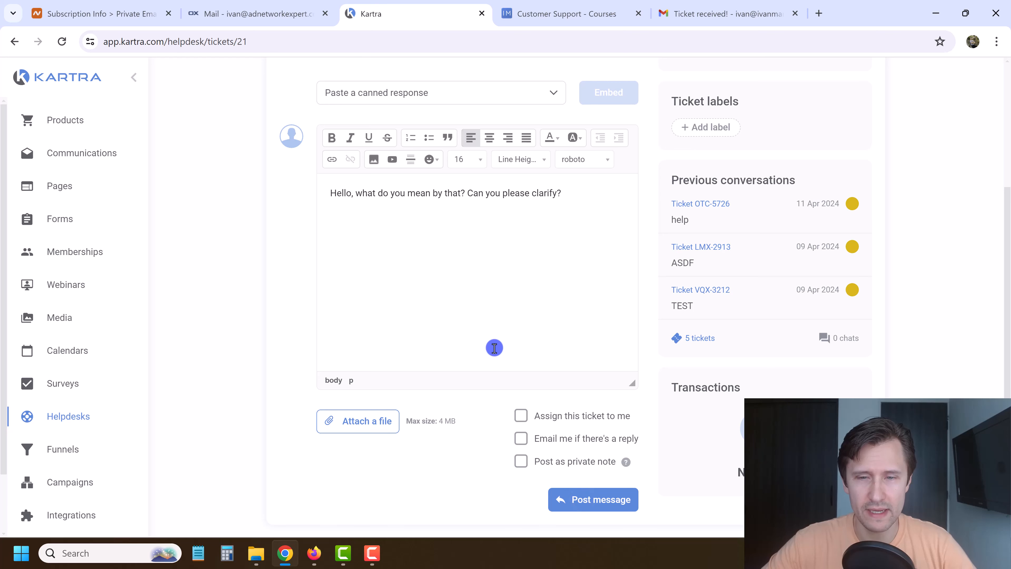
pyautogui.click(583, 498)
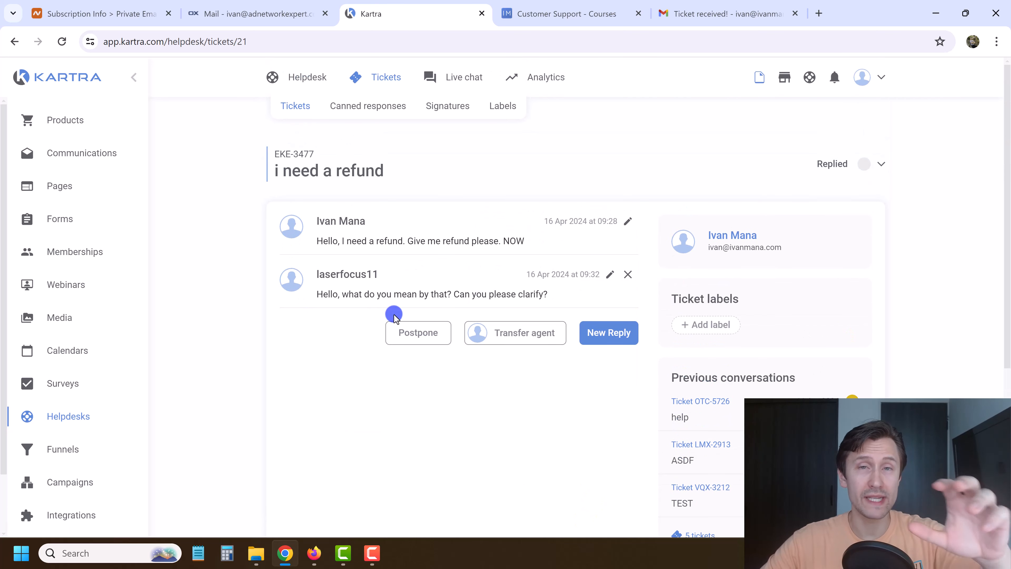
pyautogui.click(711, 6)
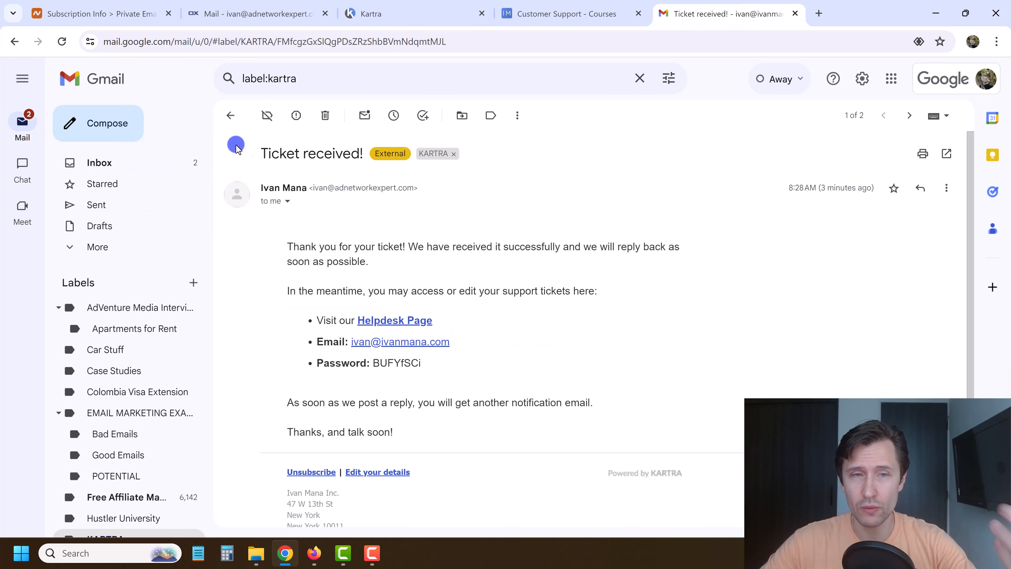
# Reload the KARTRA label and open the 'i need a refund' notification email to review it.
pyautogui.click(228, 116)
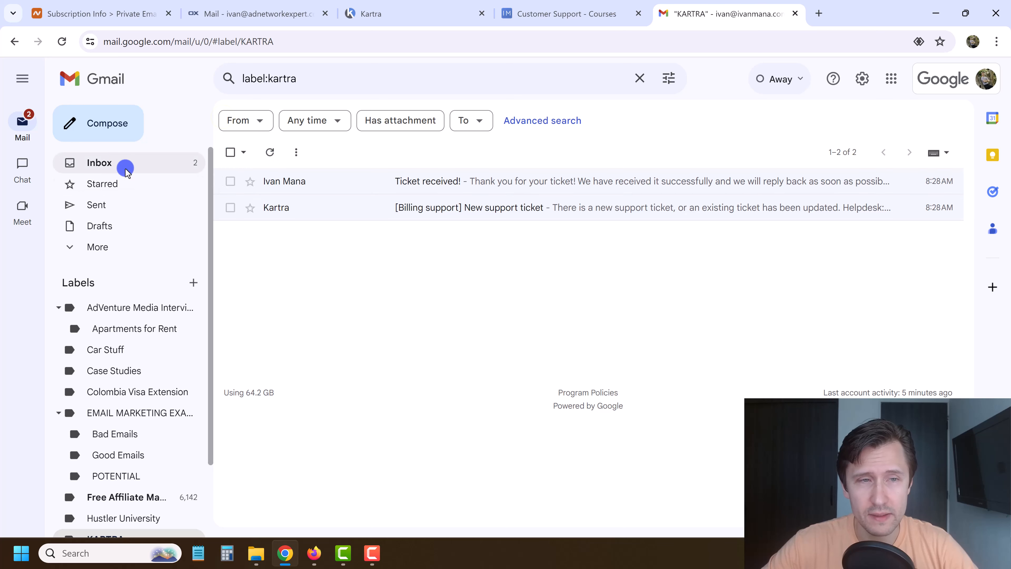
pyautogui.click(61, 41)
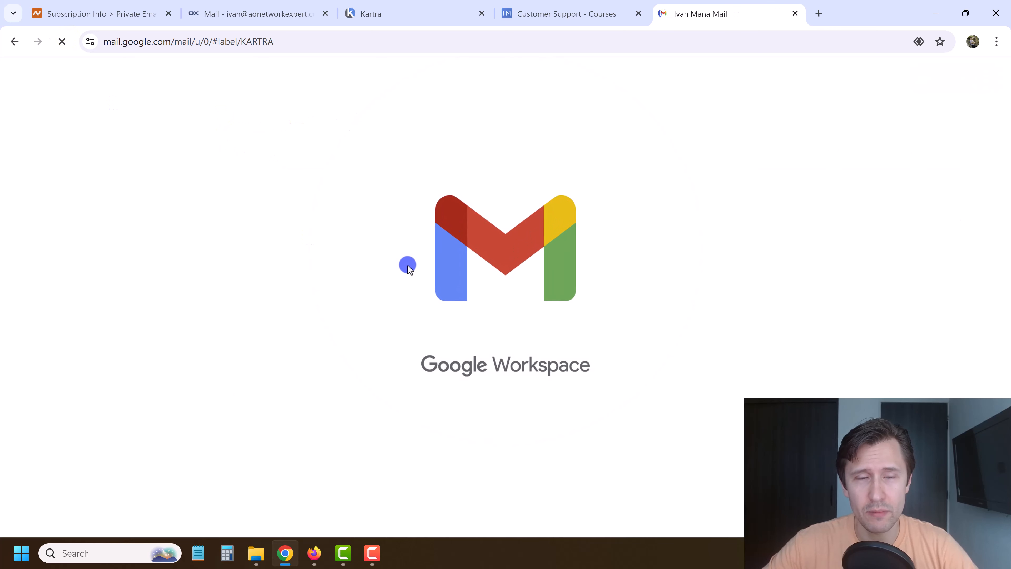
pyautogui.click(433, 182)
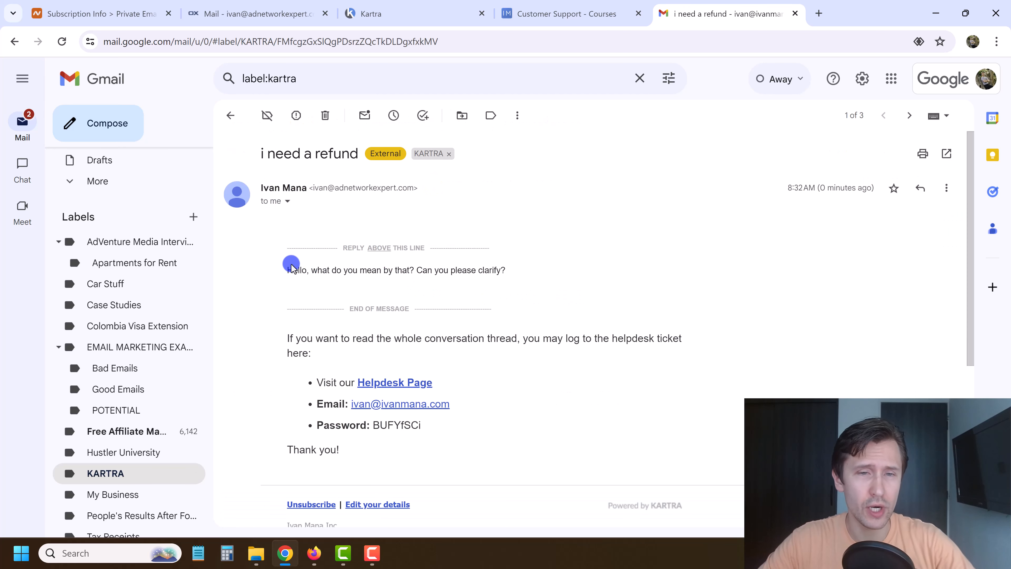
pyautogui.moveTo(285, 271); pyautogui.dragTo(462, 271)
pyautogui.click(454, 273)
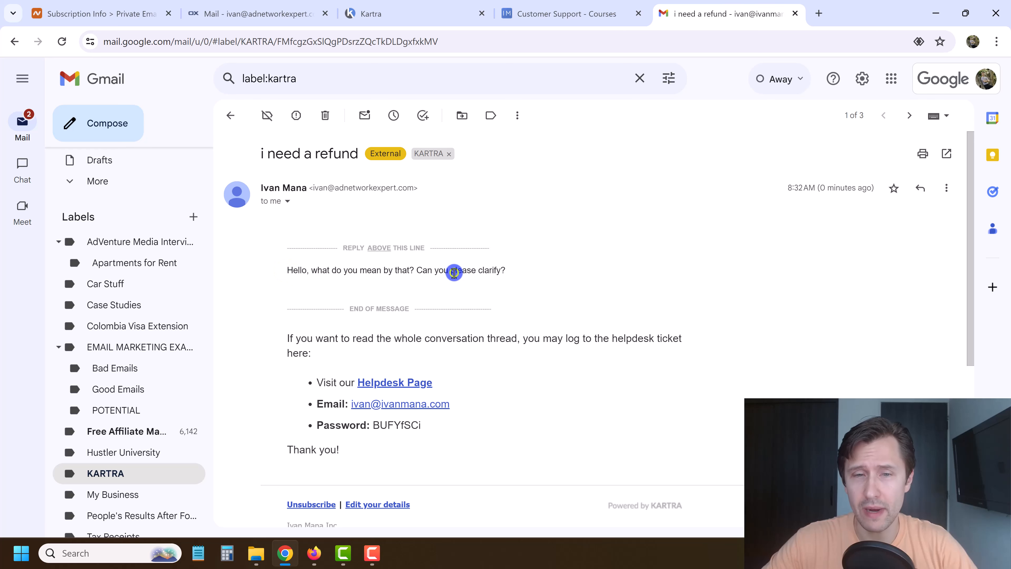
pyautogui.scroll(-7, 493, 270)
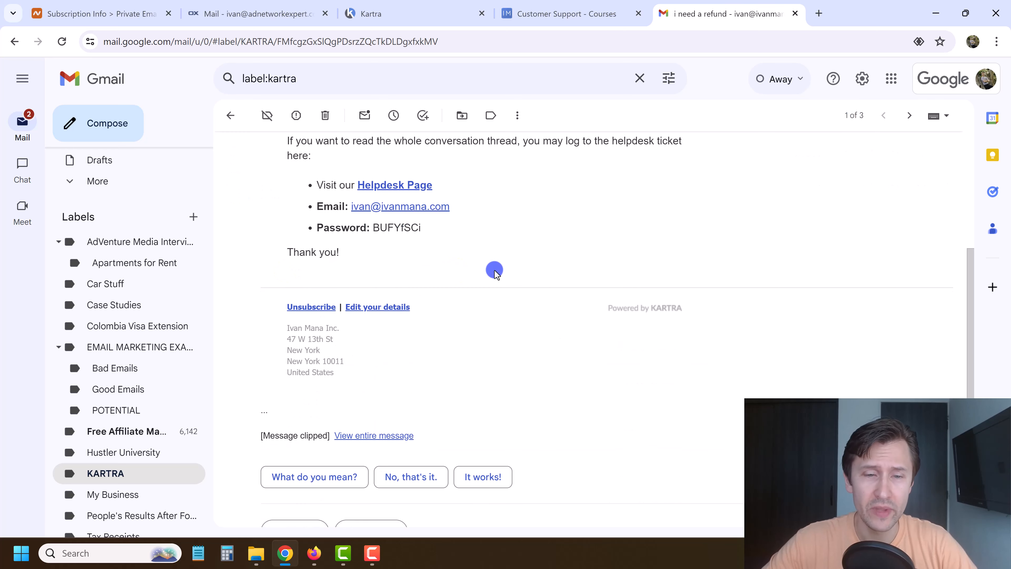
pyautogui.scroll(5, 402, 394)
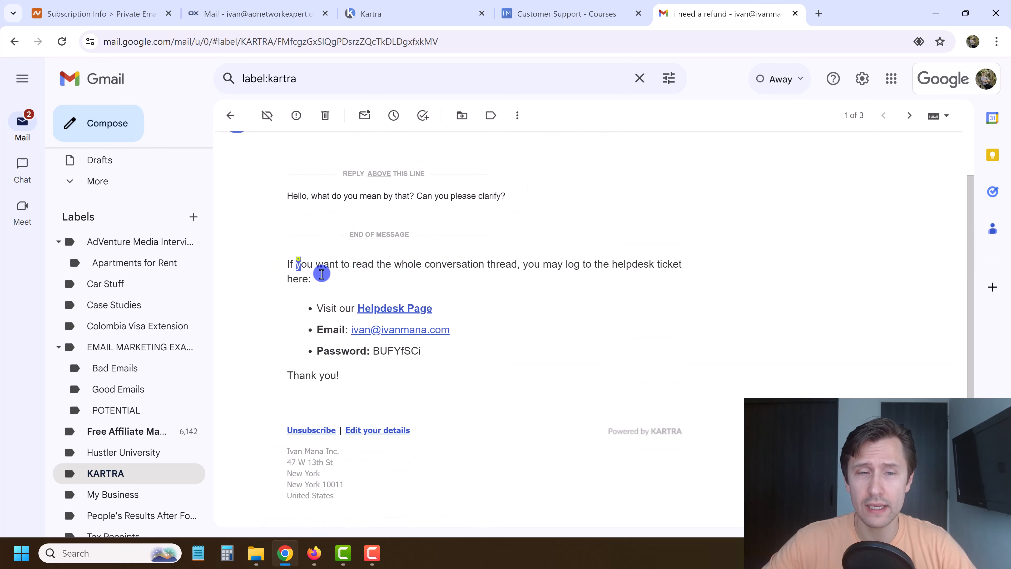
pyautogui.moveTo(322, 274); pyautogui.dragTo(421, 361)
pyautogui.click(426, 363)
pyautogui.scroll(2, 486, 253)
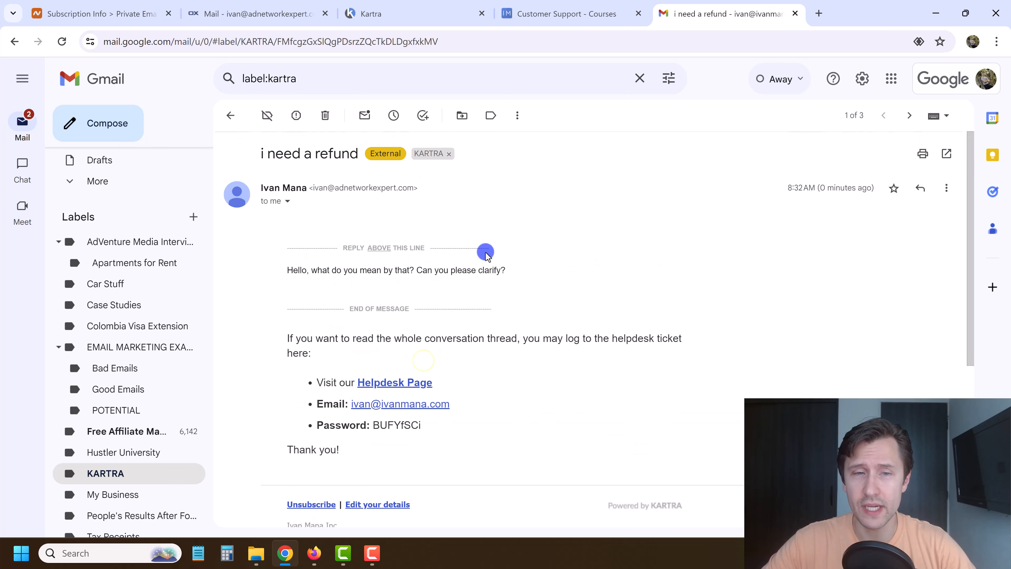
pyautogui.scroll(-5, 362, 294)
# Reply to the notification with 'I NEED A REFUND. DON'T YOU GET IT??' and send it.
pyautogui.click(300, 458)
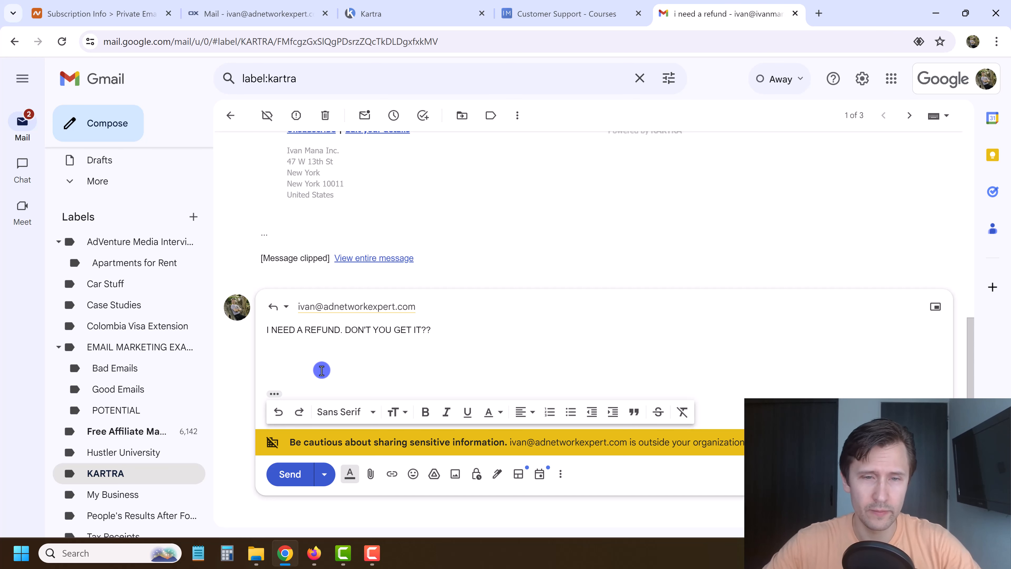
pyautogui.click(296, 473)
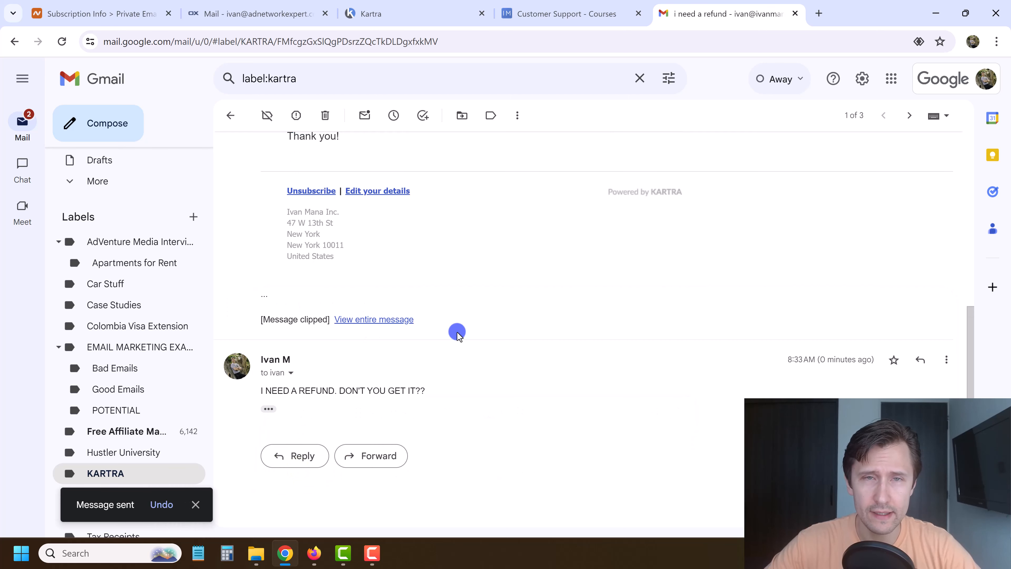
pyautogui.scroll(5, 457, 334)
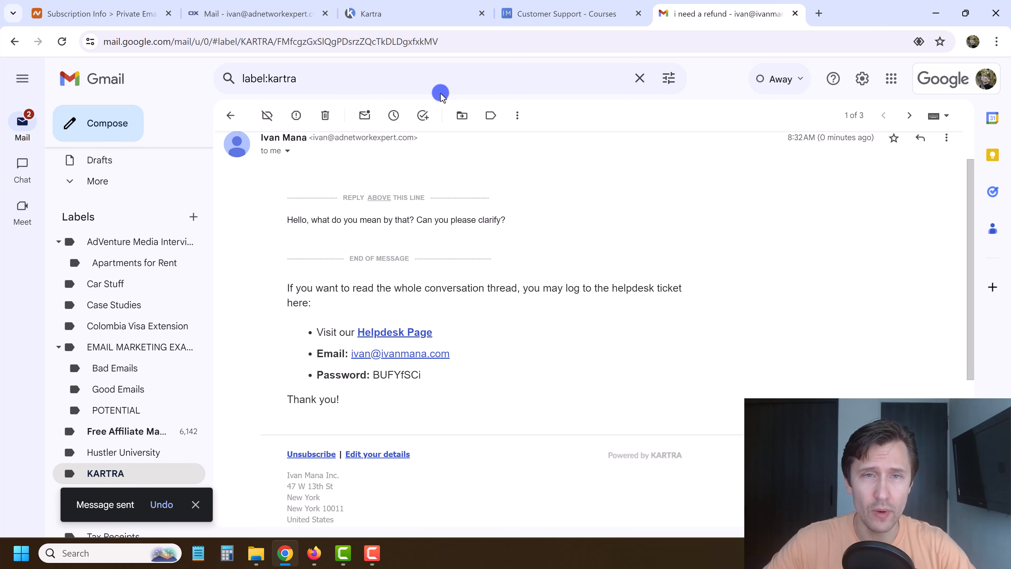
pyautogui.click(394, 13)
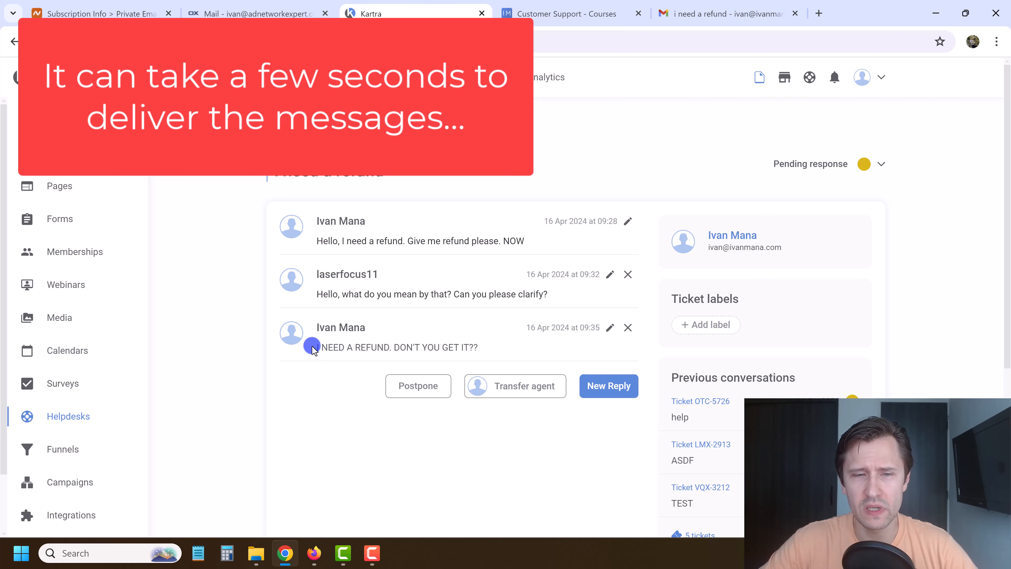
# Check the customer's emailed refund demand in the Kartra ticket thread, then go to Private Email.
pyautogui.moveTo(317, 346); pyautogui.dragTo(437, 348)
pyautogui.click(437, 347)
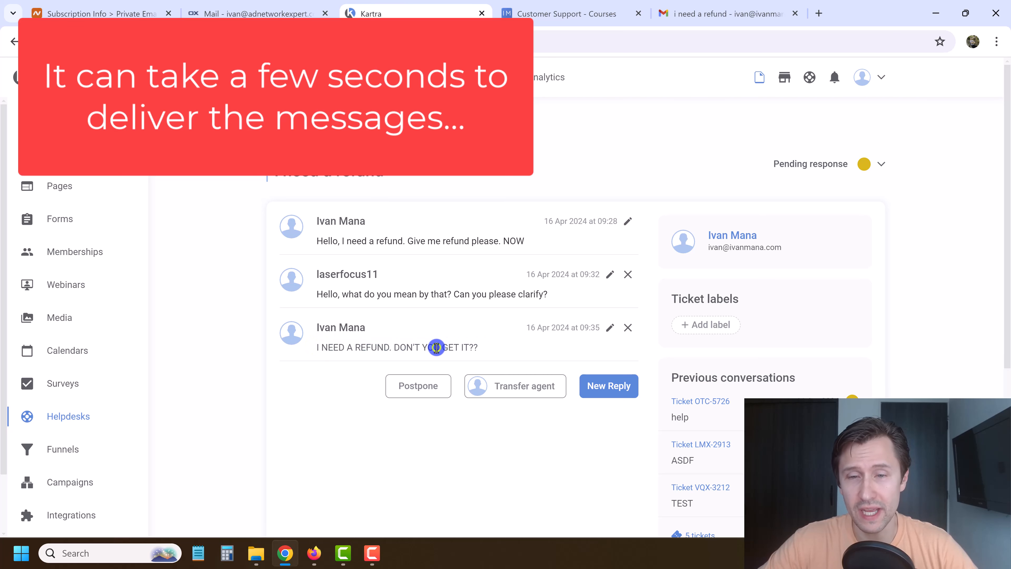
pyautogui.click(263, 8)
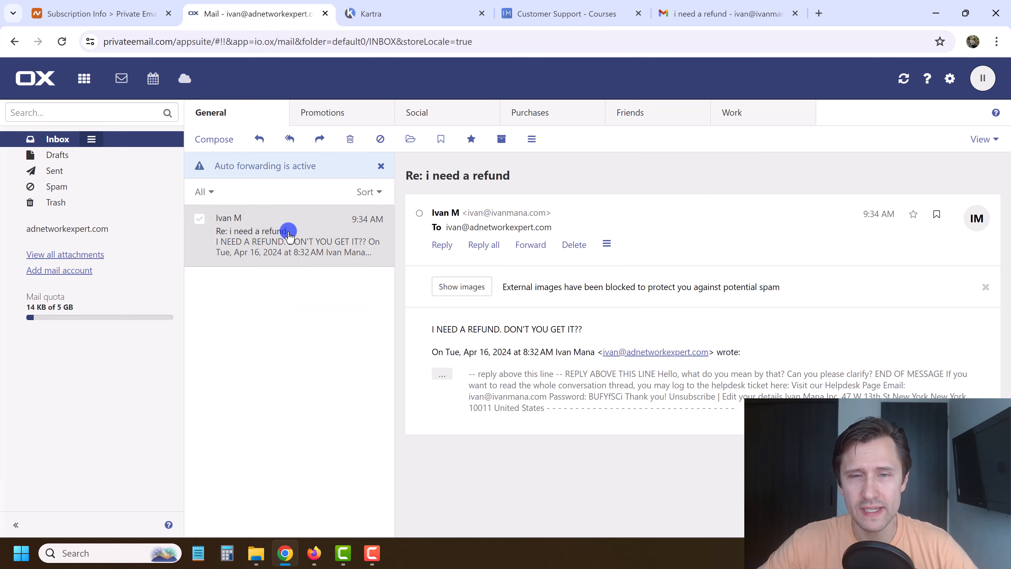
# Start another Gmail reply on the refund thread and check its recipient details.
pyautogui.click(717, 9)
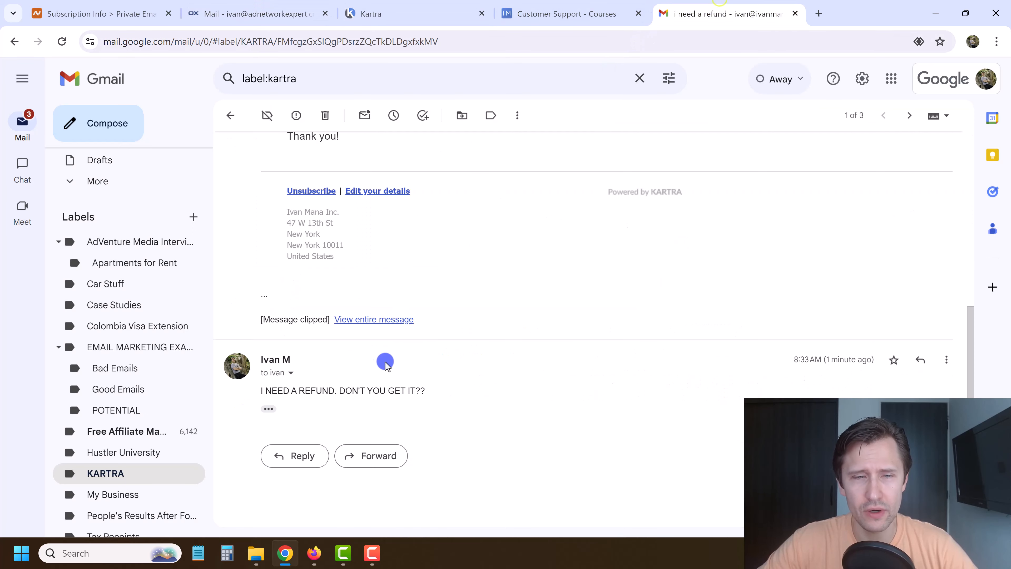
pyautogui.click(300, 456)
pyautogui.click(303, 353)
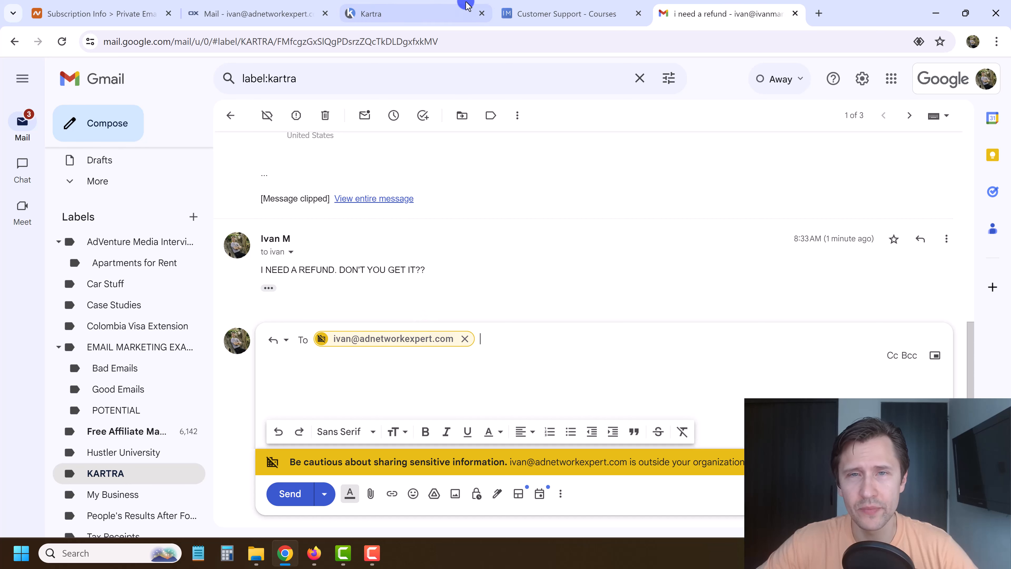
# Open 'Re: i need a refund' in Private Email, compare it with Kartra and Gmail, then open settings.
pyautogui.click(299, 4)
pyautogui.click(286, 235)
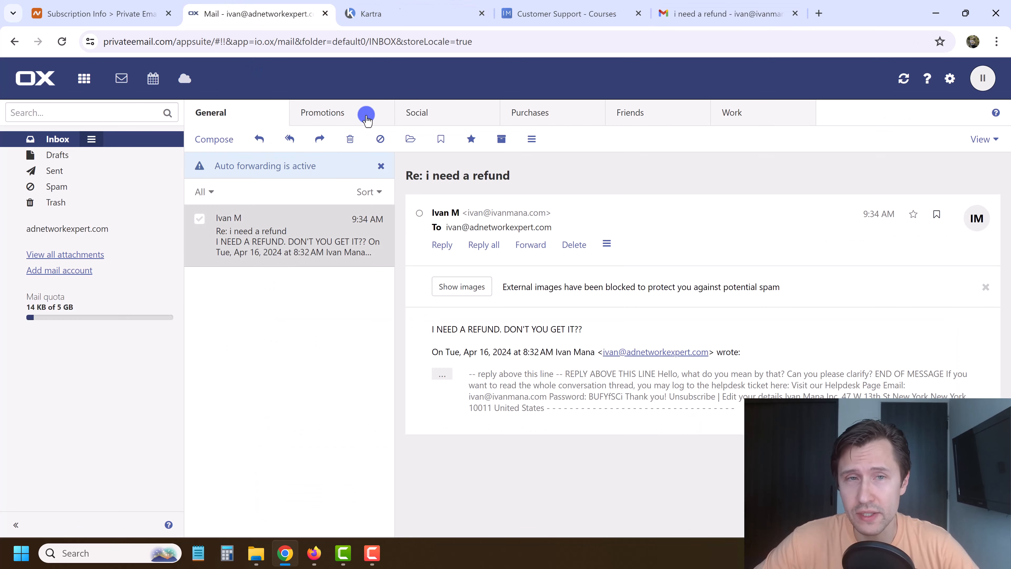
pyautogui.click(408, 4)
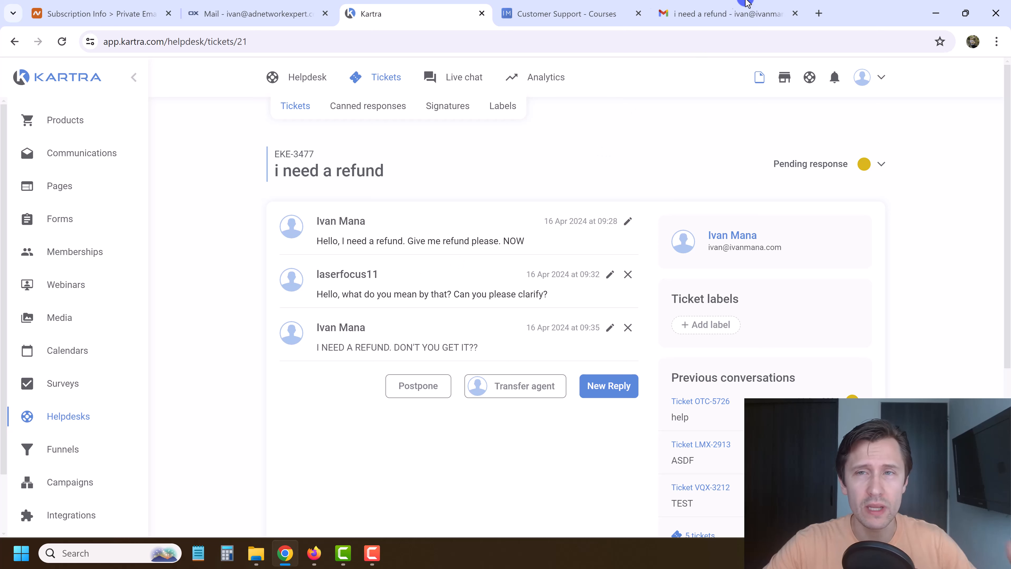
pyautogui.click(734, 5)
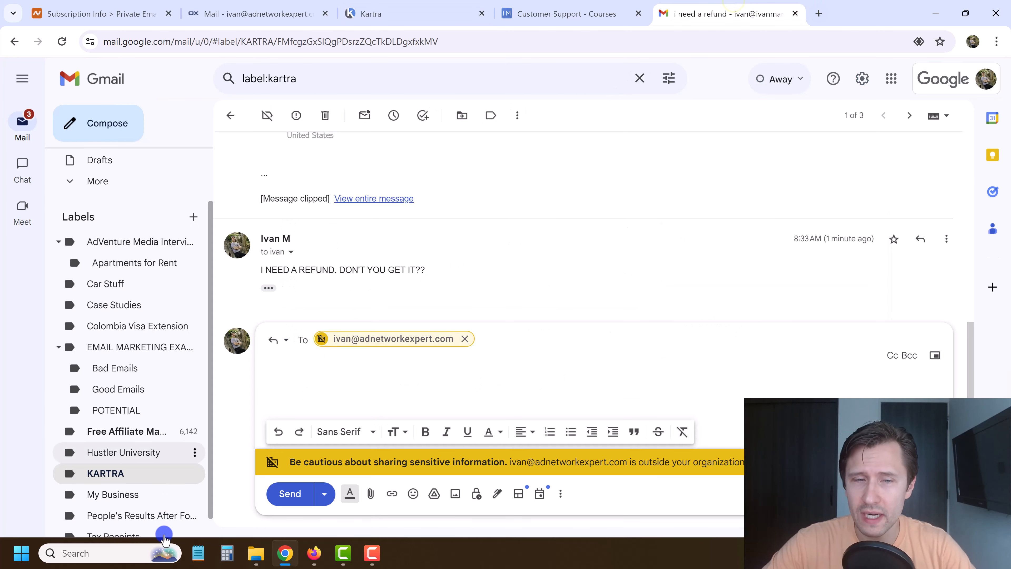
pyautogui.click(371, 6)
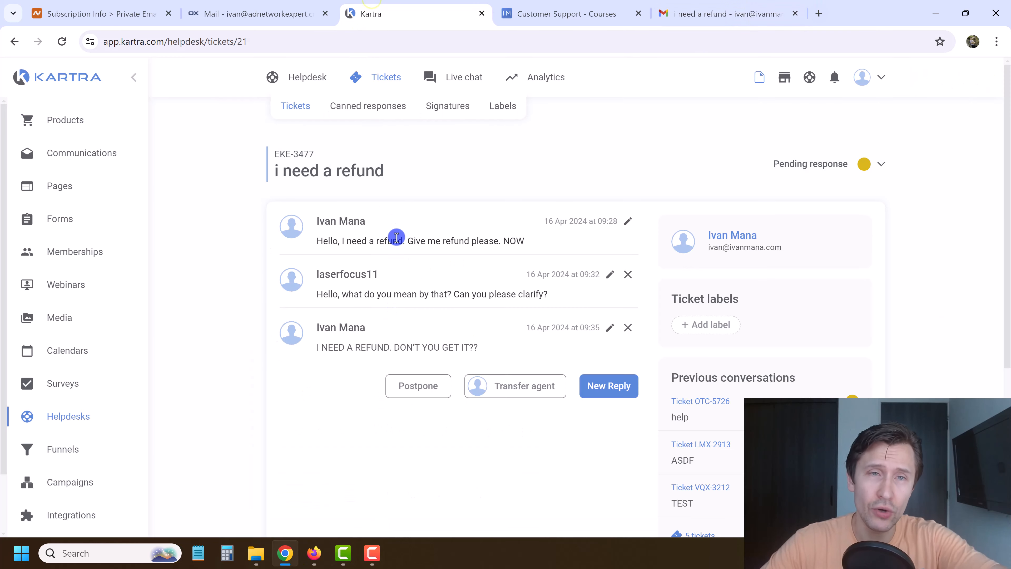
pyautogui.click(271, 6)
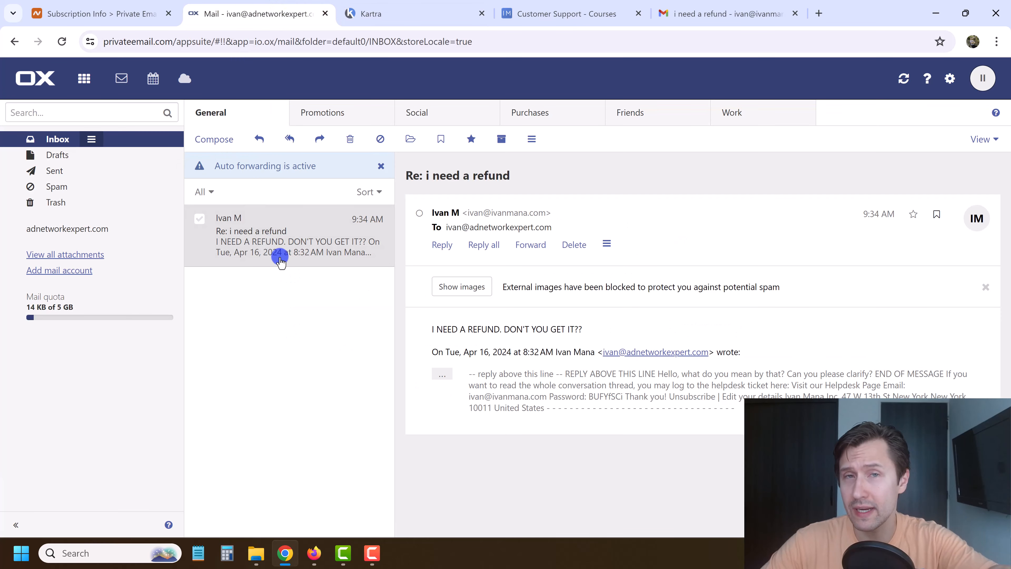
pyautogui.click(253, 167)
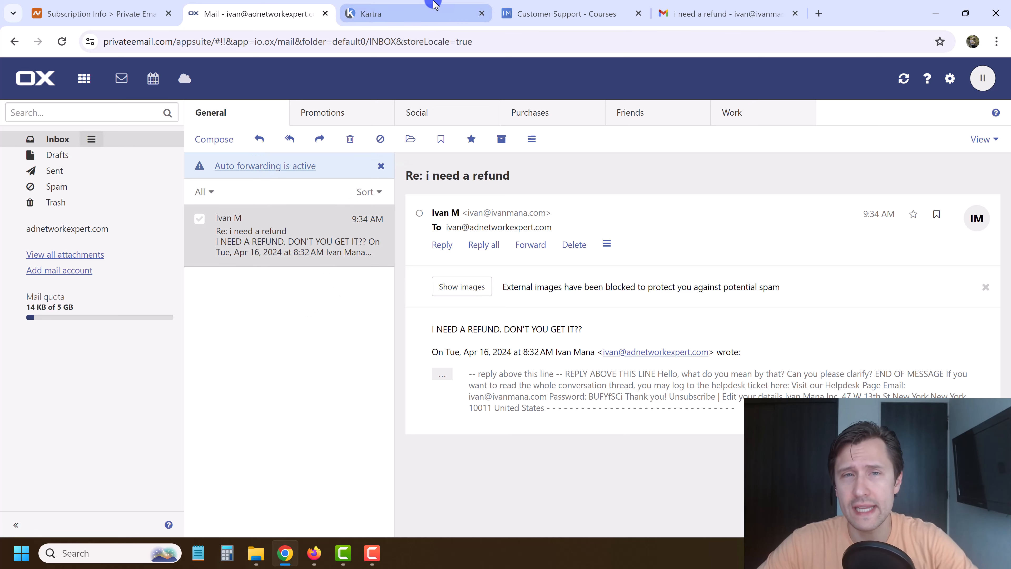
pyautogui.click(950, 78)
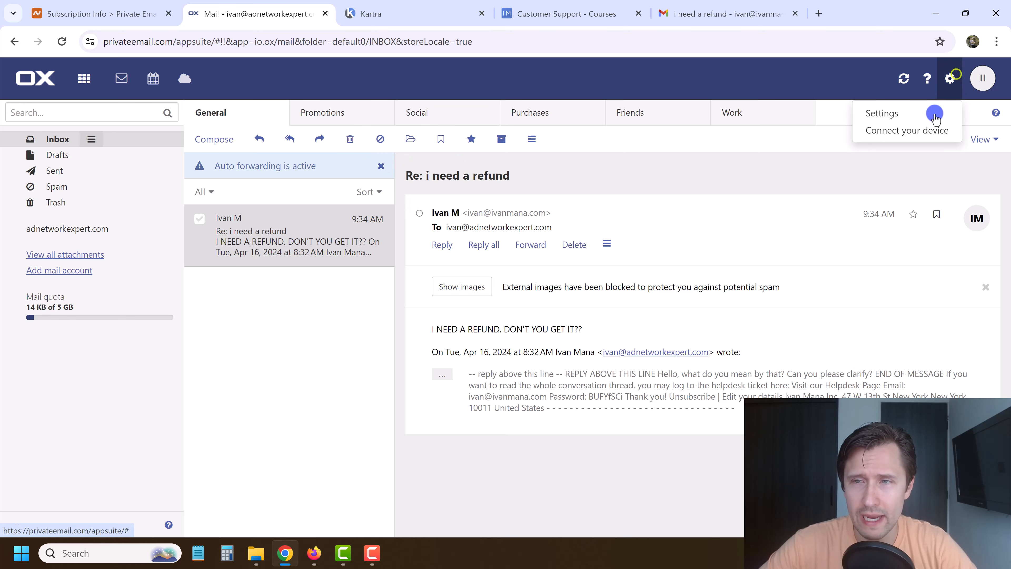
pyautogui.click(935, 119)
pyautogui.click(456, 181)
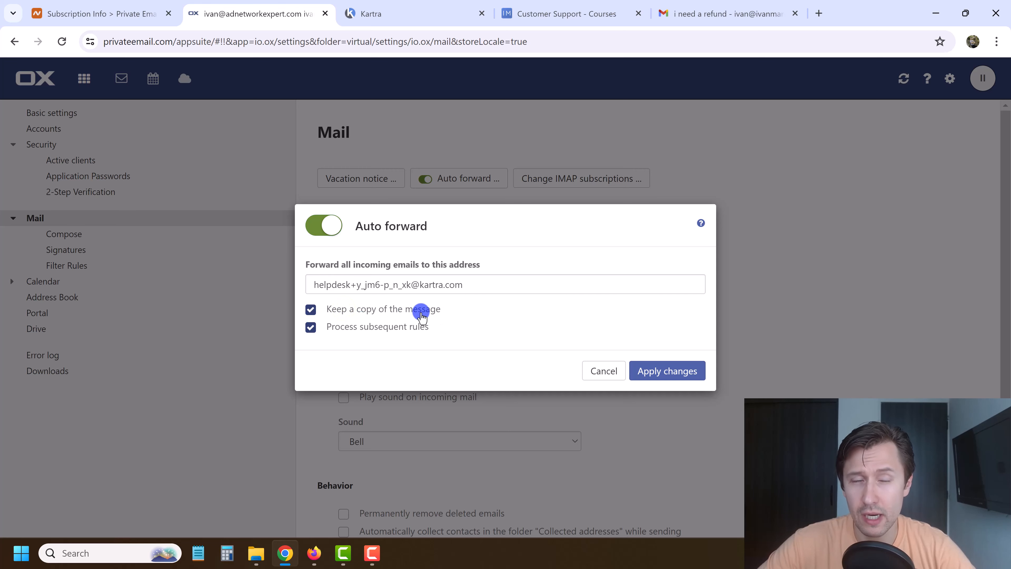
pyautogui.click(603, 371)
pyautogui.click(84, 79)
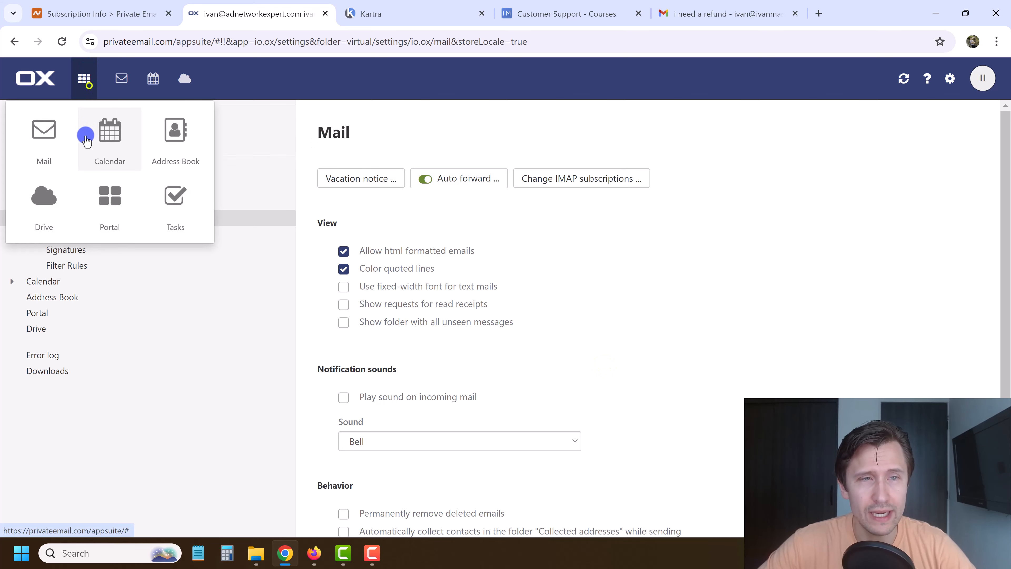
pyautogui.click(48, 138)
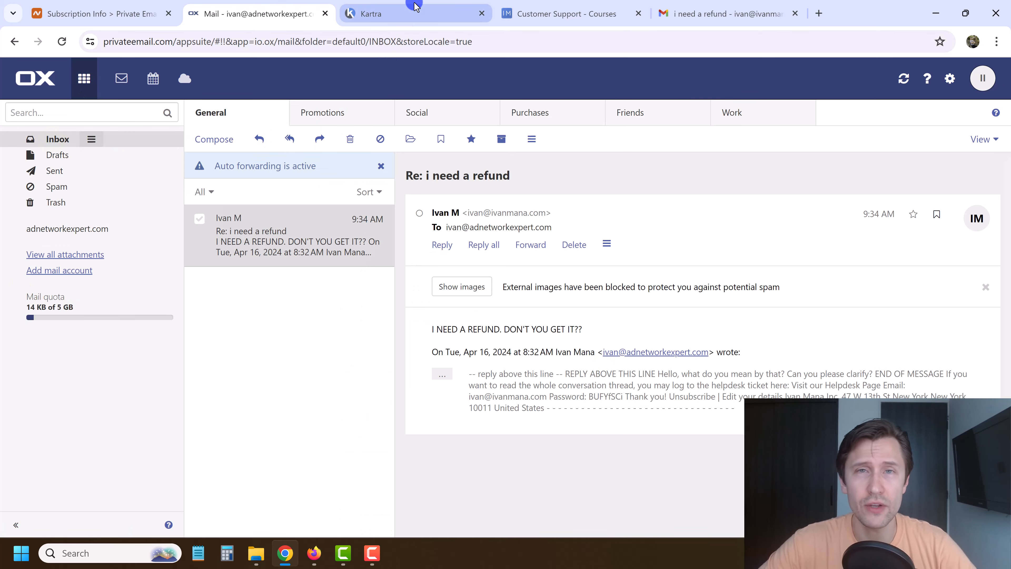
# Go from the Kartra refund ticket to the helpdesk Tickets list and on to Live chat.
pyautogui.click(451, 11)
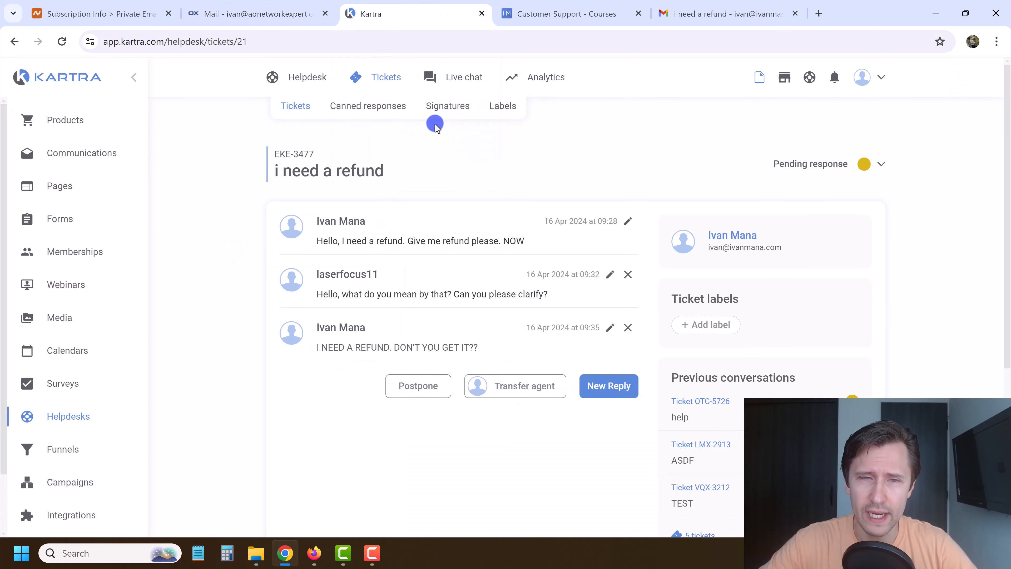
pyautogui.click(384, 75)
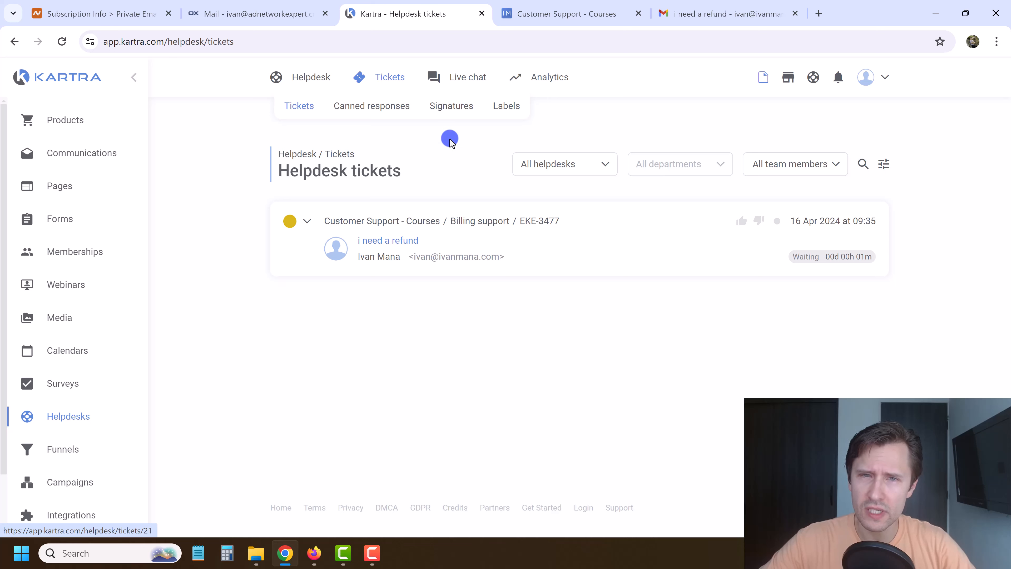
pyautogui.moveTo(472, 80)
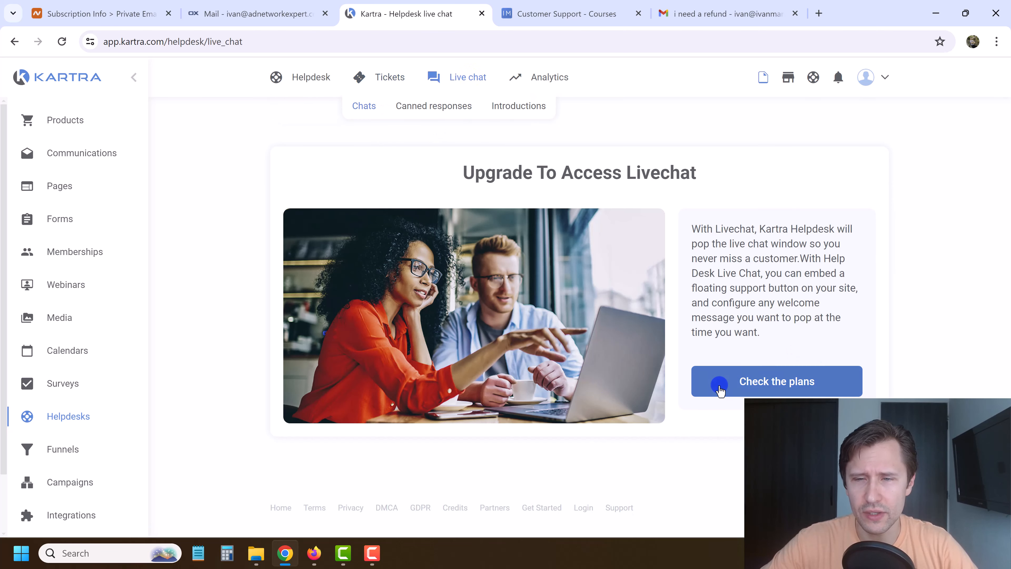
pyautogui.click(719, 384)
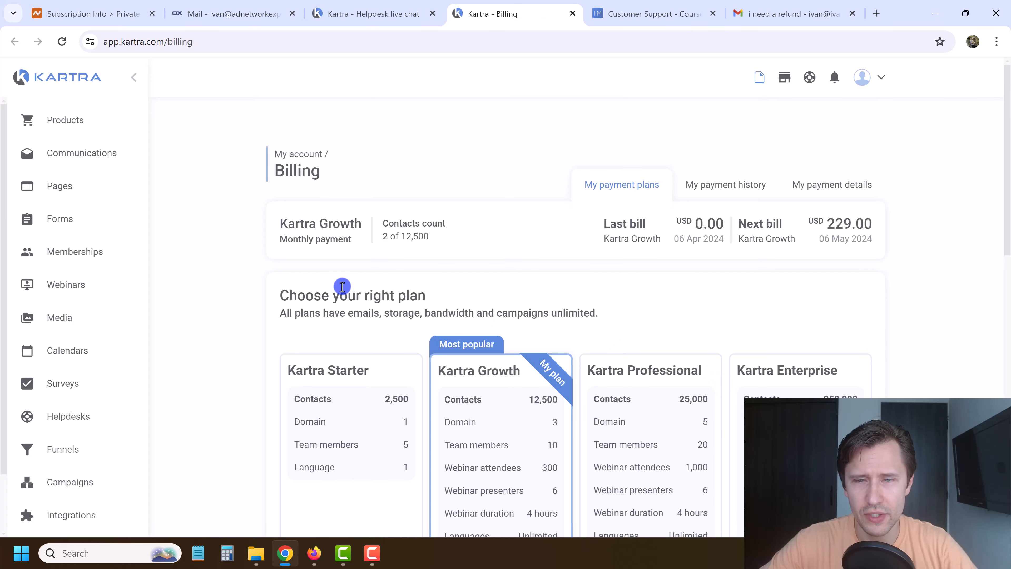
pyautogui.scroll(-4, 484, 338)
pyautogui.scroll(-1, 484, 338)
pyautogui.moveTo(617, 215); pyautogui.dragTo(692, 338)
pyautogui.click(644, 316)
pyautogui.scroll(-7, 585, 355)
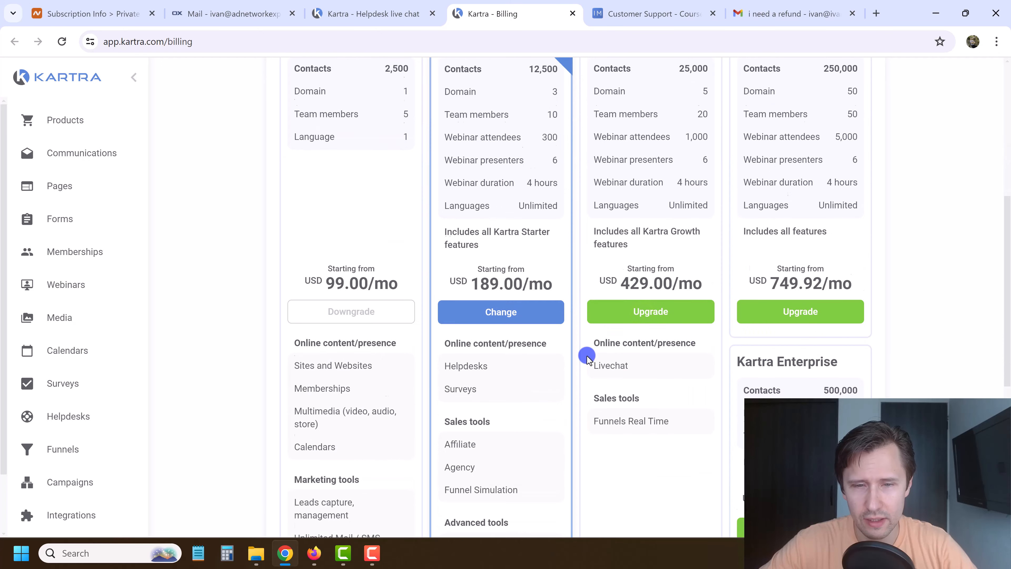
pyautogui.doubleClick(599, 236)
pyautogui.scroll(8, 631, 192)
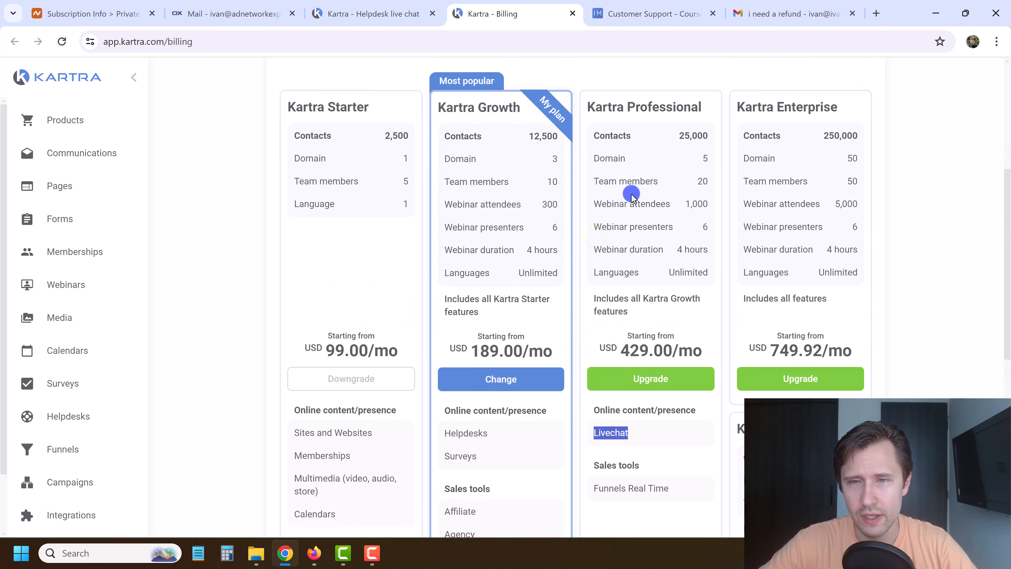
pyautogui.scroll(3, 463, 235)
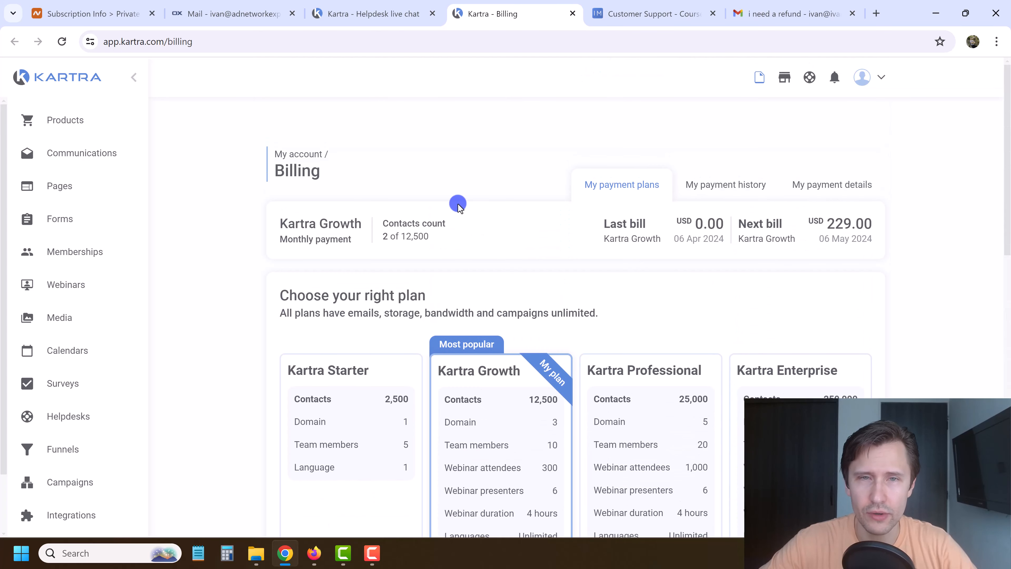
pyautogui.click(573, 13)
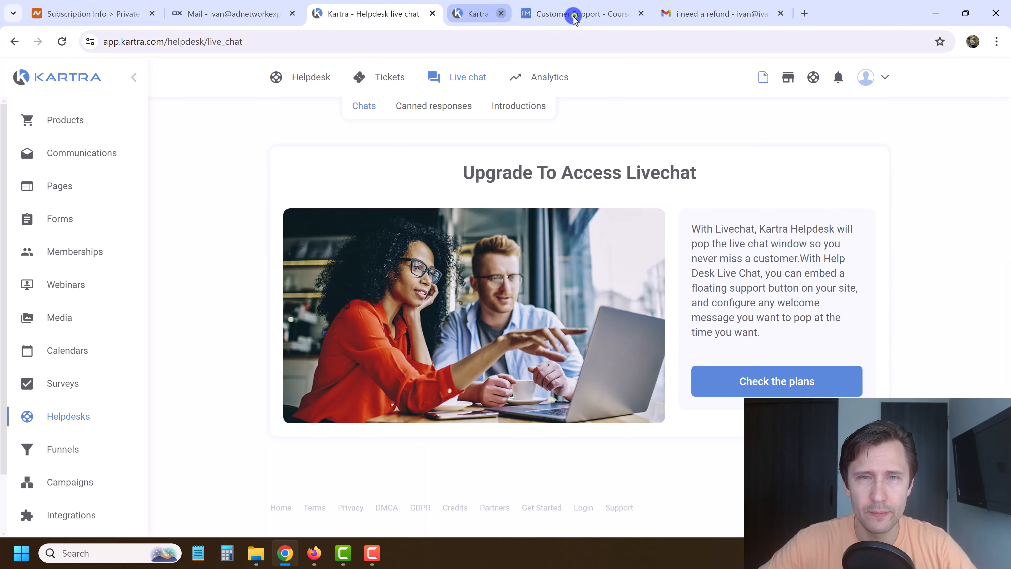
pyautogui.moveTo(535, 81)
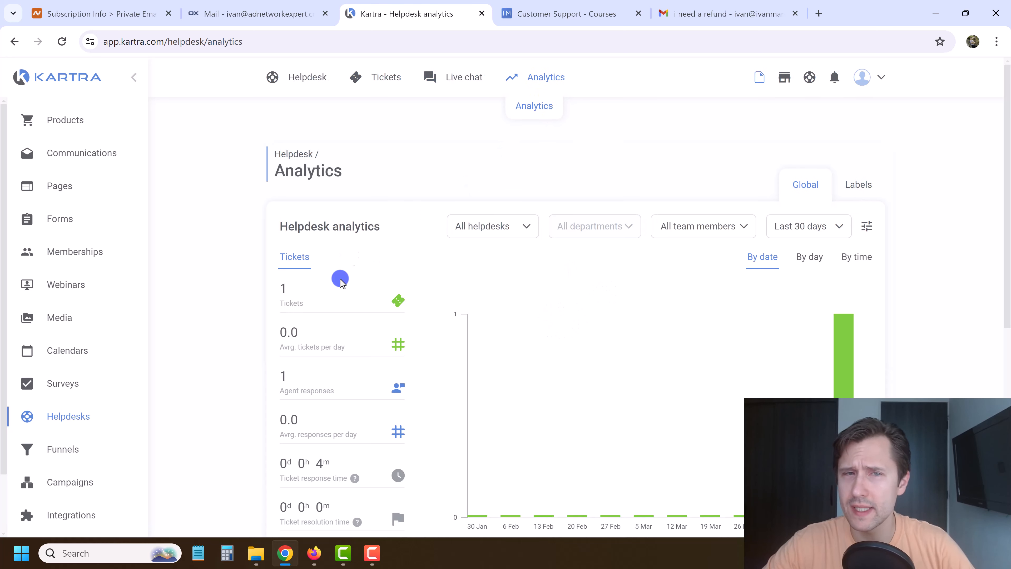
# Open Canned responses from the Tickets menu, showing the single 'How do I cancel' response.
pyautogui.moveTo(285, 79)
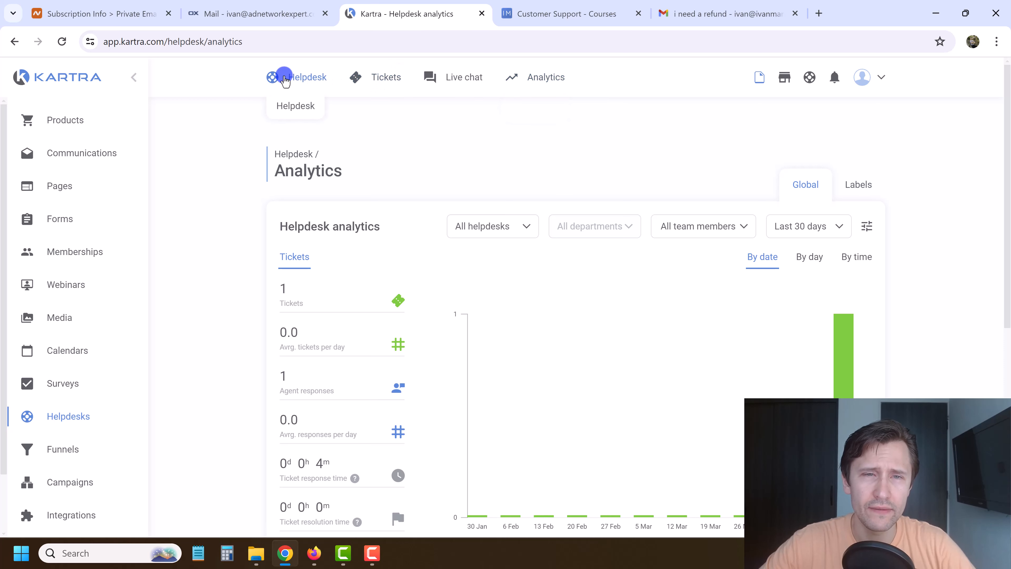
pyautogui.moveTo(382, 80)
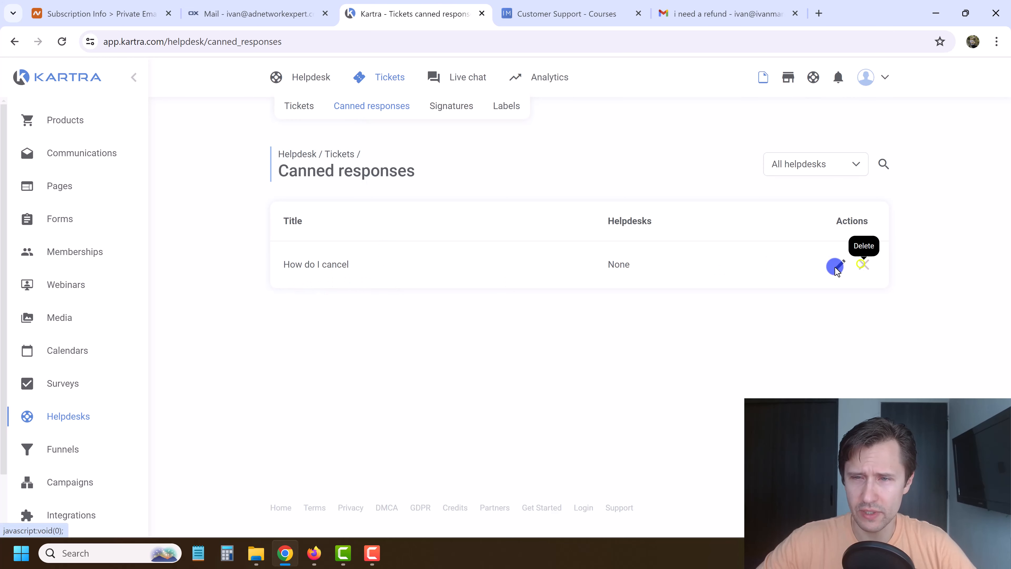
# Delete the 'How do I cancel' canned response and start a new one.
pyautogui.click(863, 265)
pyautogui.click(708, 118)
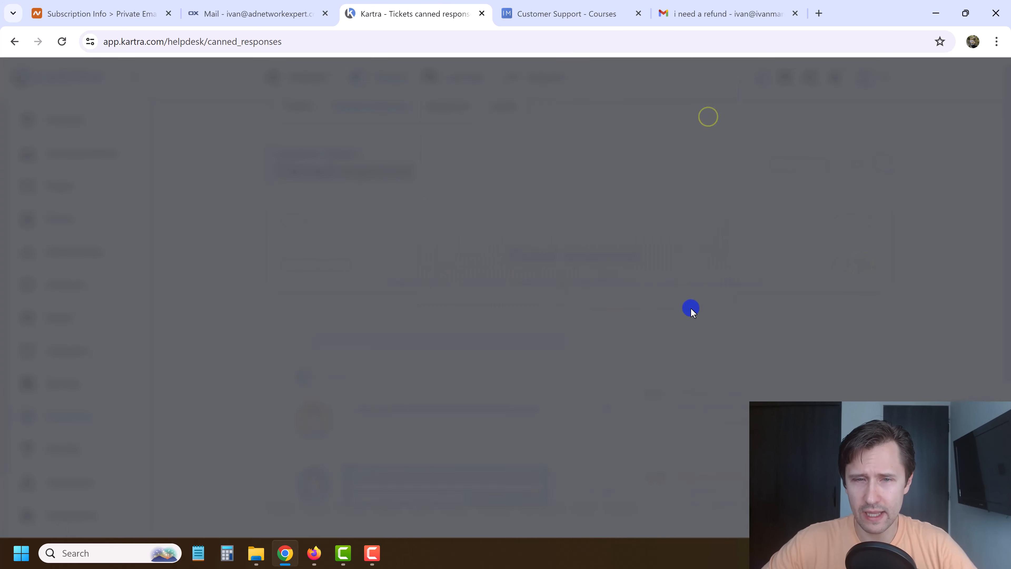
pyautogui.click(983, 440)
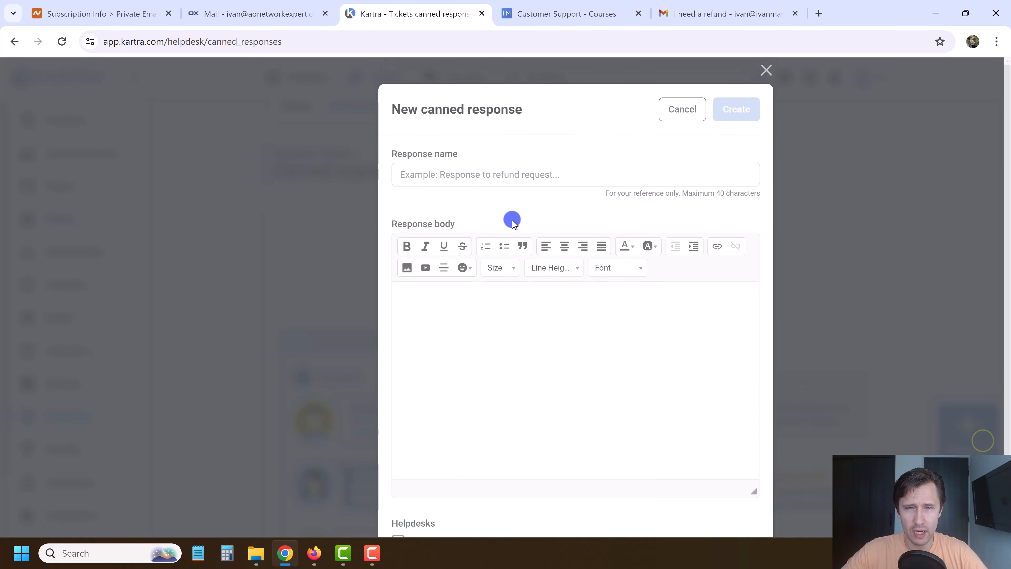
# Name the new canned response 'How do I get a refund' and move on to its body.
pyautogui.click(445, 178)
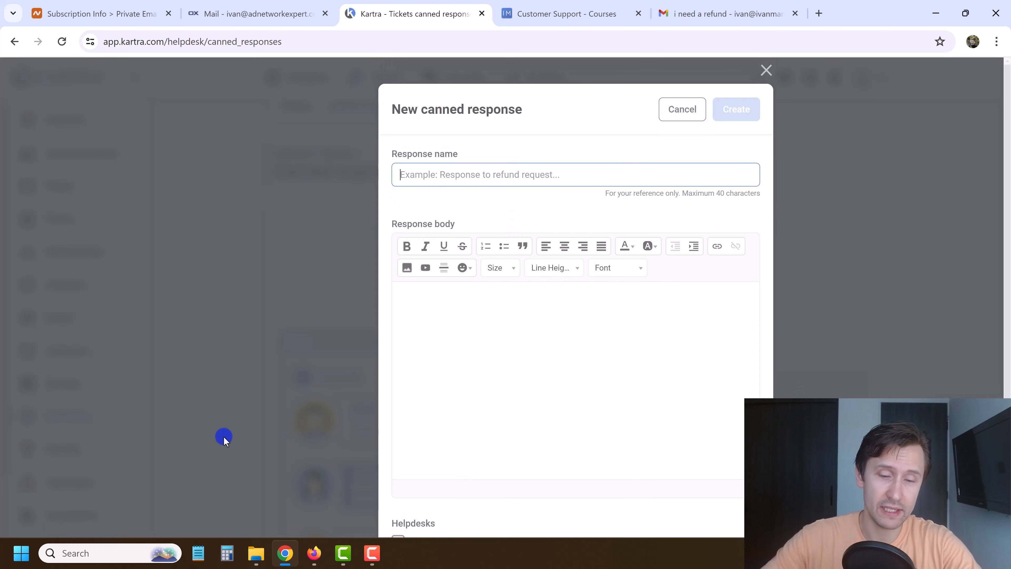
pyautogui.write('hO')
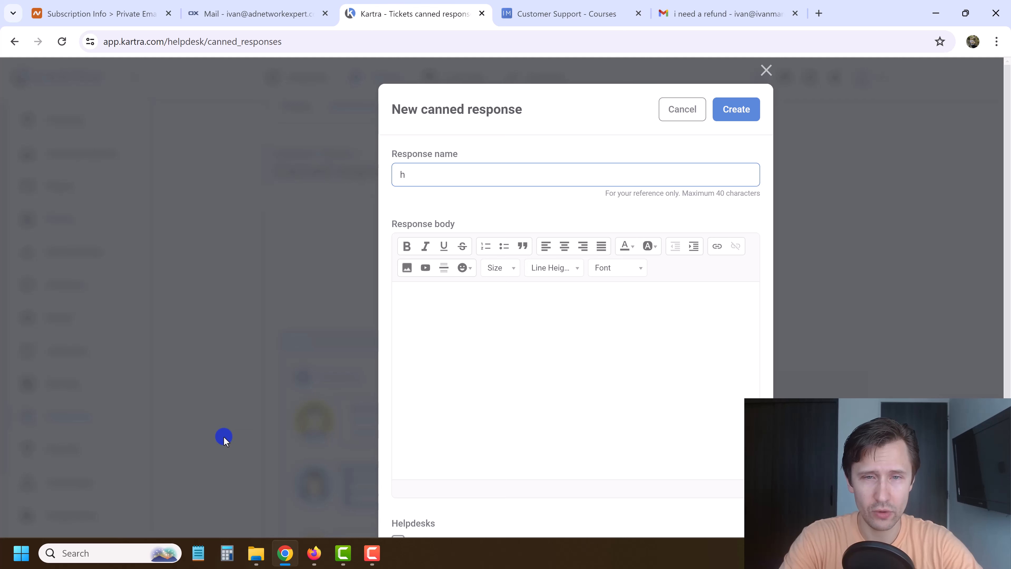
pyautogui.press('BackSpace')
pyautogui.write('hO')
pyautogui.press('BackSpace')
pyautogui.press('BackSpace')
pyautogui.write('Ho')
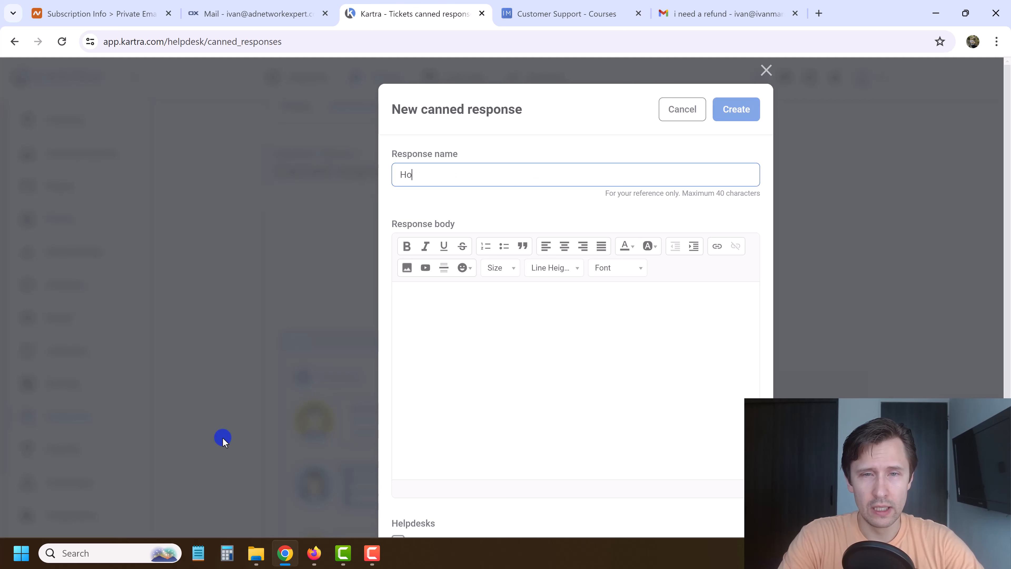
pyautogui.write('w do I get a refund')
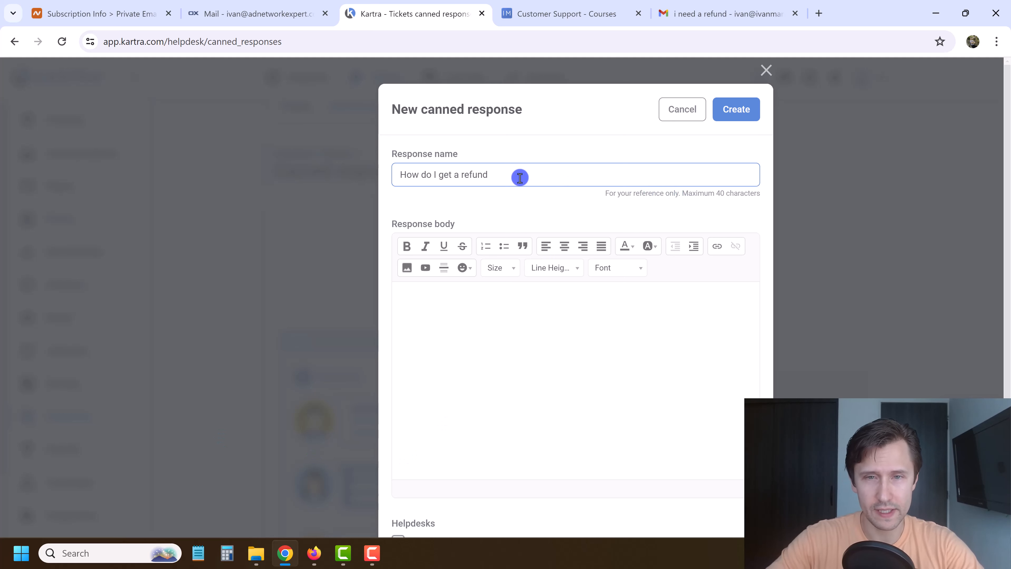
pyautogui.write('a')
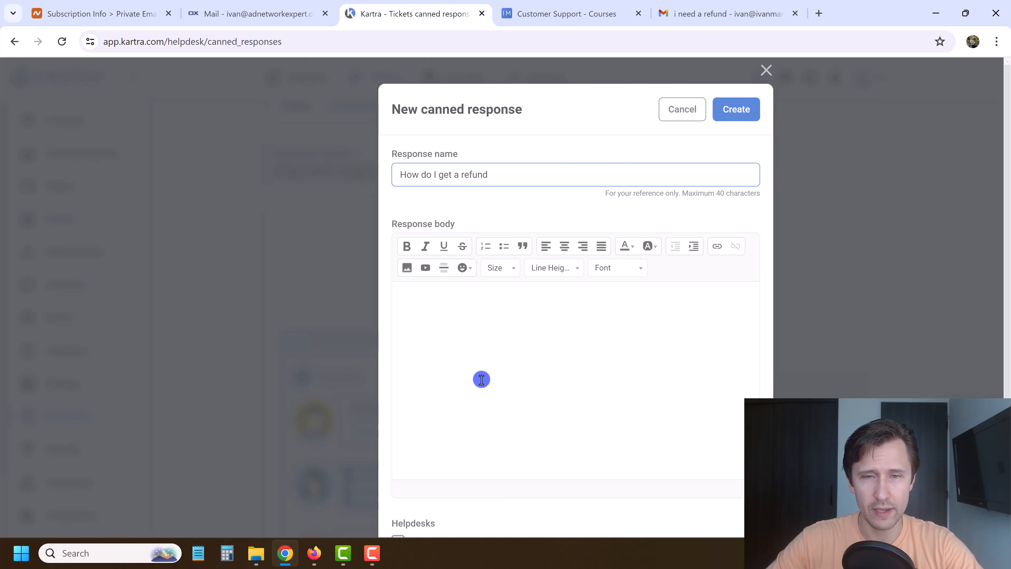
pyautogui.click(497, 333)
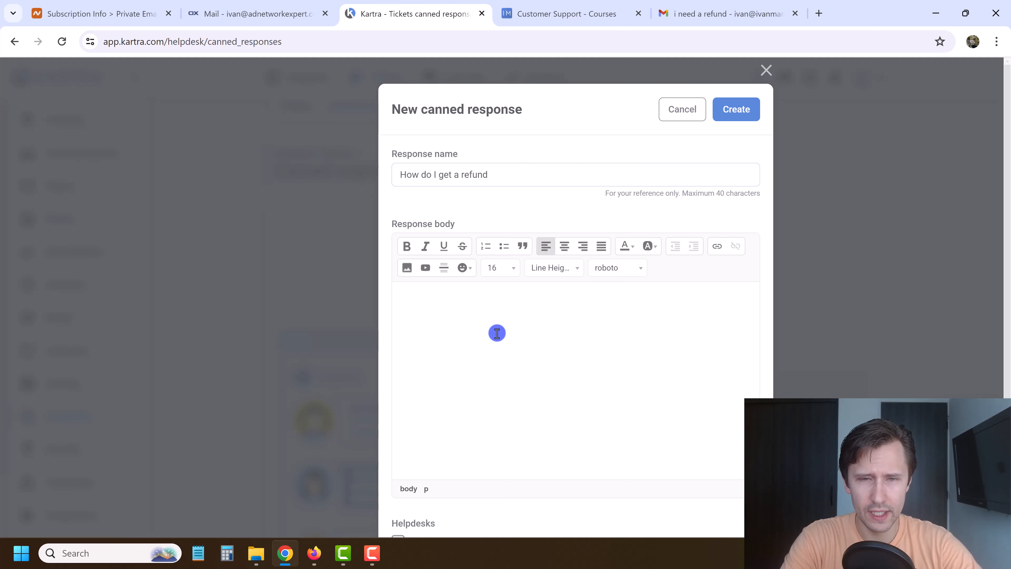
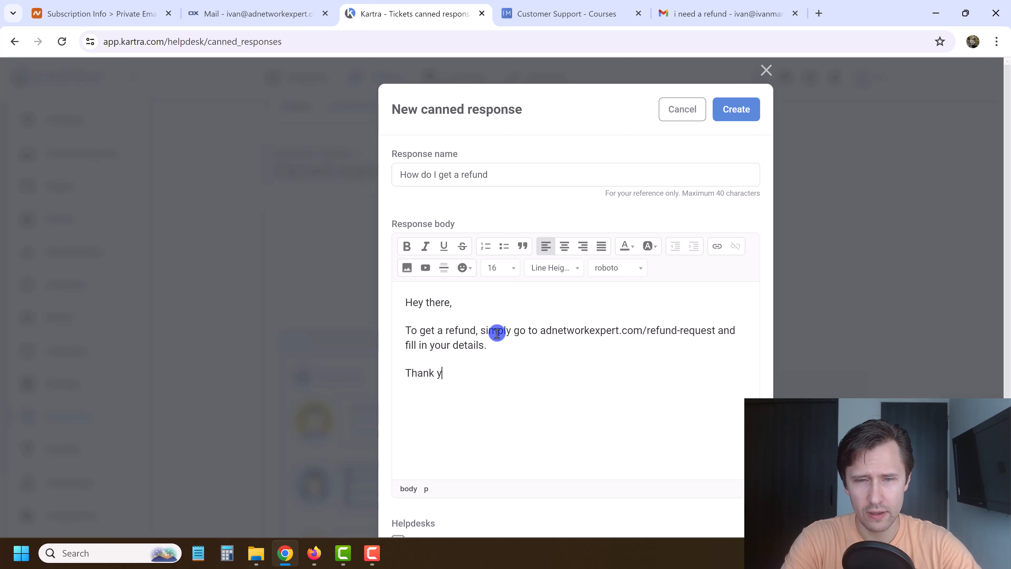
# Create the 'How do I get a refund' canned response with its refund-request page instructions.
pyautogui.click(749, 105)
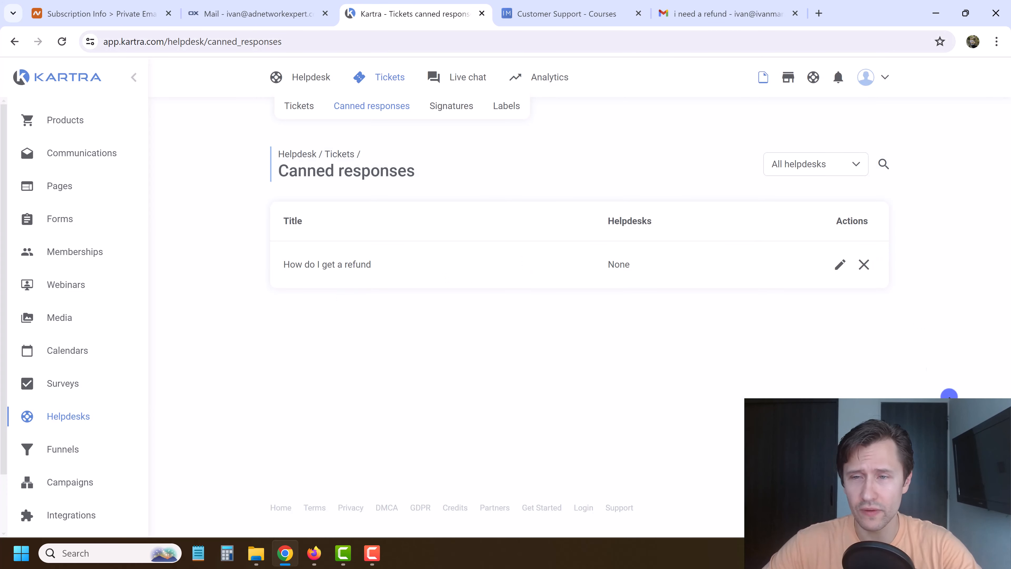
# Add the owner's helpdesk signature with their name and '@ AdNetworkExpert.com'.
pyautogui.click(450, 107)
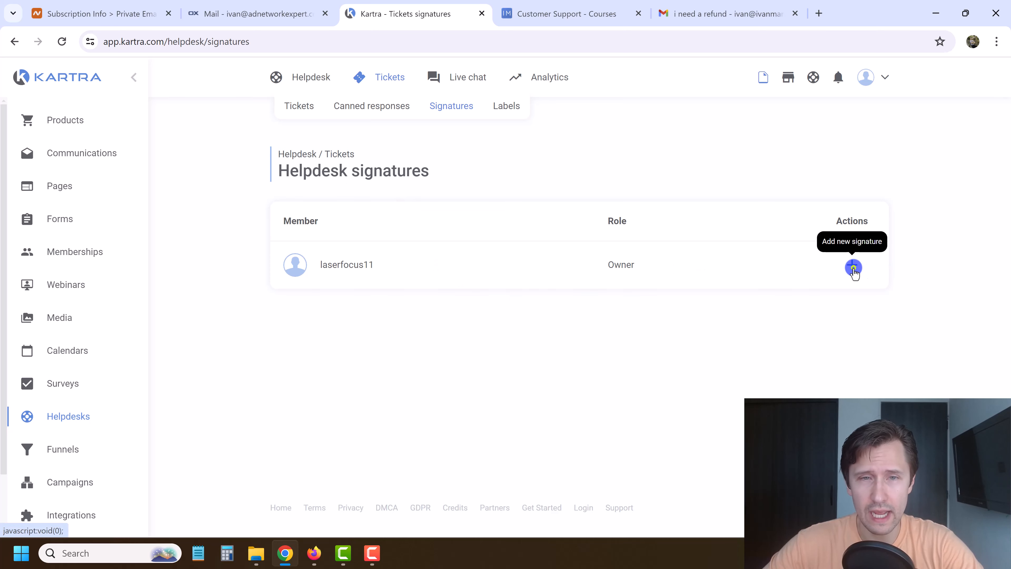
pyautogui.click(854, 268)
pyautogui.click(689, 109)
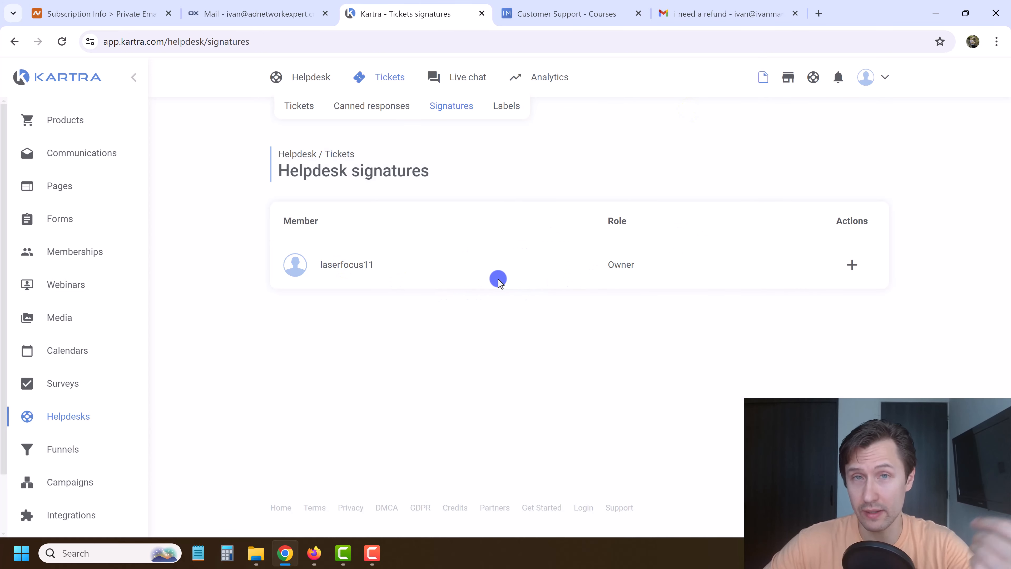
pyautogui.click(850, 266)
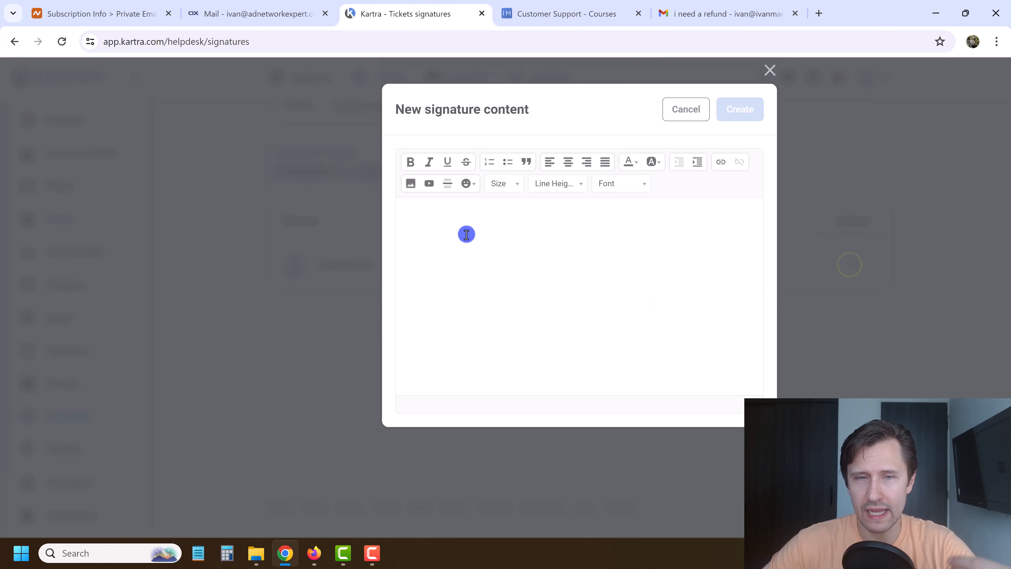
pyautogui.click(466, 234)
pyautogui.write('Ivan Mana')
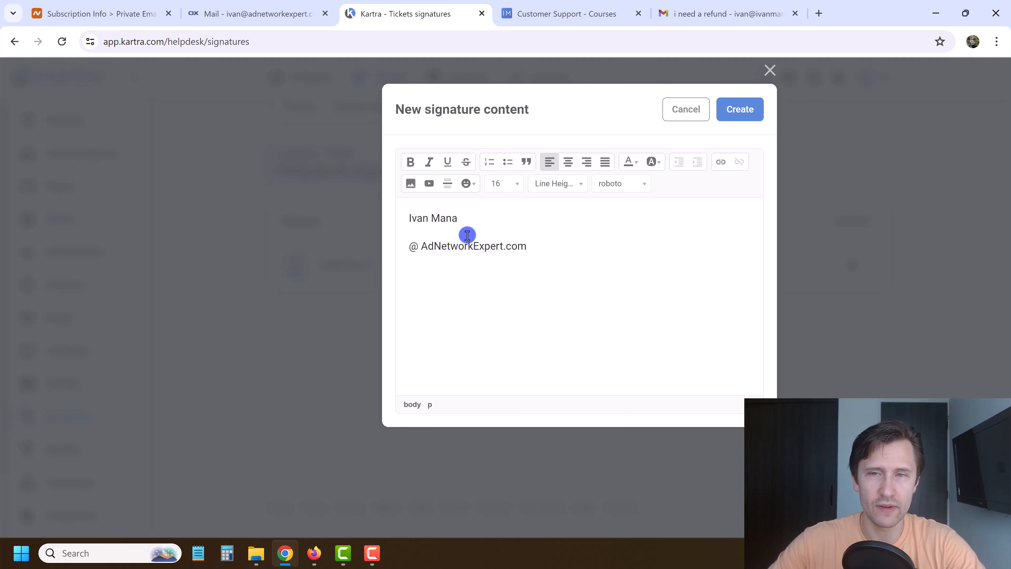
pyautogui.click(739, 110)
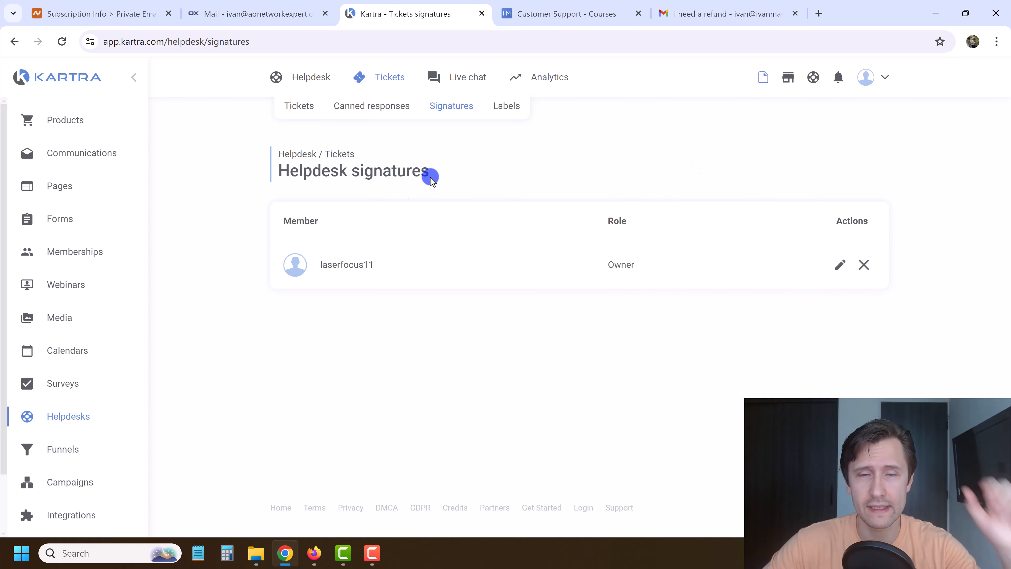
pyautogui.click(509, 104)
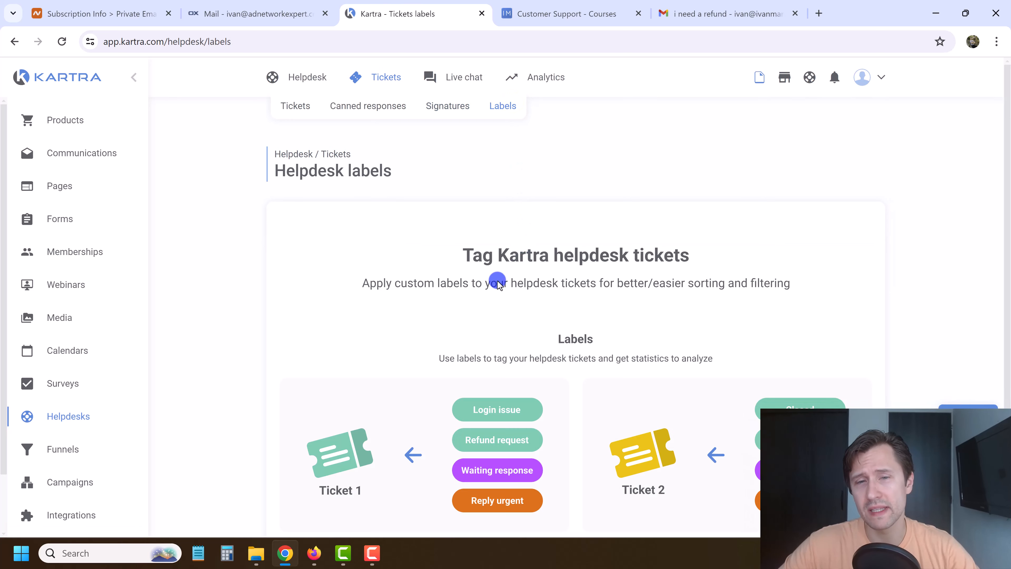
# Create a High Priority label described as needing urgent care, reply in 2 hours.
pyautogui.click(959, 435)
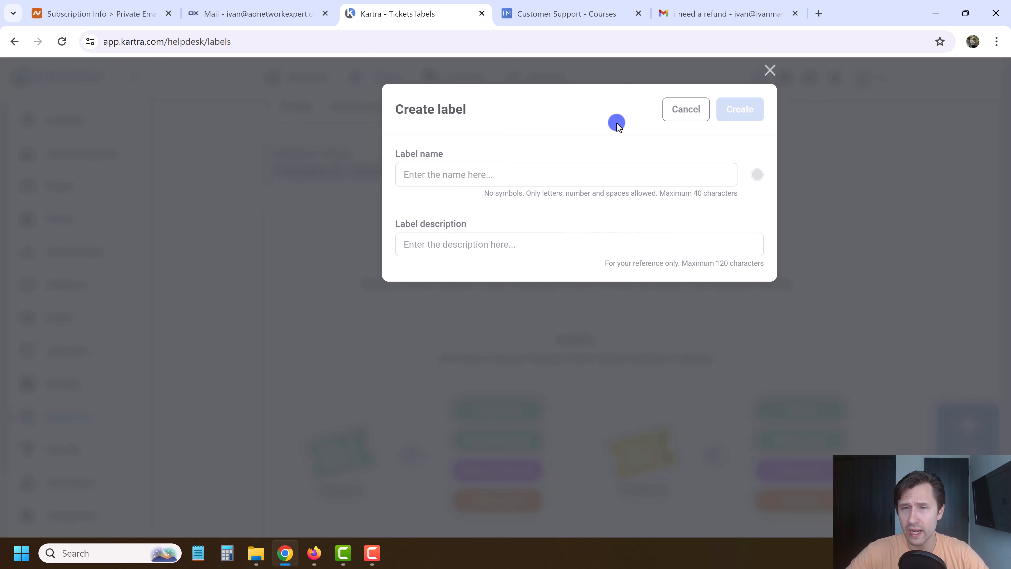
pyautogui.click(460, 175)
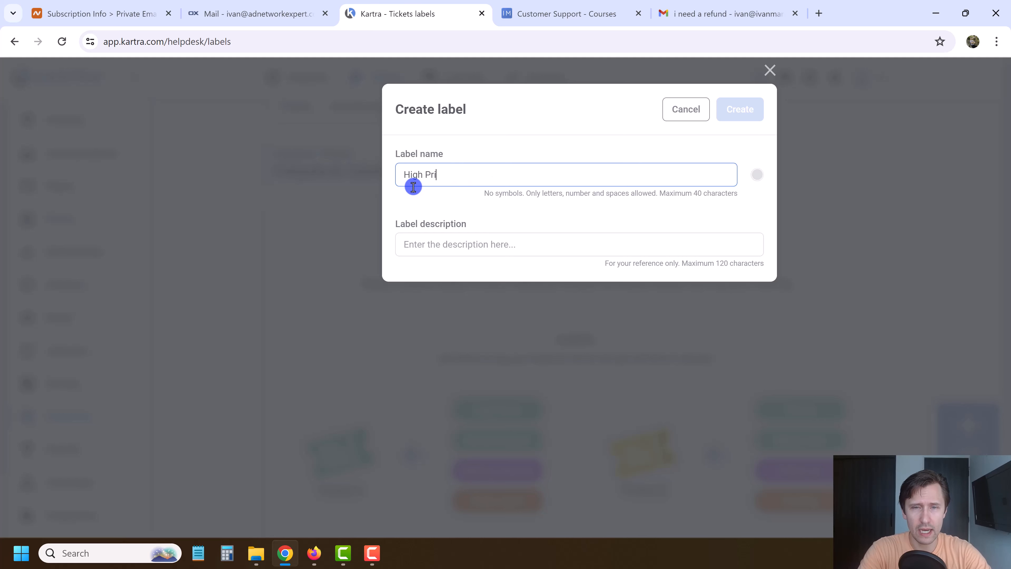
pyautogui.press('Tab')
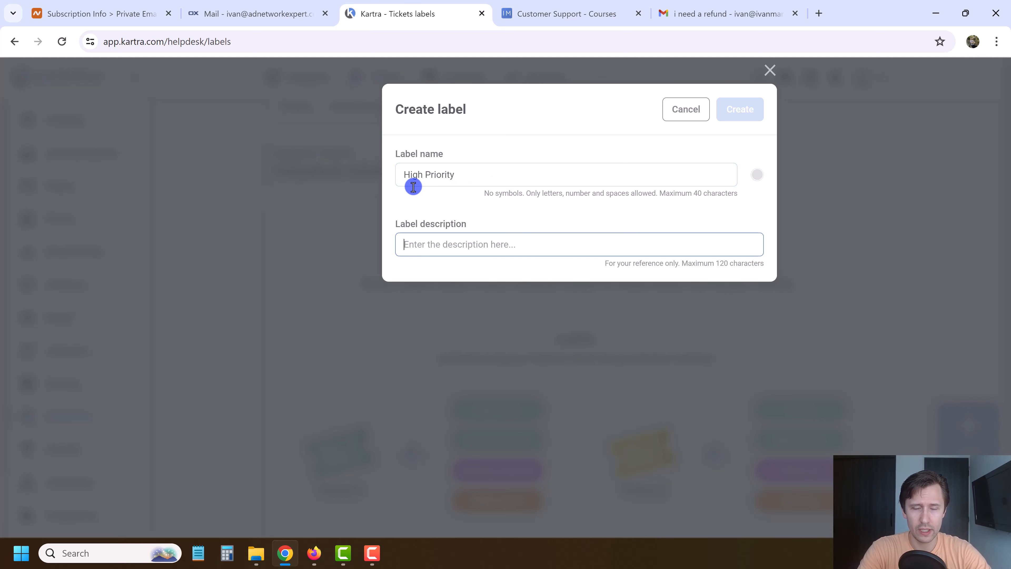
pyautogui.write('Nee')
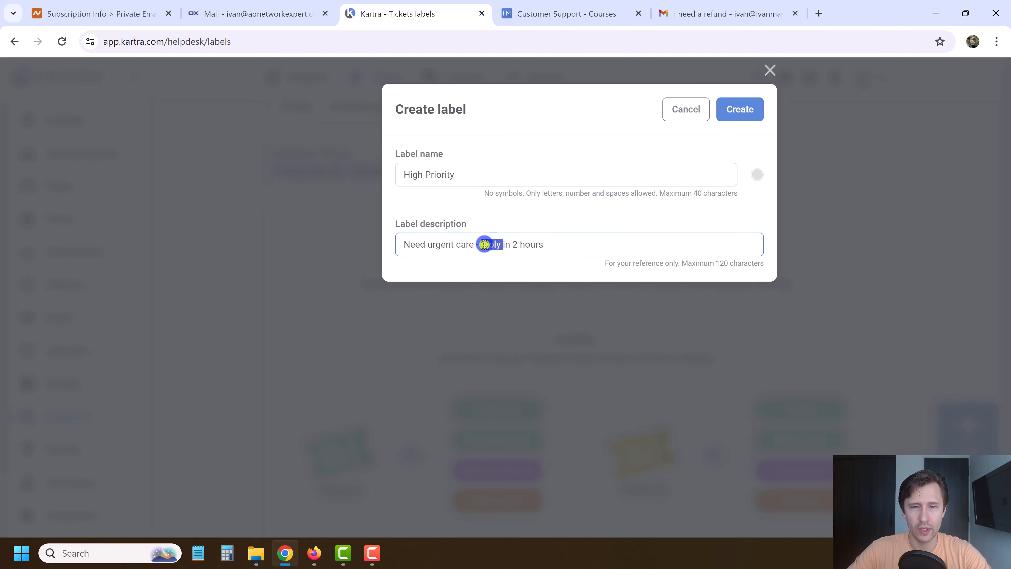
pyautogui.tripleClick(514, 246)
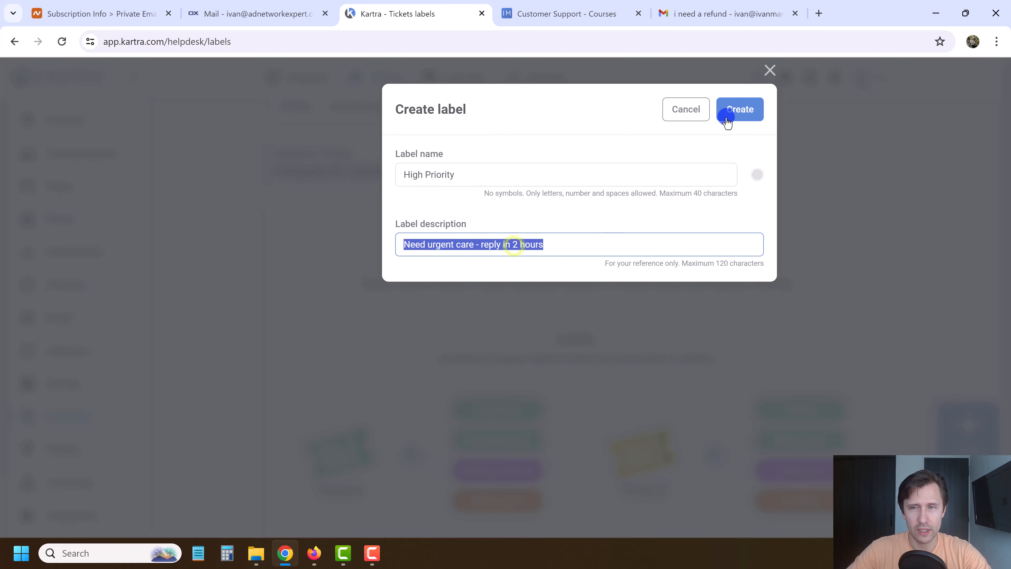
pyautogui.click(738, 111)
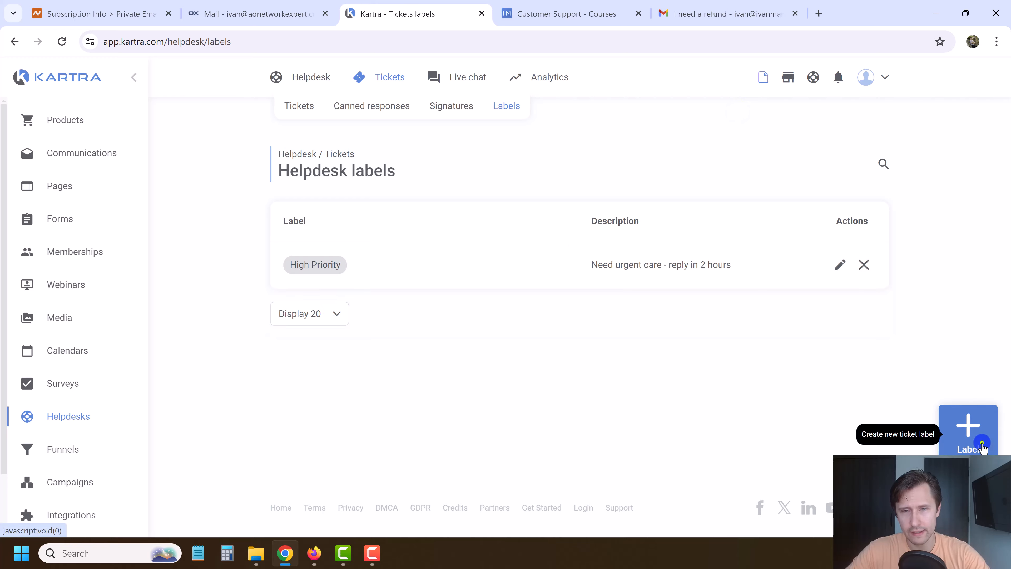
# Create a Low Priority label with a reply-in-2-days description.
pyautogui.click(982, 442)
pyautogui.click(454, 176)
pyautogui.write('Low Priority')
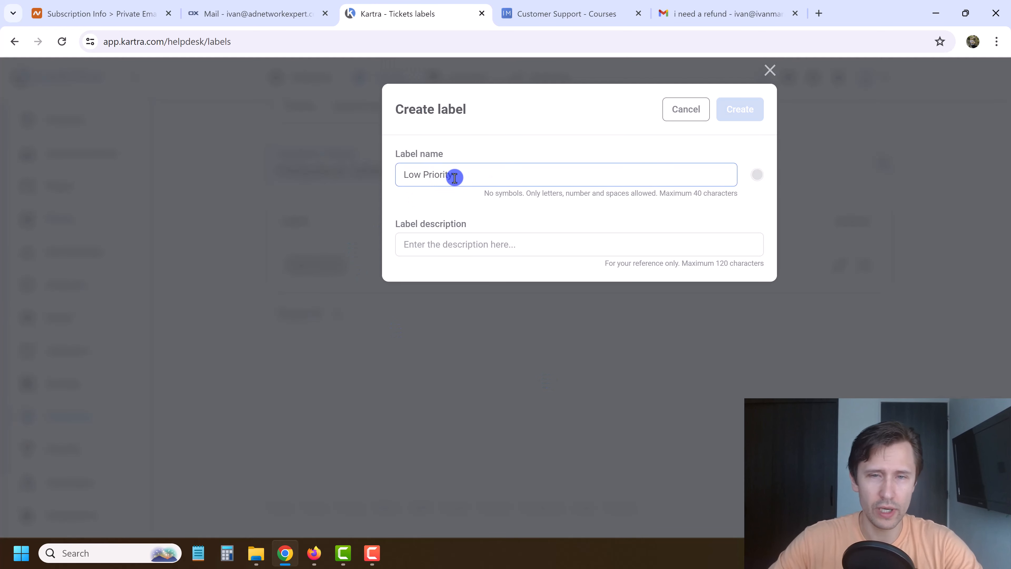
pyautogui.click(444, 245)
pyautogui.write('Need urgent care - reply in 2 hours')
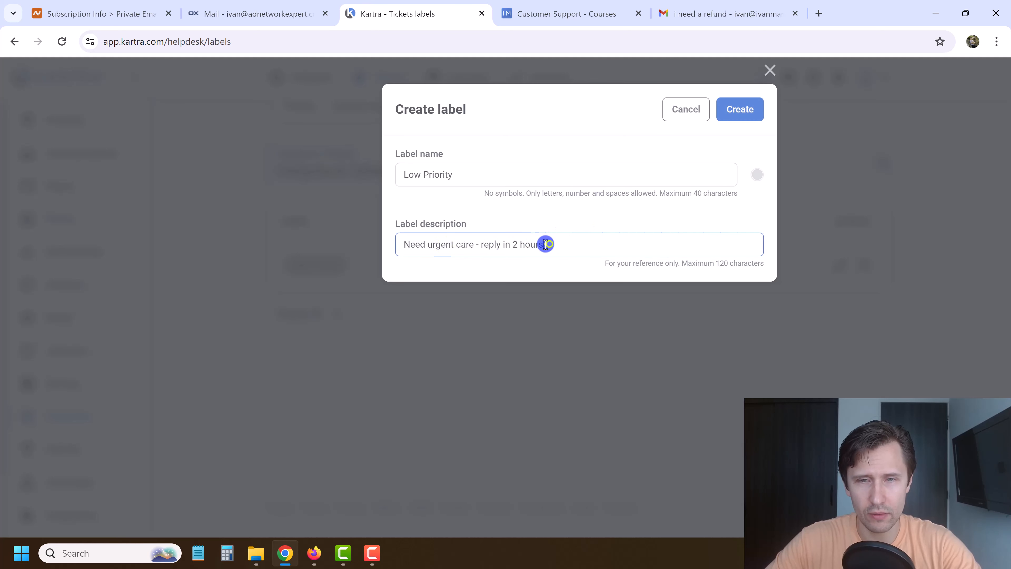
pyautogui.write('day')
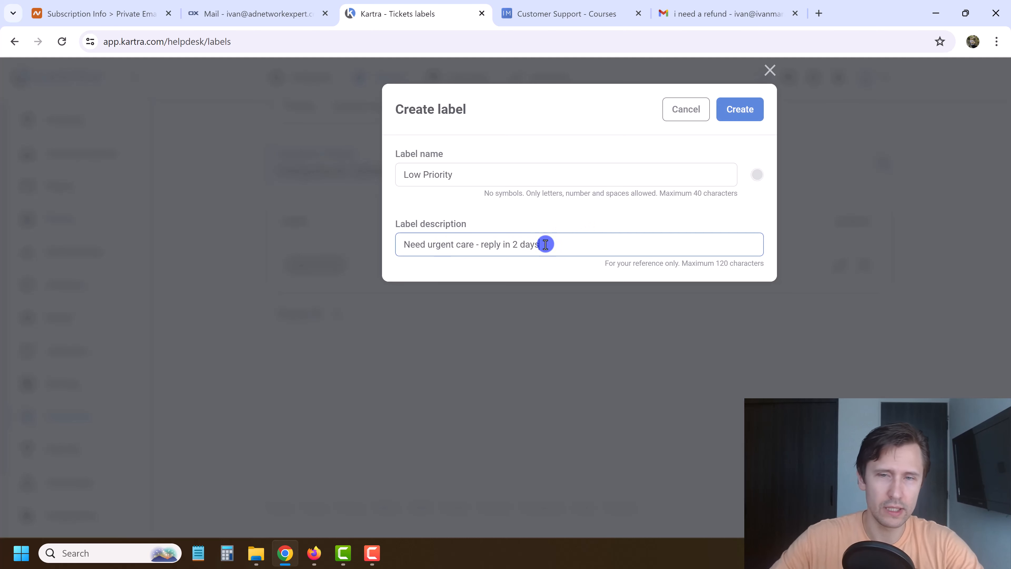
pyautogui.write('s')
pyautogui.click(729, 110)
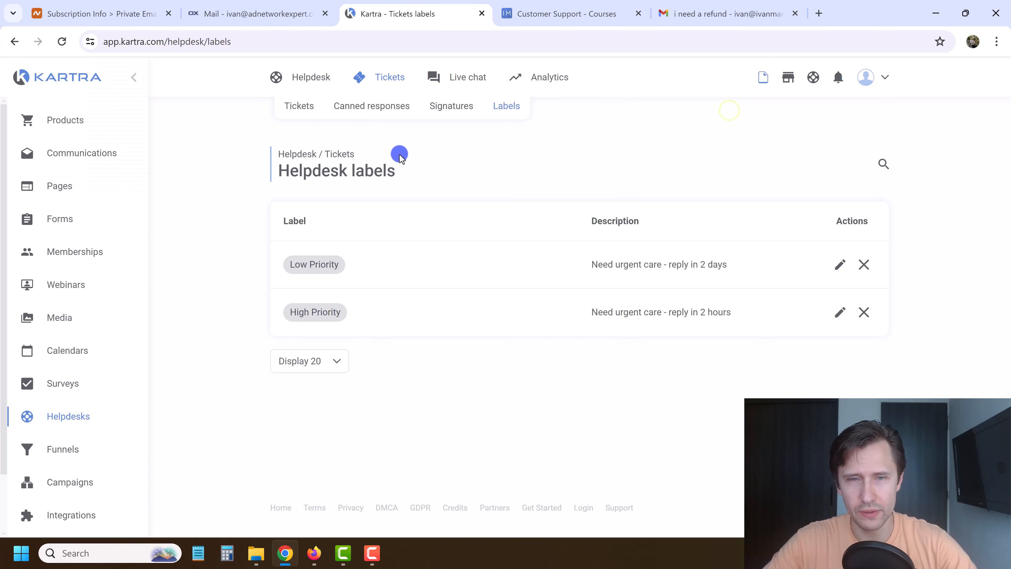
pyautogui.click(293, 109)
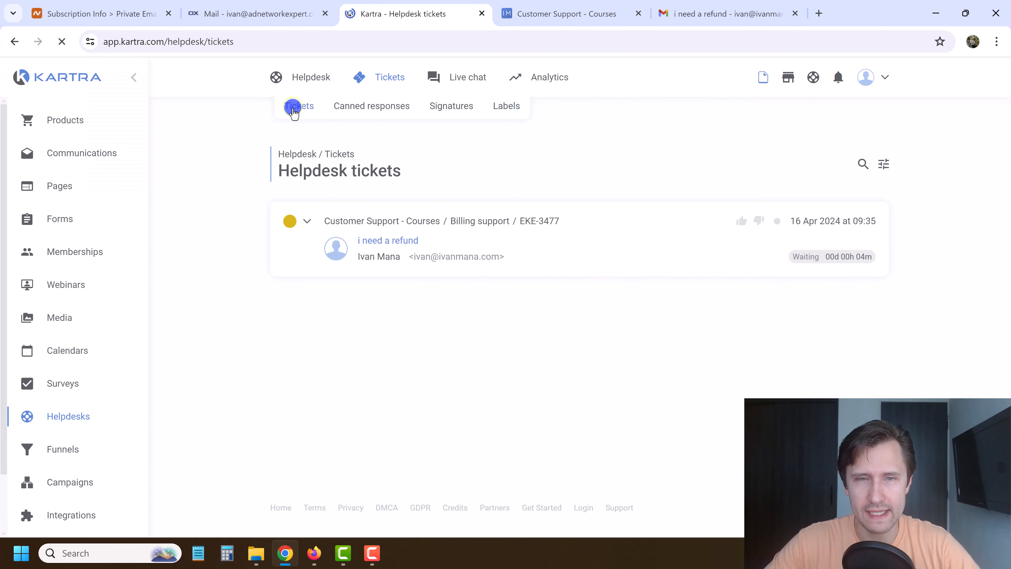
# Tag the 'i need a refund' ticket with the High Priority label.
pyautogui.click(373, 241)
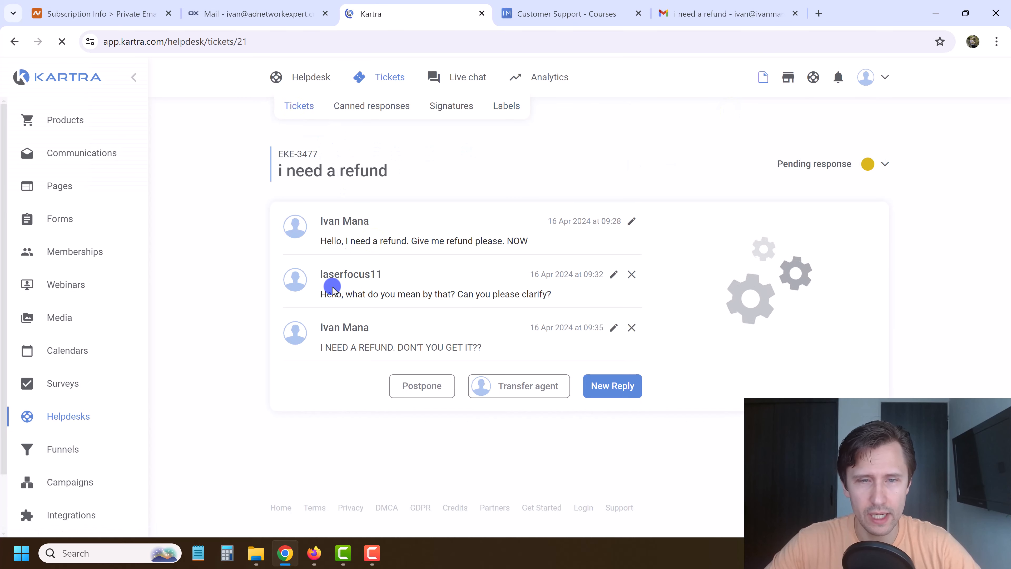
pyautogui.click(706, 324)
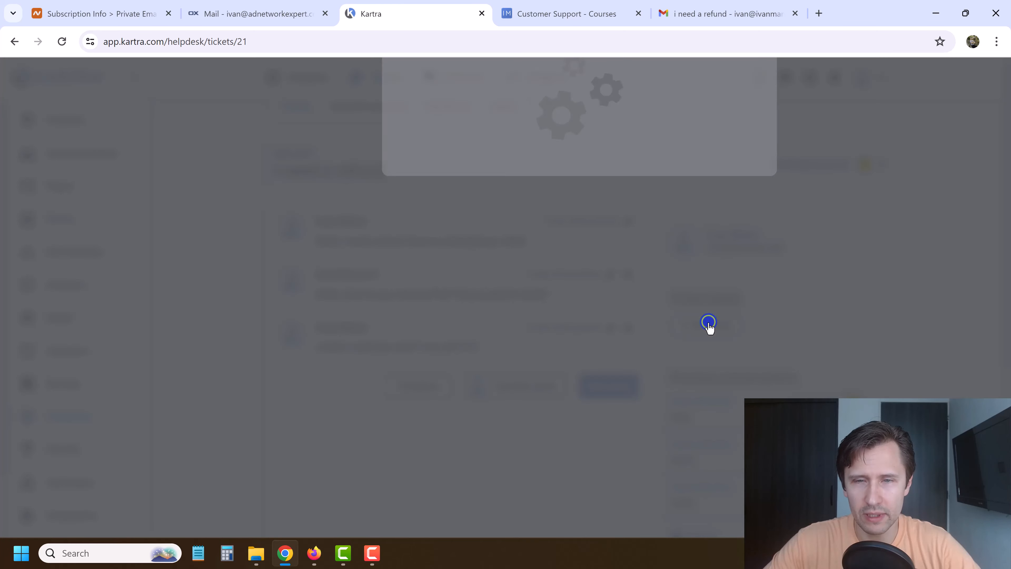
pyautogui.click(482, 171)
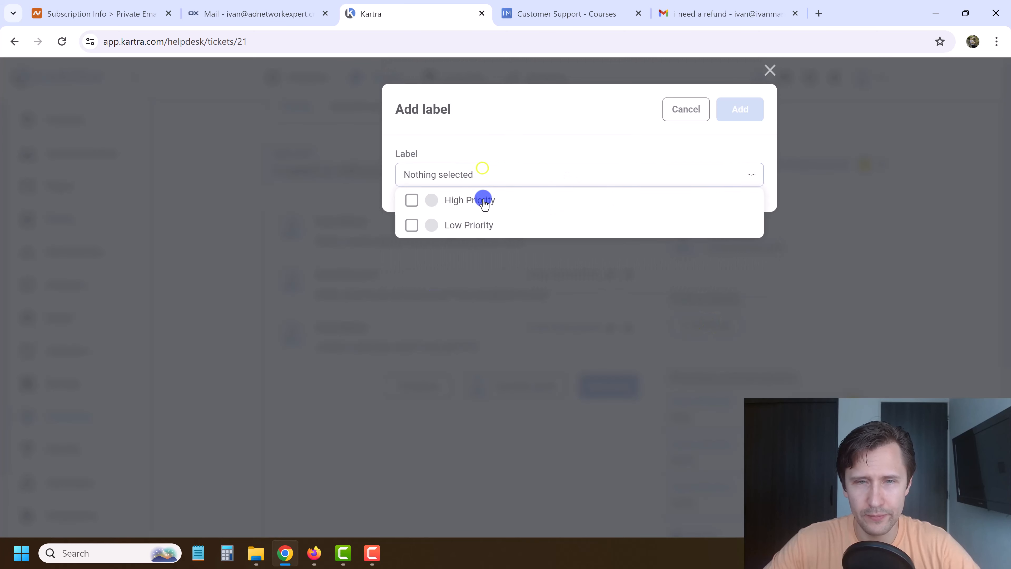
pyautogui.click(457, 201)
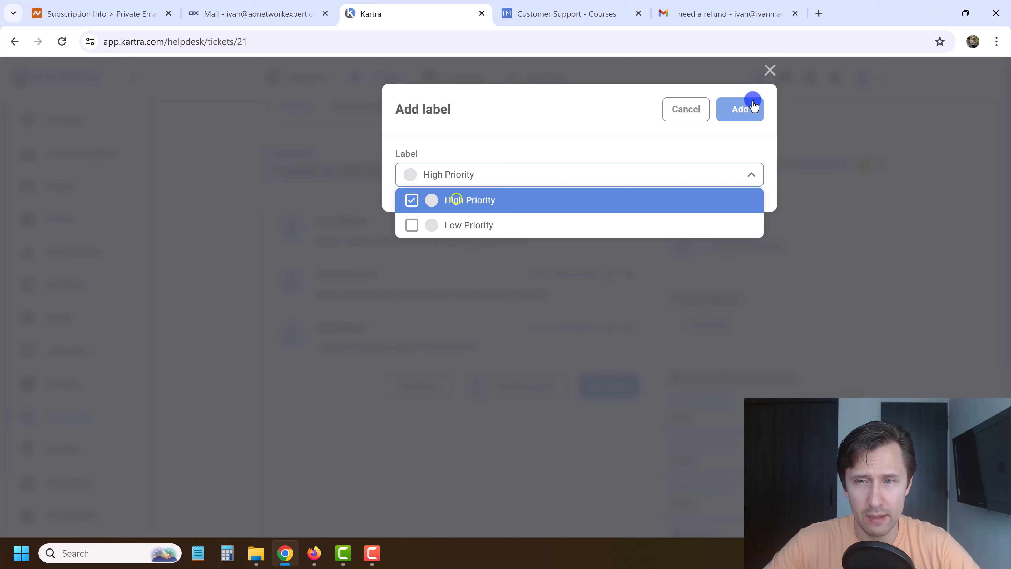
pyautogui.click(740, 113)
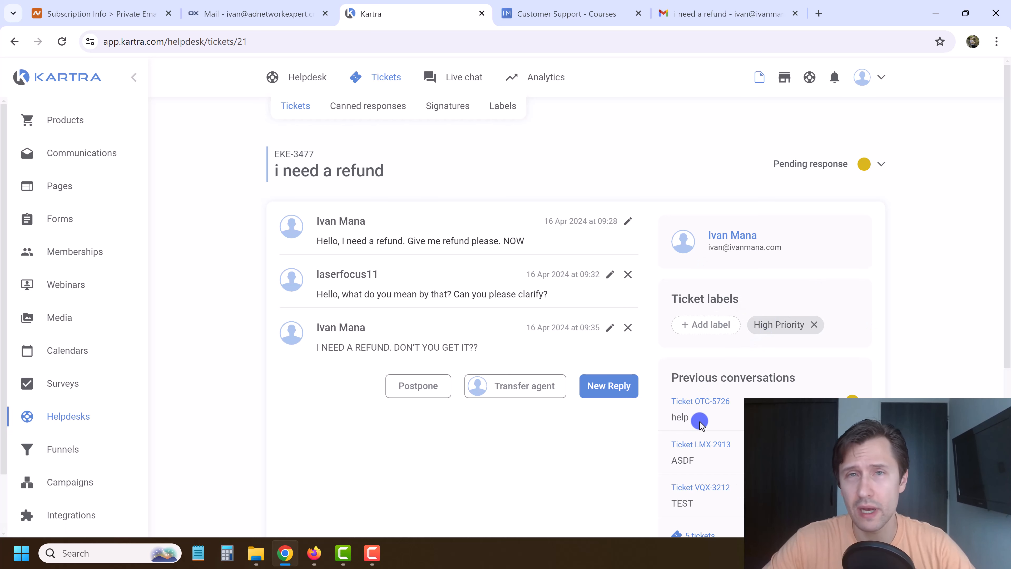
# Start a new reply on the ticket, leaving its status unchanged.
pyautogui.click(884, 168)
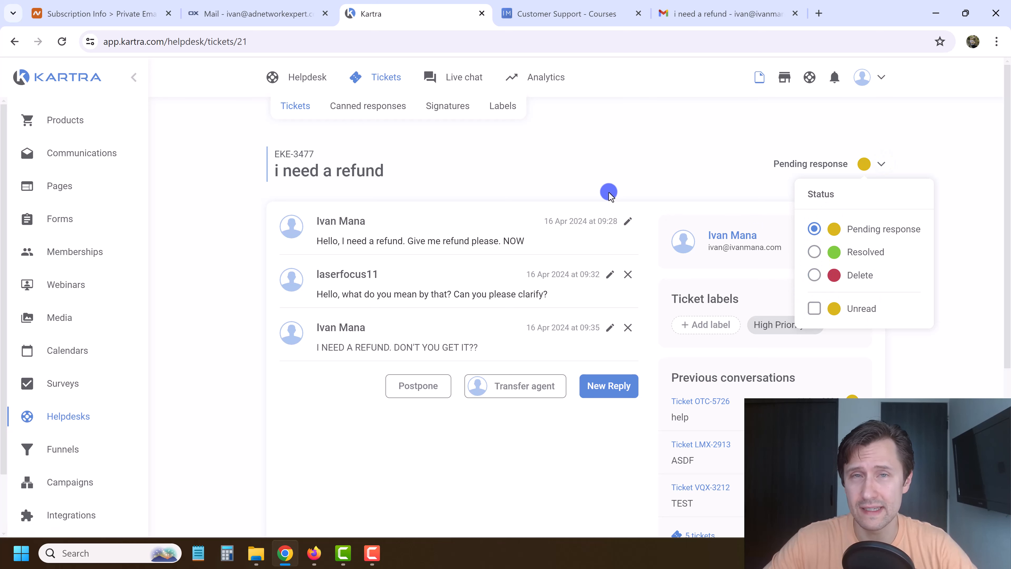
pyautogui.click(581, 170)
pyautogui.scroll(-2, 526, 384)
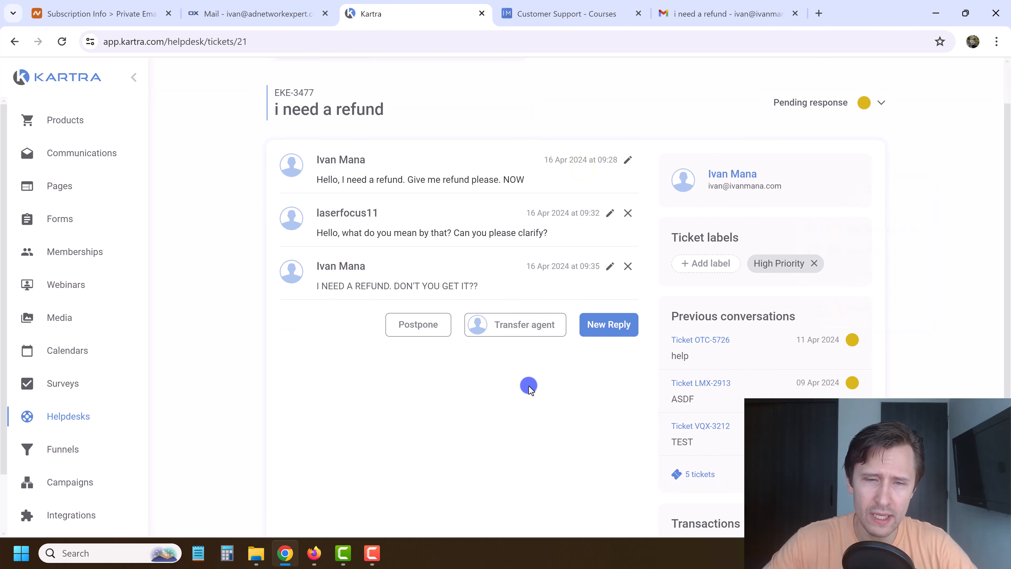
pyautogui.click(608, 319)
pyautogui.scroll(-2, 406, 372)
pyautogui.click(338, 365)
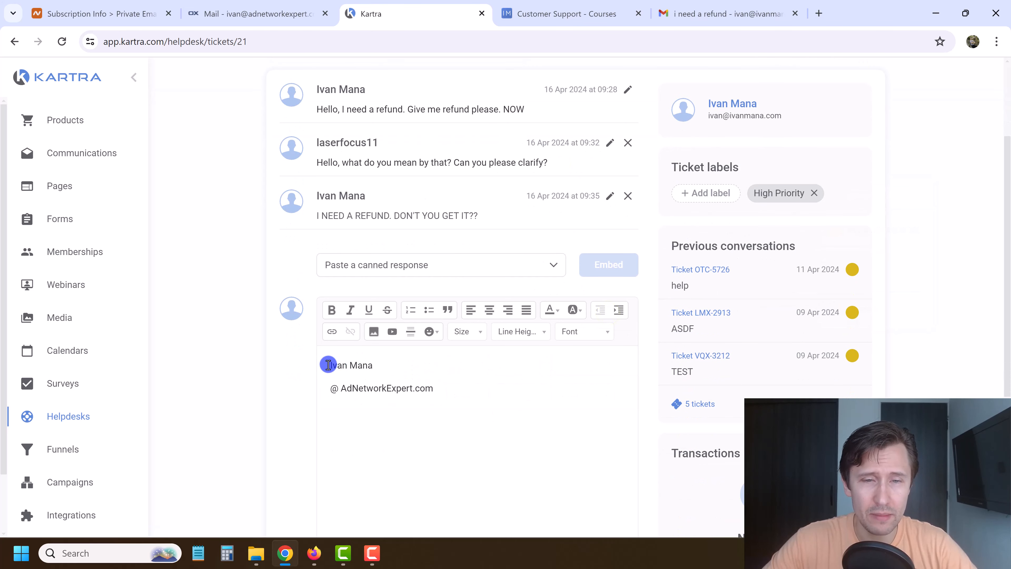
pyautogui.moveTo(329, 365); pyautogui.dragTo(433, 385)
pyautogui.click(368, 372)
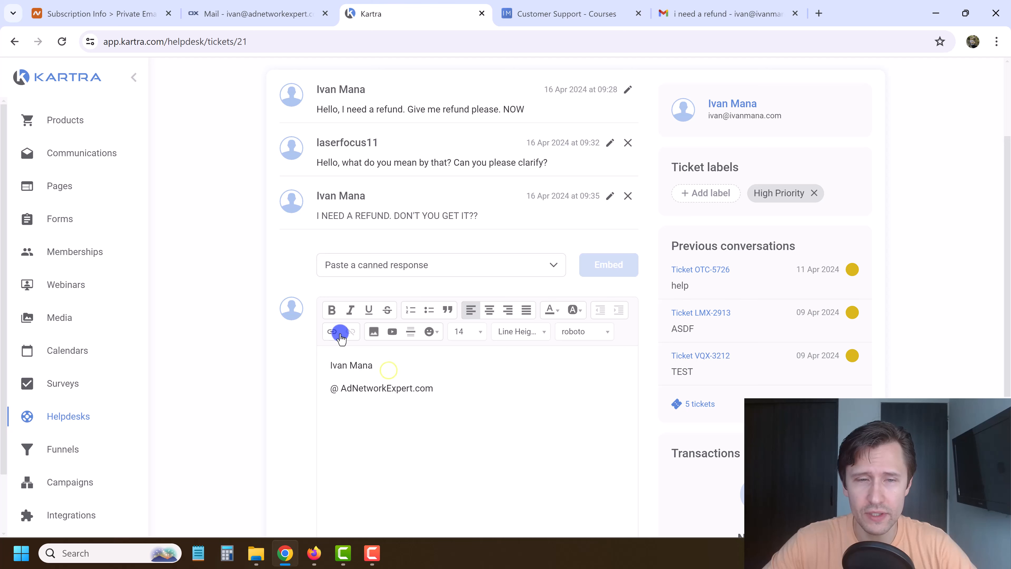
# Find the reply's canned response list empty and go to the Canned responses page.
pyautogui.click(408, 272)
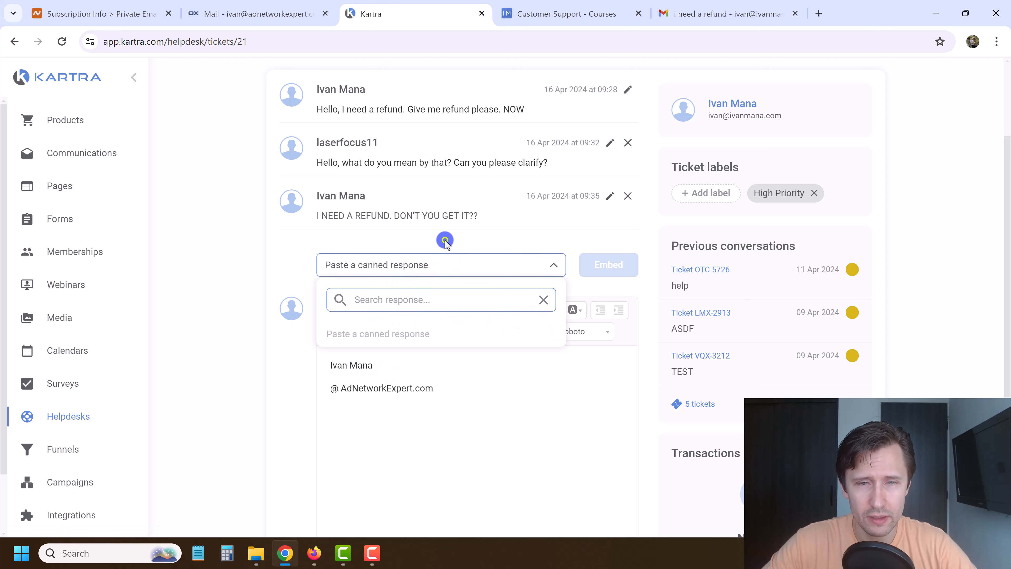
pyautogui.click(291, 264)
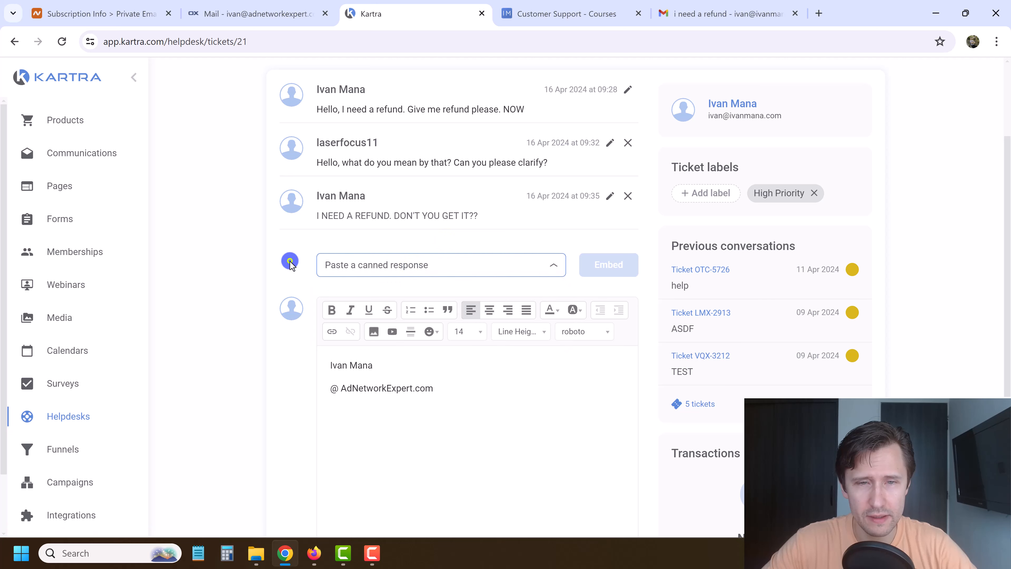
pyautogui.click(402, 267)
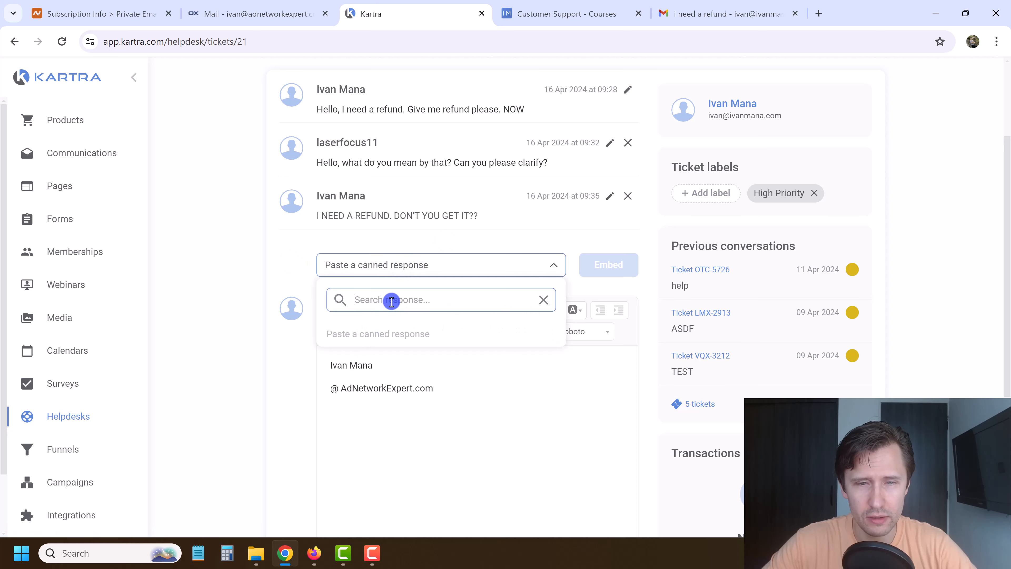
pyautogui.click(363, 334)
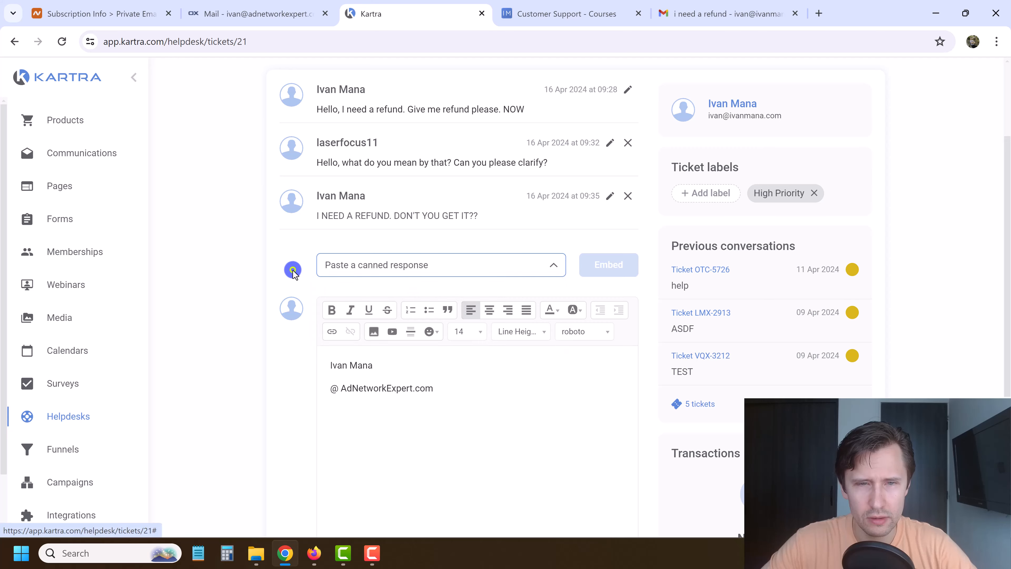
pyautogui.scroll(3, 429, 127)
pyautogui.click(355, 106)
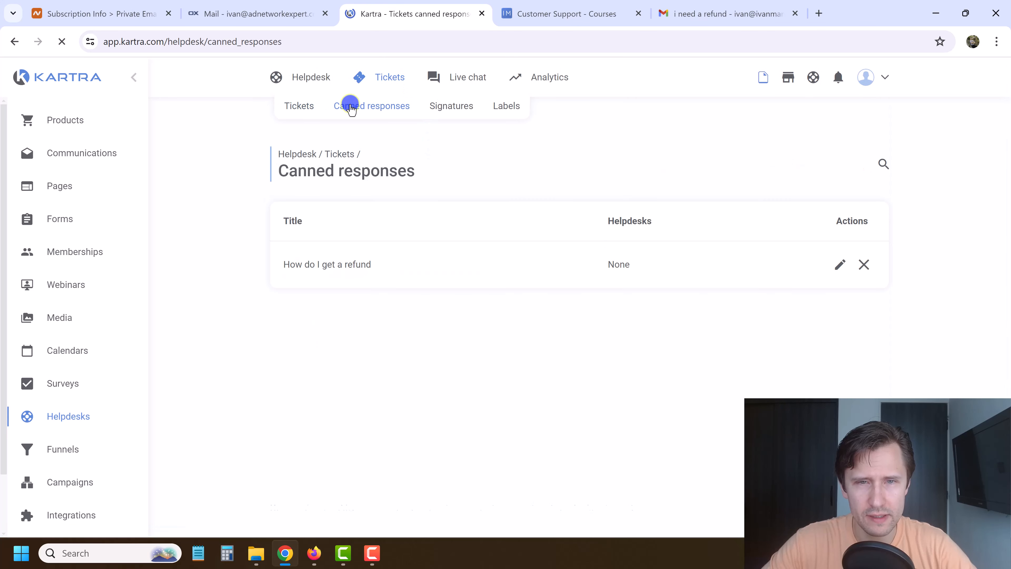
# Assign the 'How do I get a refund' response to the Customer Support - Courses helpdesk.
pyautogui.click(839, 266)
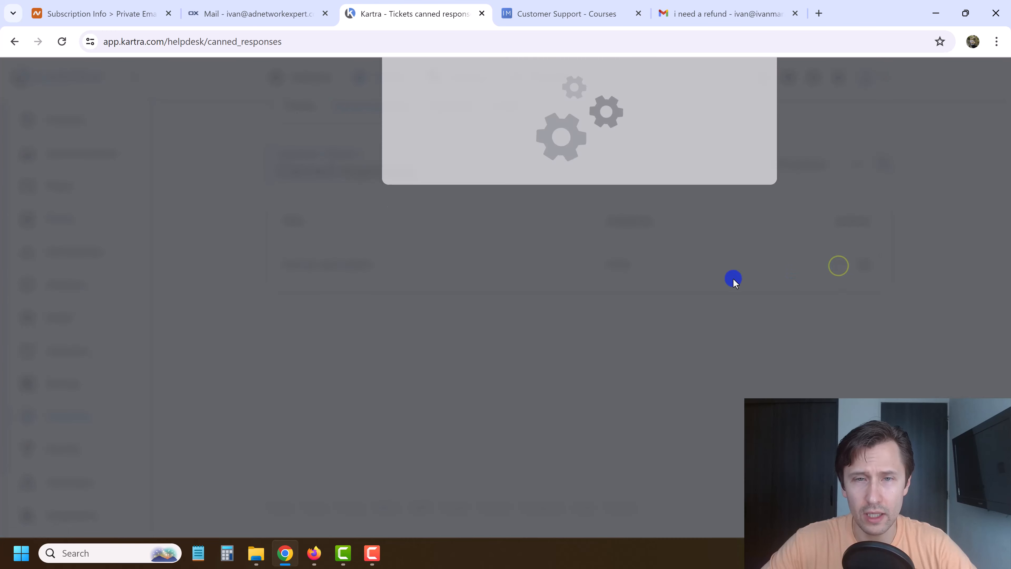
pyautogui.scroll(-1, 512, 336)
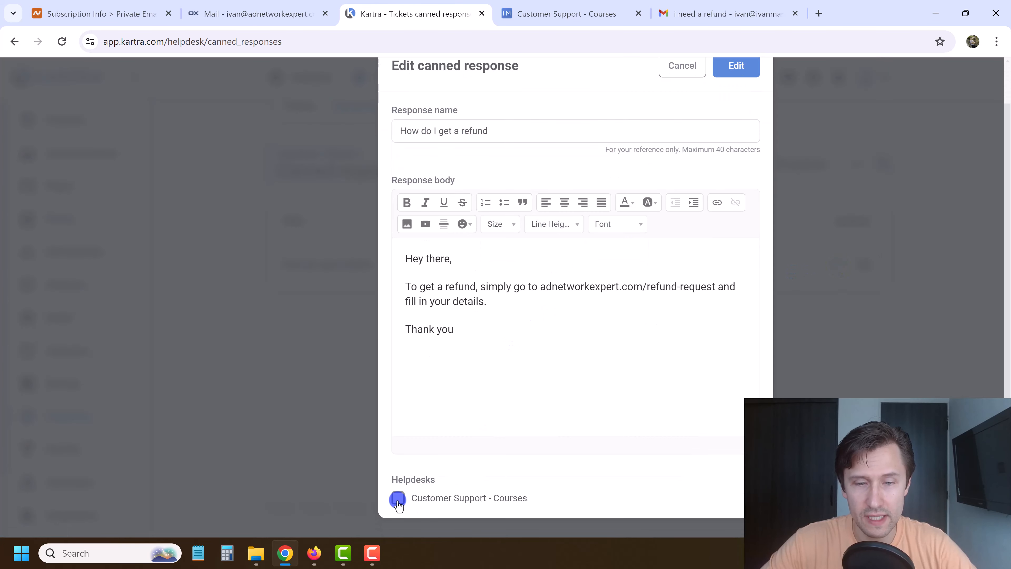
pyautogui.click(742, 109)
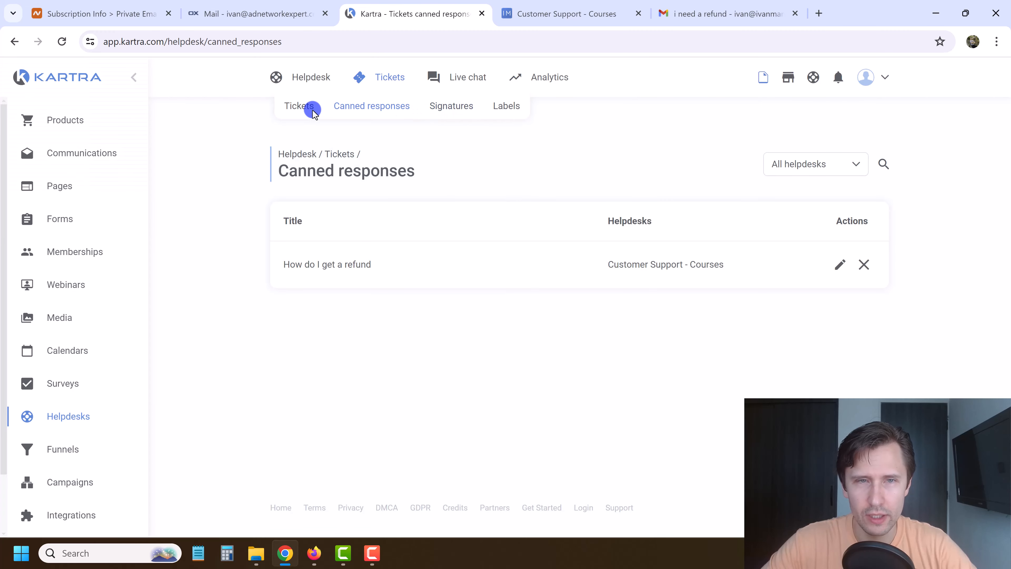
# Reply to the 'i need a refund' ticket with the embedded 'How do I get a refund' response.
pyautogui.click(313, 112)
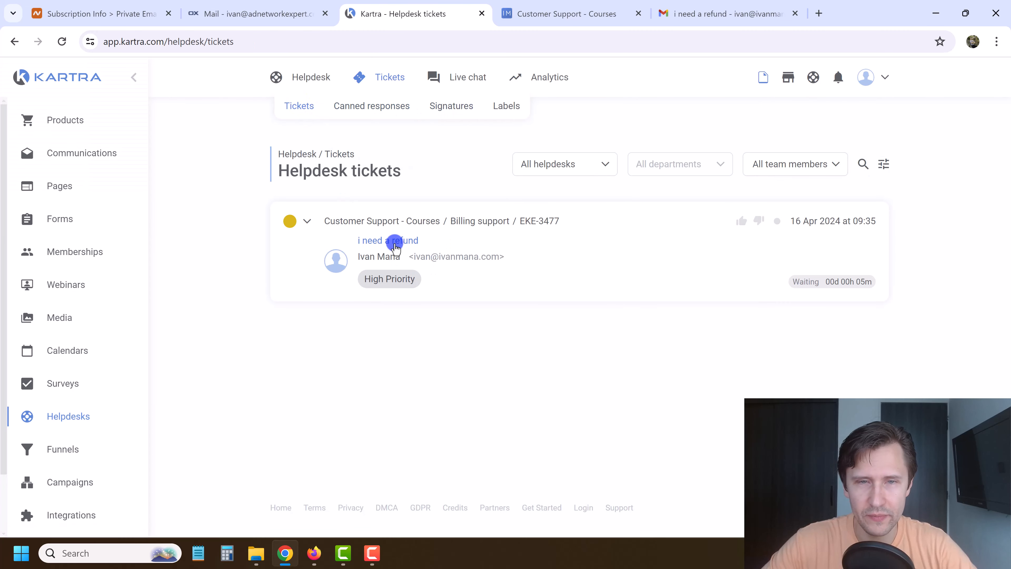
pyautogui.click(395, 245)
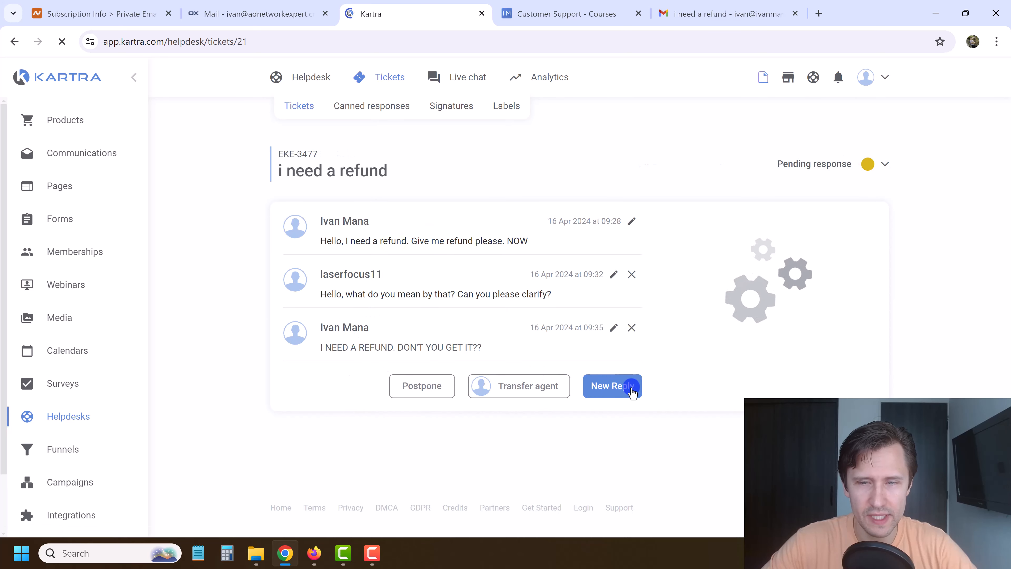
pyautogui.scroll(-5, 320, 375)
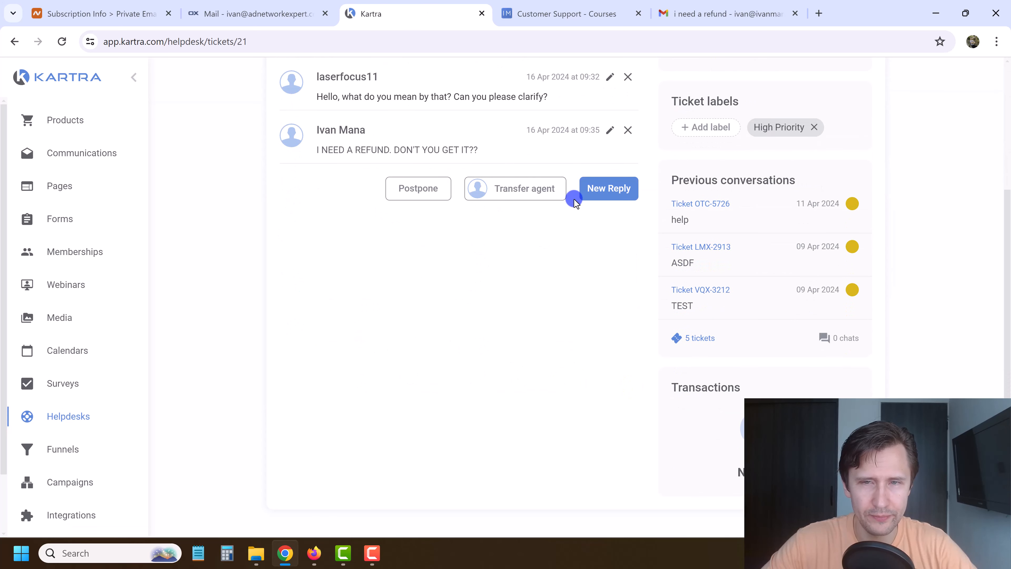
pyautogui.click(600, 189)
pyautogui.click(373, 200)
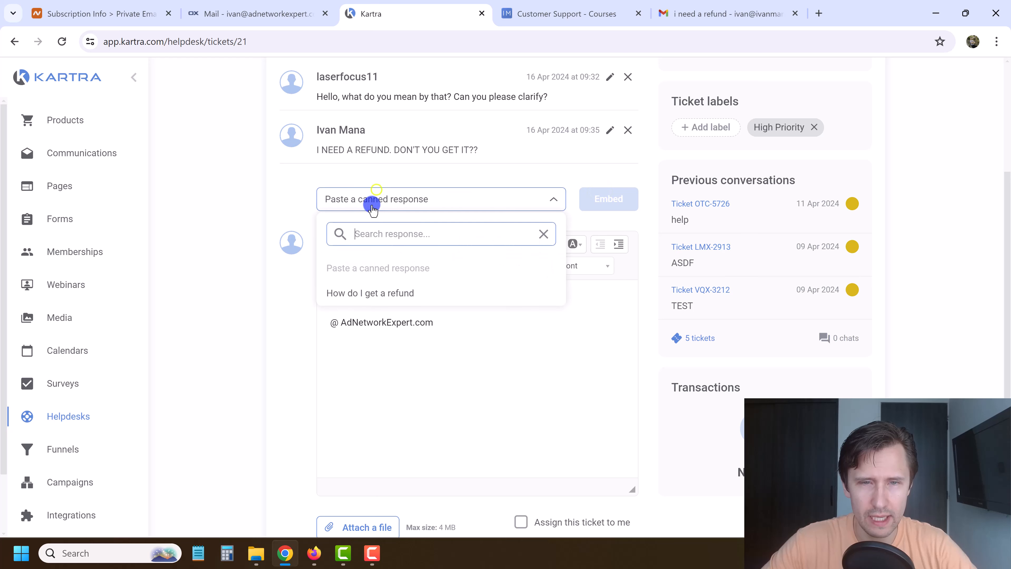
pyautogui.click(359, 297)
pyautogui.click(632, 204)
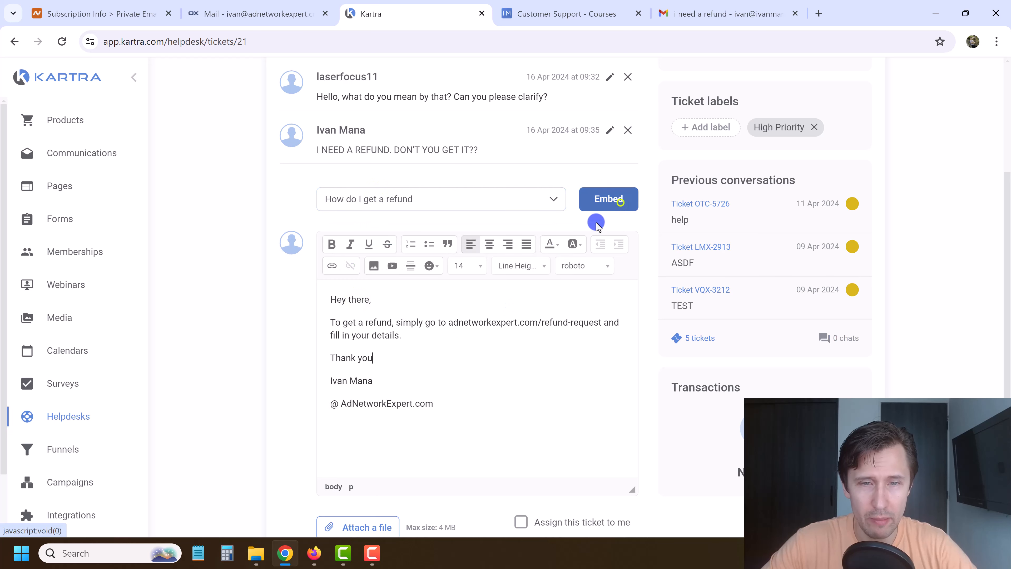
pyautogui.click(596, 357)
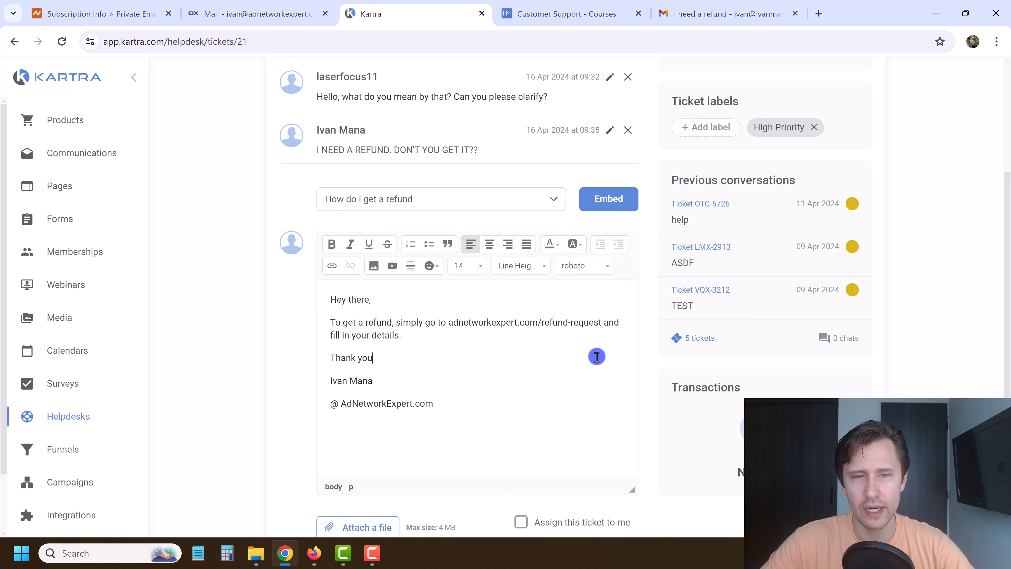
pyautogui.scroll(-3, 481, 355)
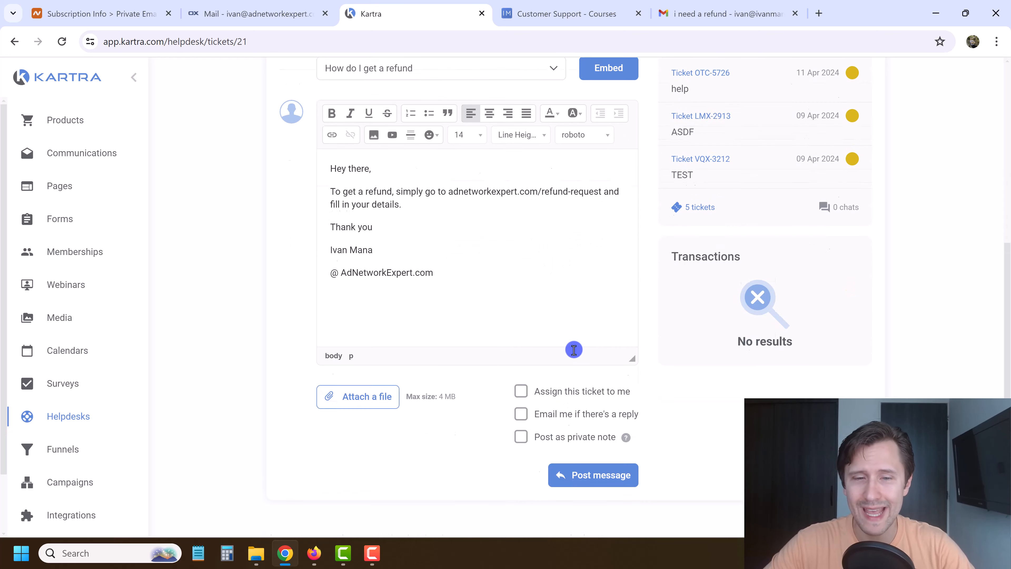
pyautogui.click(578, 423)
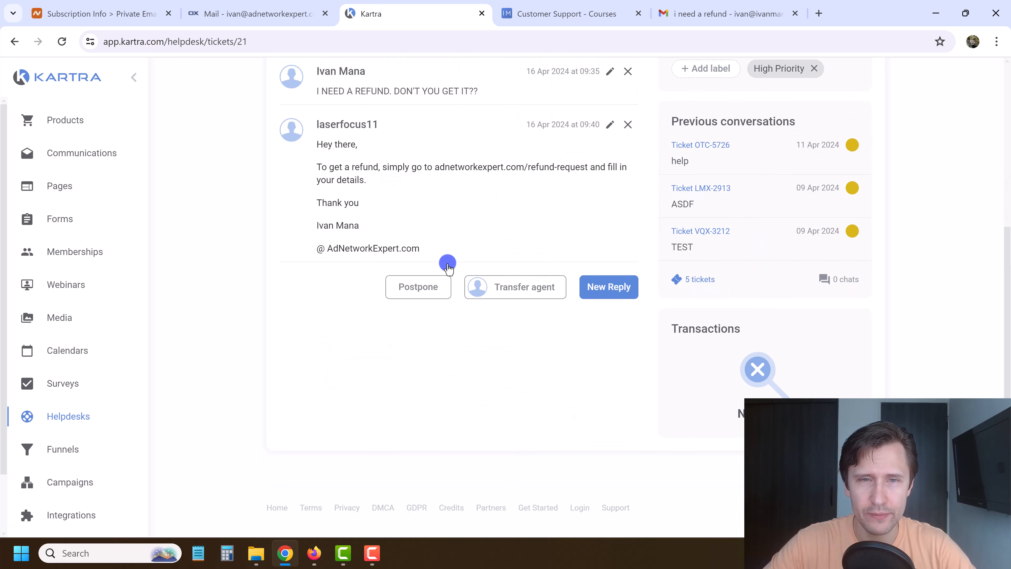
# In Gmail, discard the open reply draft and reload the mailbox.
pyautogui.click(685, 13)
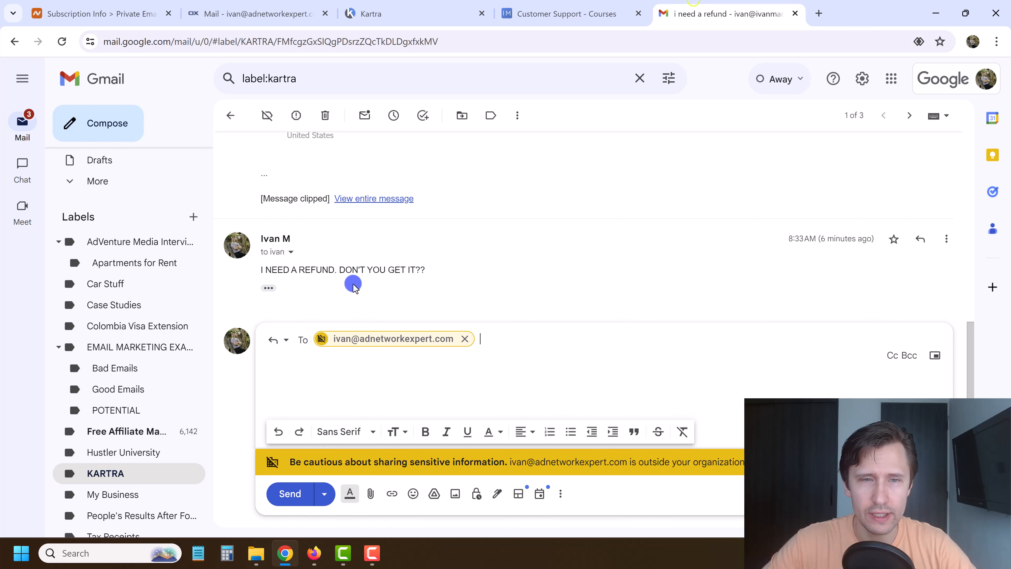
pyautogui.click(935, 494)
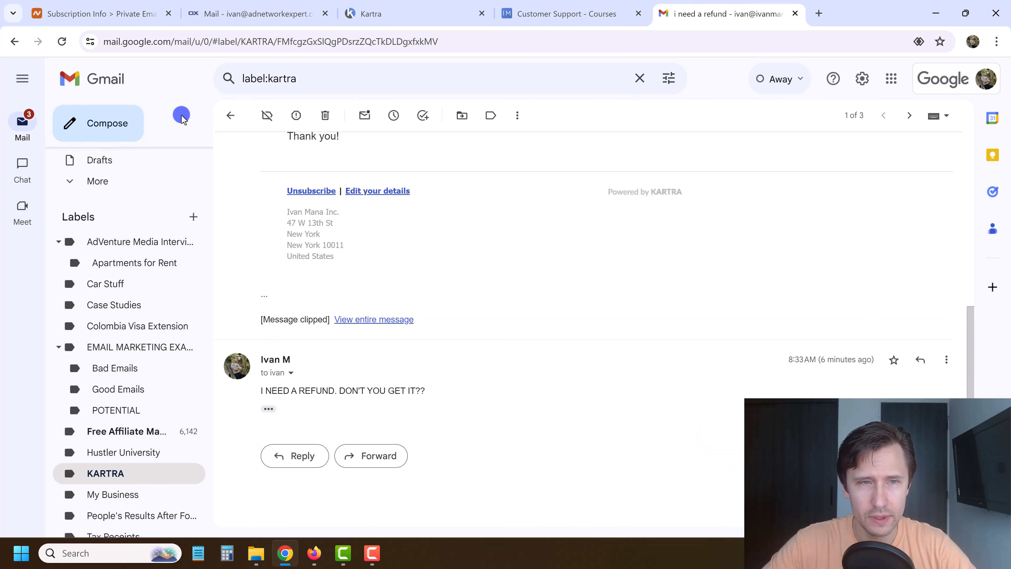
pyautogui.scroll(6, 345, 237)
pyautogui.scroll(2, 123, 264)
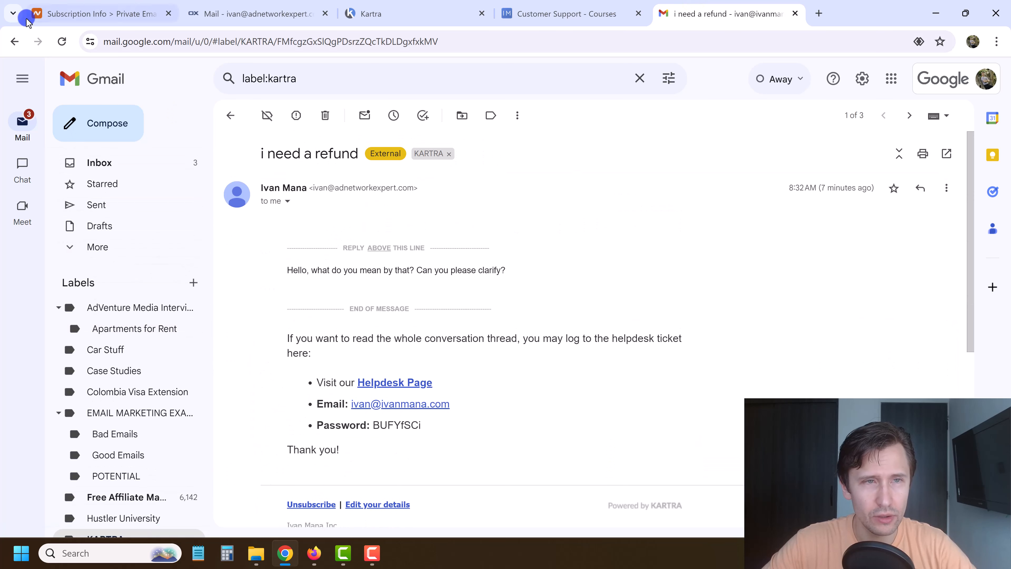
pyautogui.click(61, 42)
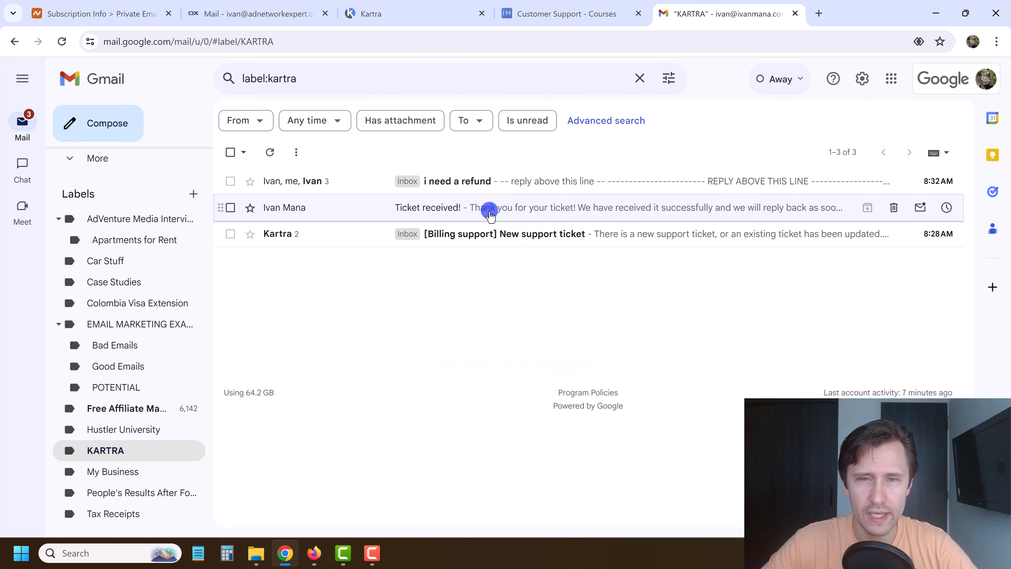
# Read the refund reply in the 'i need a refund' thread, then return to the Kartra ticket.
pyautogui.click(468, 184)
pyautogui.scroll(-3, 391, 362)
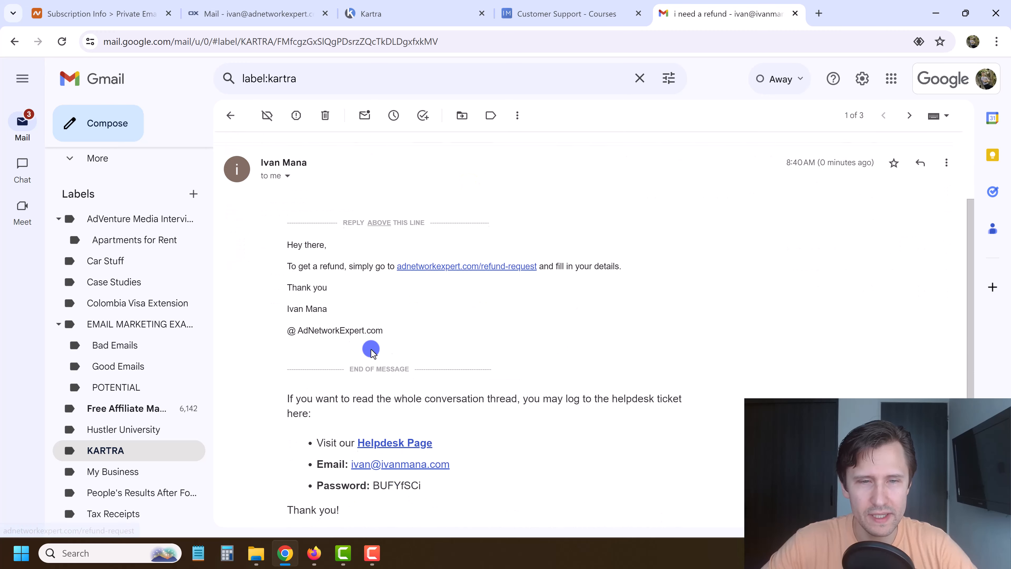
pyautogui.moveTo(316, 246); pyautogui.dragTo(356, 331)
pyautogui.click(307, 258)
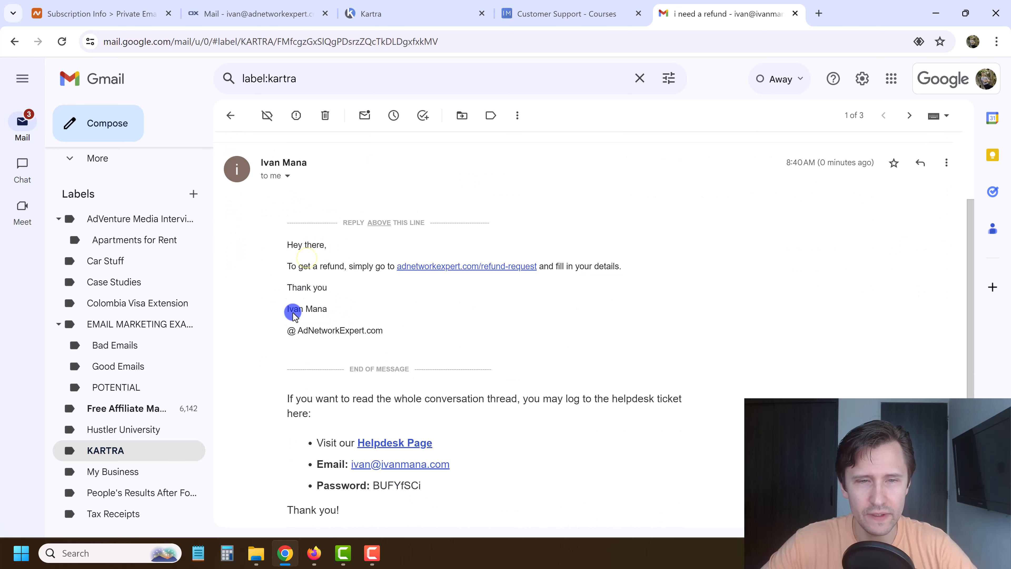
pyautogui.moveTo(292, 252); pyautogui.dragTo(385, 332)
pyautogui.click(315, 323)
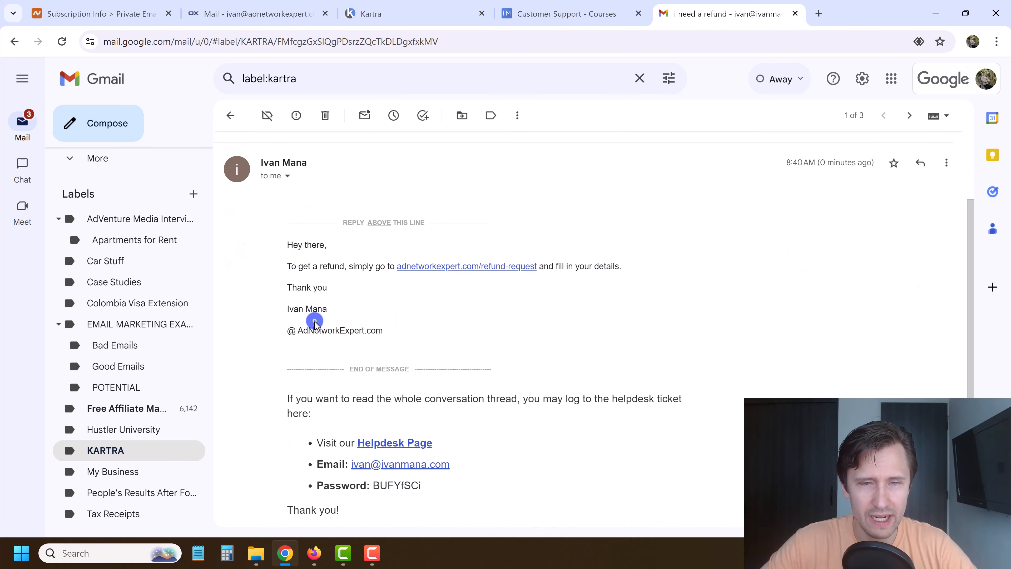
pyautogui.click(434, 12)
pyautogui.scroll(5, 402, 279)
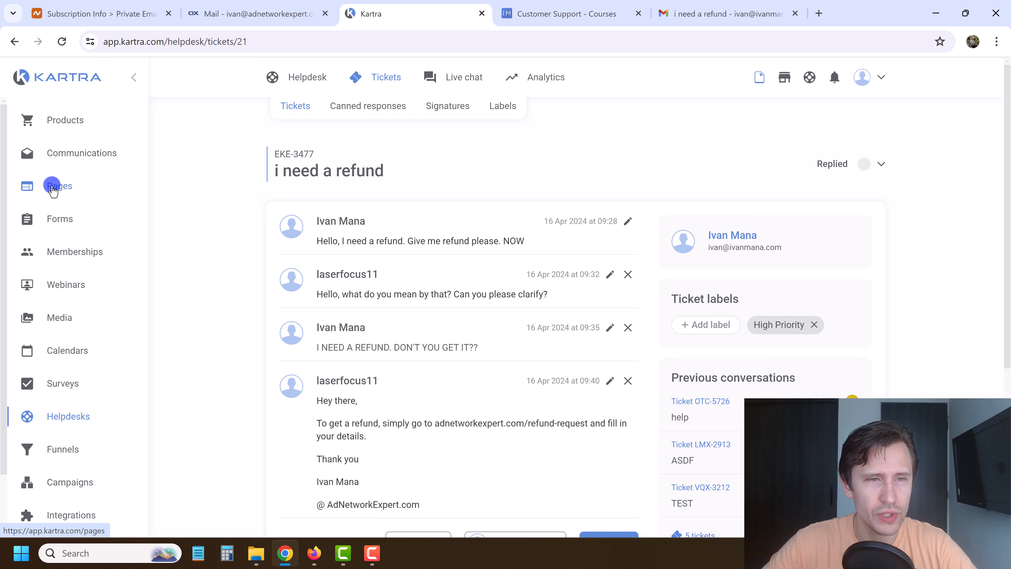
# Edit the Google Ads Course Main Sales Page from its card menu and confirm.
pyautogui.scroll(-3, 794, 329)
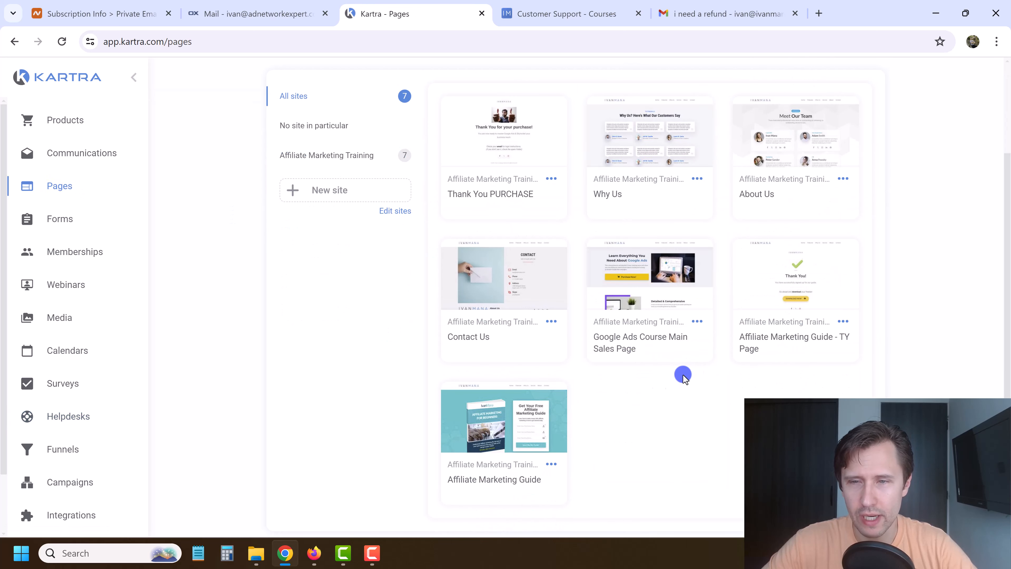
pyautogui.click(697, 321)
pyautogui.click(756, 342)
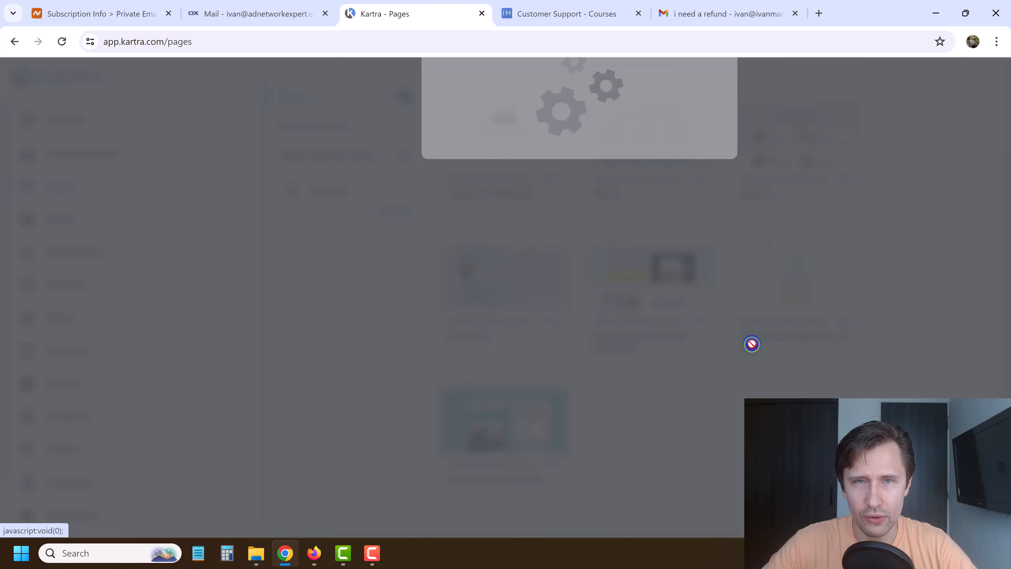
pyautogui.click(716, 113)
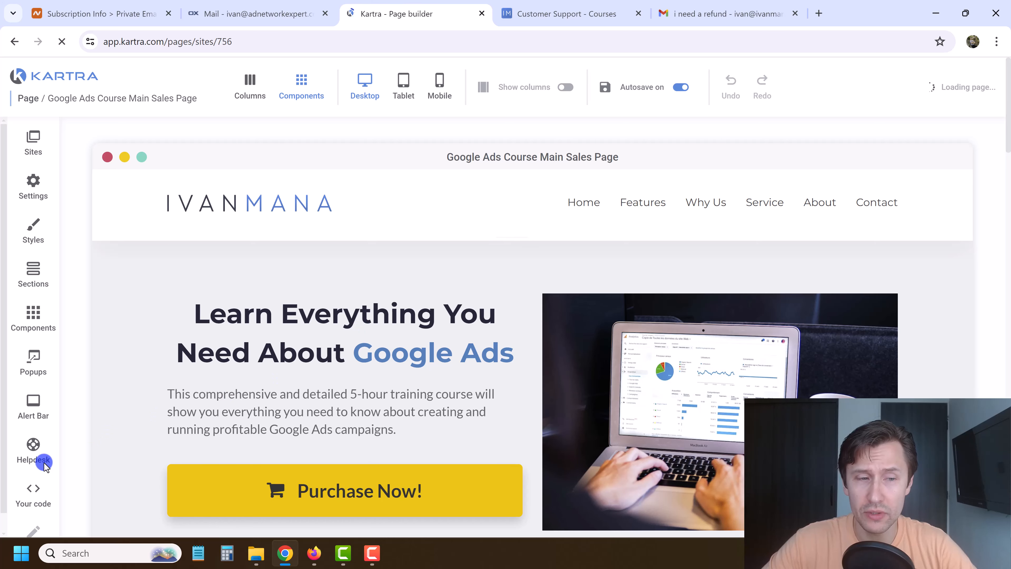
# Show the page's helpdesk icon using Kartra Helpdesk with Customer Support - Courses.
pyautogui.click(24, 453)
pyautogui.click(294, 169)
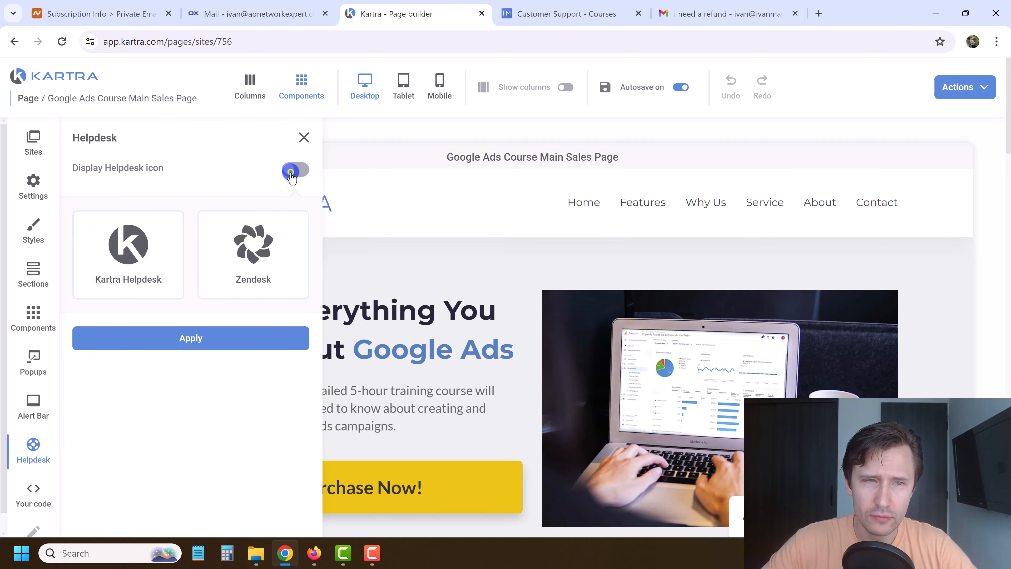
pyautogui.click(104, 275)
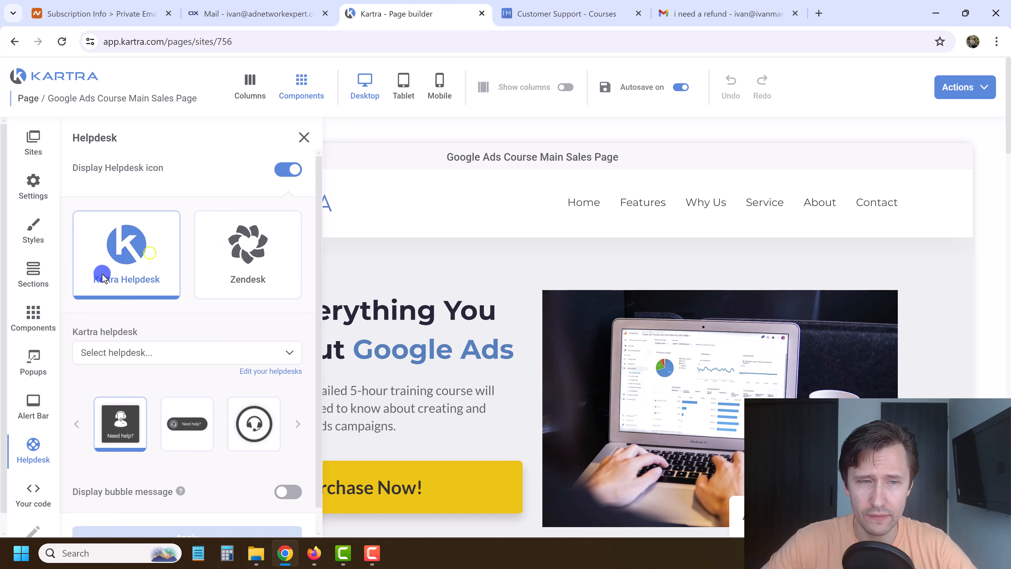
pyautogui.click(239, 234)
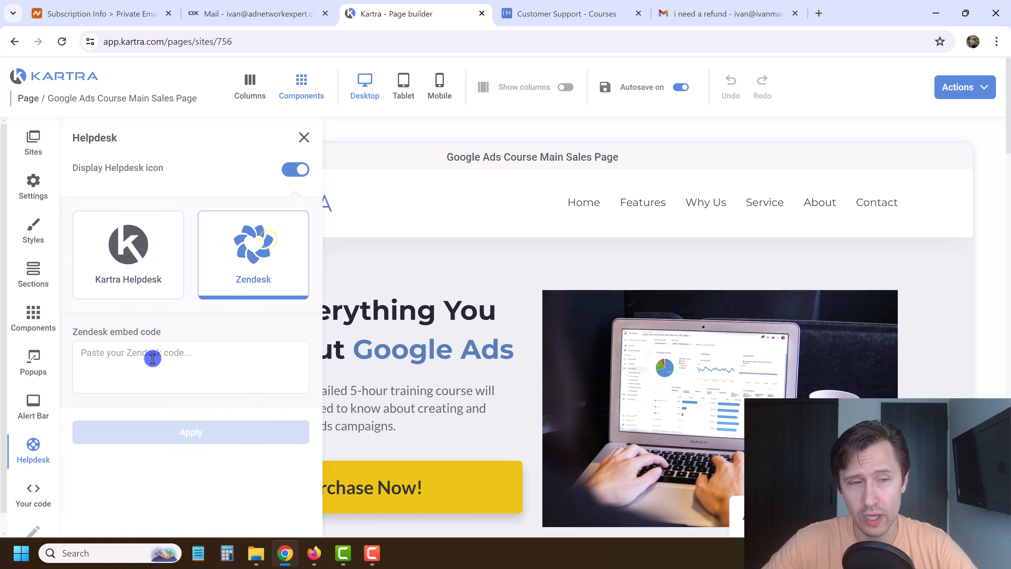
pyautogui.click(118, 293)
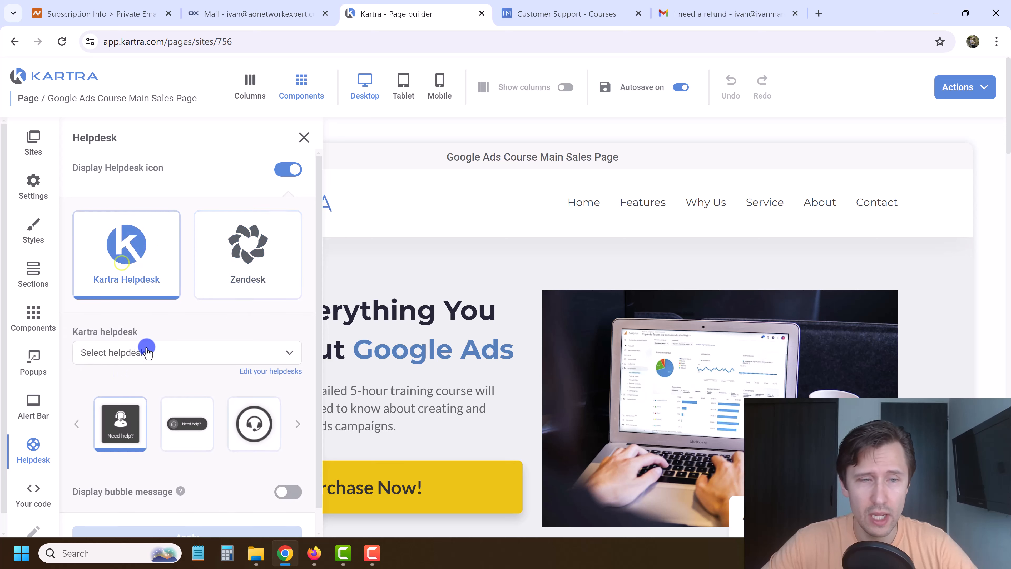
pyautogui.click(139, 333)
pyautogui.click(137, 378)
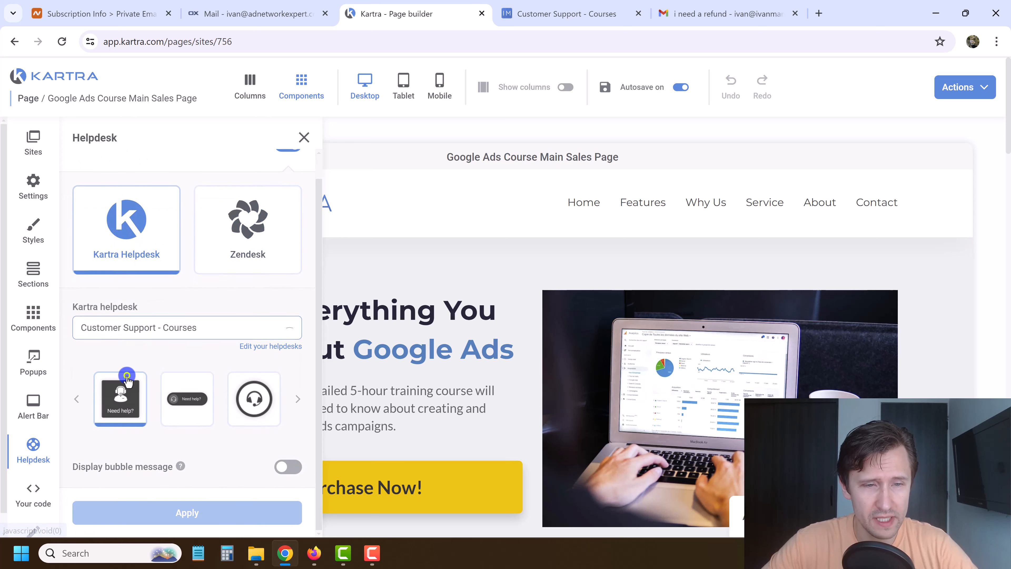
# Choose the headset 'Need help?' icon style and turn on the greeting bubble message.
pyautogui.click(194, 398)
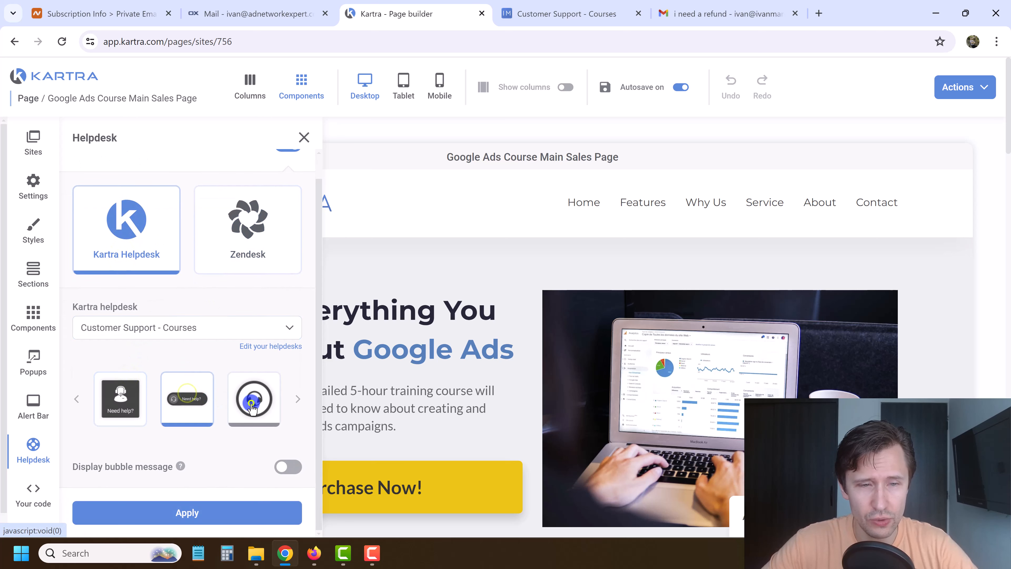
pyautogui.click(252, 407)
pyautogui.click(295, 398)
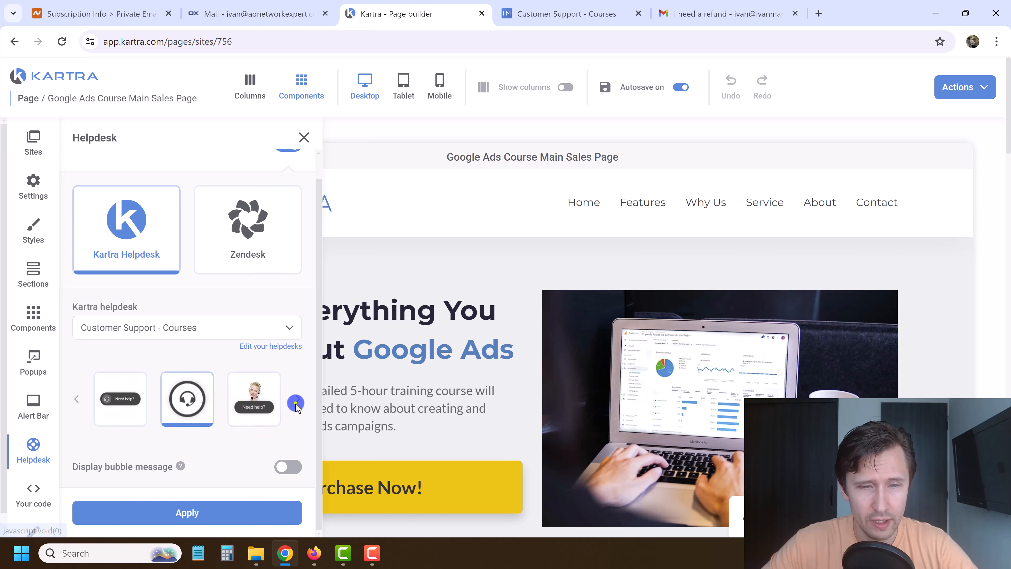
pyautogui.click(296, 403)
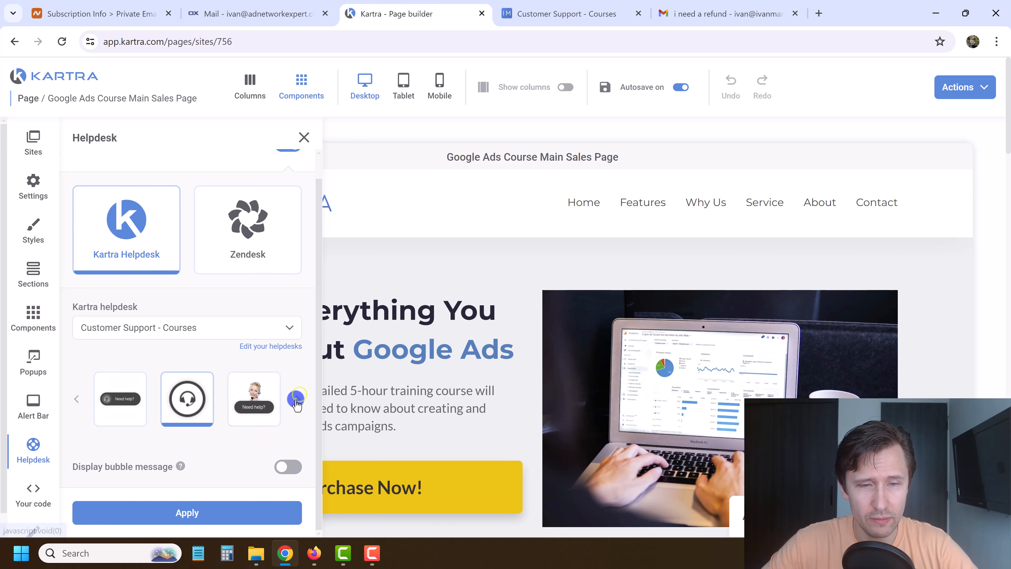
pyautogui.click(298, 400)
pyautogui.click(295, 403)
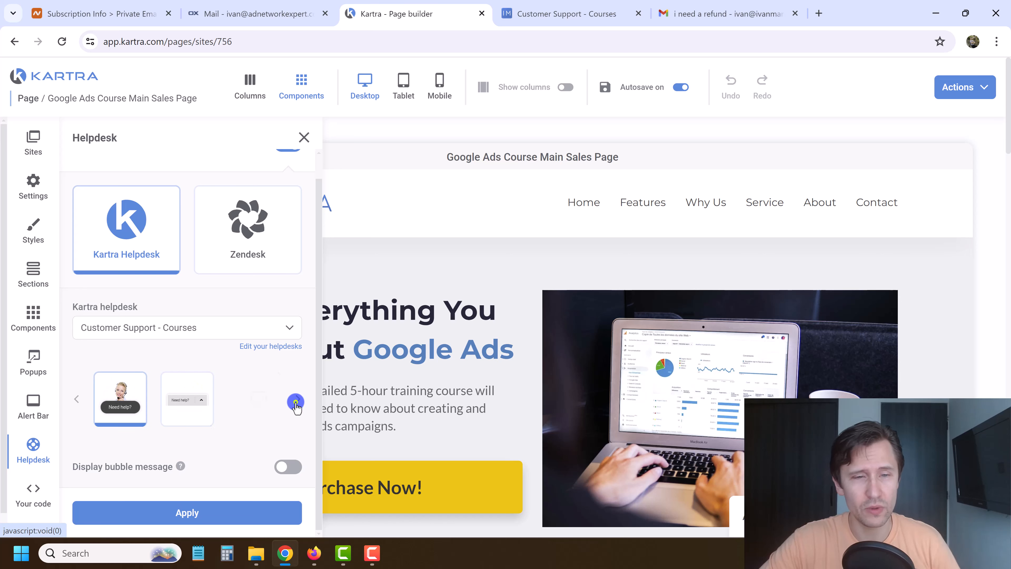
pyautogui.click(295, 402)
pyautogui.click(295, 402)
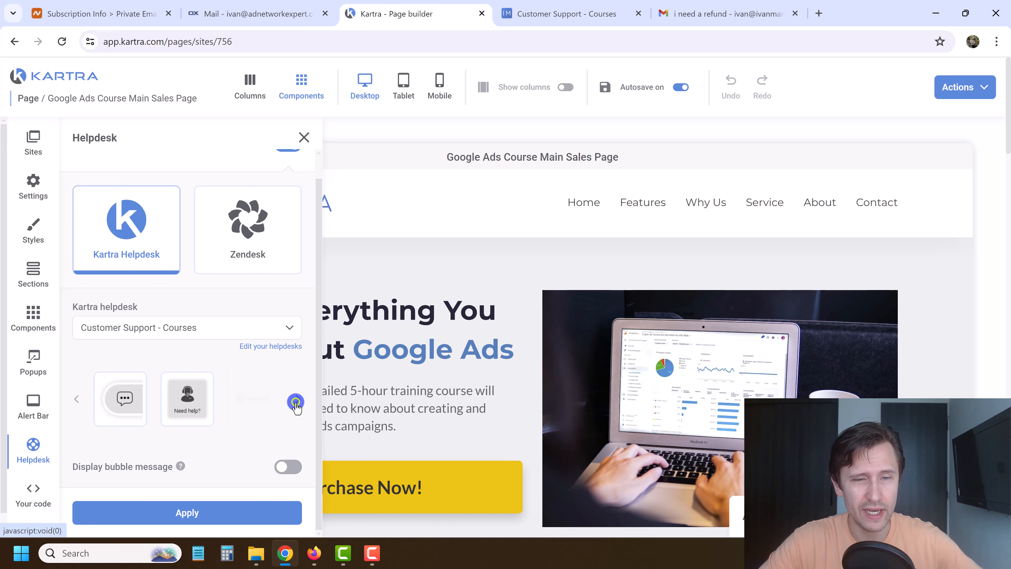
pyautogui.click(197, 401)
pyautogui.click(77, 398)
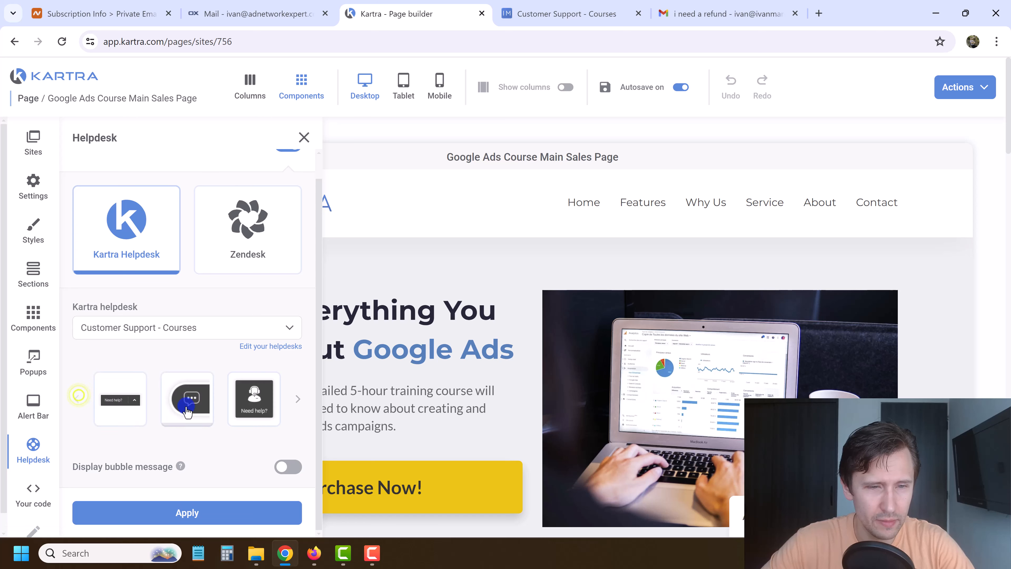
pyautogui.click(249, 410)
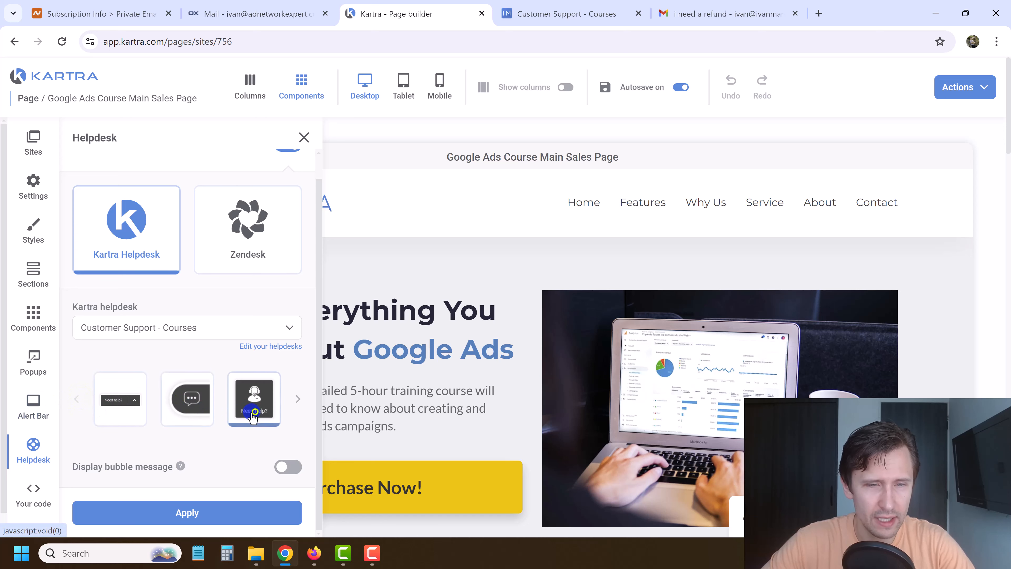
pyautogui.click(292, 467)
pyautogui.scroll(-6, 210, 445)
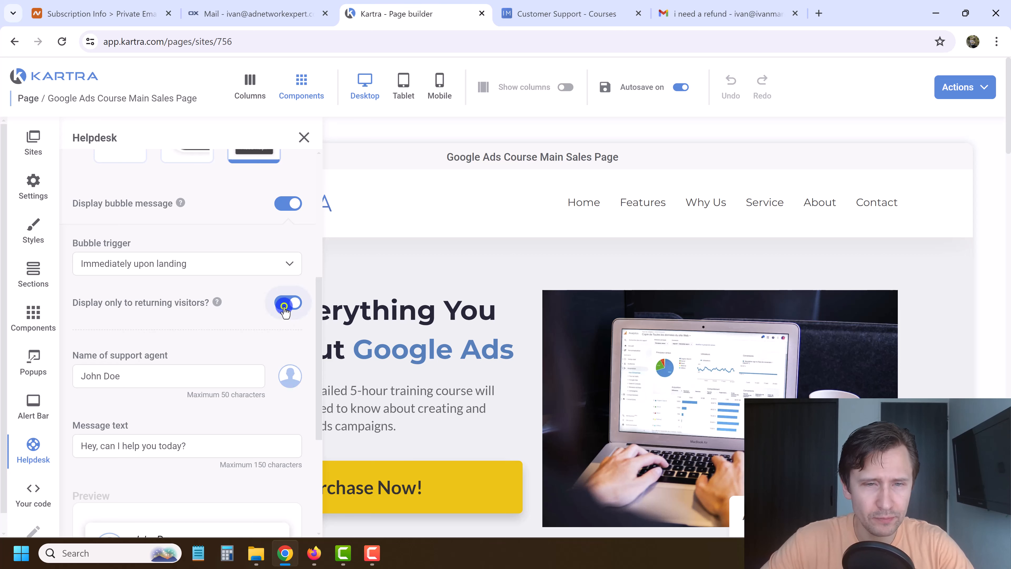
# Show the bubble to all visitors and enter the owner's name as the support agent.
pyautogui.click(284, 306)
pyautogui.scroll(-2, 146, 373)
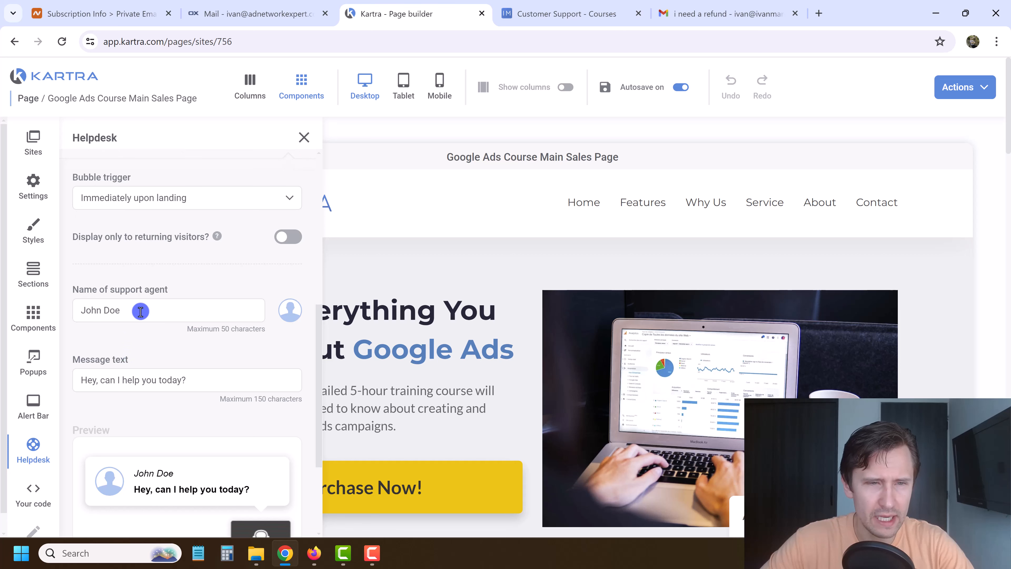
pyautogui.moveTo(137, 310); pyautogui.dragTo(85, 309)
pyautogui.write('Ivan Mana')
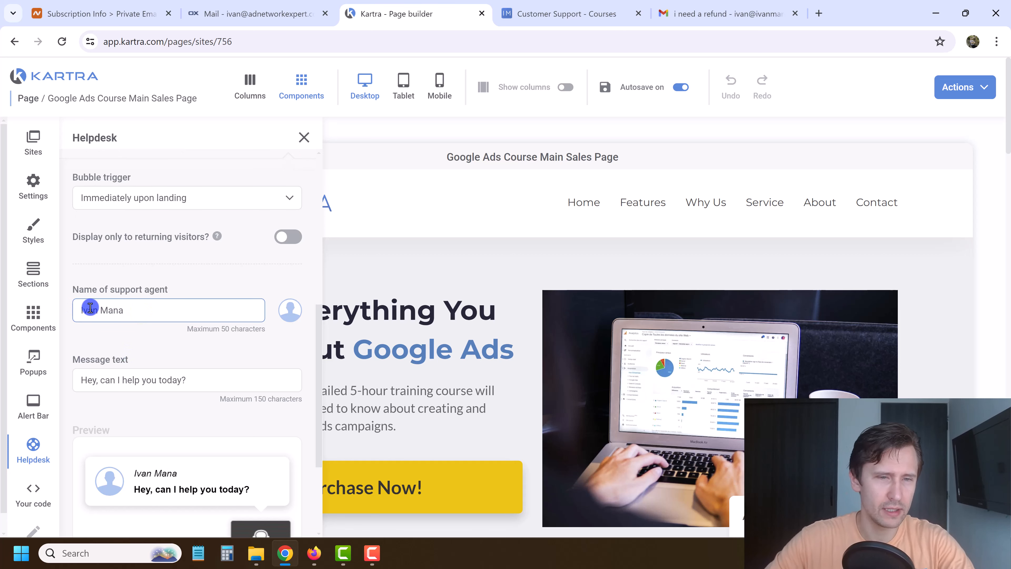
# Cycle through the bubble themes back to the white one and apply the settings.
pyautogui.scroll(-4, 90, 309)
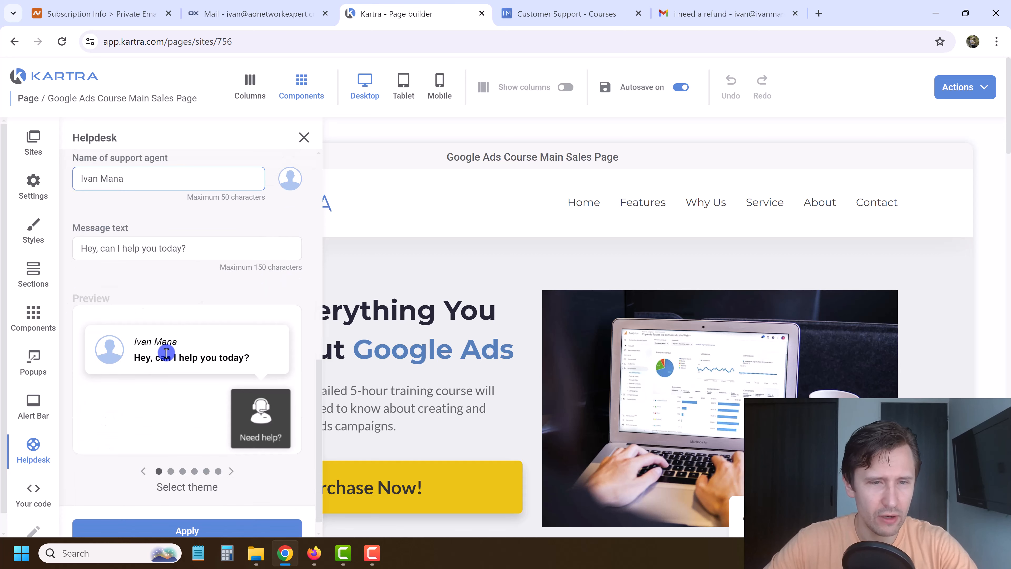
pyautogui.scroll(-1, 223, 430)
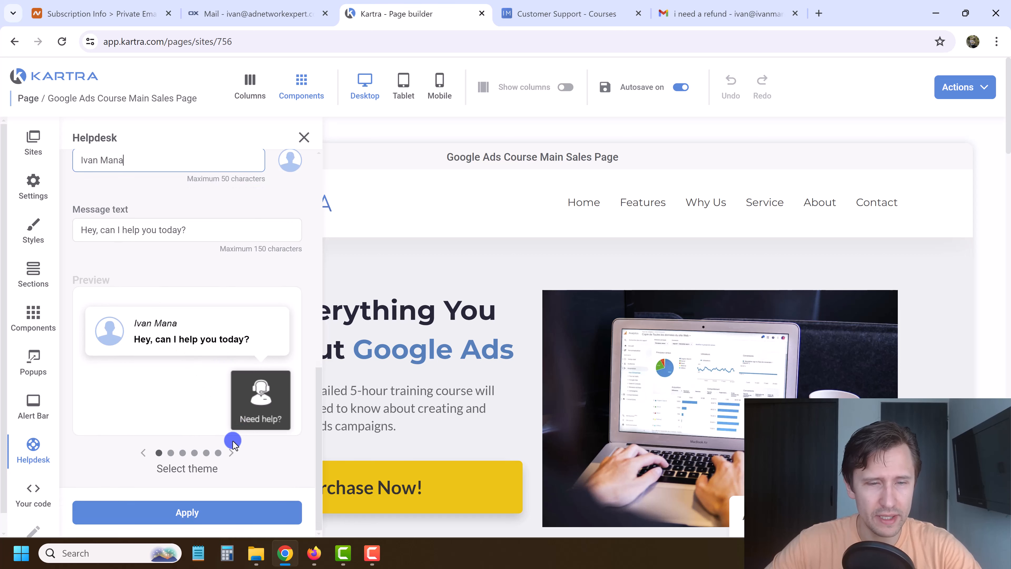
pyautogui.click(231, 452)
pyautogui.click(234, 454)
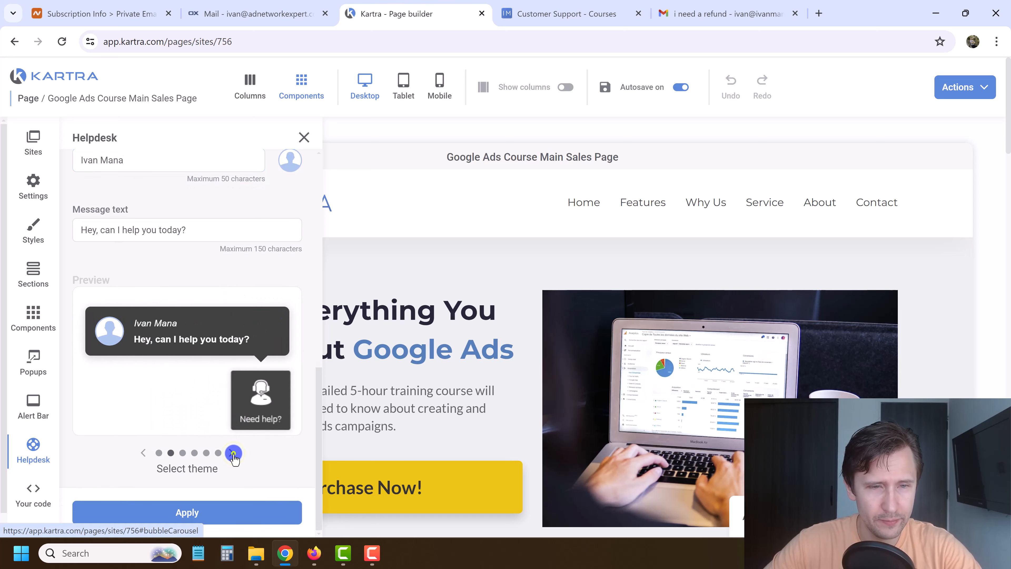
pyautogui.click(234, 454)
pyautogui.click(195, 453)
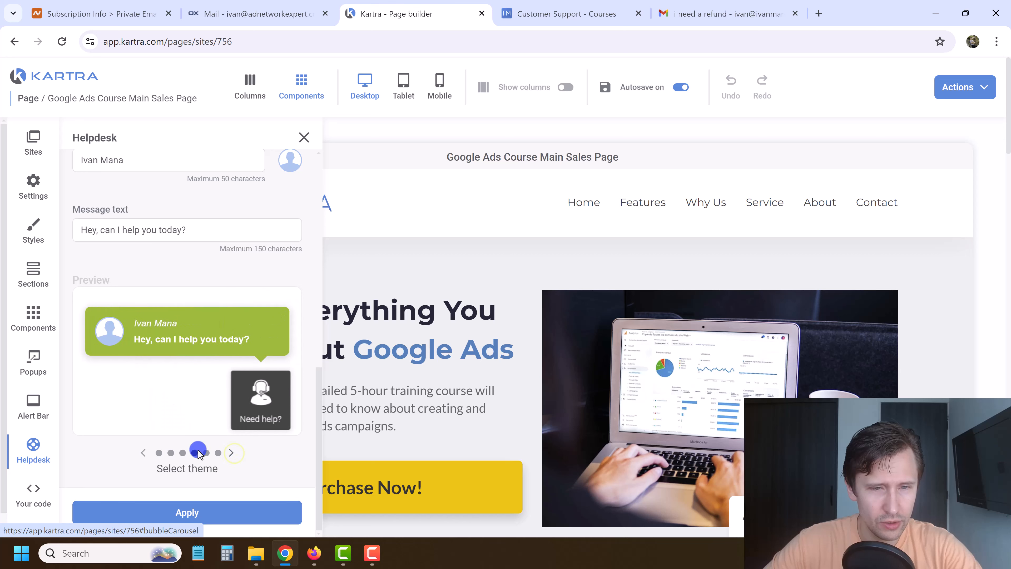
pyautogui.click(232, 456)
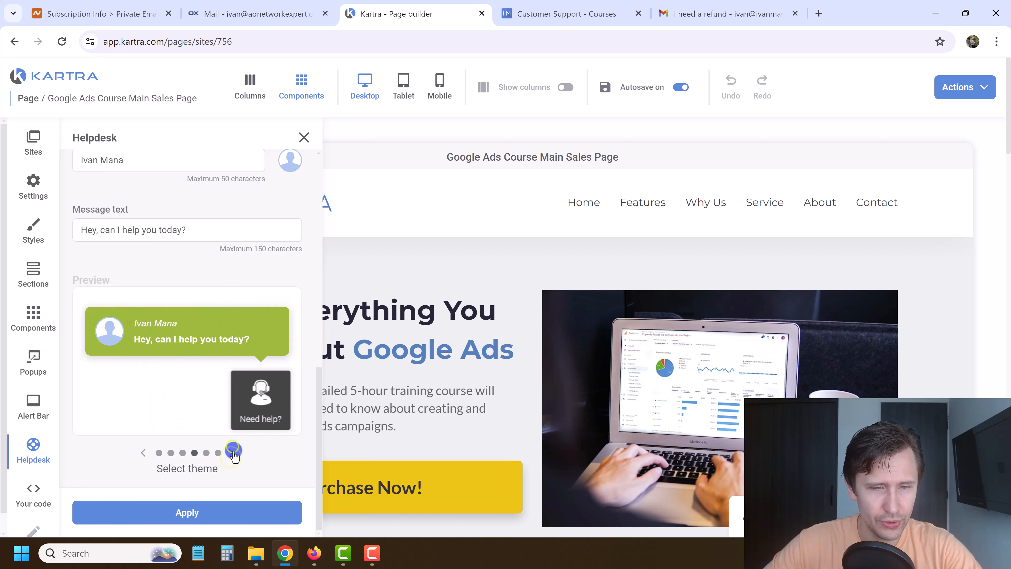
pyautogui.click(234, 453)
pyautogui.click(234, 453)
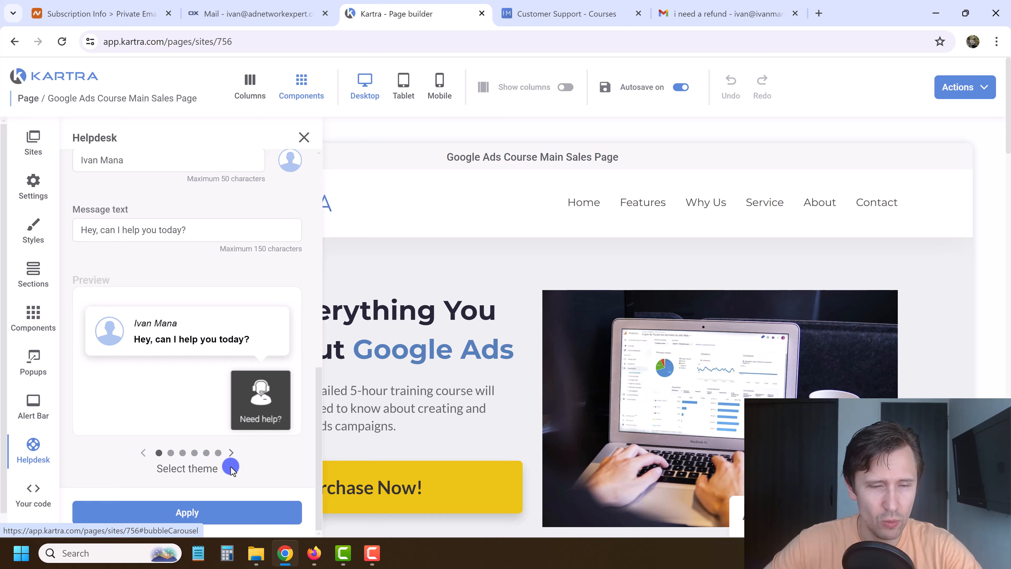
pyautogui.click(233, 509)
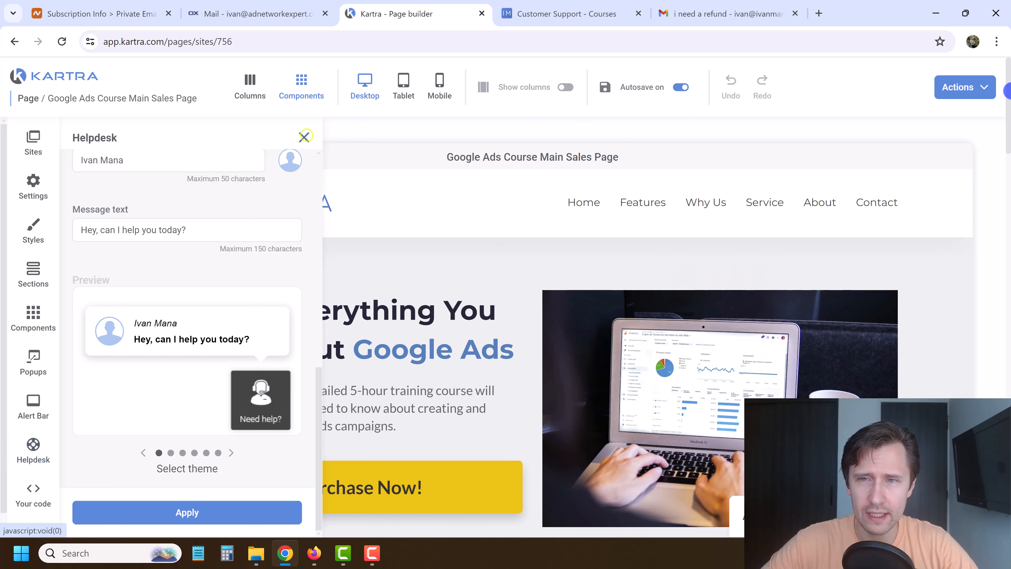
# Close the Helpdesk panel and save the sales page.
pyautogui.click(305, 136)
pyautogui.click(975, 87)
pyautogui.click(927, 139)
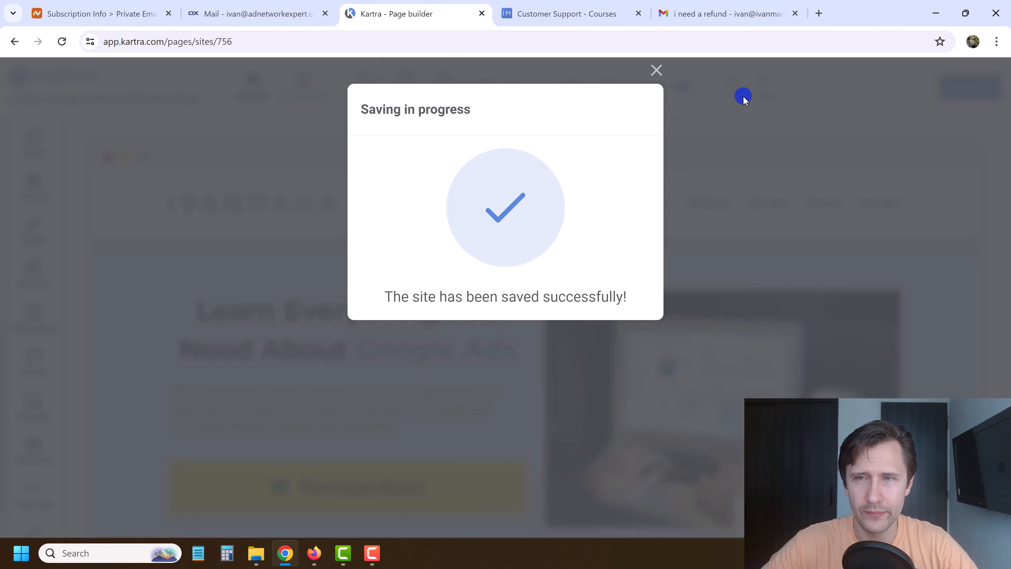
pyautogui.click(658, 70)
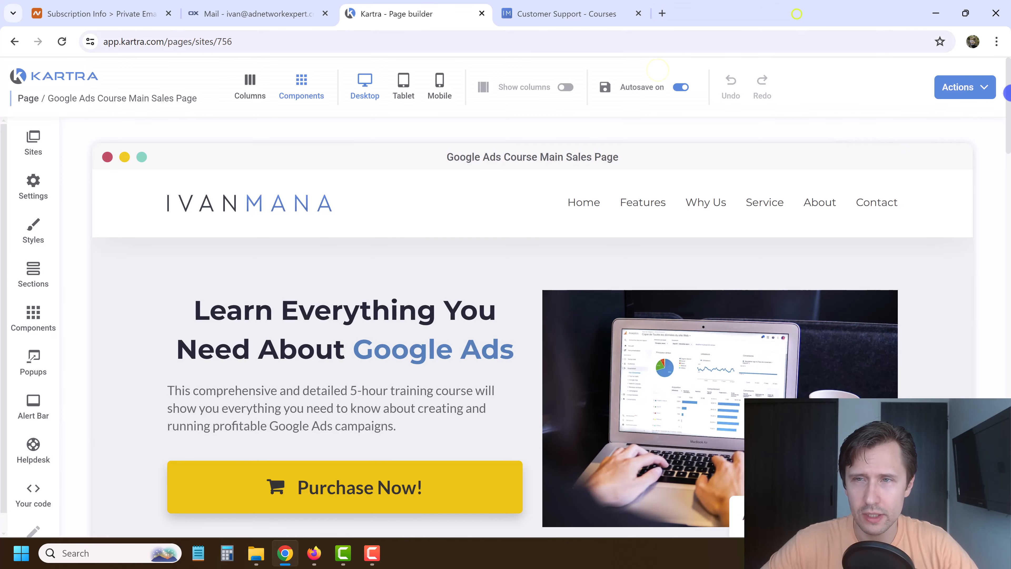
# Publish the page live and select its direct link adnetworkexpert.com/home.
pyautogui.click(980, 86)
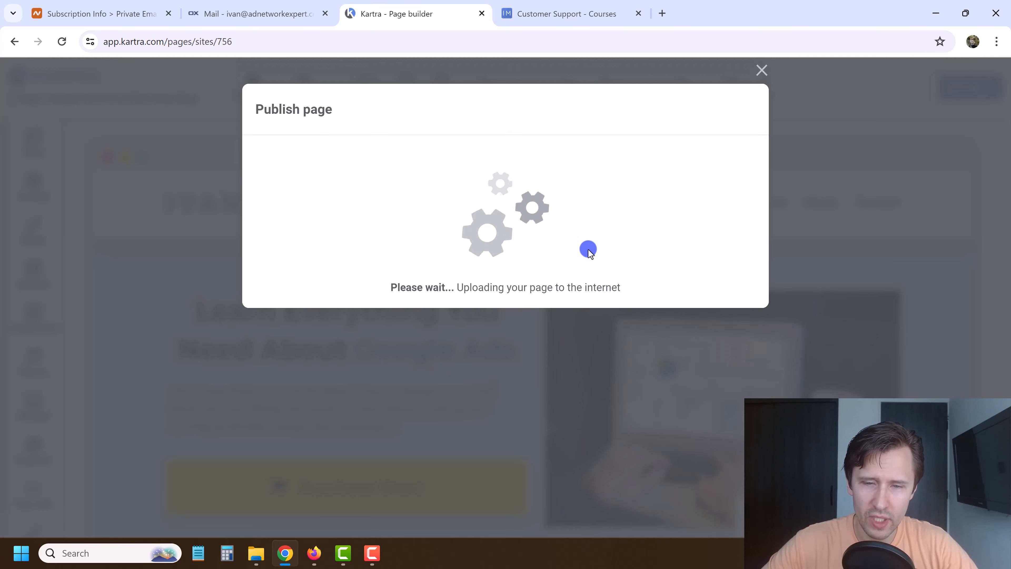
pyautogui.click(381, 300)
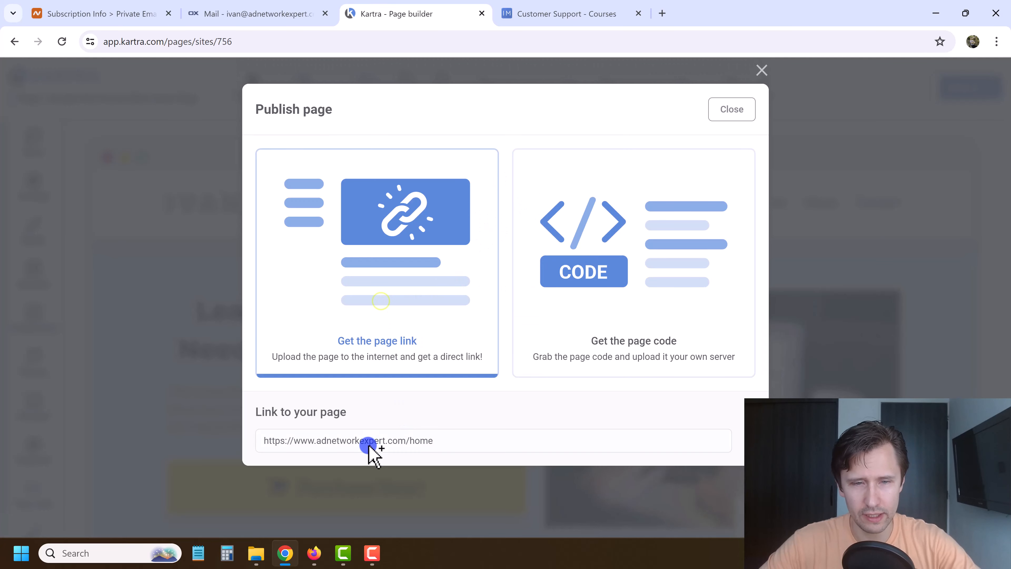
pyautogui.tripleClick(367, 443)
pyautogui.hotkey('ctrl', 'c')
# Load the published sales page adnetworkexpert.com/home in a new browser tab.
pyautogui.click(657, 10)
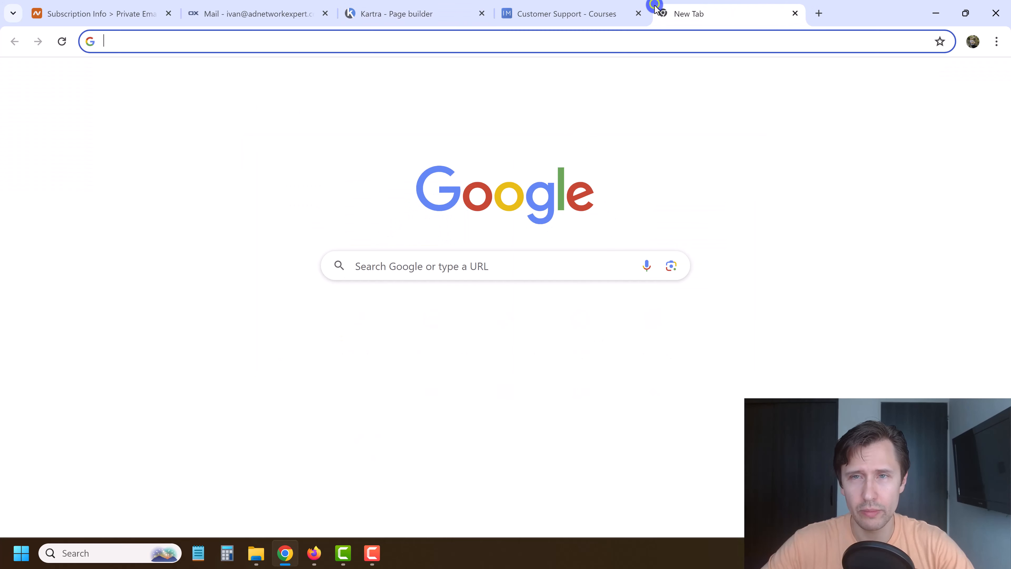
pyautogui.hotkey('ctrl', 'v')
pyautogui.press('Return')
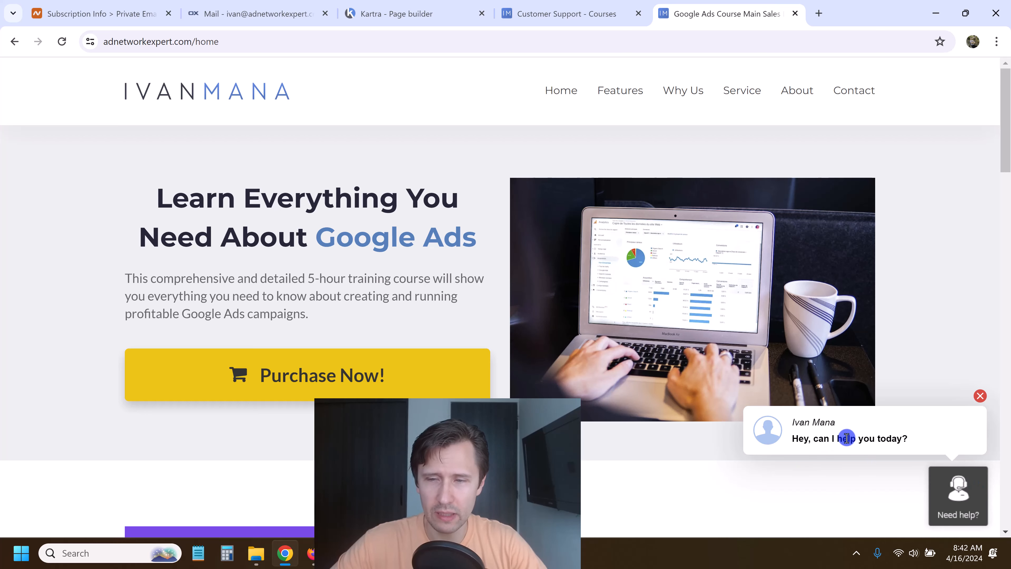
# Check the Need help? widget's SUPPORT ticket form, then close the panel.
pyautogui.click(953, 498)
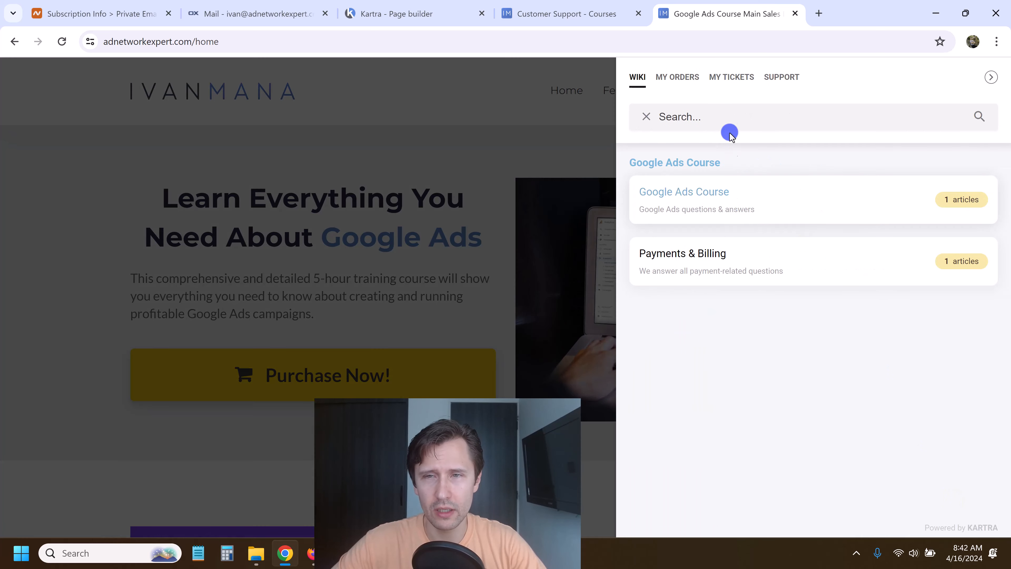
pyautogui.click(792, 75)
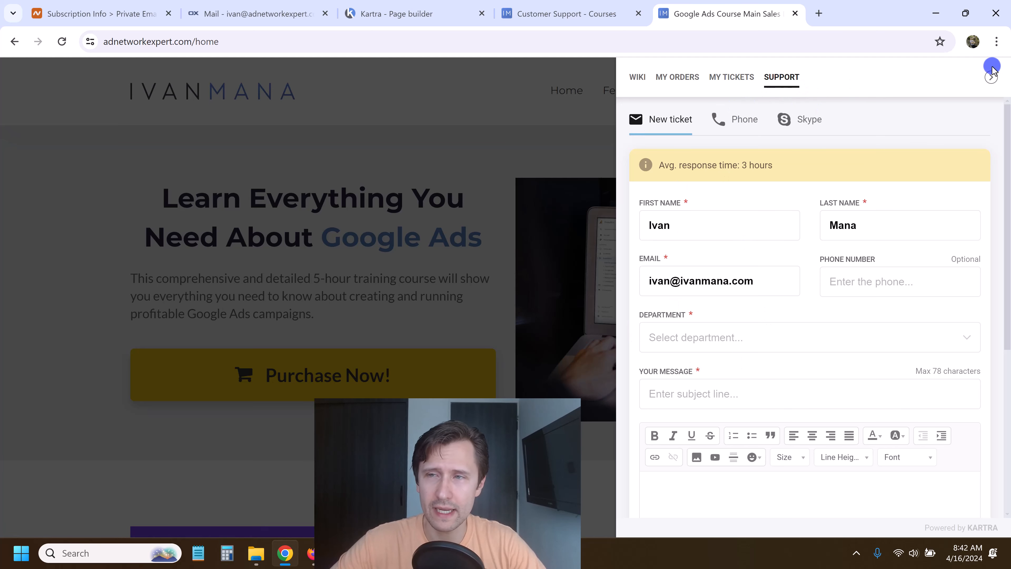
pyautogui.click(991, 77)
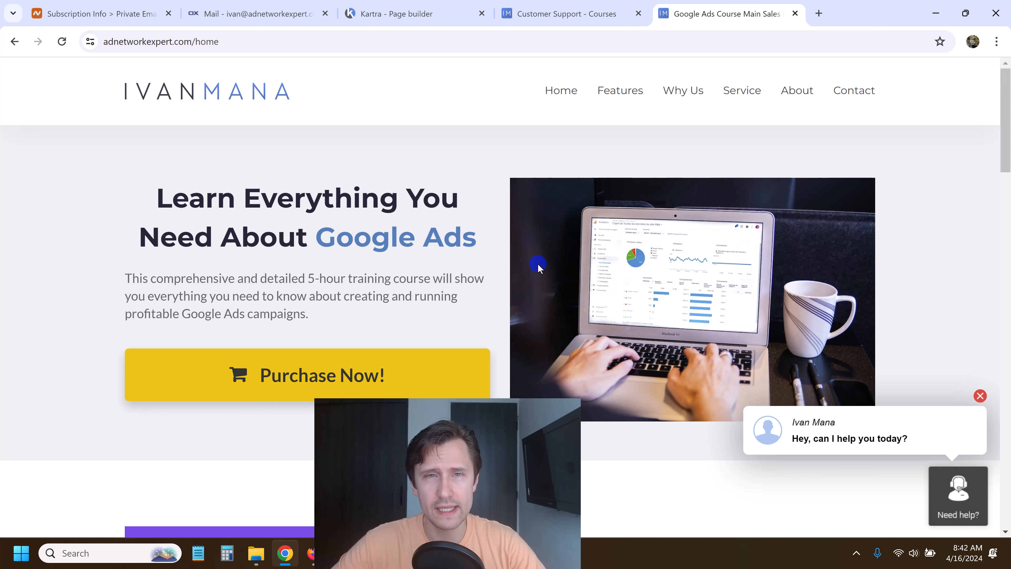